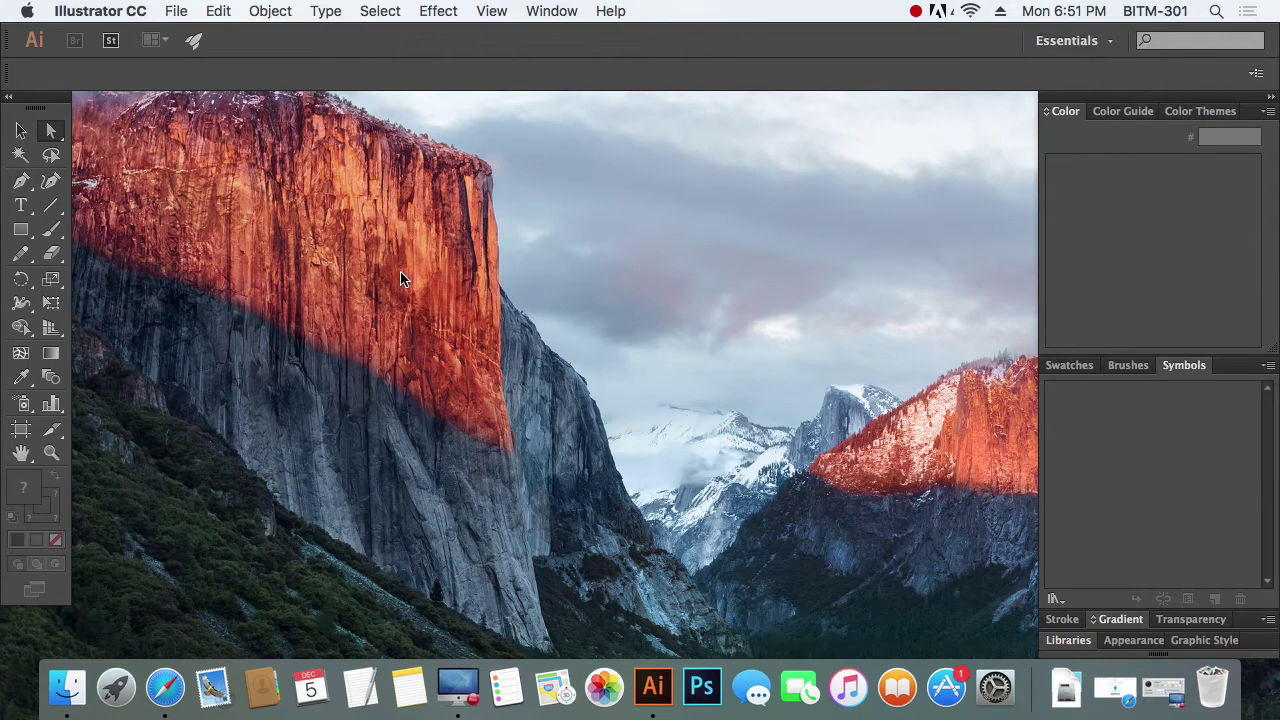
Open the File menu from the menu bar.
left_click(175, 12)
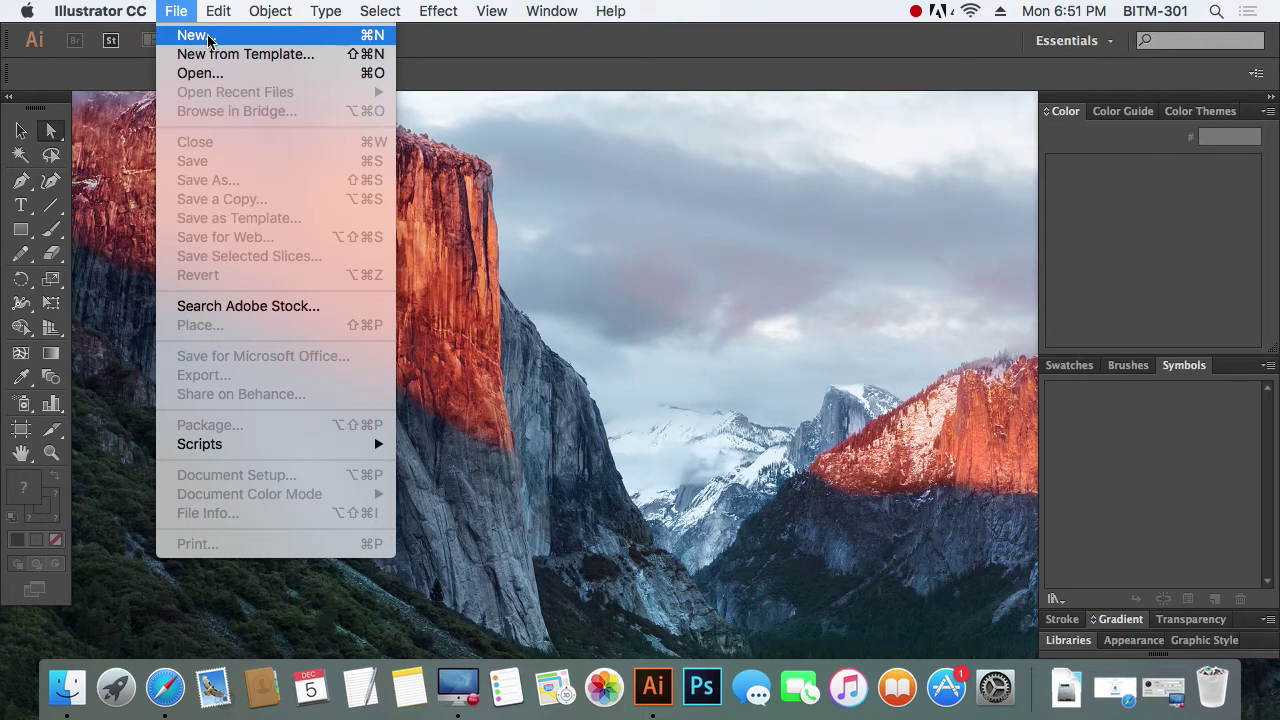
Start a new document with File > New and name it 'batch 25'.
left_click(204, 42)
left_click(195, 38)
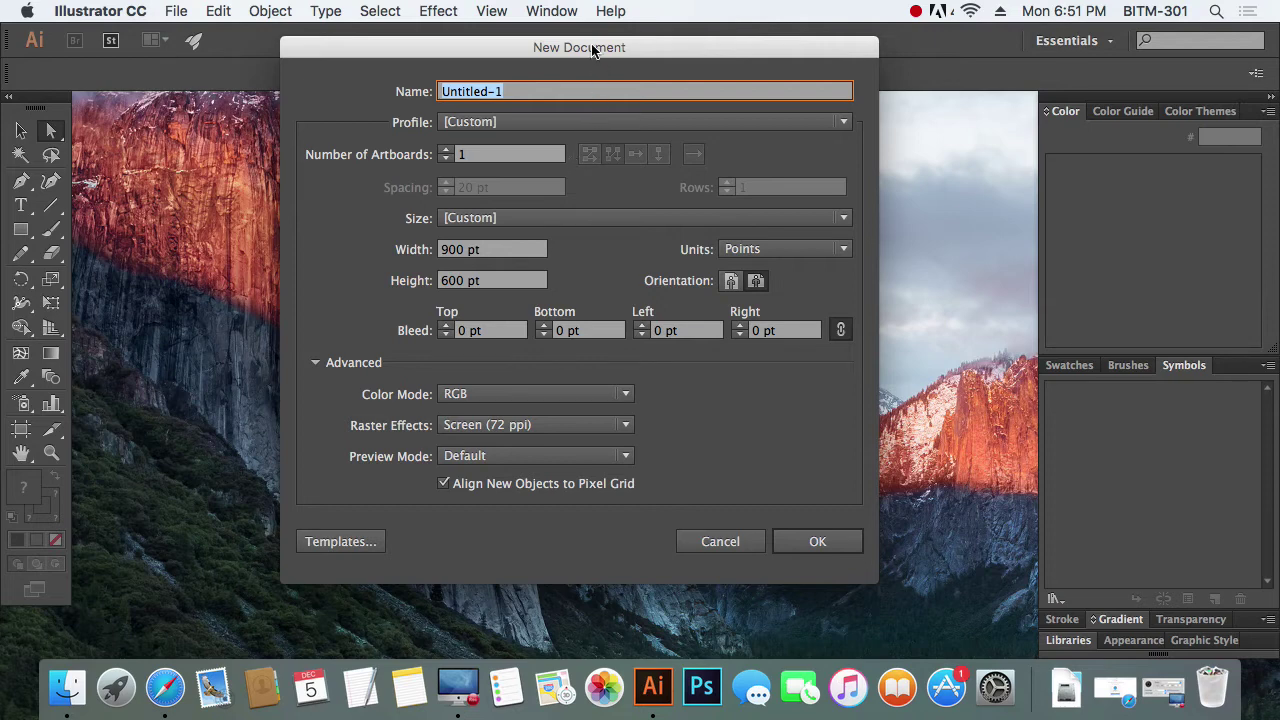
left_click_drag(594, 49, 572, 104)
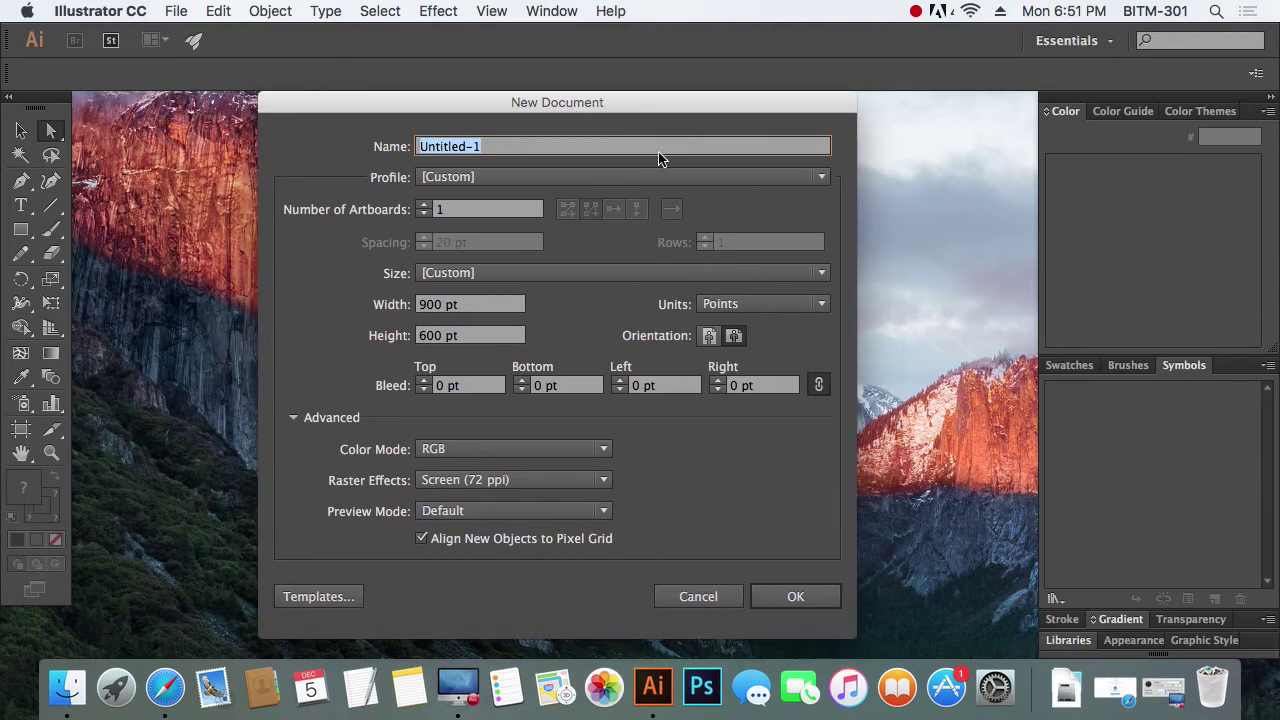
type("batch 2")
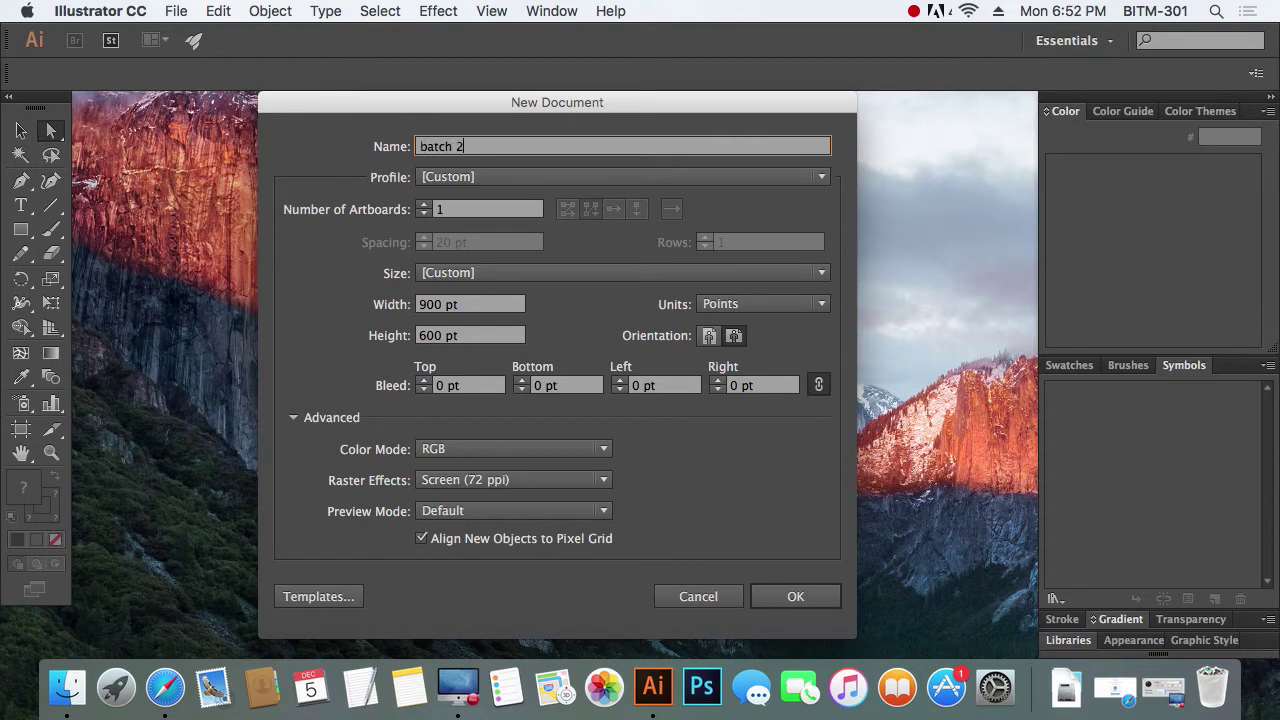
type("5")
left_click(547, 180)
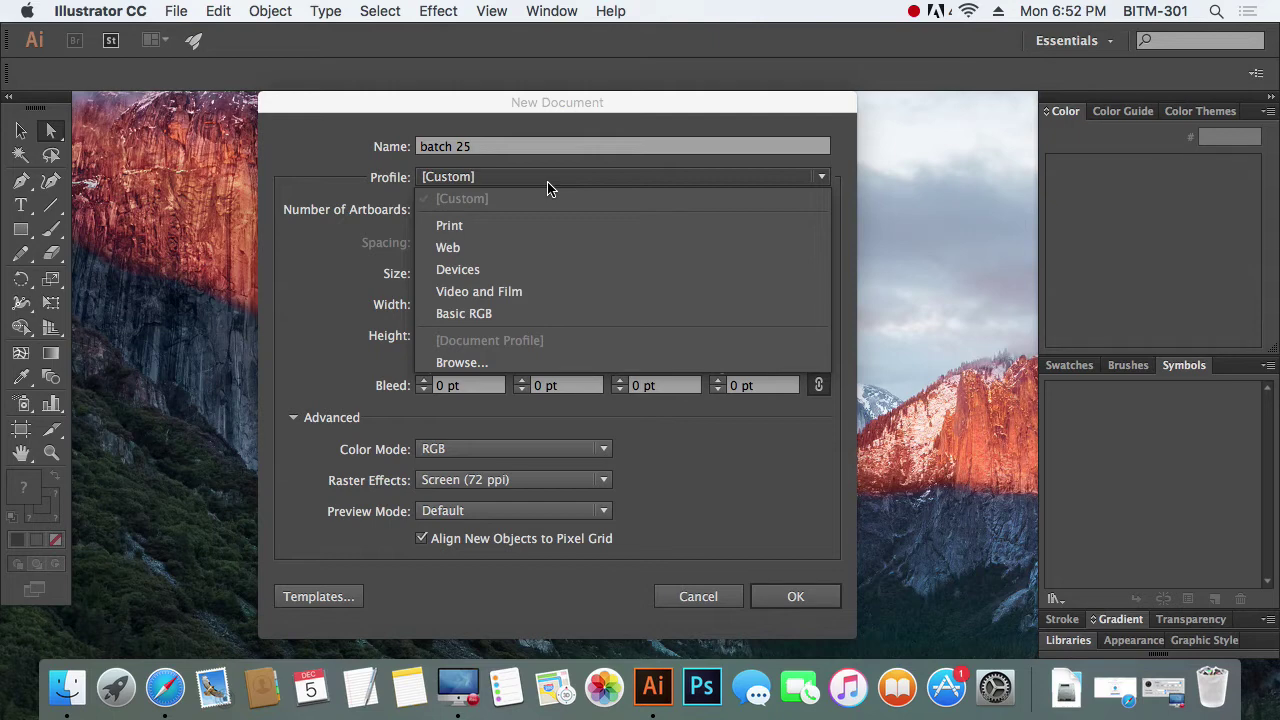
Try the Devices profile and its sizes, then switch to the Print profile.
left_click(492, 270)
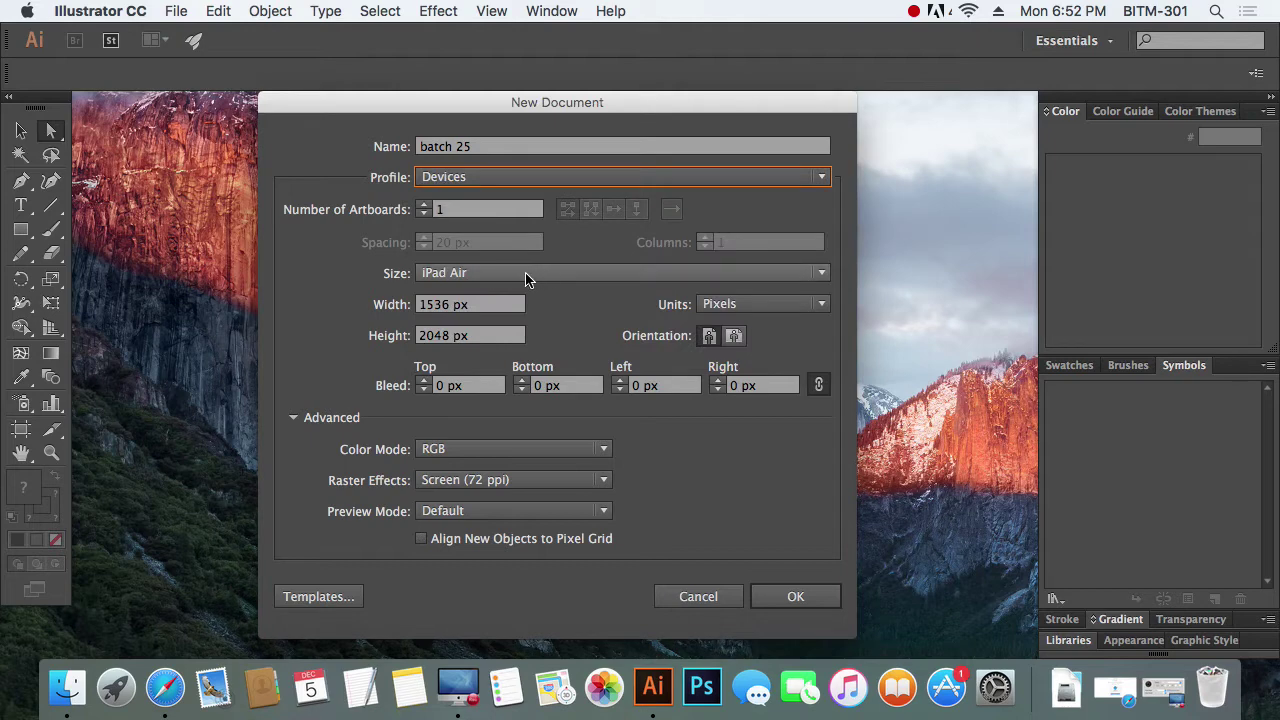
left_click(527, 279)
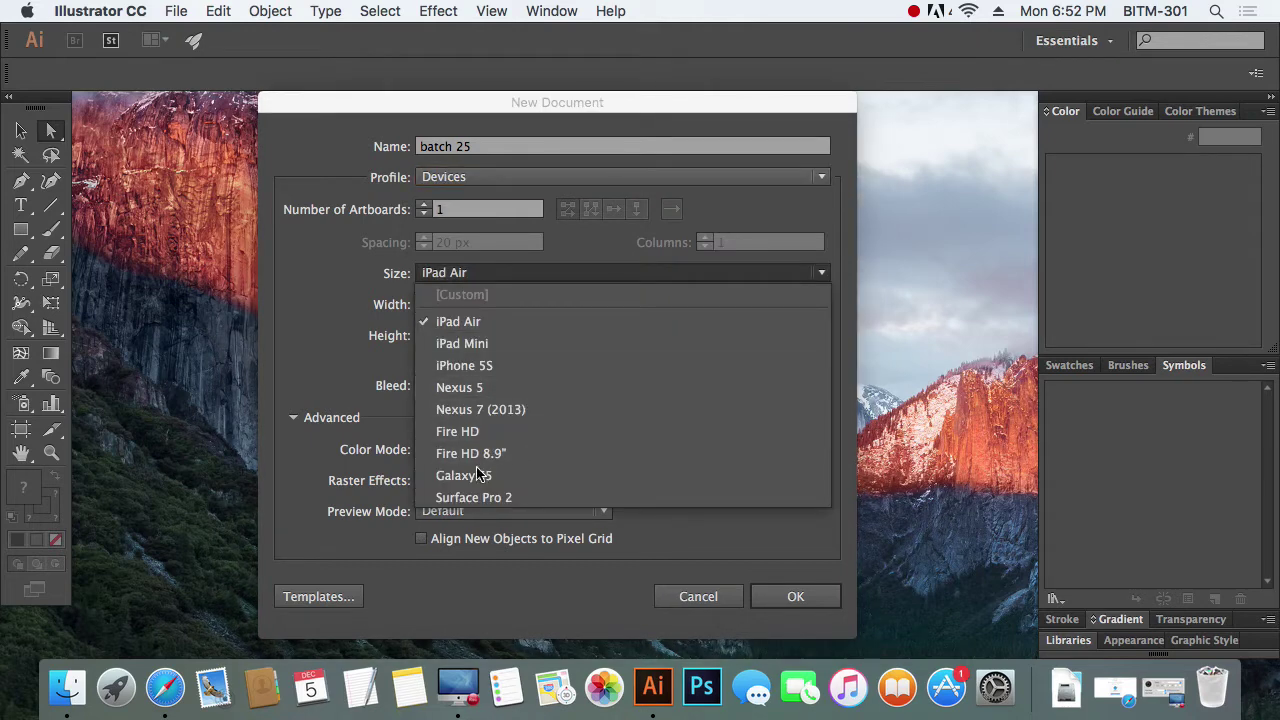
left_click(527, 179)
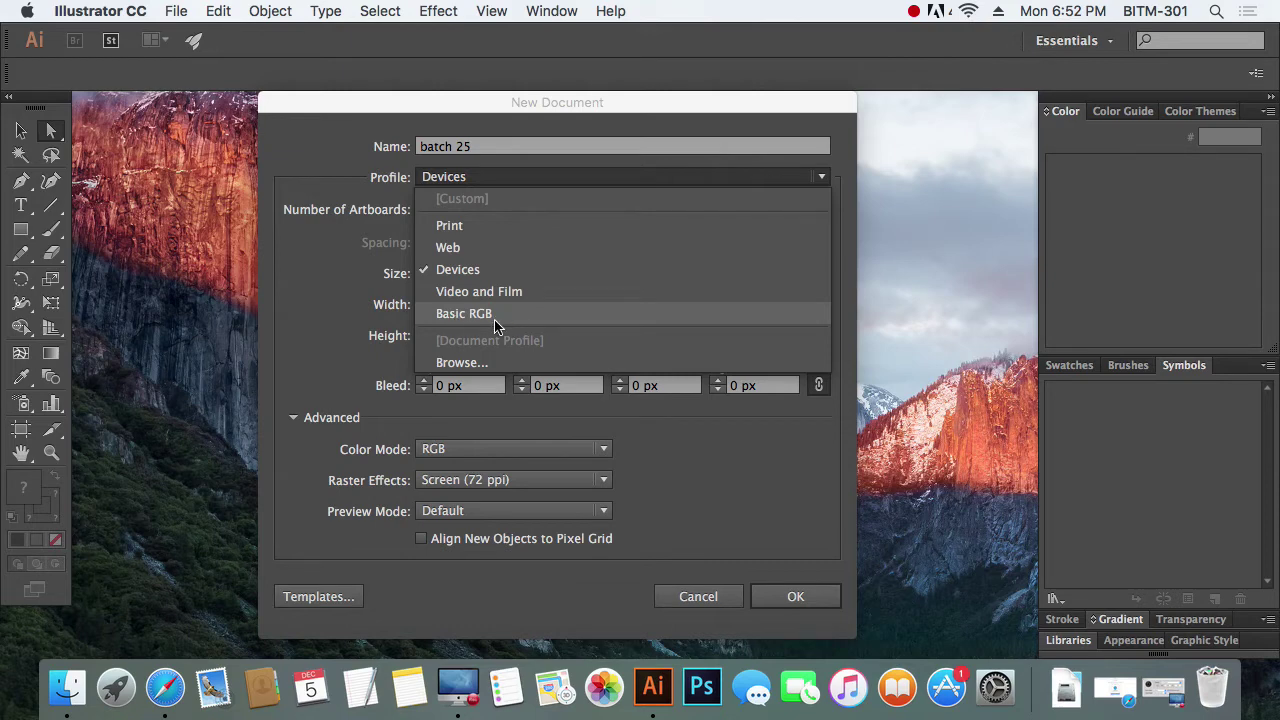
left_click(497, 229)
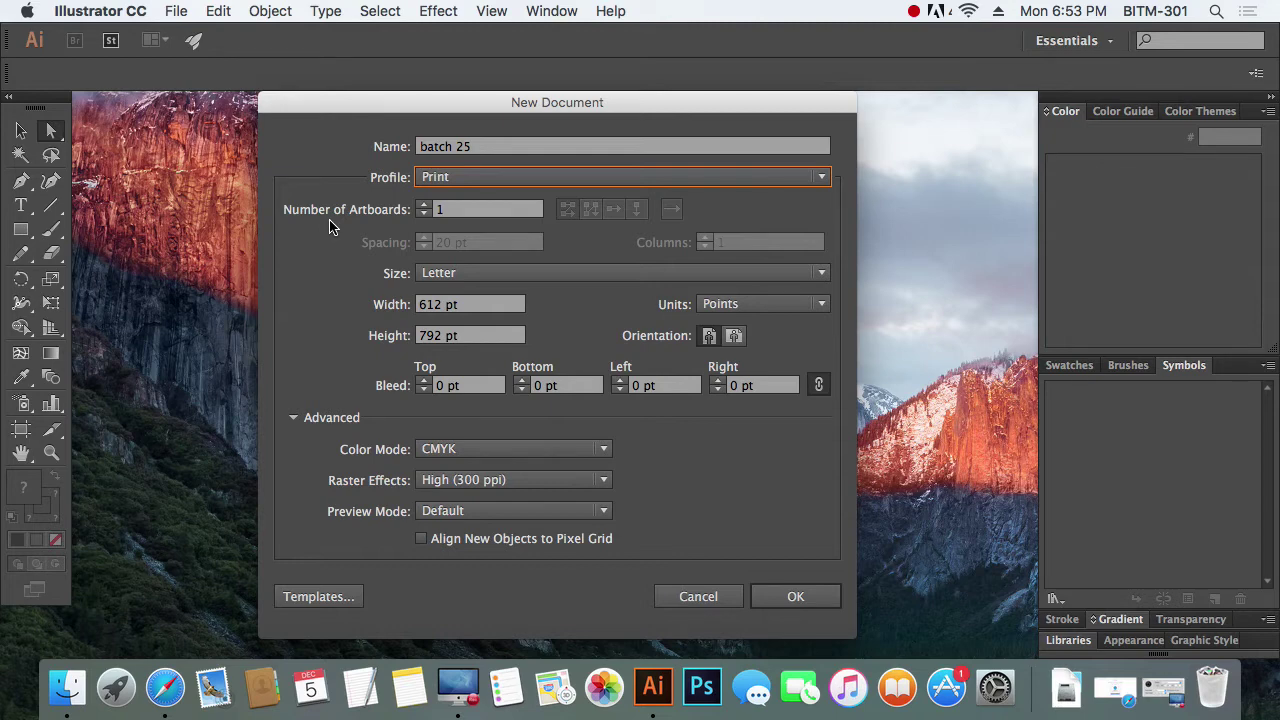
Raise the number of artboards to 2, then set it back to 1.
left_click(424, 204)
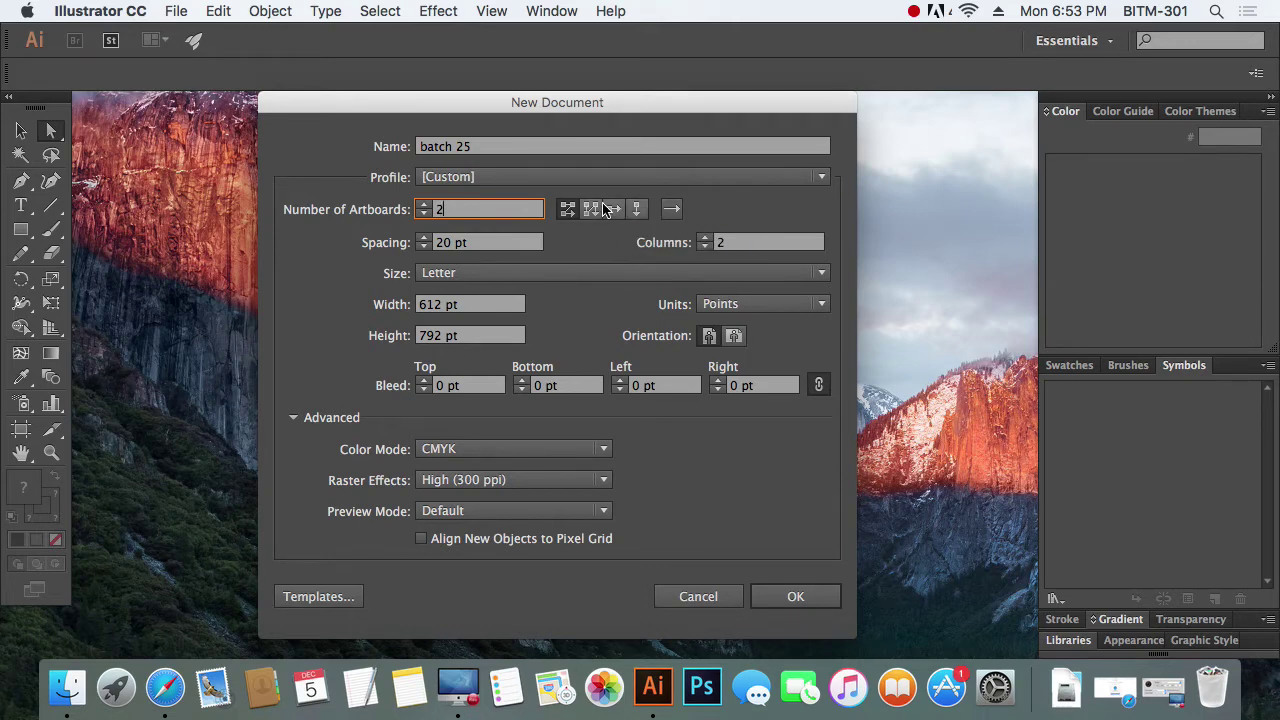
left_click(424, 214)
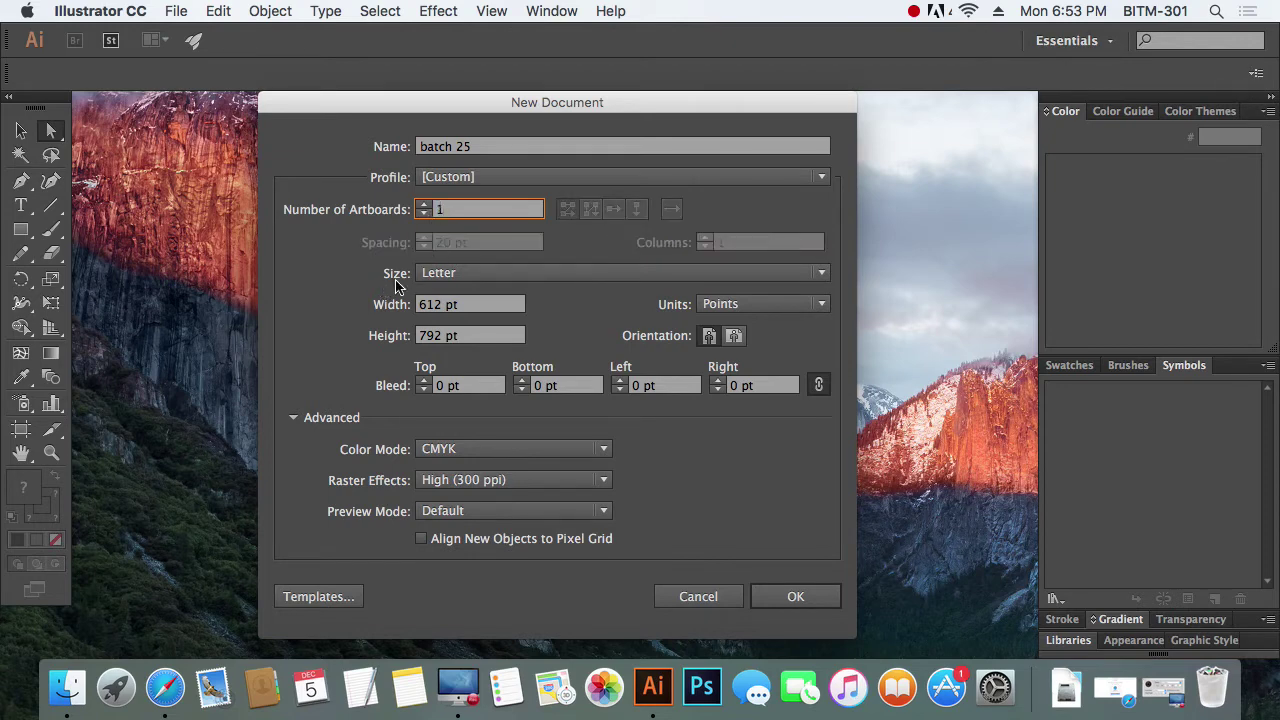
left_click(534, 276)
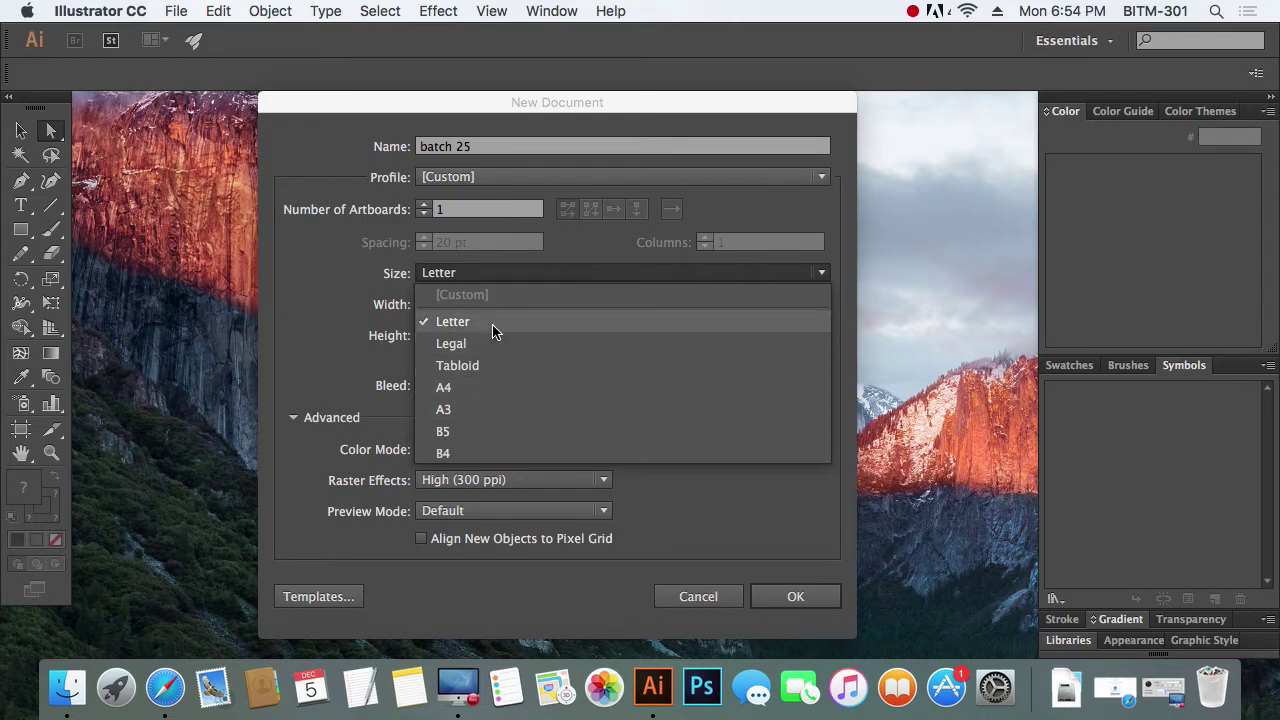
Set the page size to A4 and the units to Inches (8.27 × 11.69 in).
left_click(479, 389)
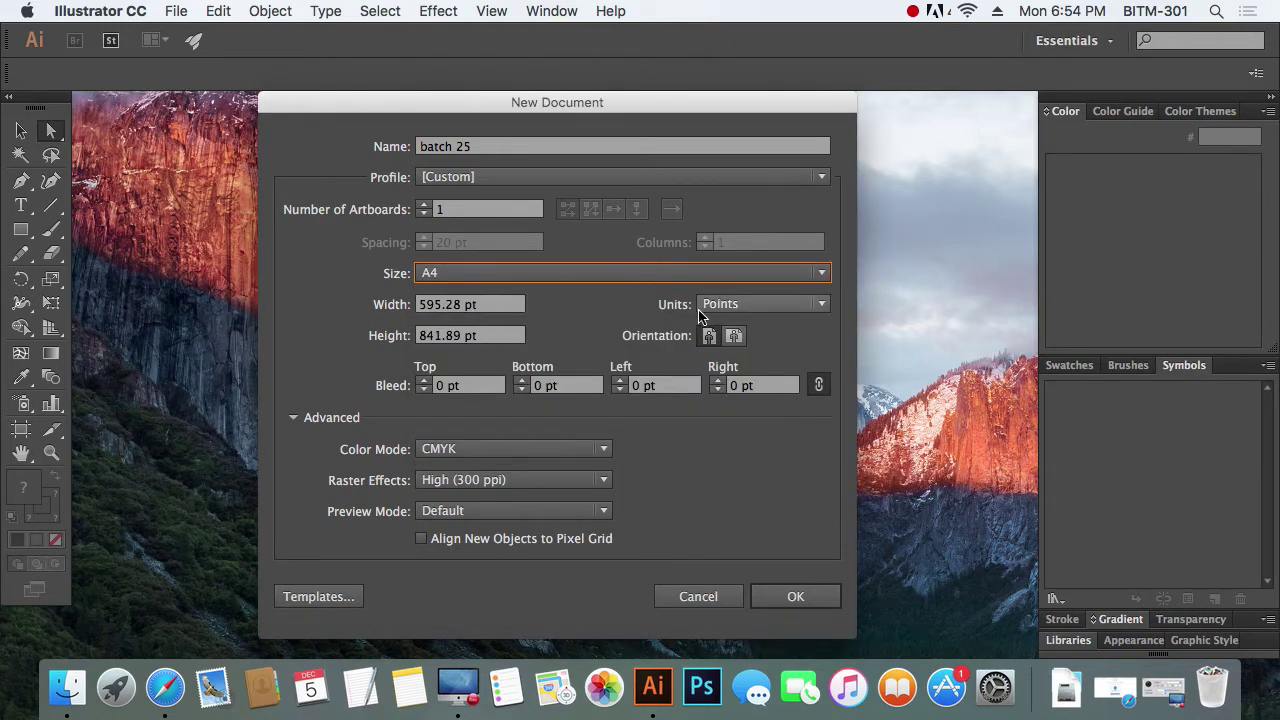
left_click(786, 313)
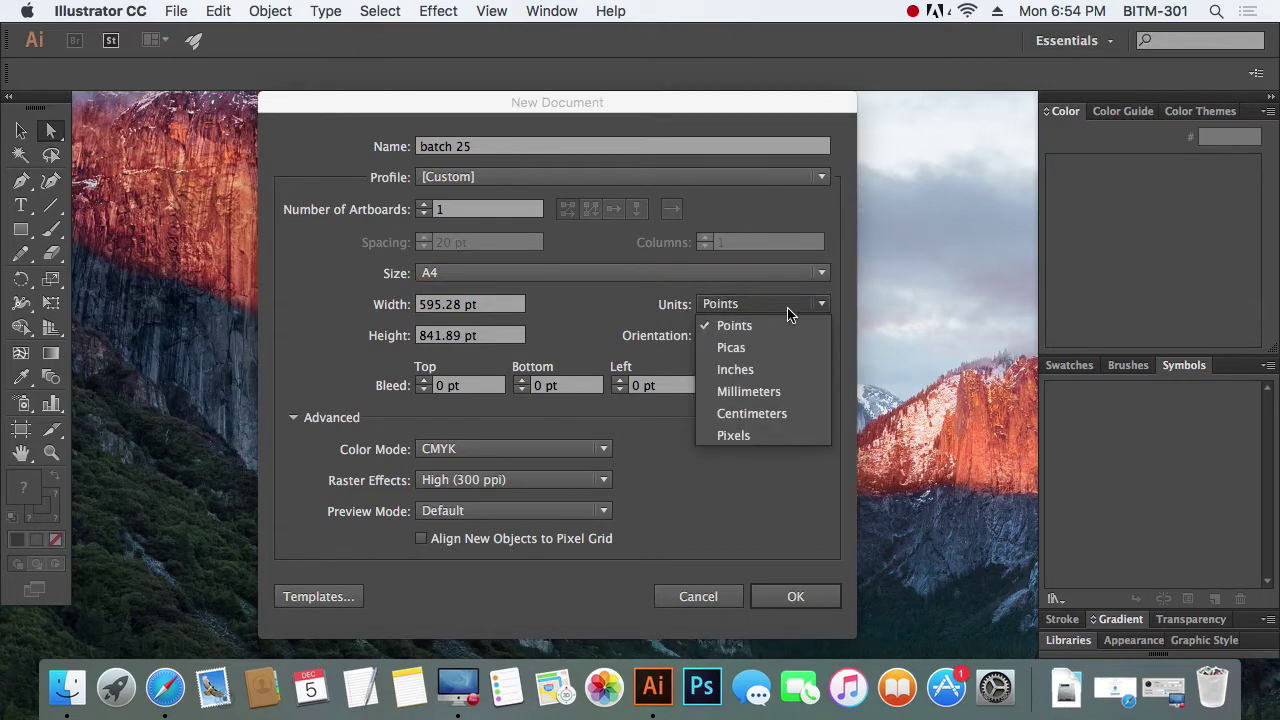
left_click(768, 370)
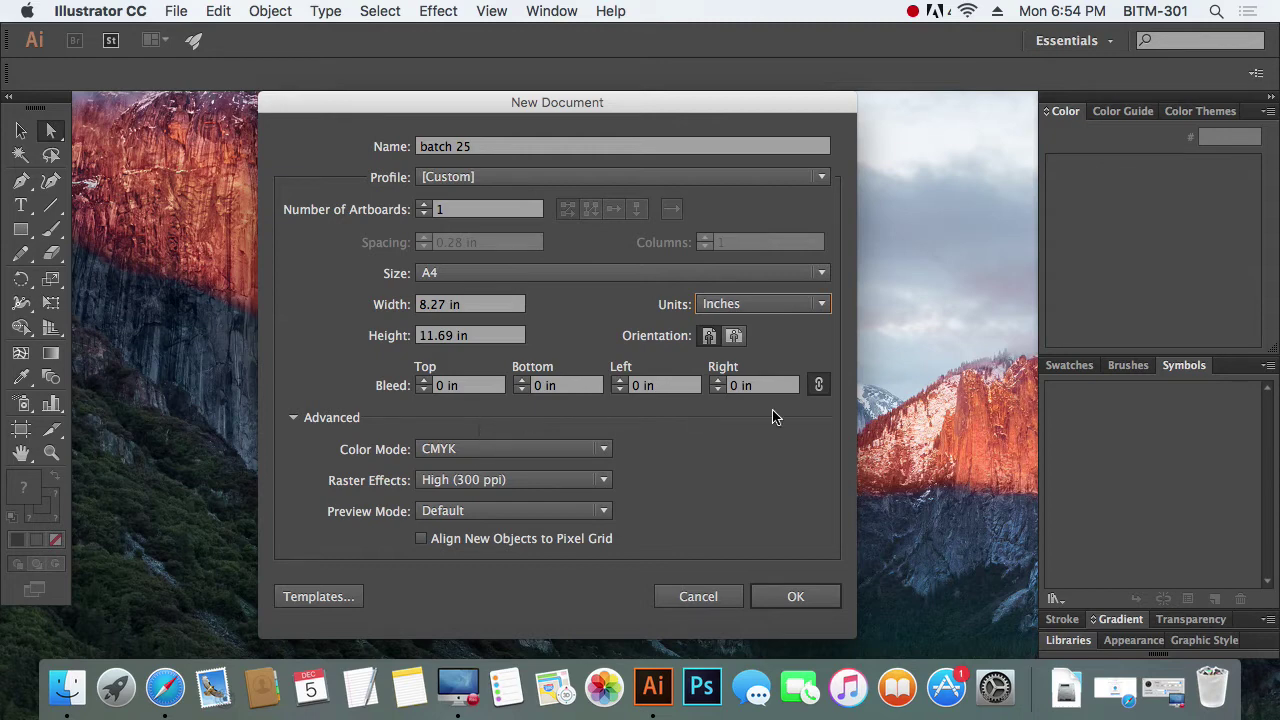
Enter .1 in the Top bleed and link the bleeds so all sides match.
left_click(818, 390)
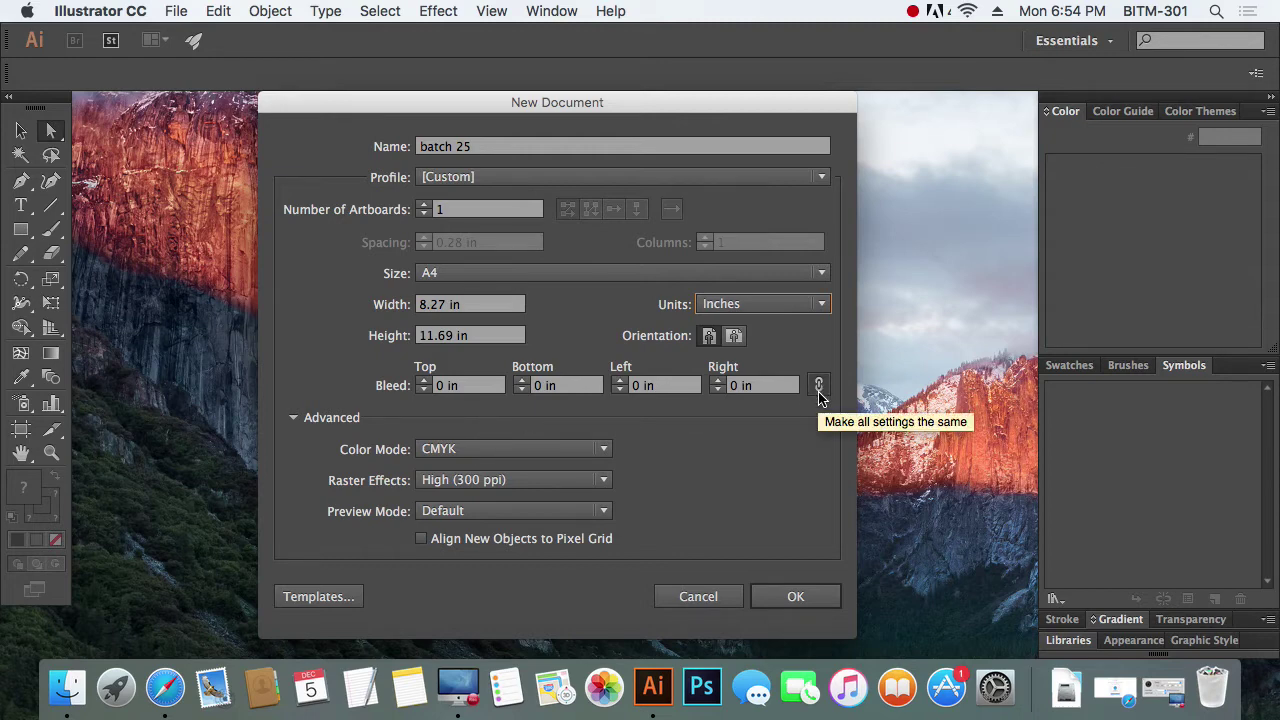
left_click(818, 391)
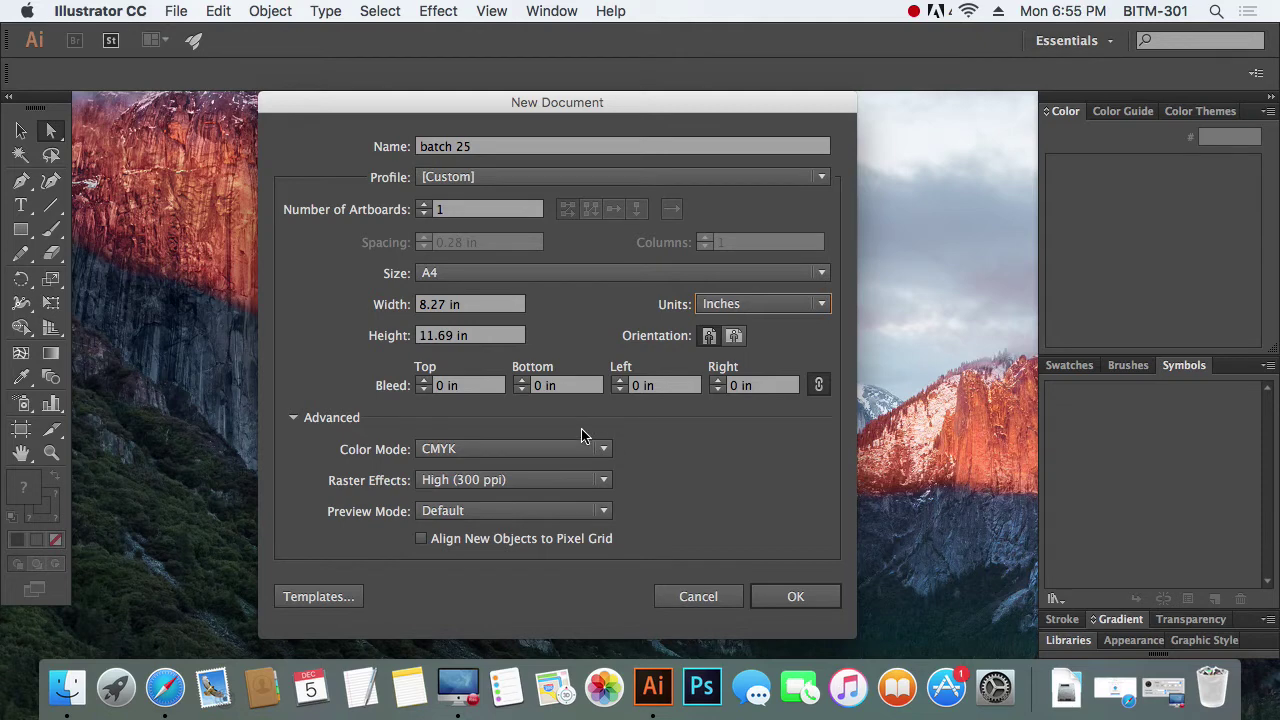
left_click(468, 386)
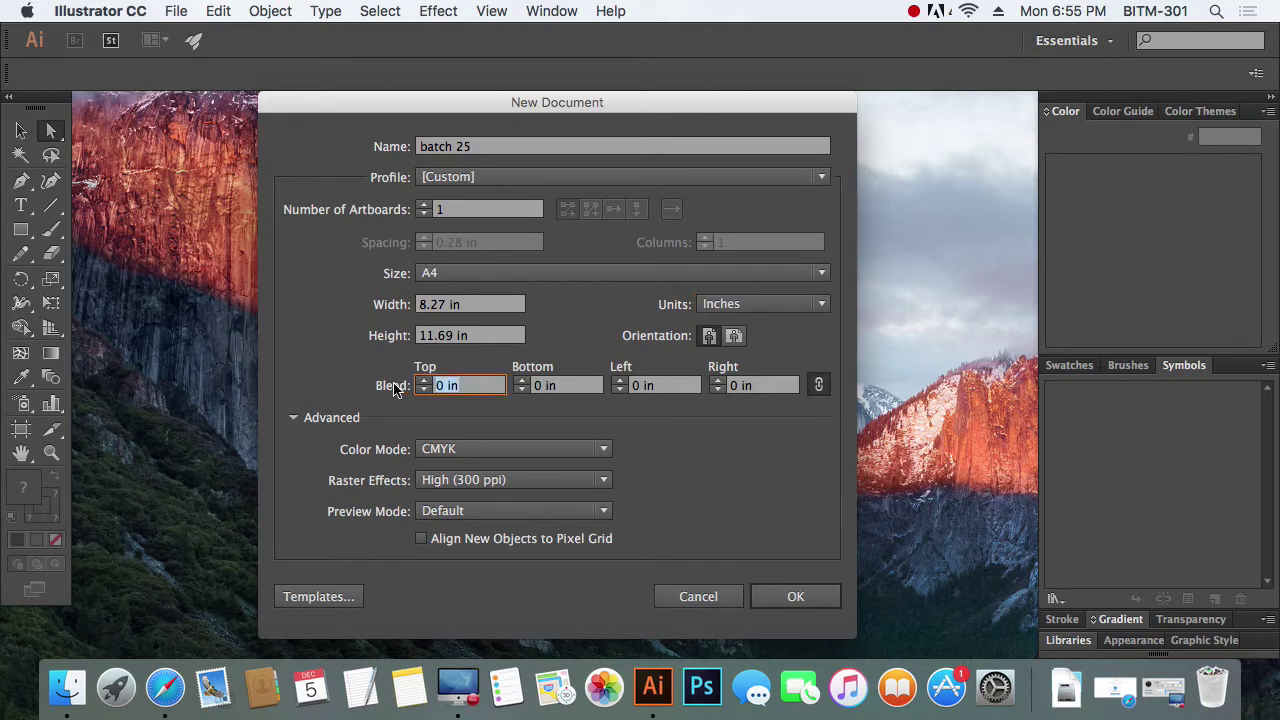
type(".")
type("1")
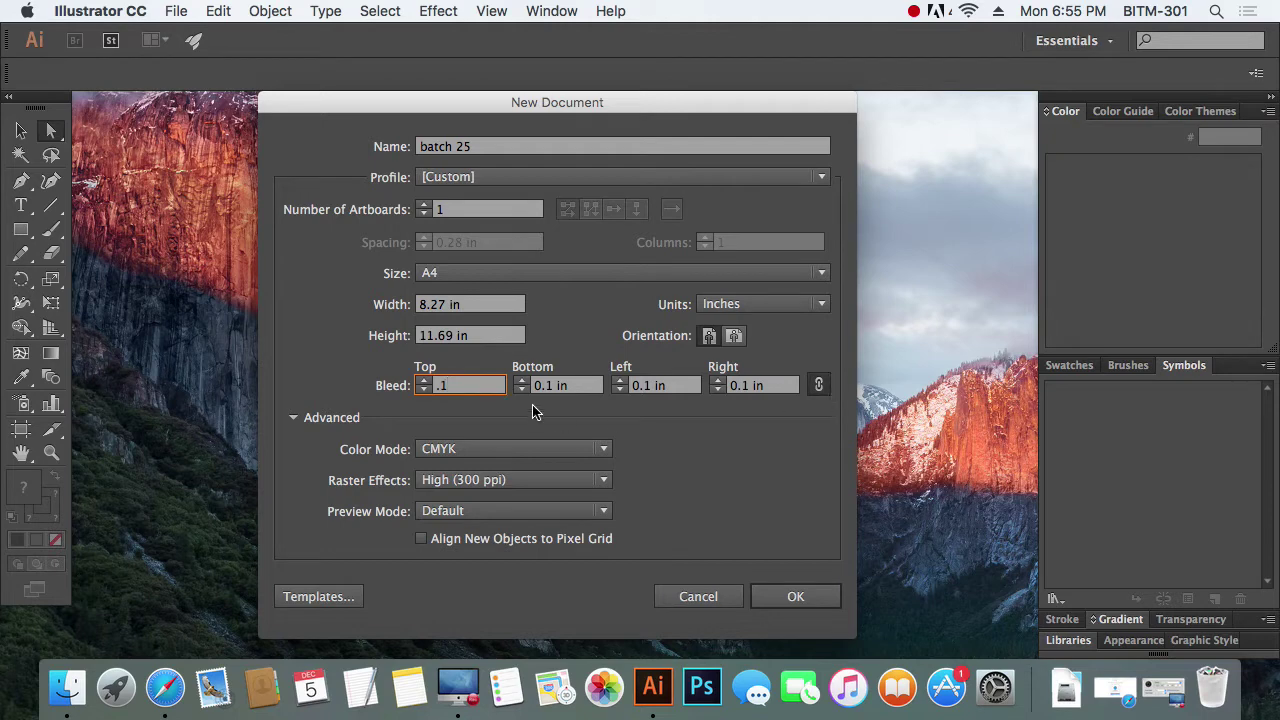
left_click(817, 389)
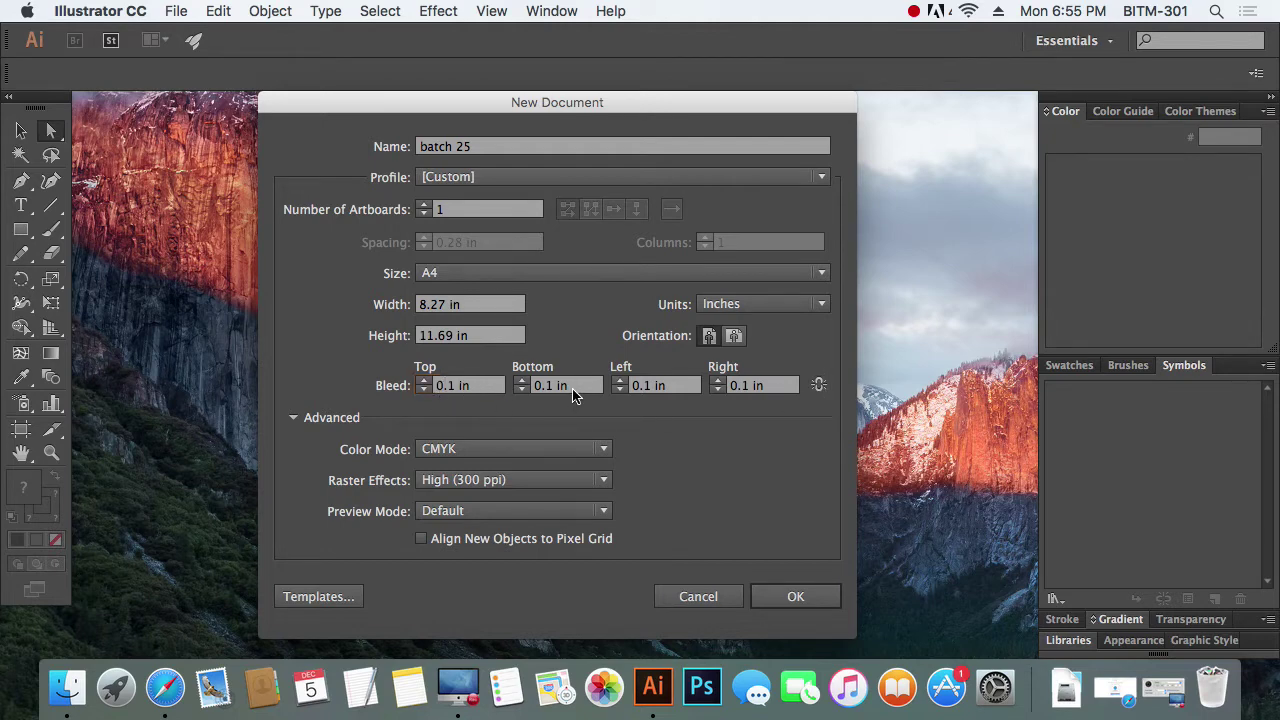
left_click(818, 388)
Keep CMYK colour mode and set Raster Effects to Screen (72 ppi).
left_click(605, 451)
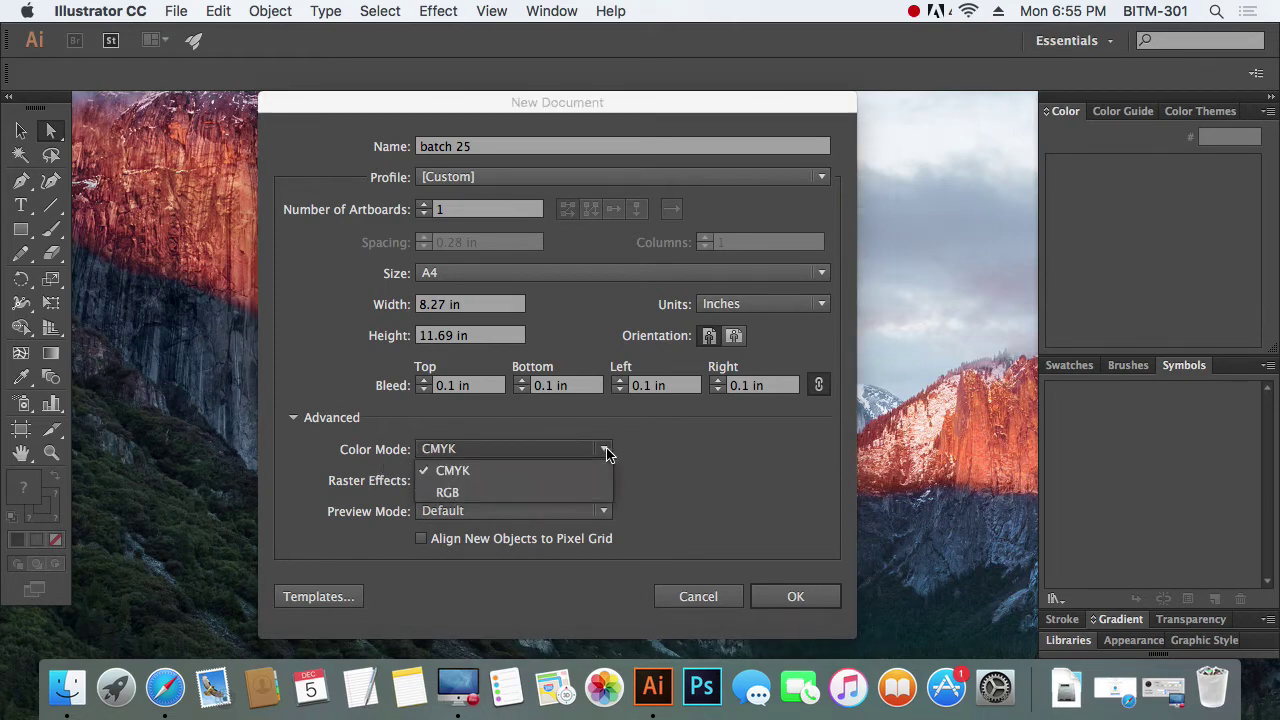
left_click(482, 470)
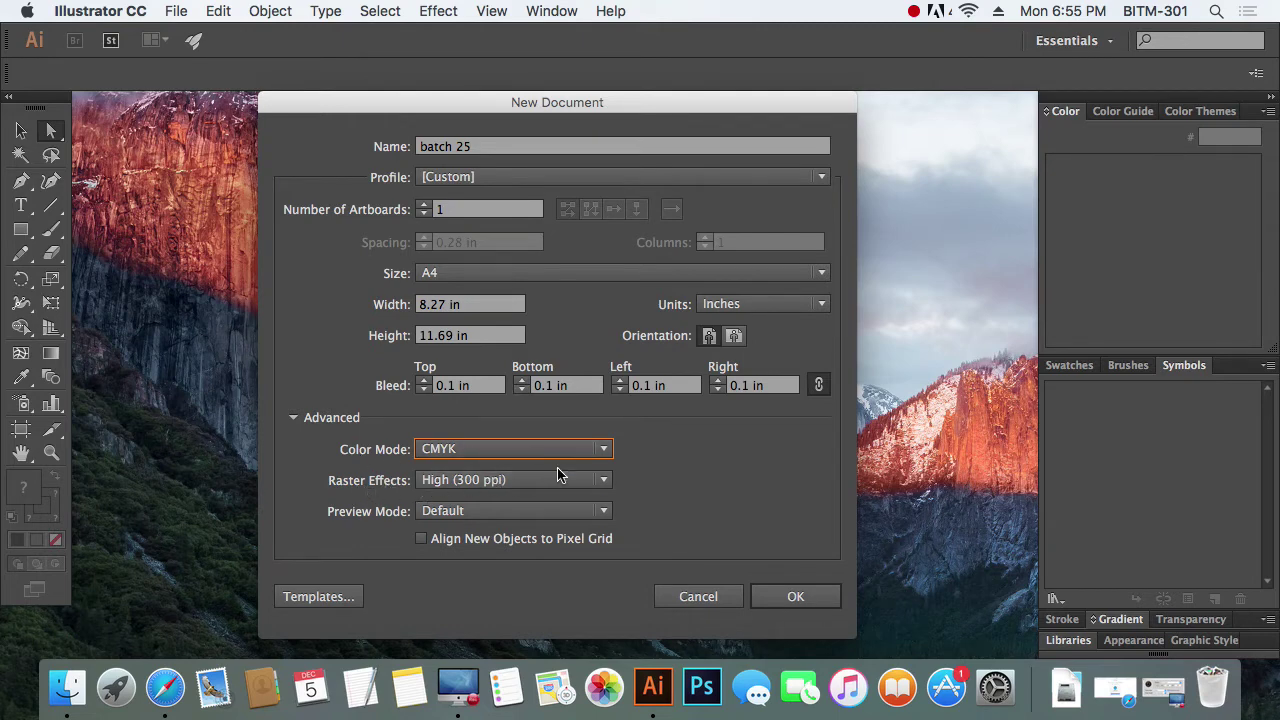
left_click(606, 482)
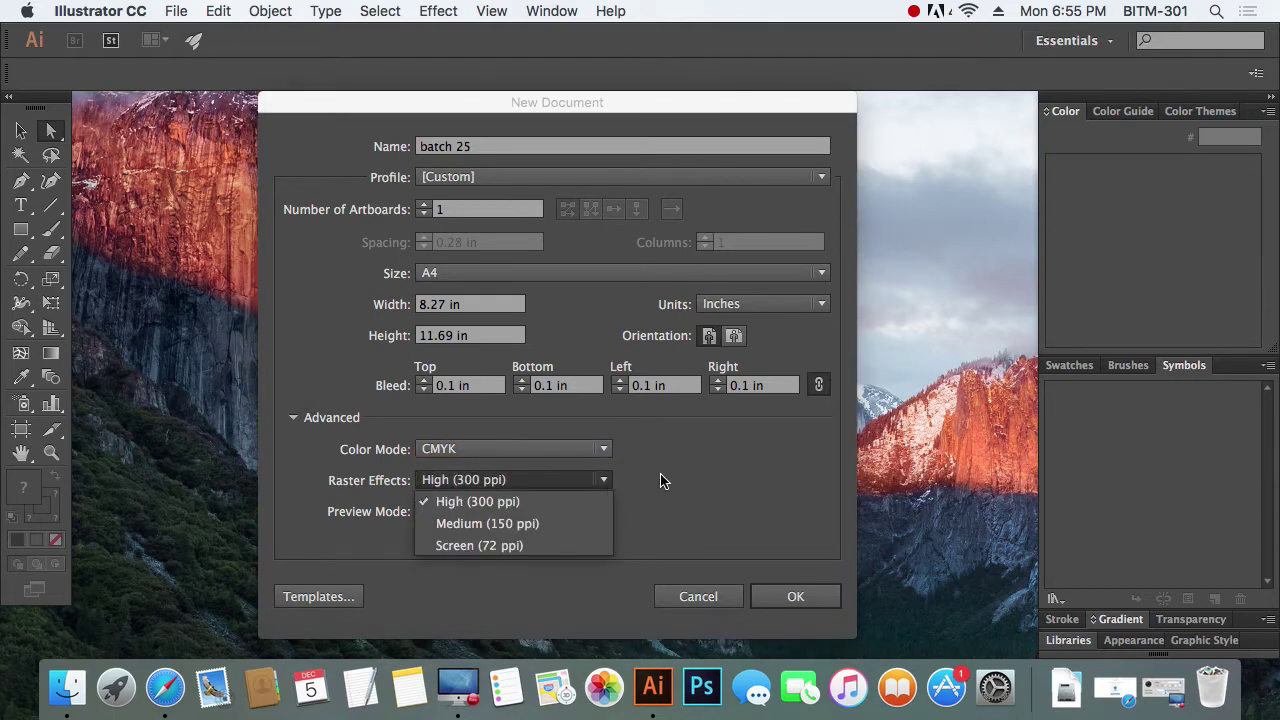
left_click(519, 548)
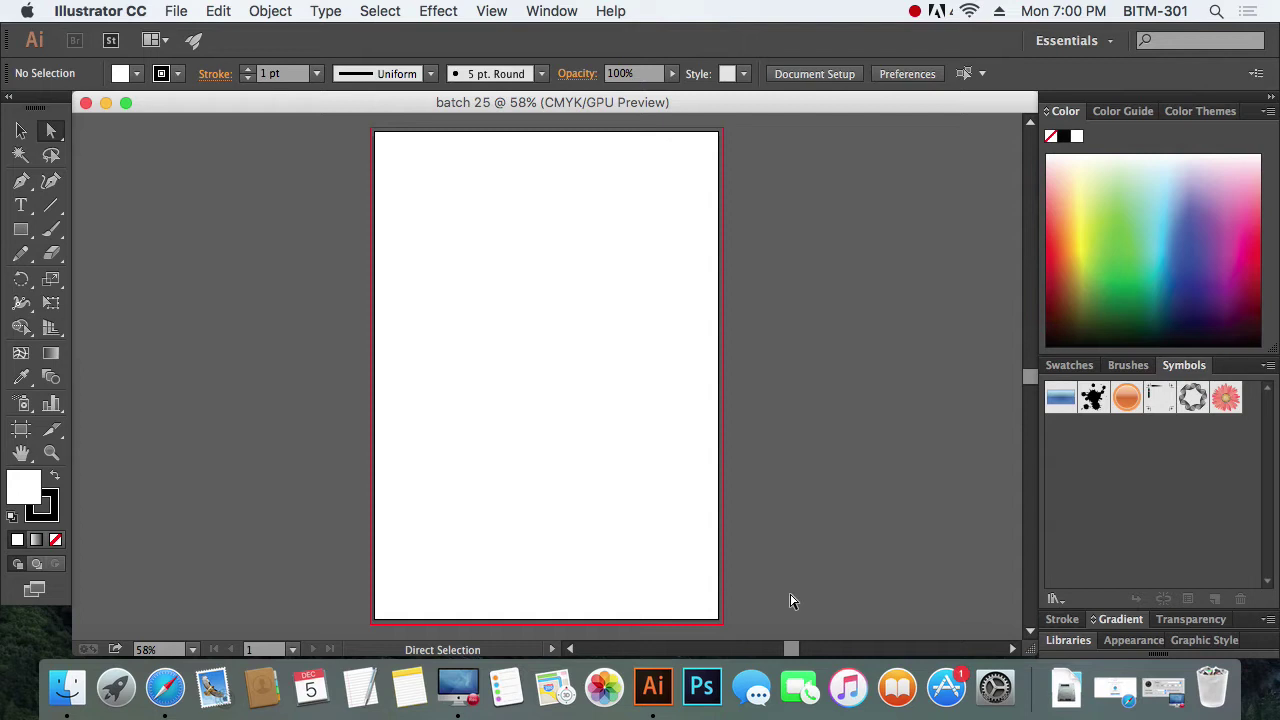
Draw a wide rectangle and an overlapping tall one with a darker green fill.
left_click(21, 229)
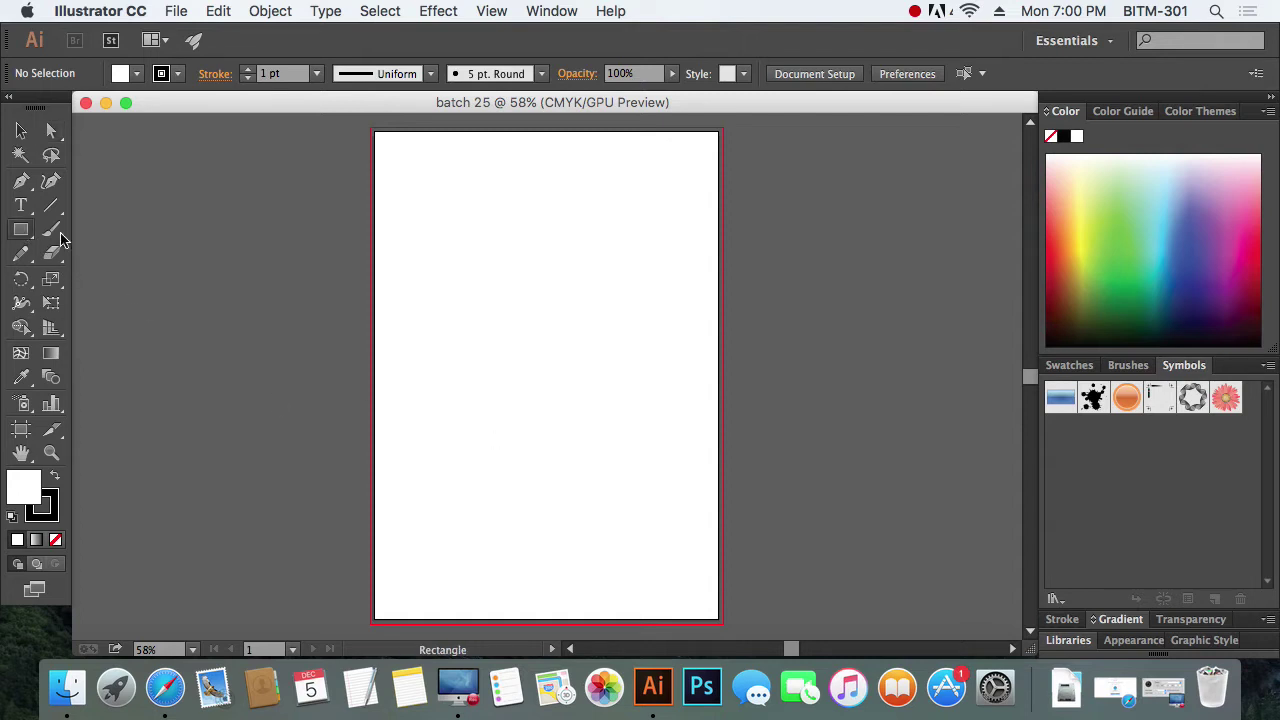
left_click_drag(432, 227, 640, 306)
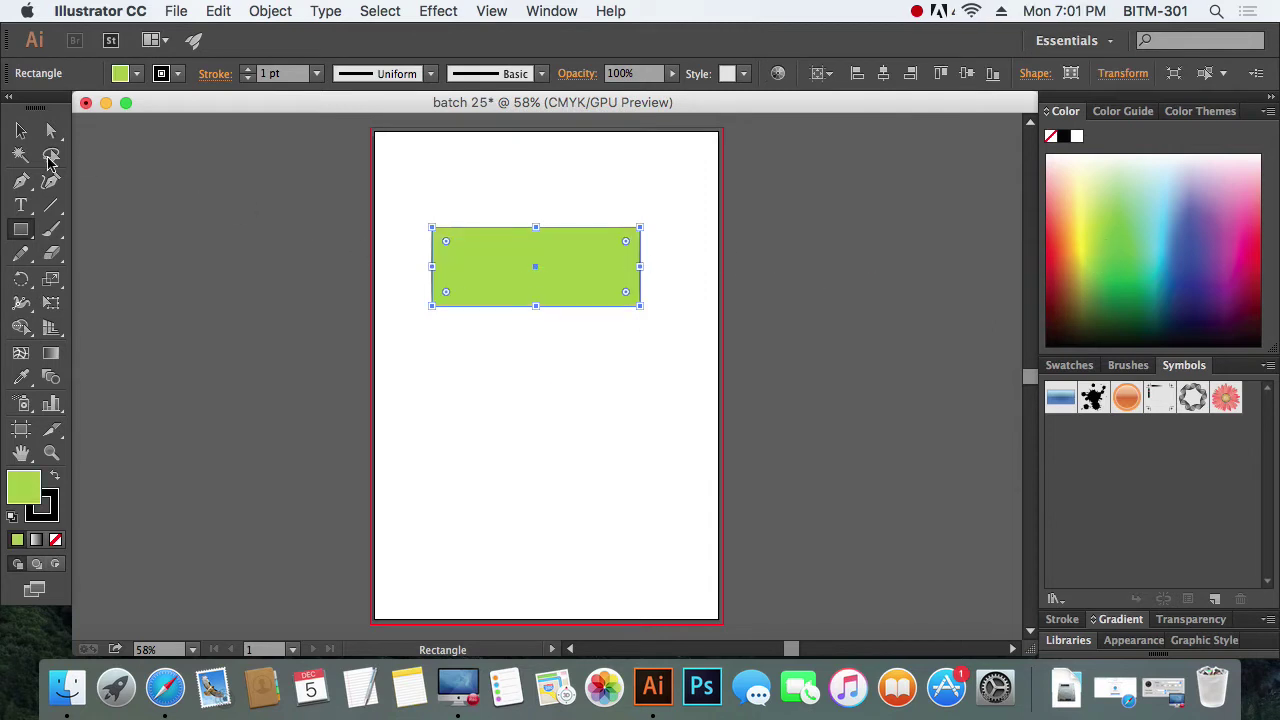
left_click_drag(536, 182, 608, 356)
left_click(1130, 258)
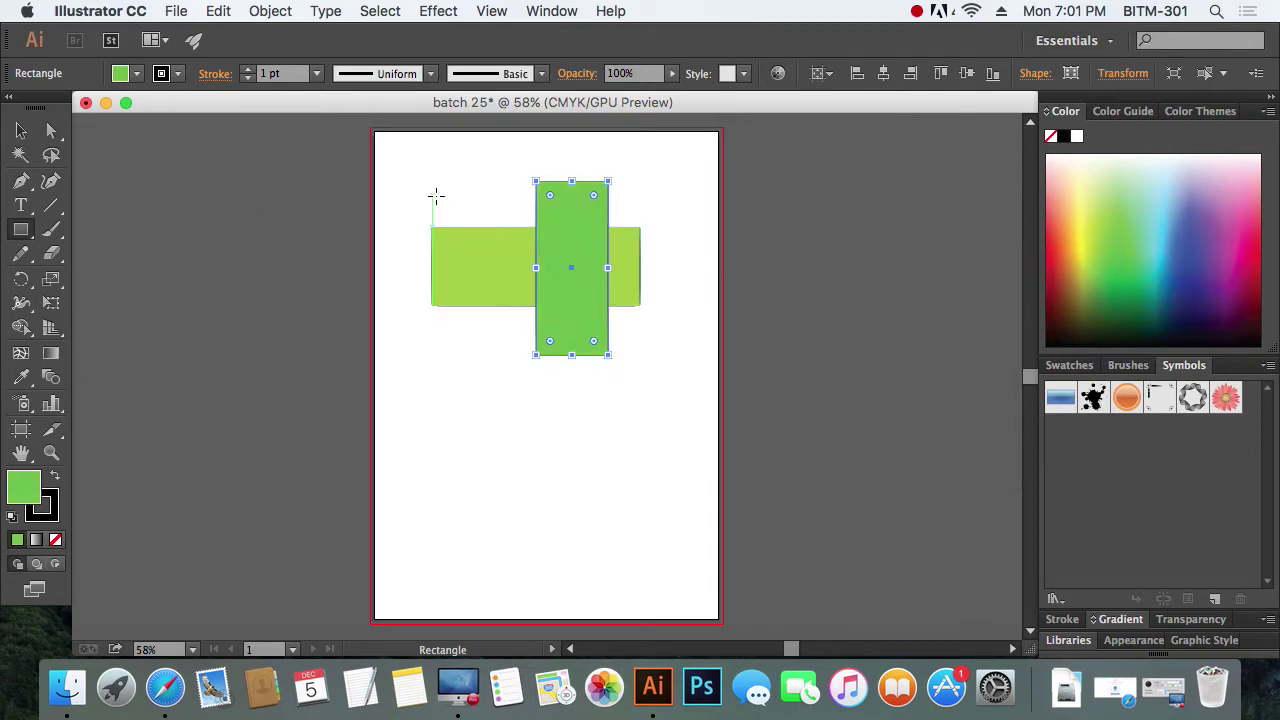
Move the tall rectangle higher, then nudge the wide light-green rectangle up slightly.
left_click(21, 131)
left_click(590, 458)
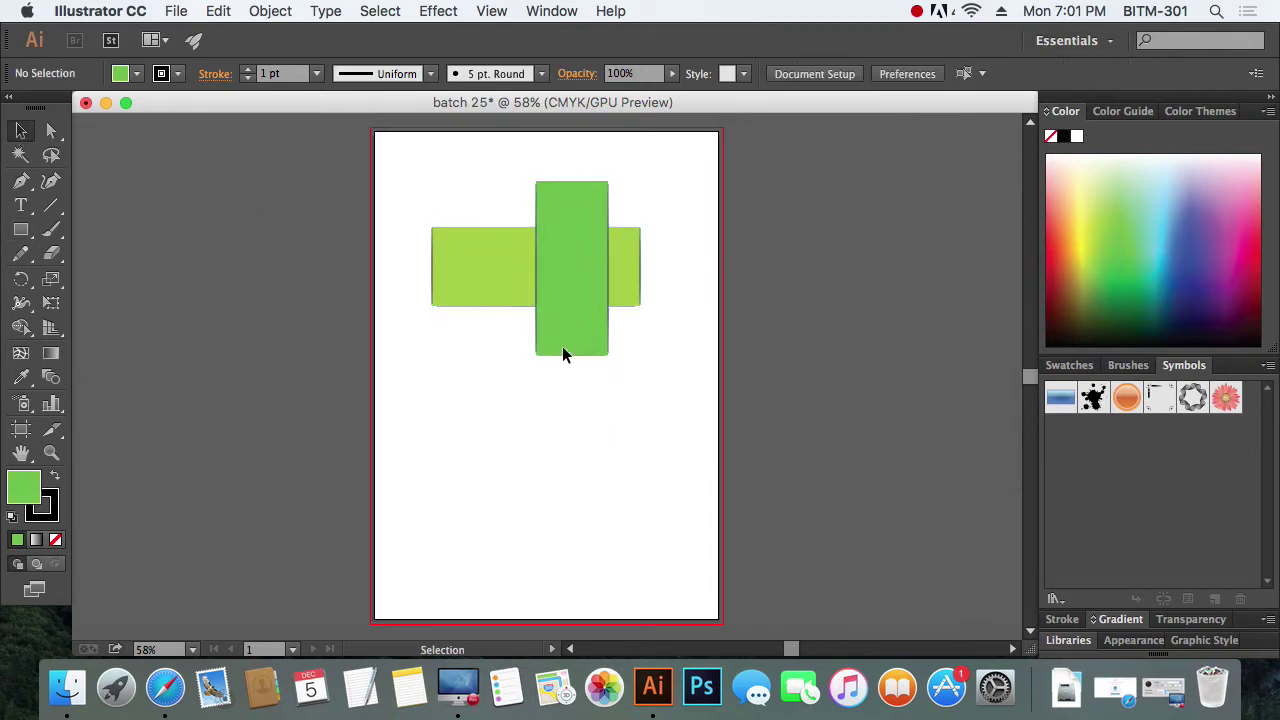
mouse_move(562, 346)
left_mouse_down()
mouse_move(301, 356)
mouse_move(560, 354)
mouse_move(550, 330)
left_mouse_up()
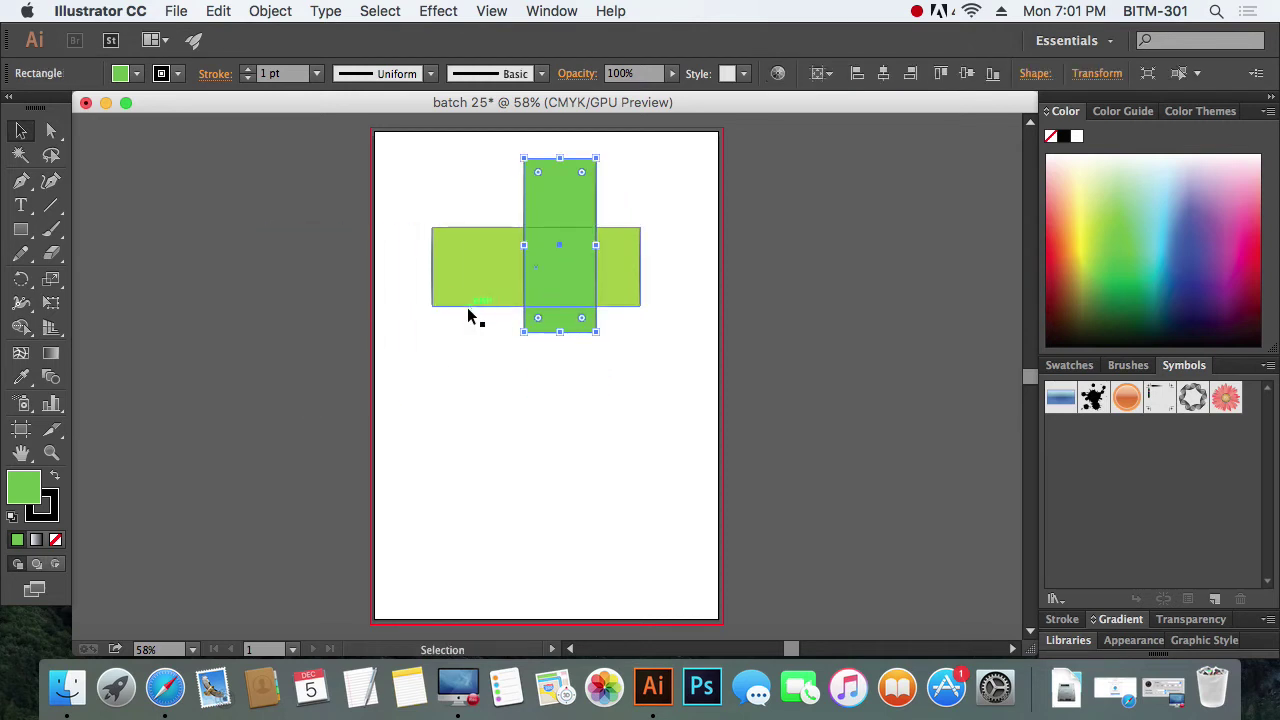
left_click(468, 312)
left_click_drag(479, 265, 479, 248)
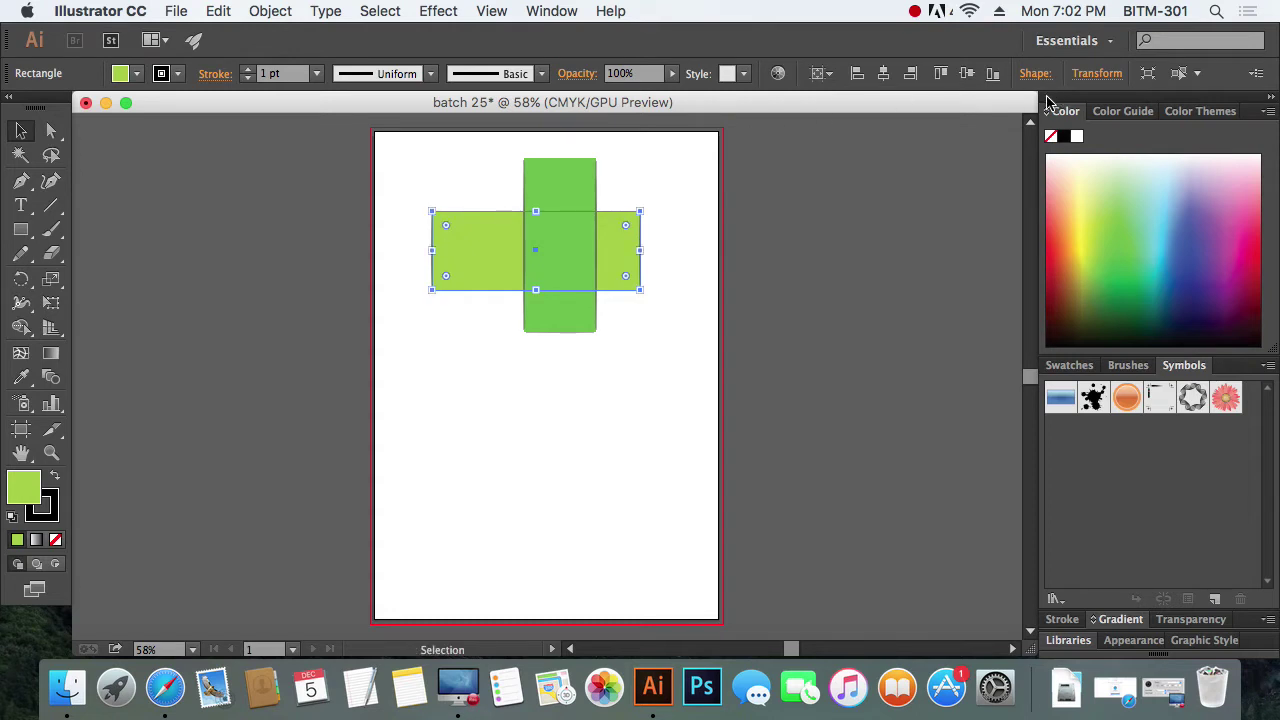
Float the Color, Color Themes and Color Guide panels, close Color Themes, reposition Color.
left_click_drag(1068, 112, 590, 129)
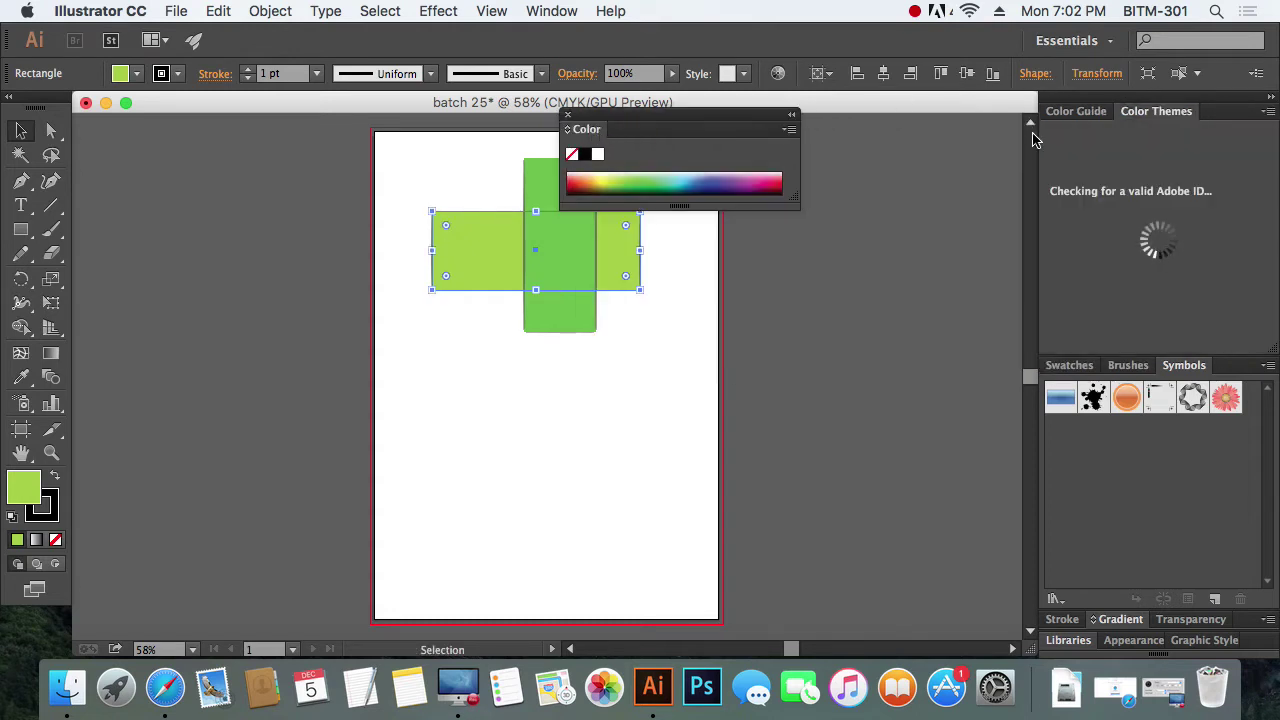
left_click_drag(1156, 125, 700, 235)
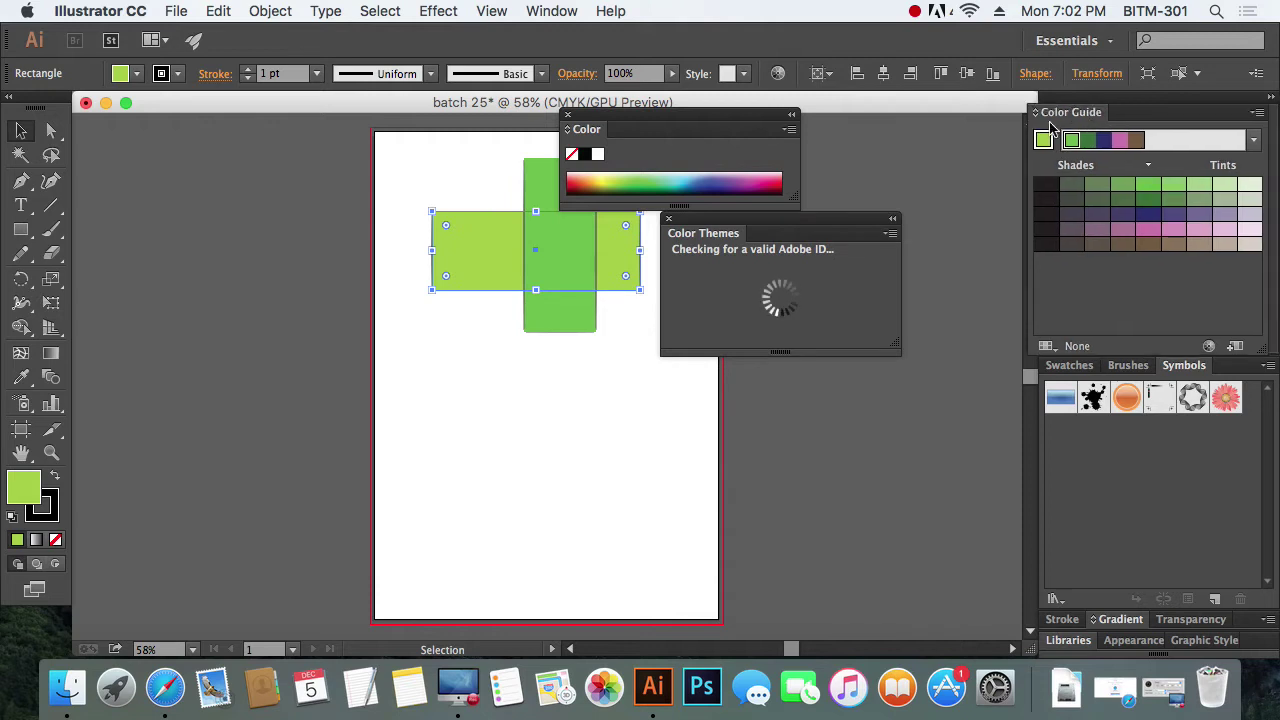
left_click_drag(1076, 111, 375, 210)
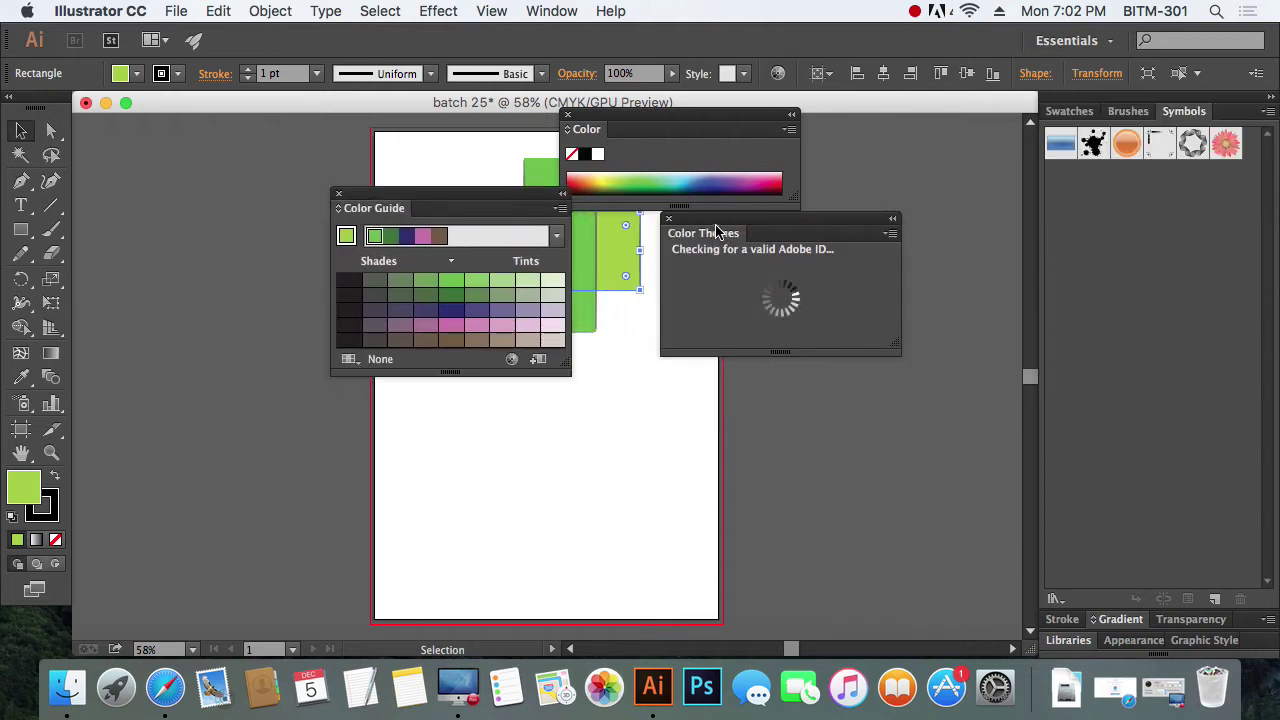
left_click(669, 220)
left_click_drag(622, 123, 682, 228)
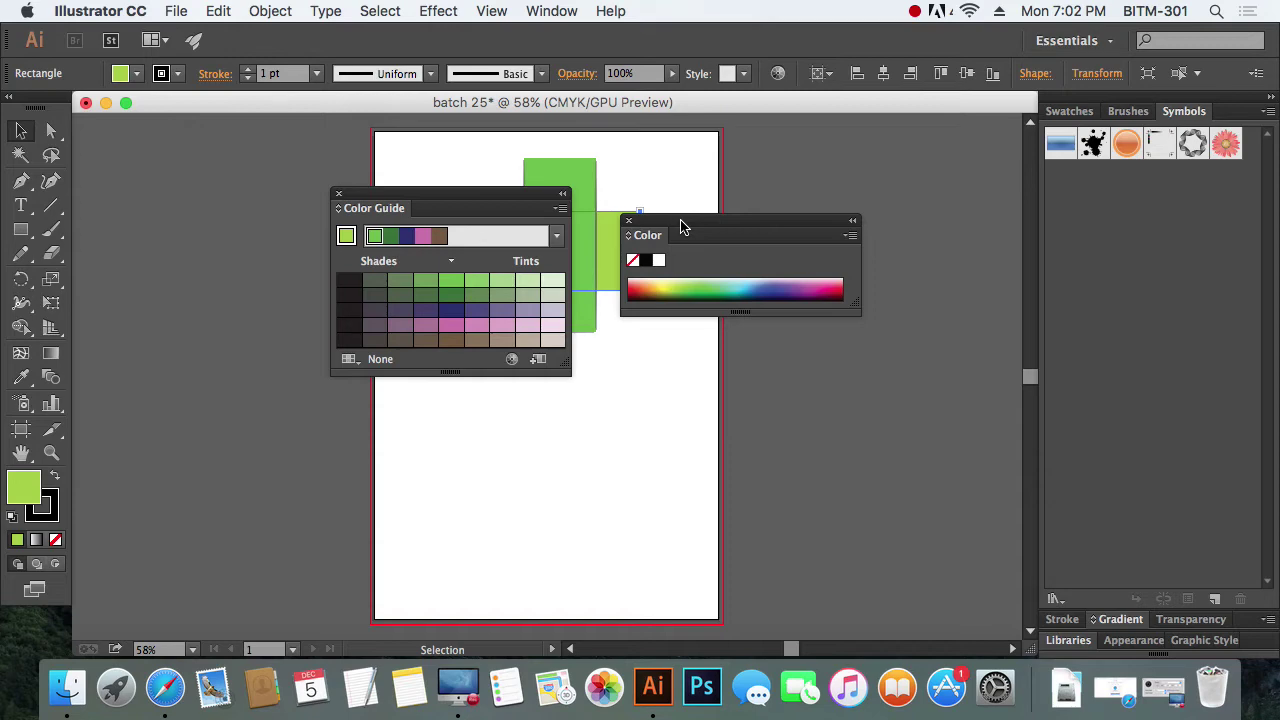
left_click(552, 11)
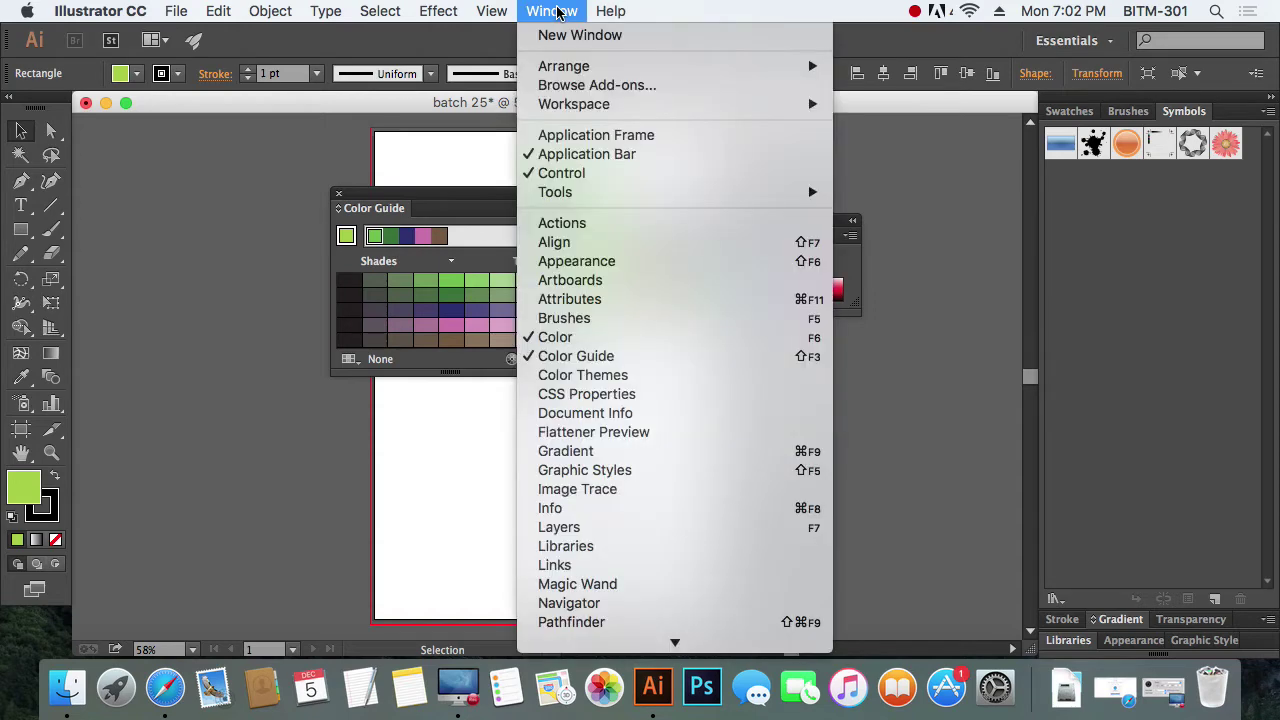
mouse_move(575, 104)
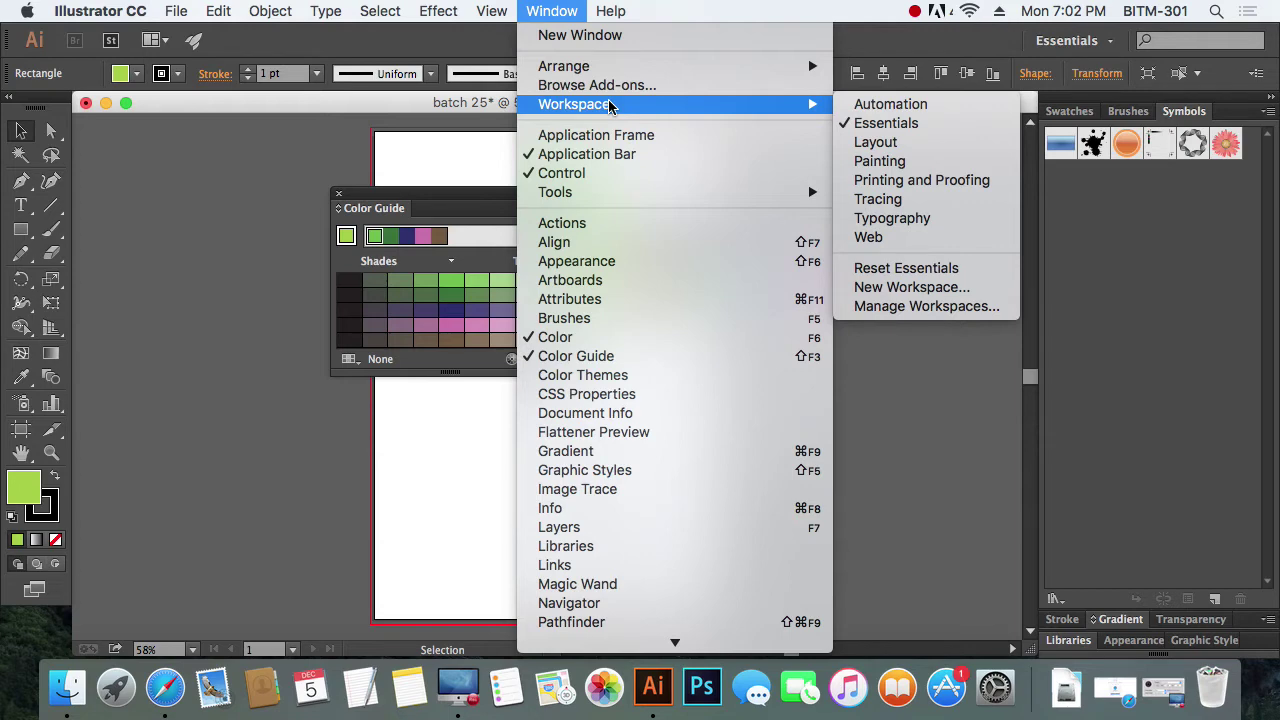
left_click(555, 337)
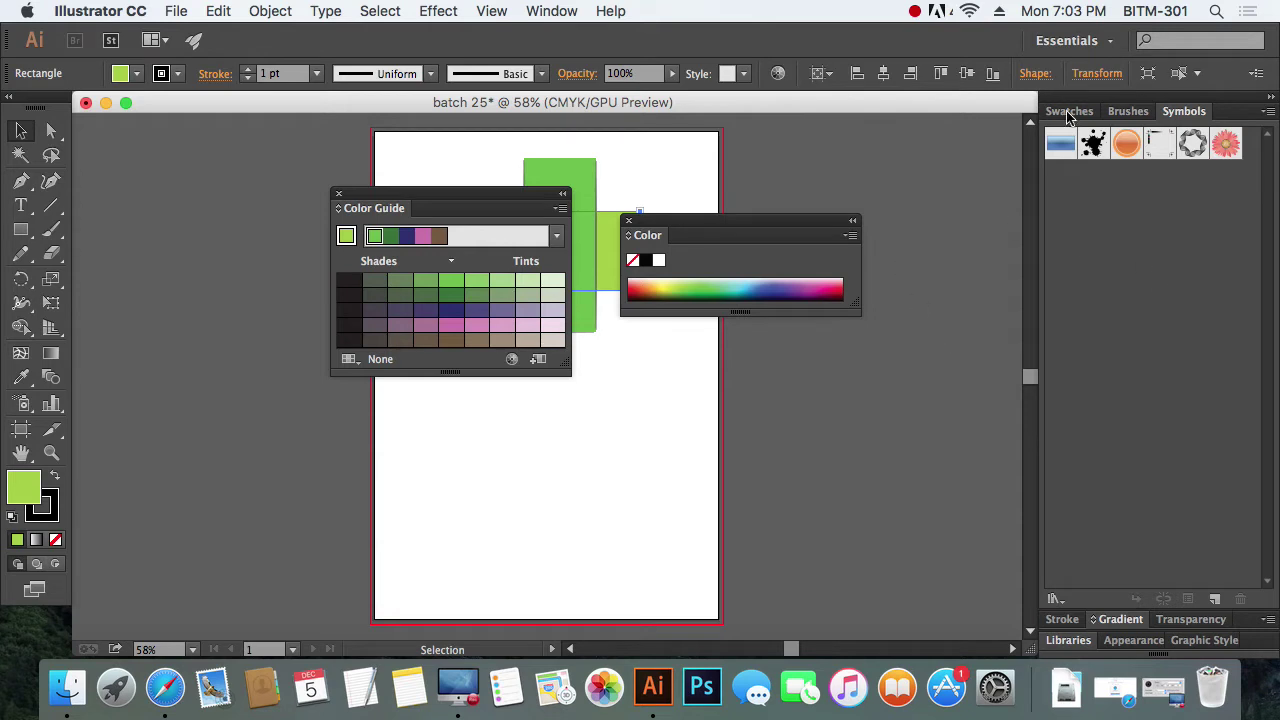
left_click(1108, 42)
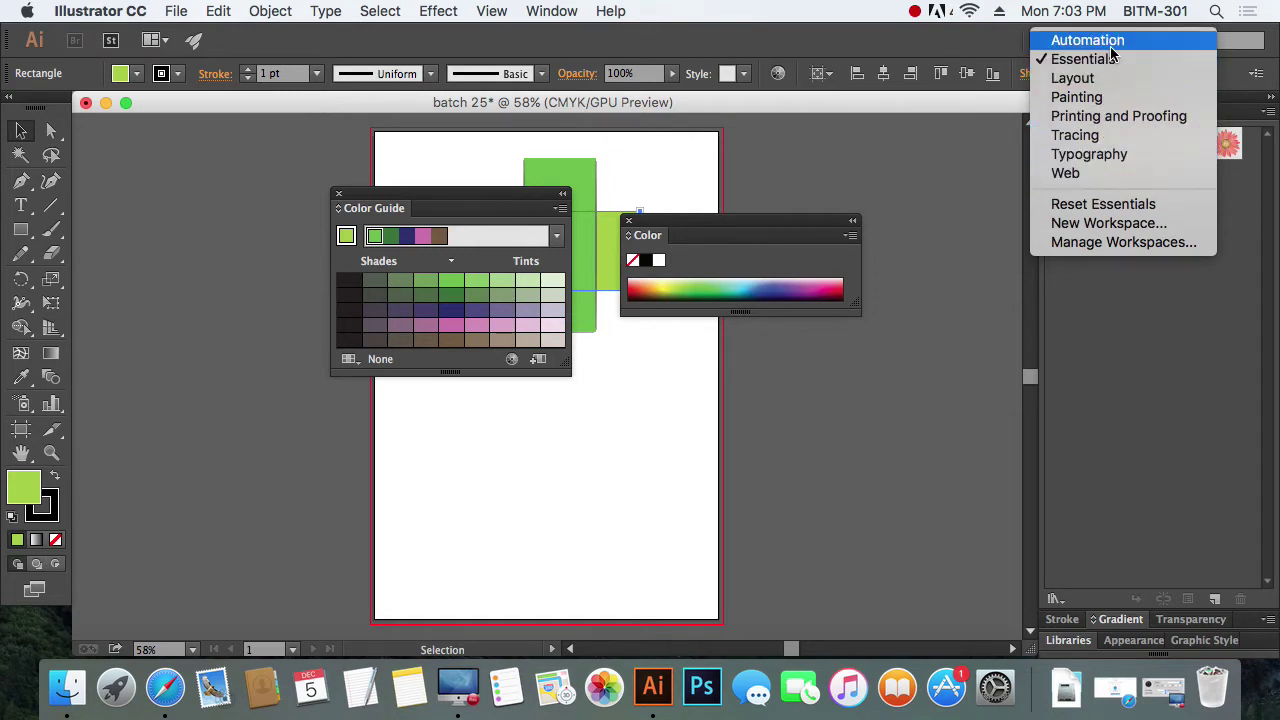
left_click(1088, 154)
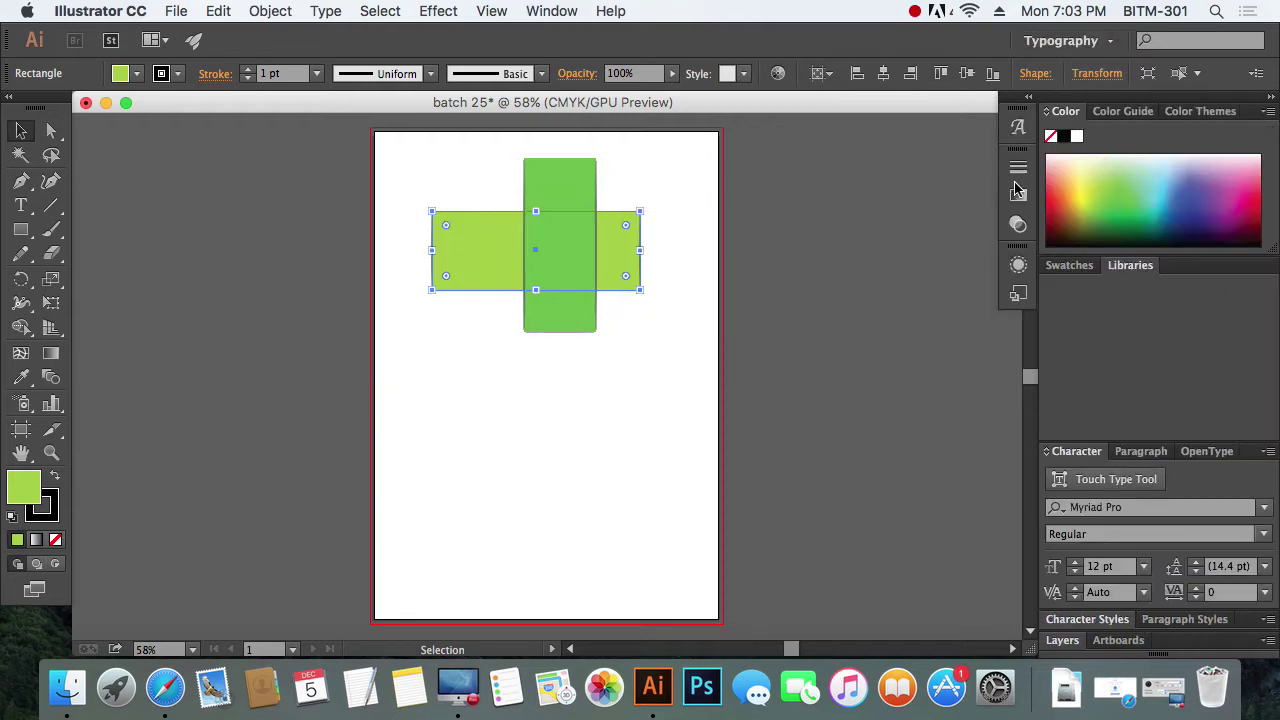
left_click(1112, 41)
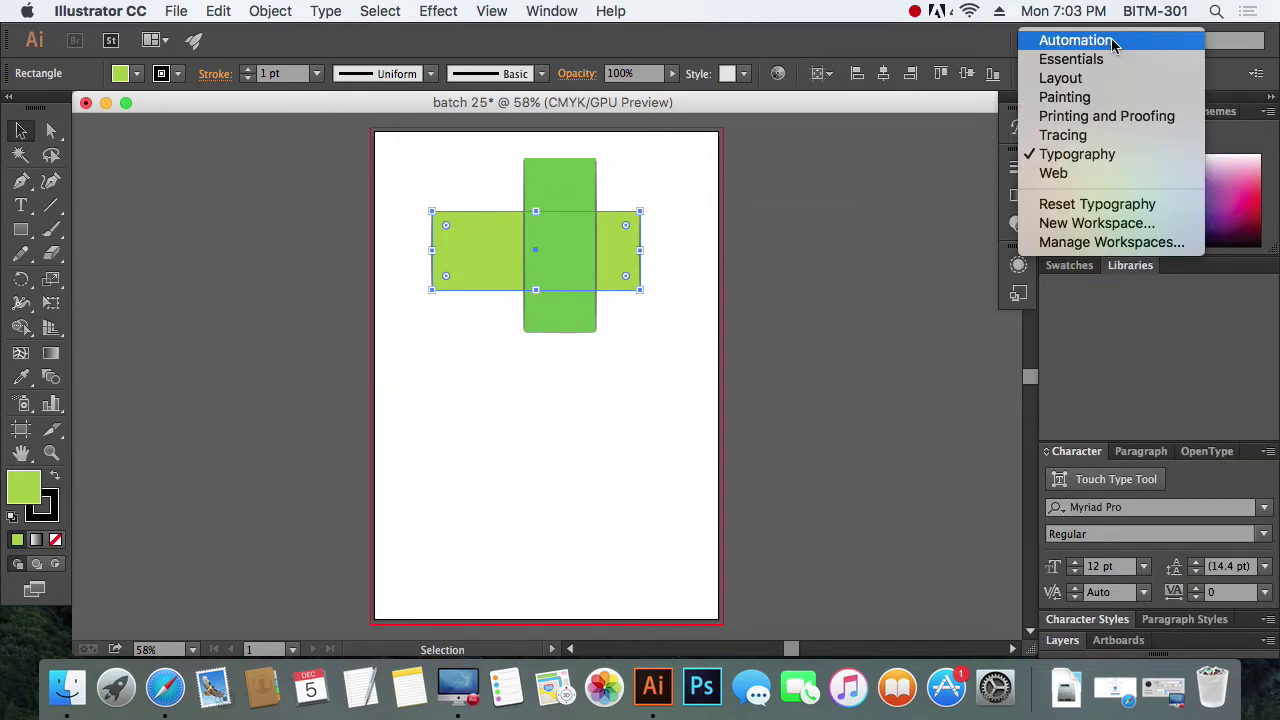
left_click(1100, 79)
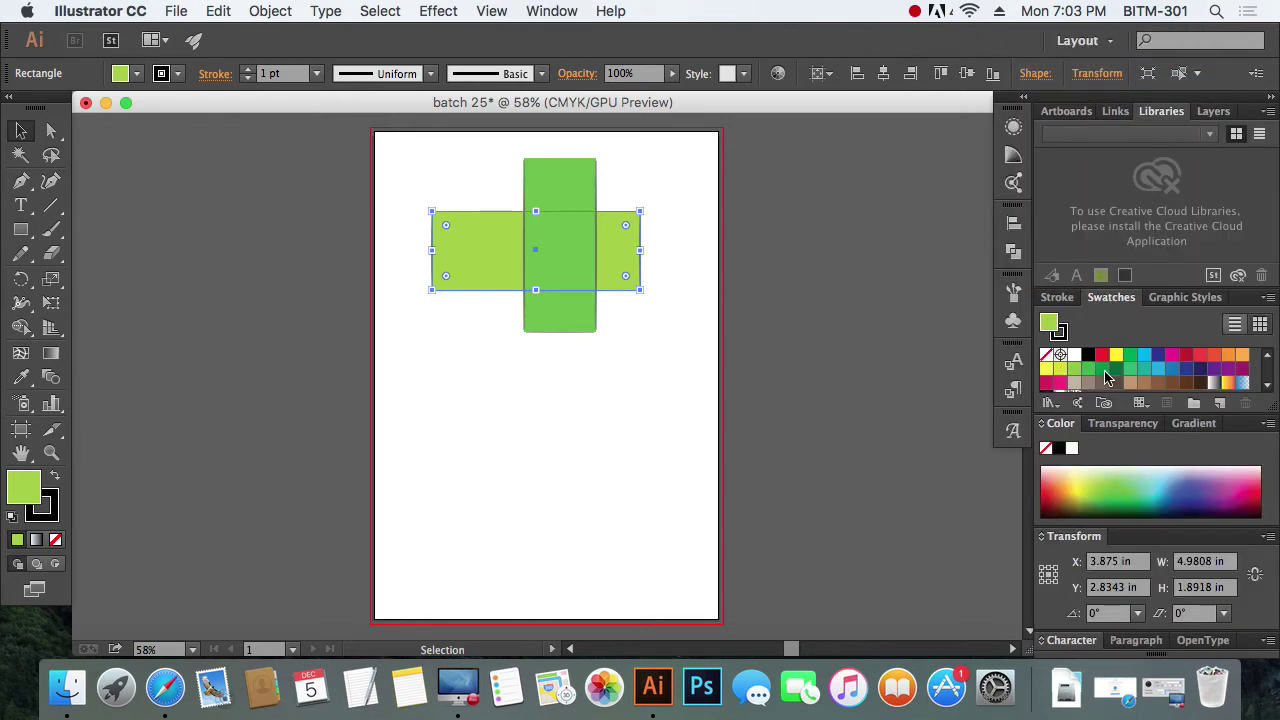
left_click(1112, 41)
left_click(1110, 54)
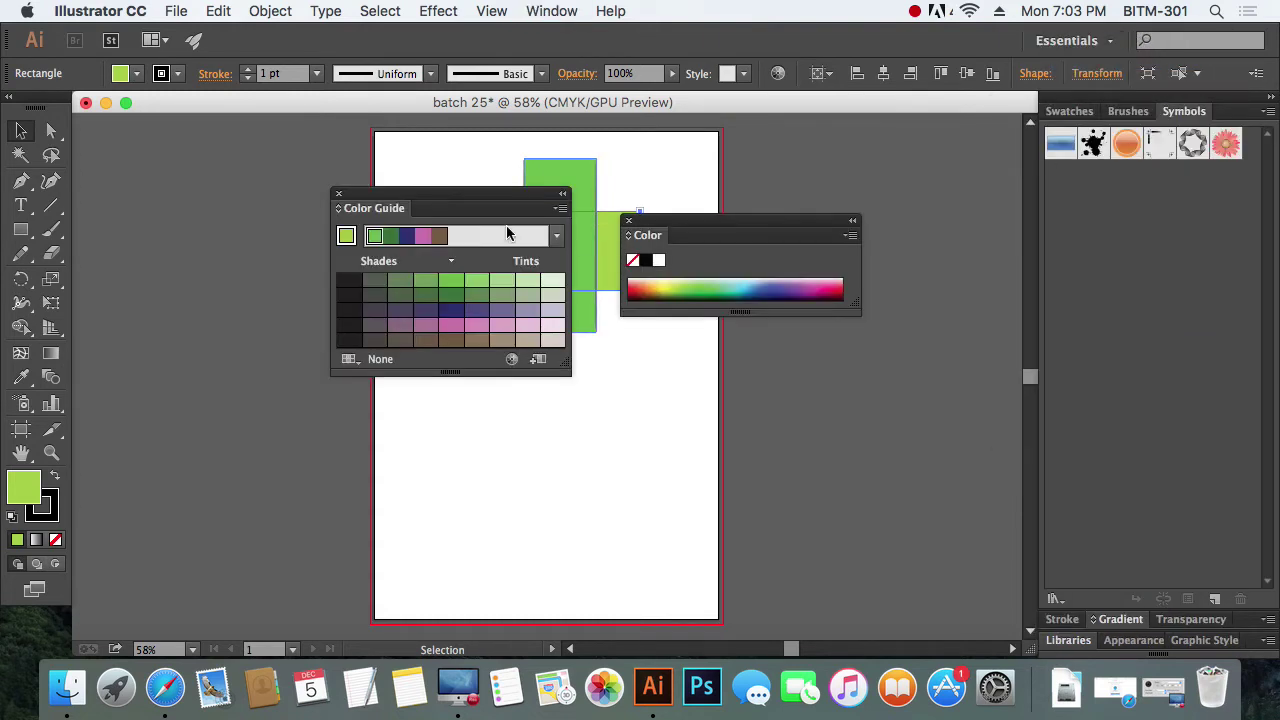
Move the floating Color Guide and Color panels aside, then choose Reset Essentials.
left_click_drag(418, 198, 397, 292)
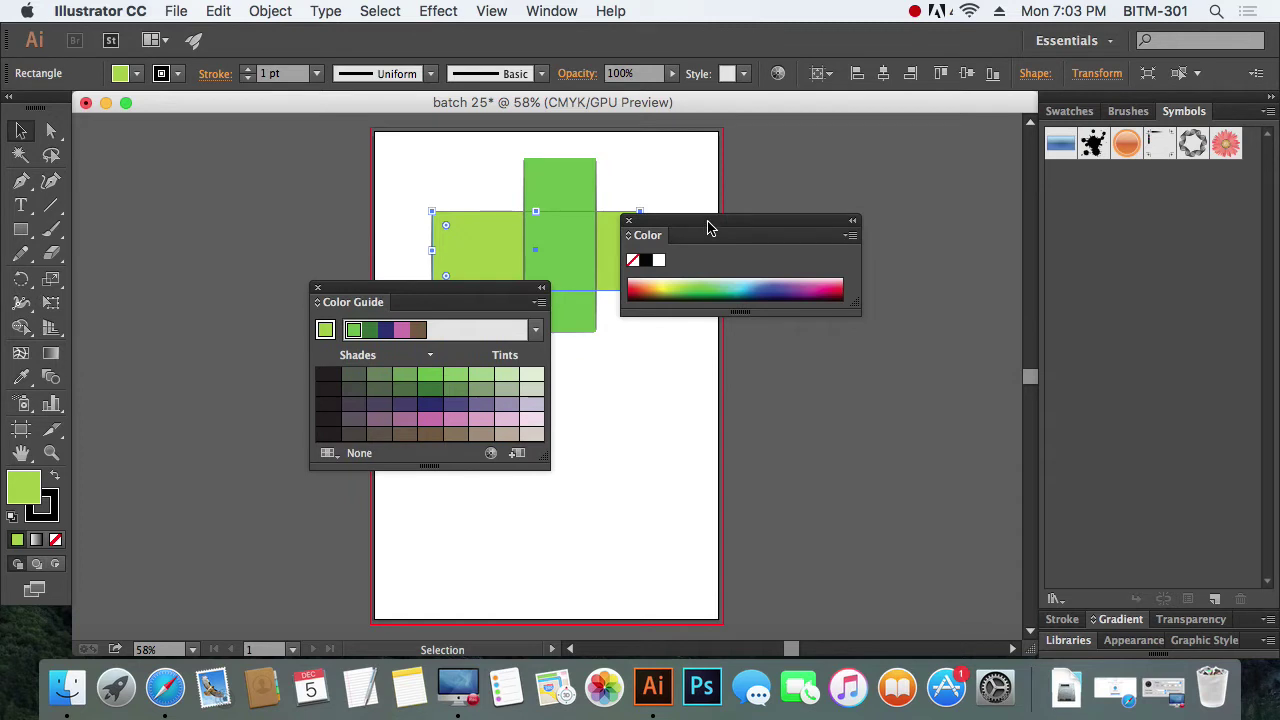
left_click_drag(709, 227, 740, 296)
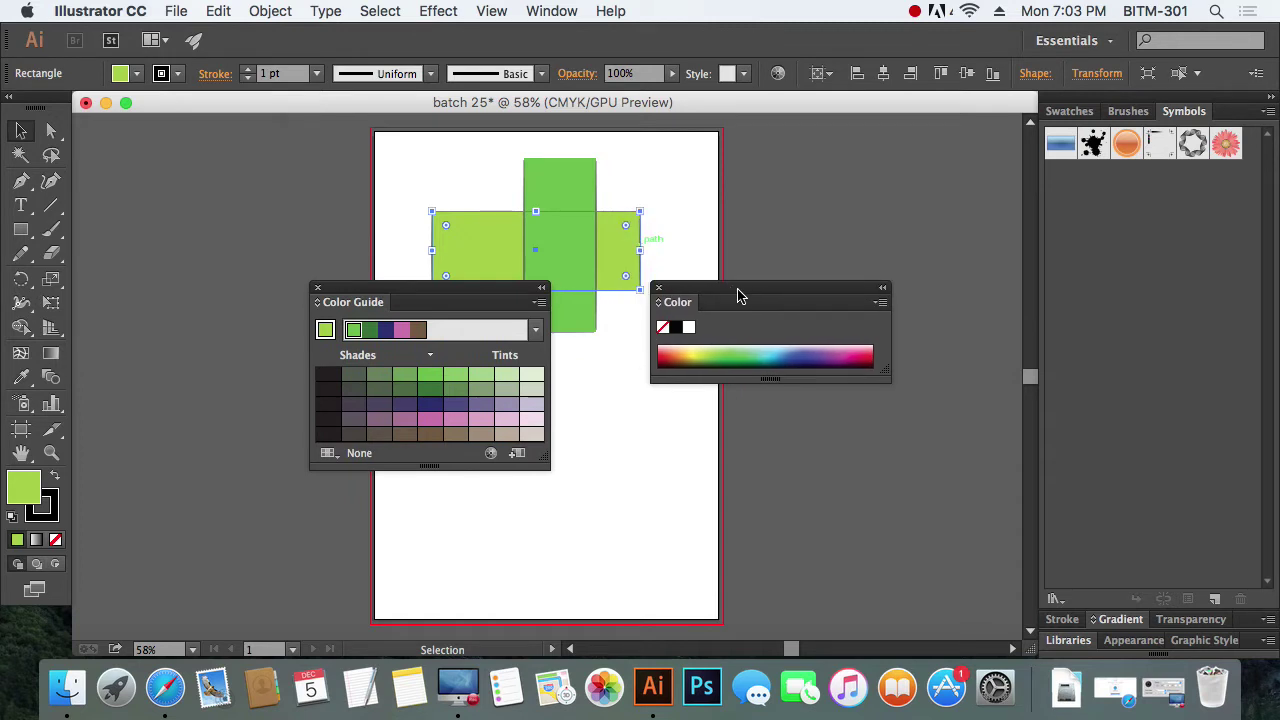
left_click(1112, 41)
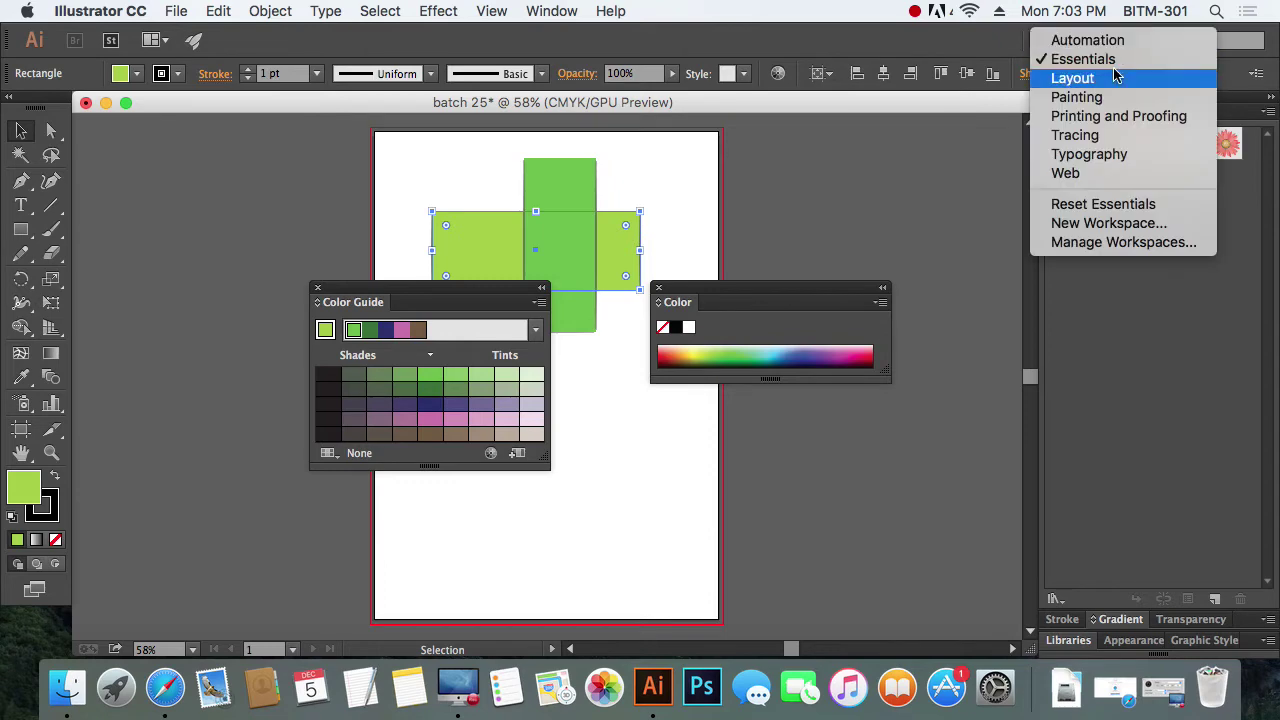
left_click(1102, 207)
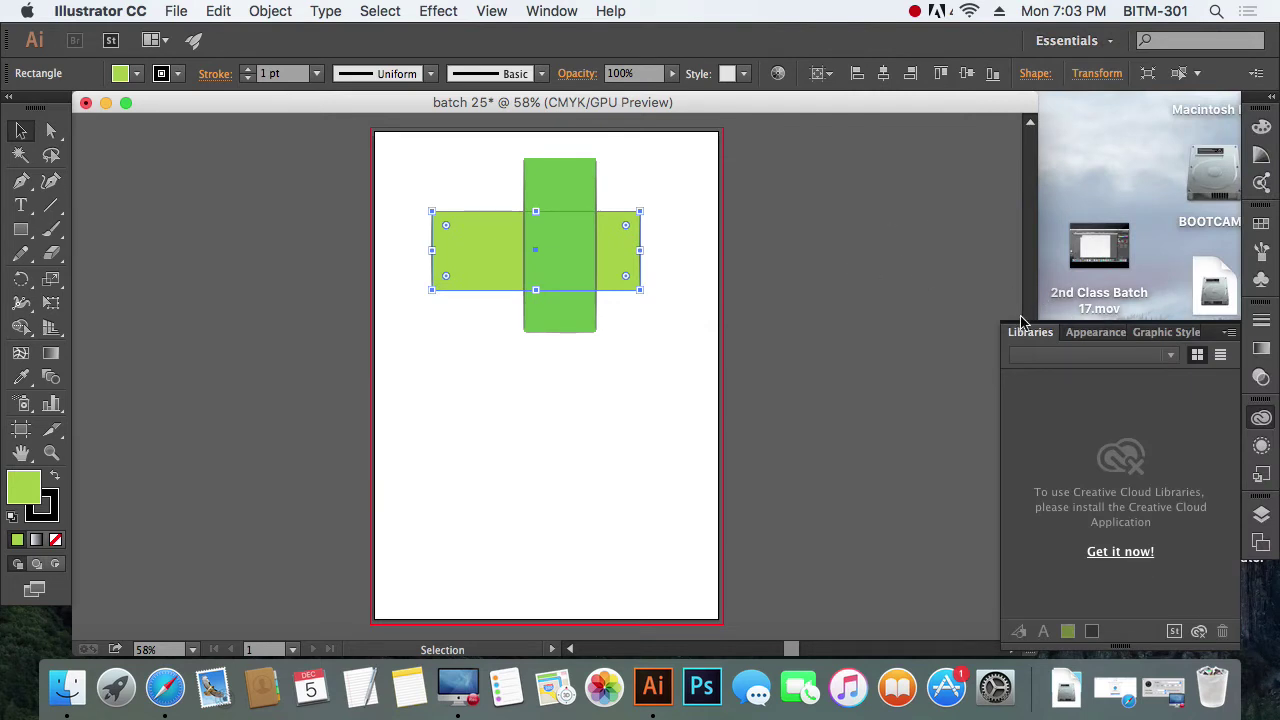
Expand the docked panels to full size, and toggle the Tools panel to one column and back to two.
left_click(1272, 100)
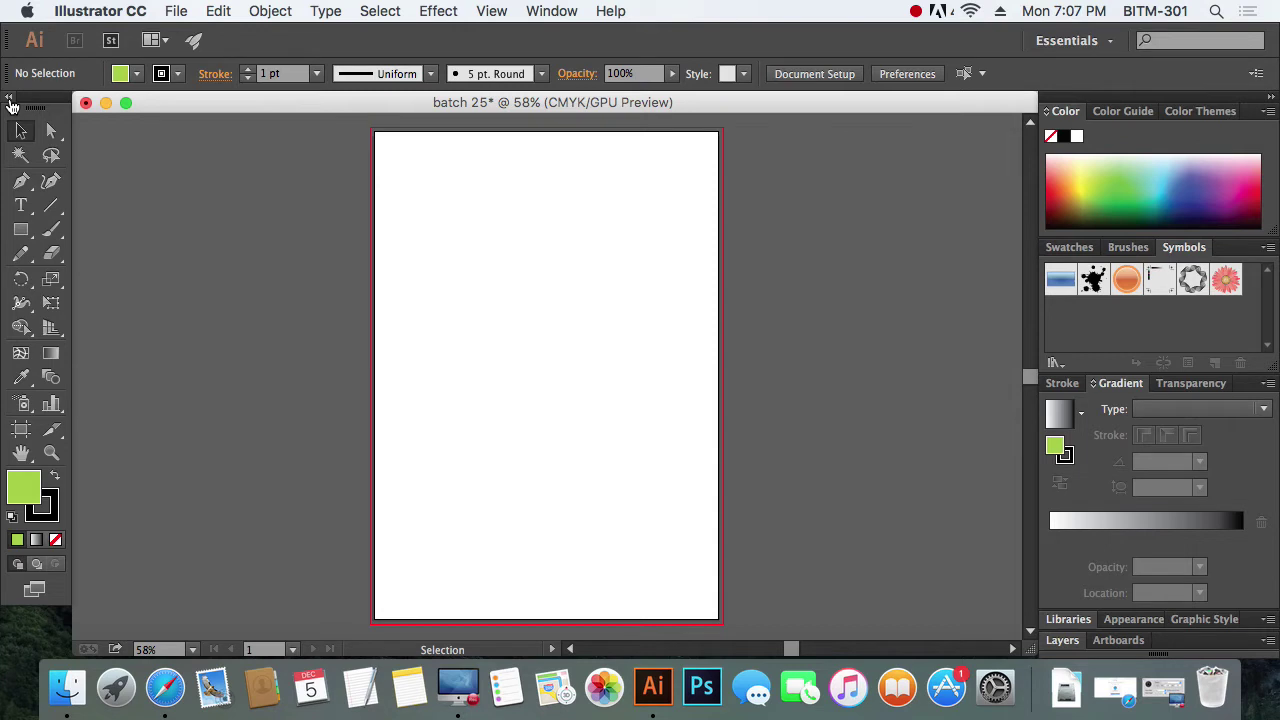
left_click(10, 104)
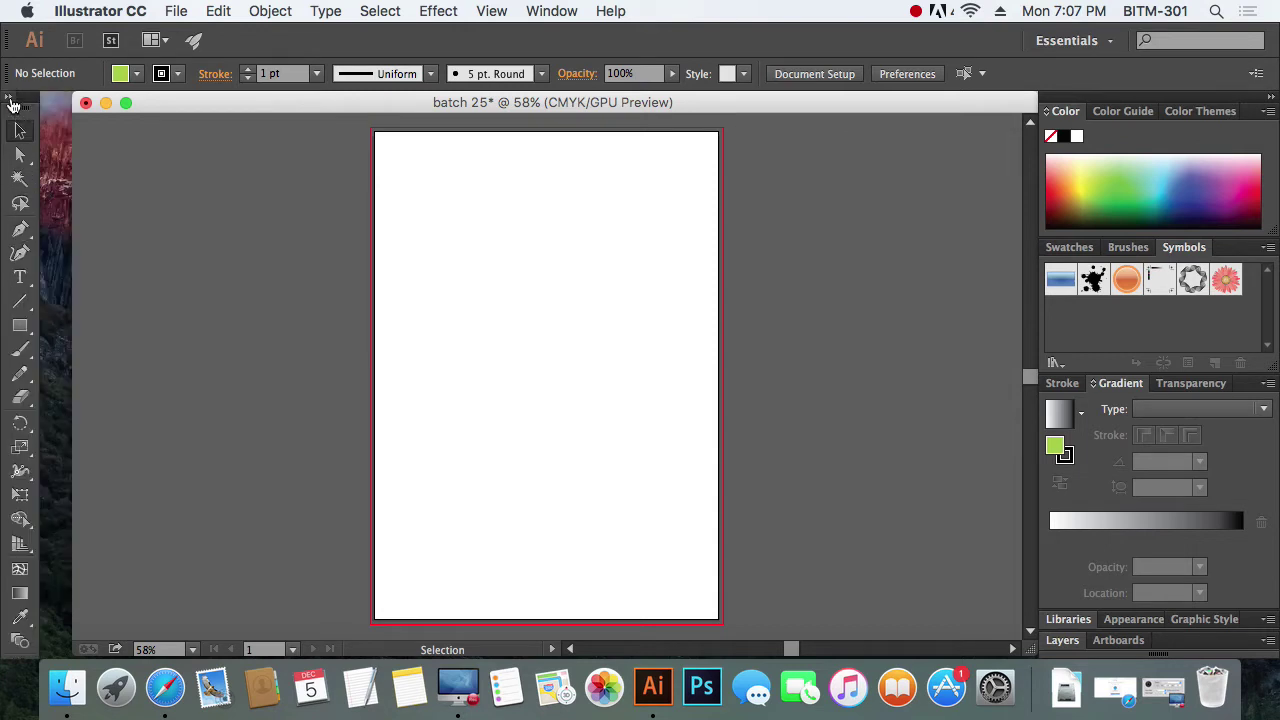
left_click(9, 97)
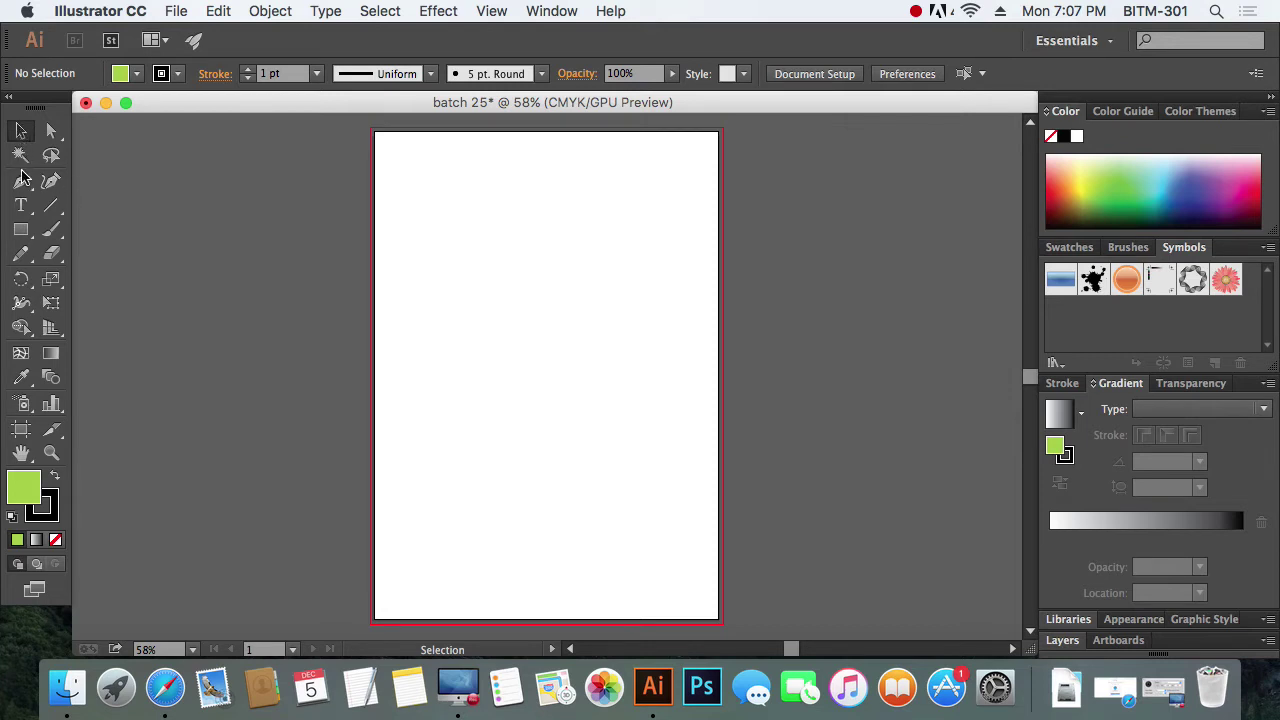
Tear off the Rectangle tool's shape-tools flyout as a floating panel beside the artboard.
left_click(23, 233)
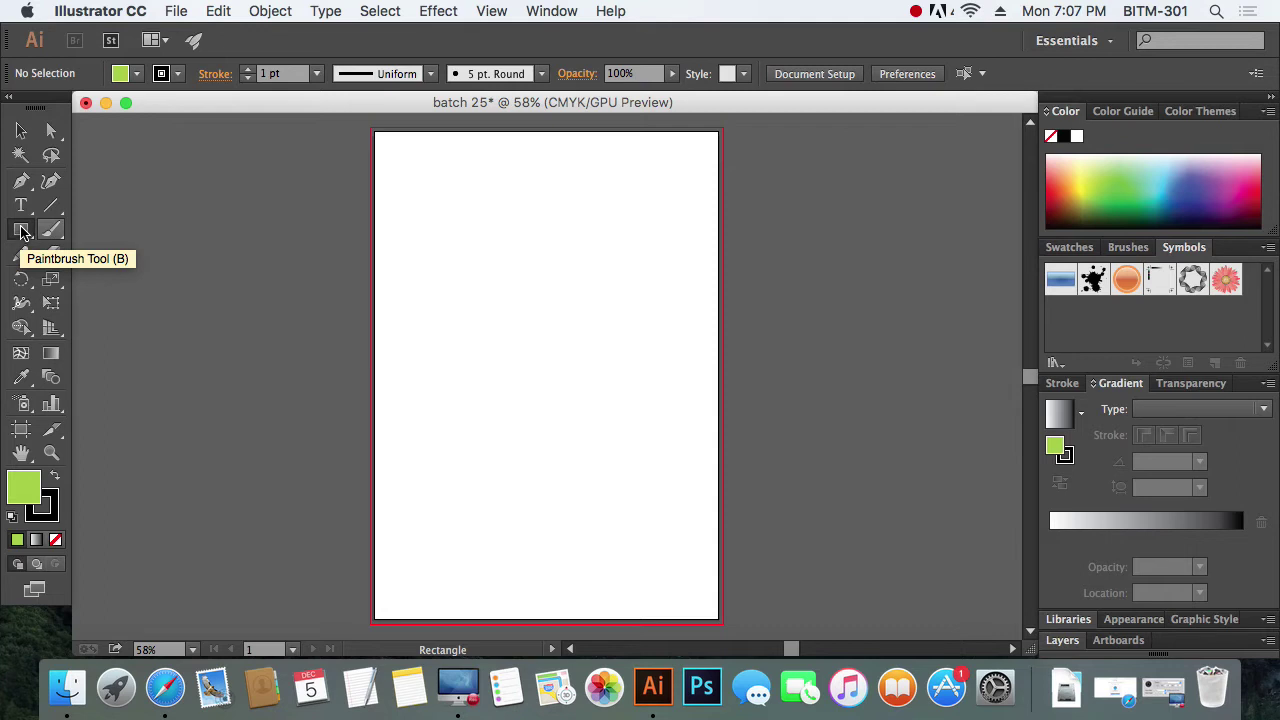
left_click(24, 232)
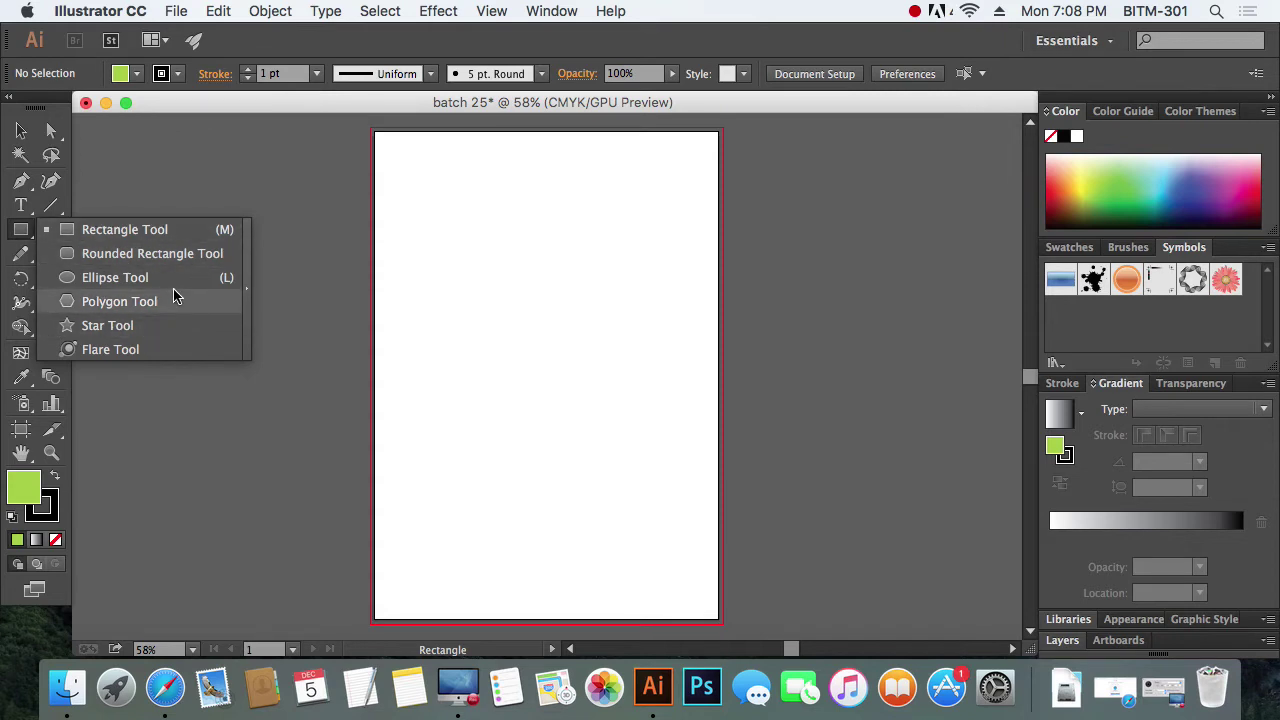
left_click(247, 278)
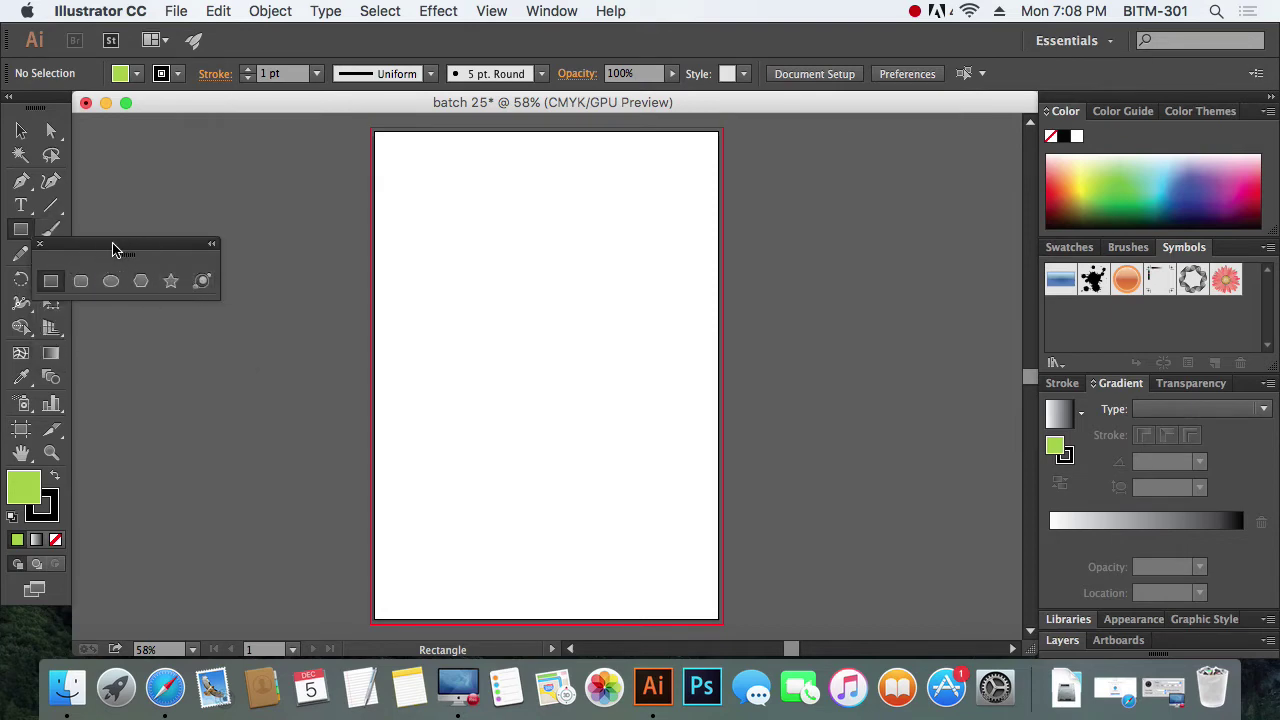
left_click_drag(118, 249, 849, 160)
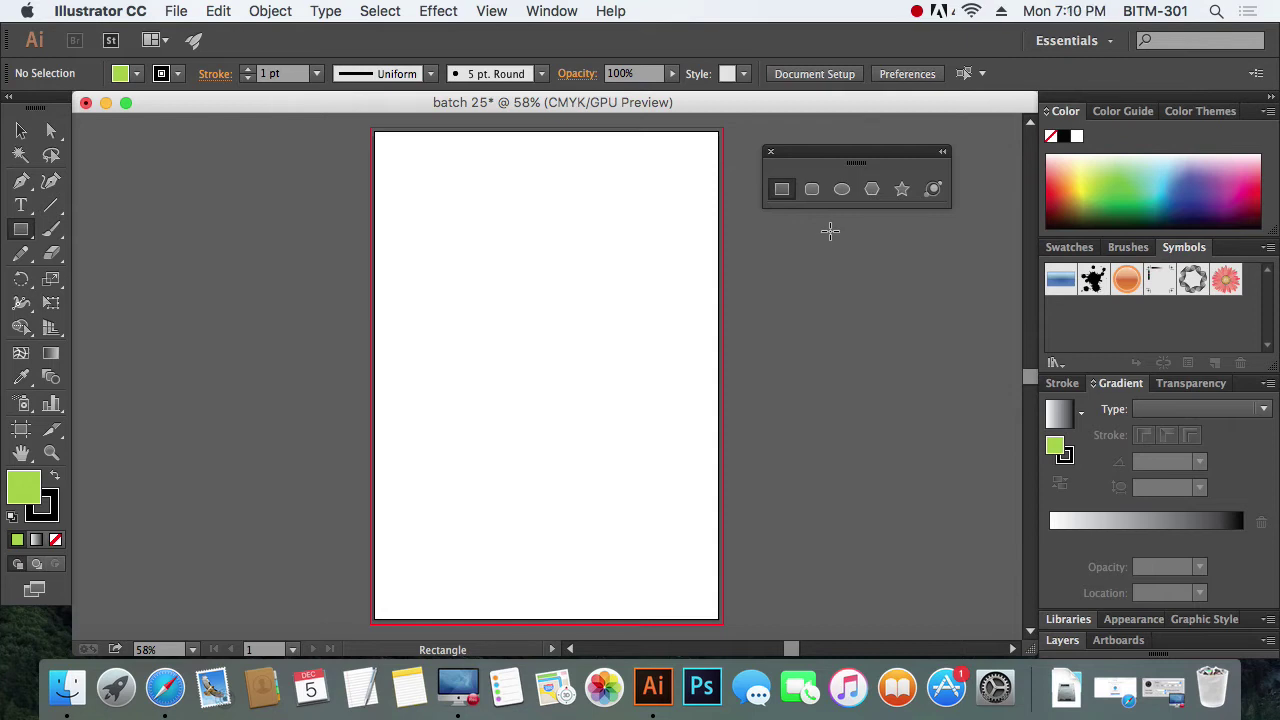
Draw a wide rectangle near the artboard top and a tall one below it, with default white fill and black outline.
left_click(781, 192)
left_click_drag(420, 179, 529, 313)
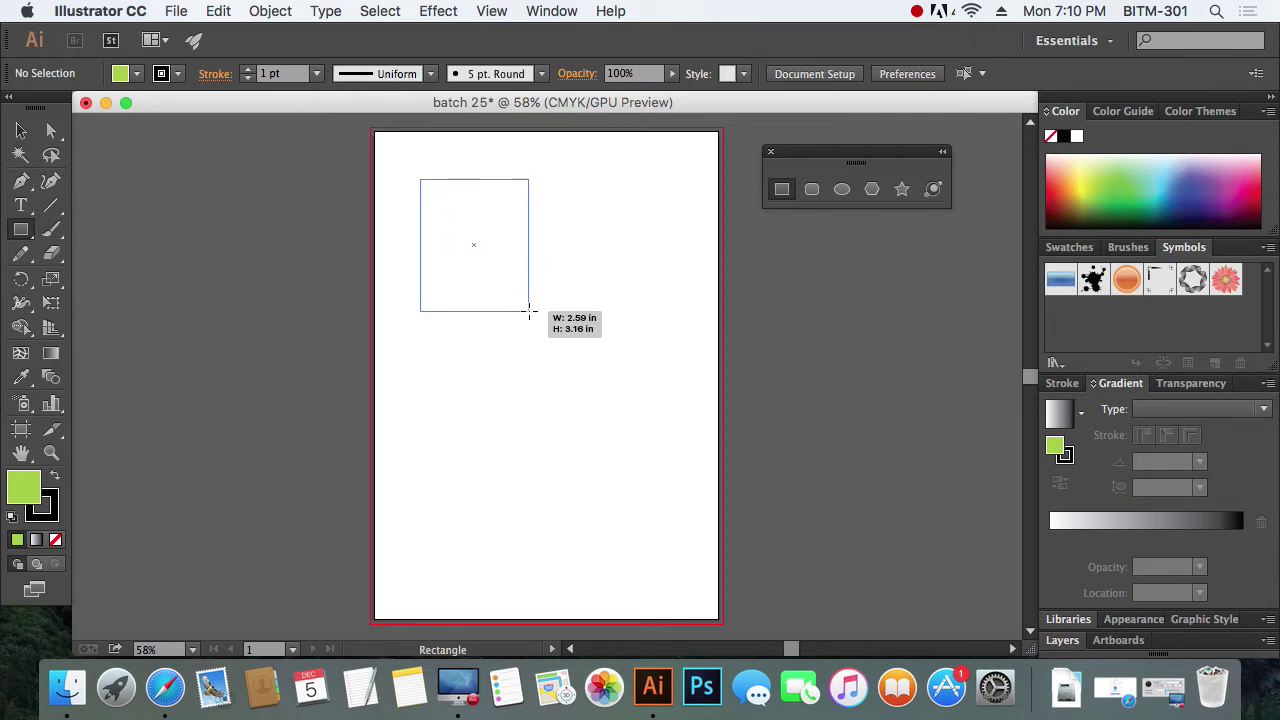
mouse_move(529, 313)
left_mouse_down()
mouse_move(541, 331)
mouse_move(603, 260)
left_mouse_up()
mouse_move(630, 222)
left_mouse_down()
mouse_move(640, 256)
mouse_move(640, 238)
left_mouse_up()
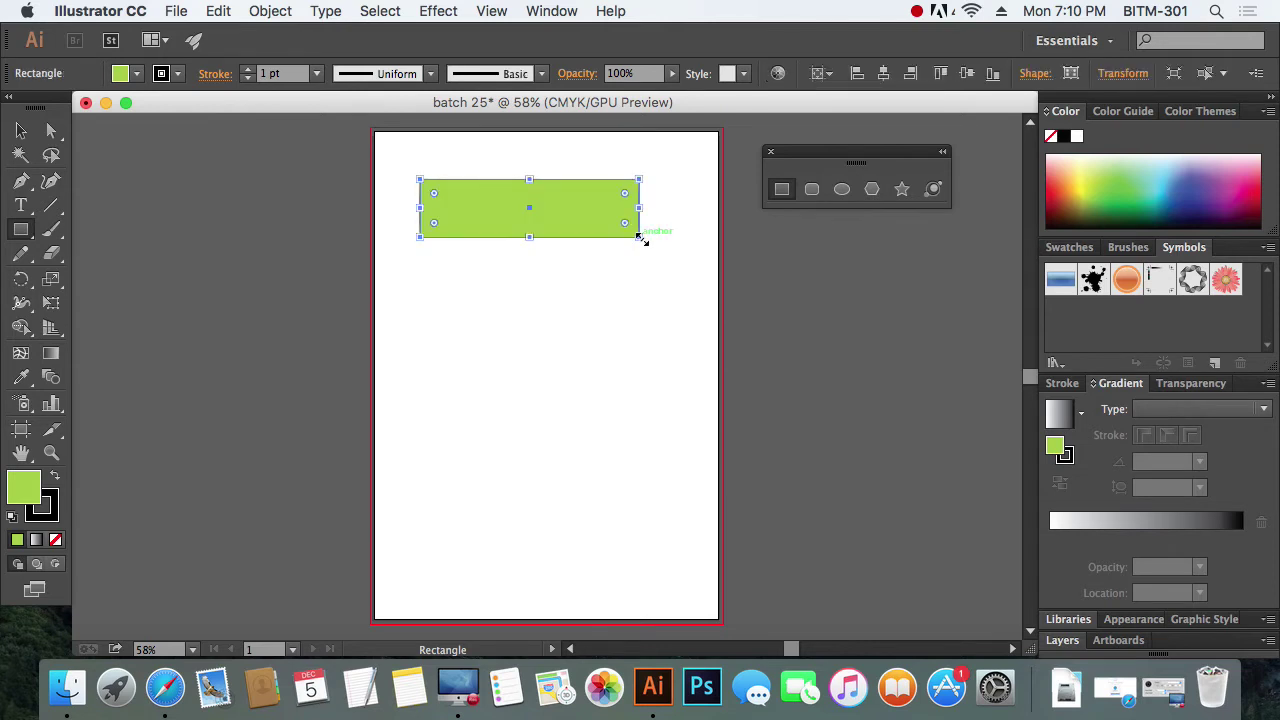
key("d")
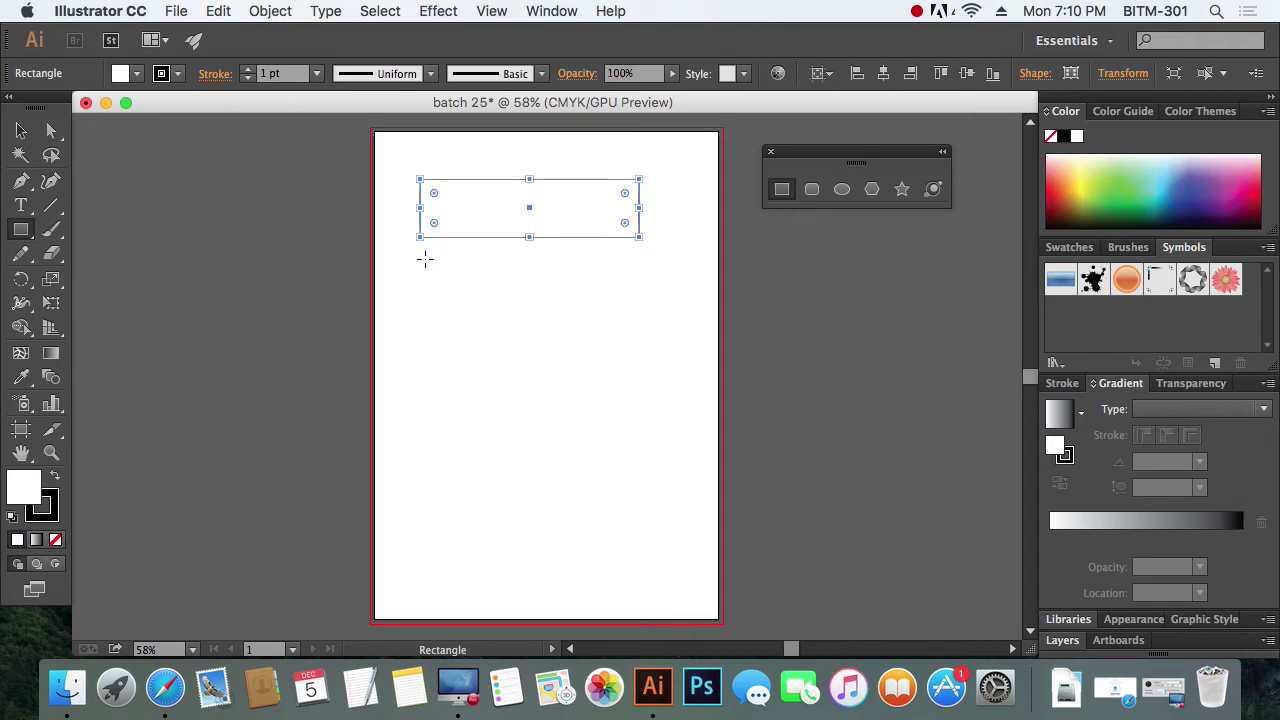
left_click_drag(425, 260, 490, 390)
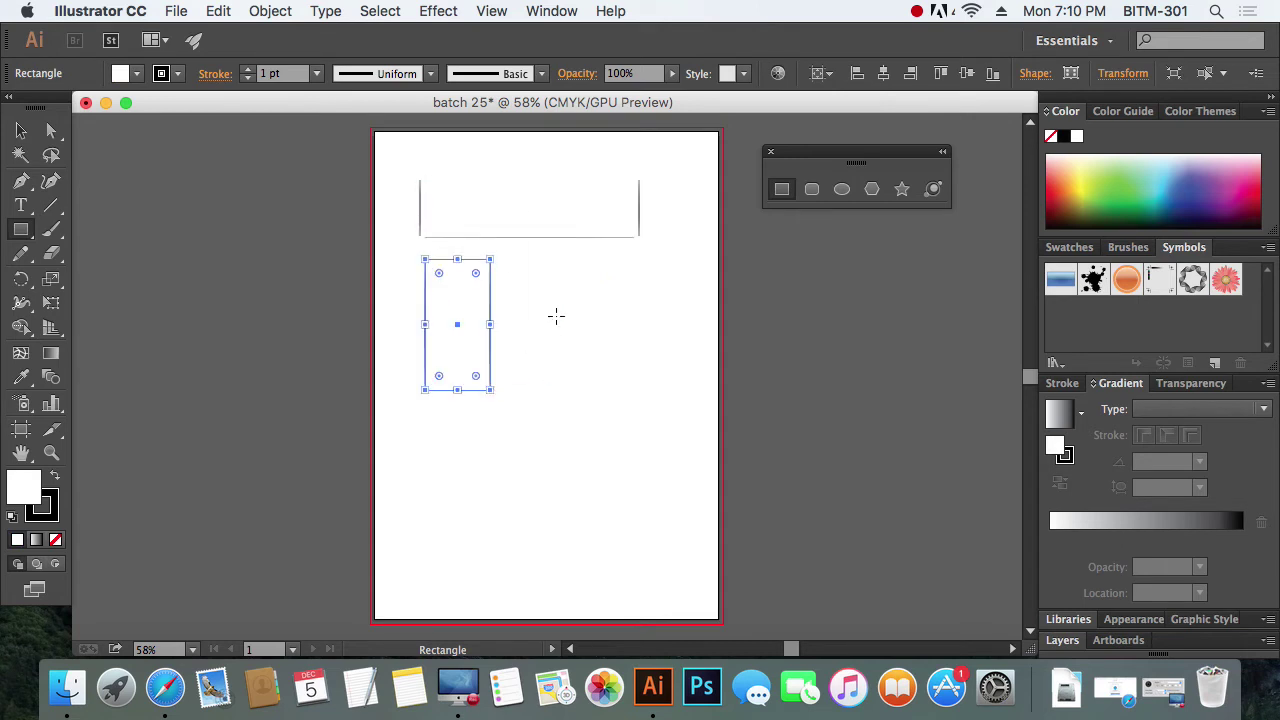
Zoom in and draw a wide rectangle, a small square and a narrow rectangle beside the tall one.
key("super+equal")
key("super+equal")
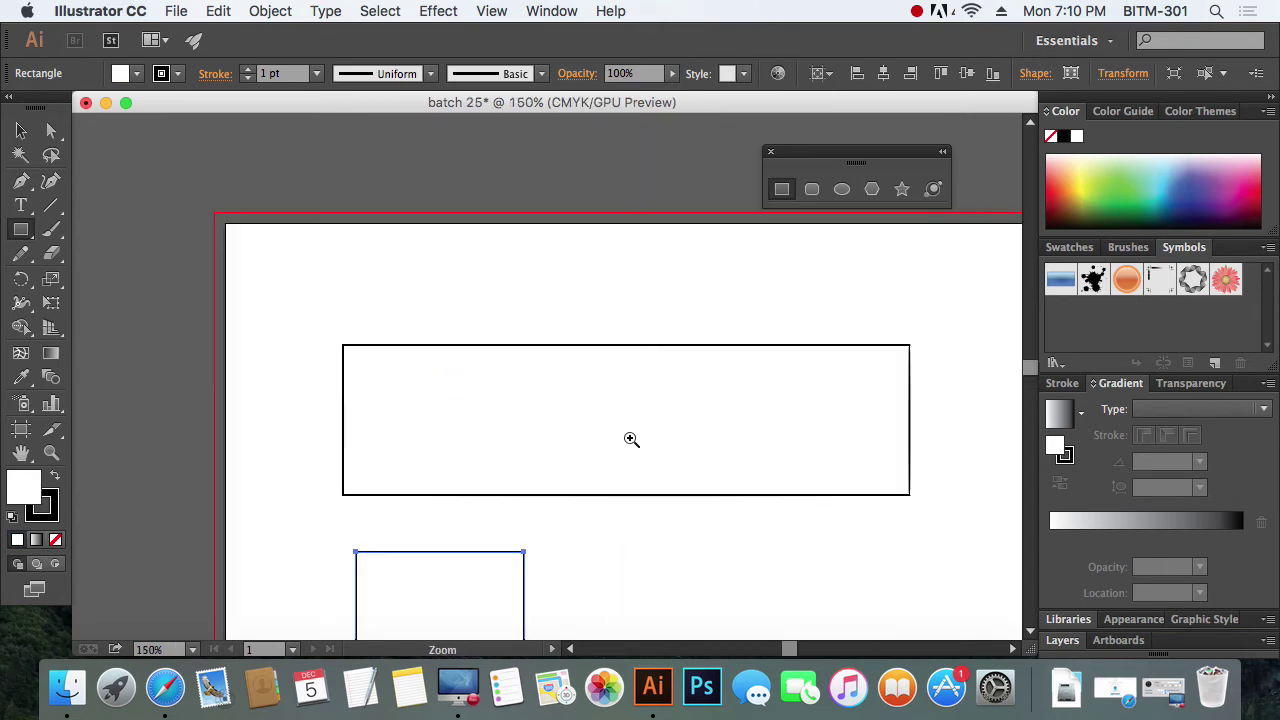
mouse_move(629, 437)
left_mouse_down()
mouse_move(582, 181)
mouse_move(564, 161)
left_mouse_up()
left_click_drag(532, 274, 708, 350)
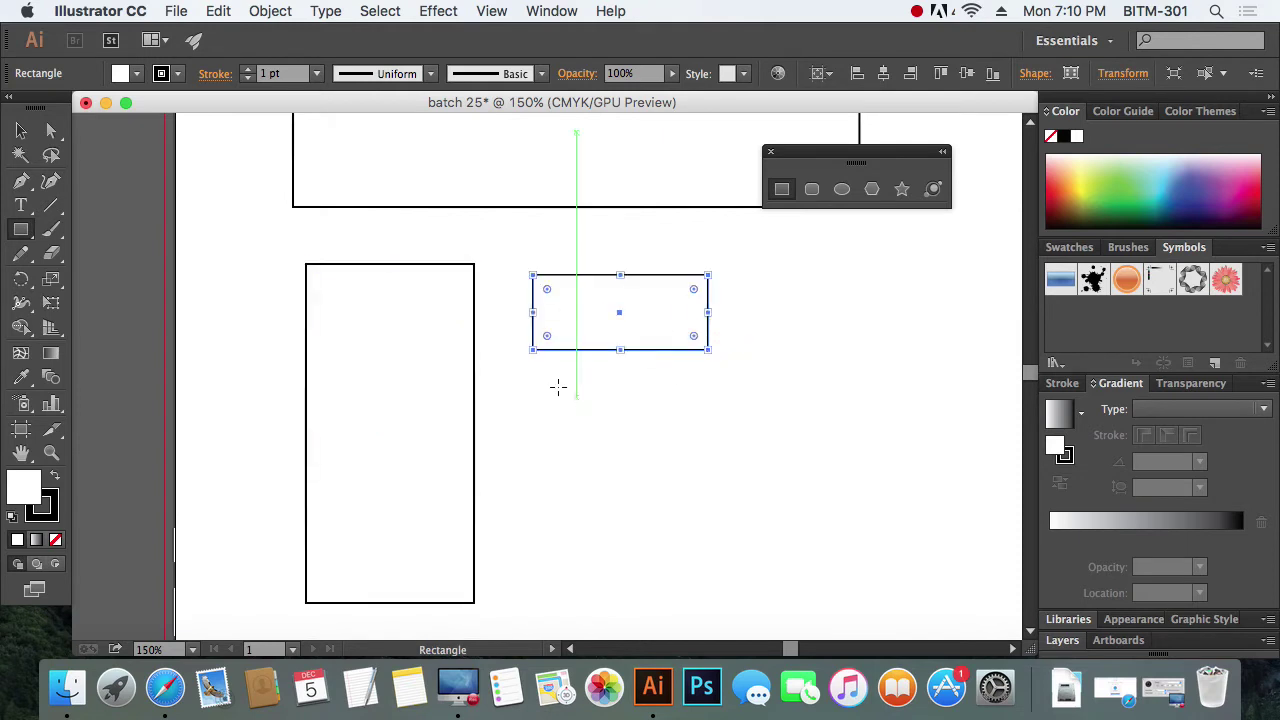
left_click_drag(563, 384, 648, 481)
left_click_drag(826, 372, 755, 466)
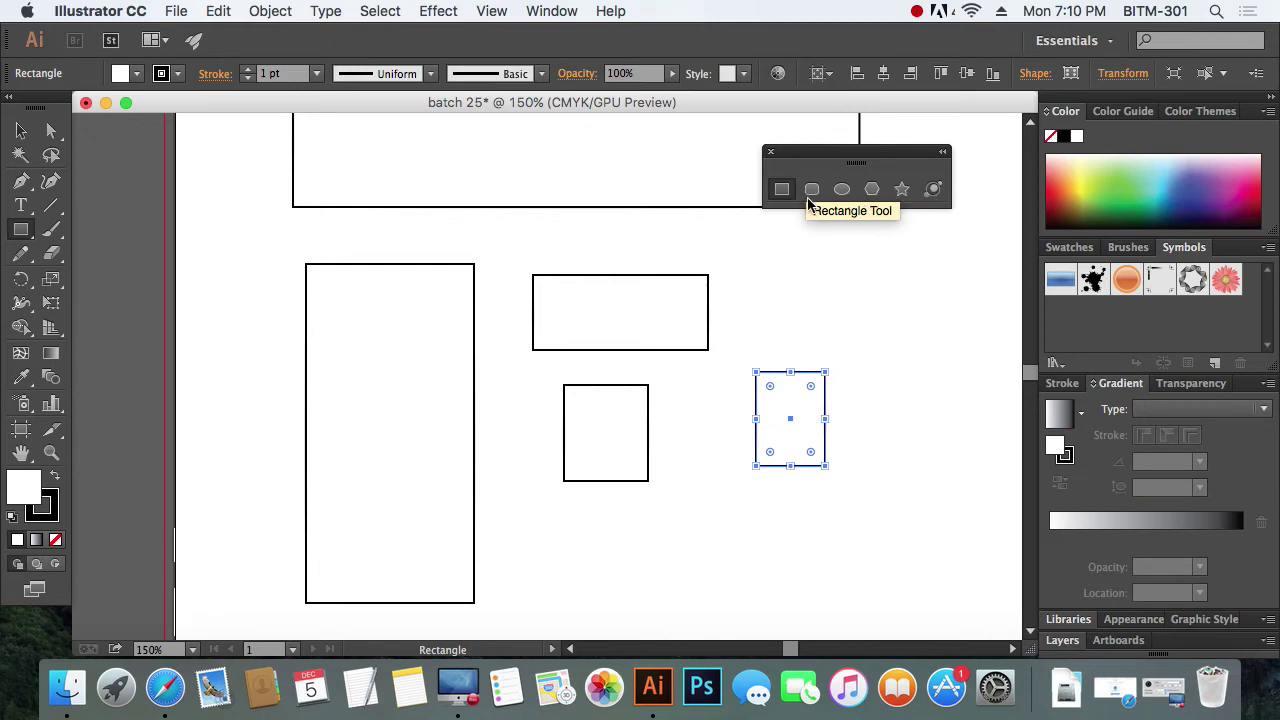
Choose the Star tool from the floating shape-tools panel.
left_click(901, 189)
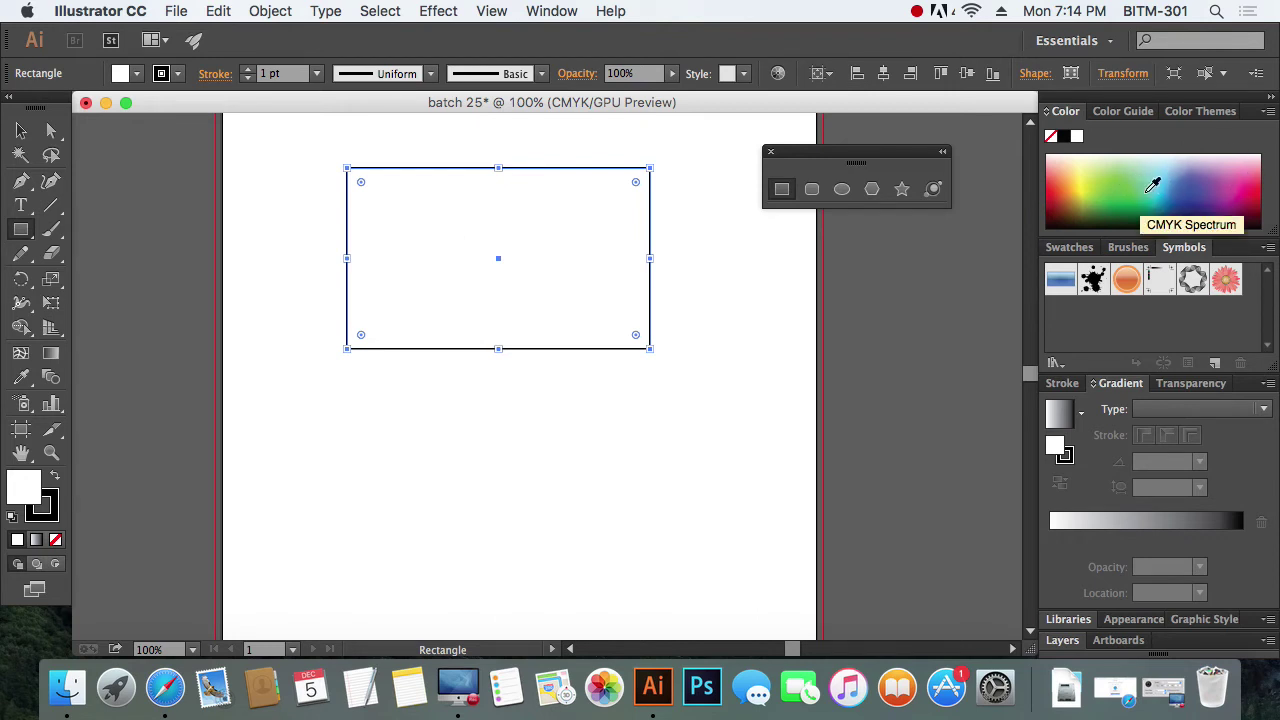
Try teal, blue and other spectrum fills on the rectangle, ending on bright green.
left_click(1153, 185)
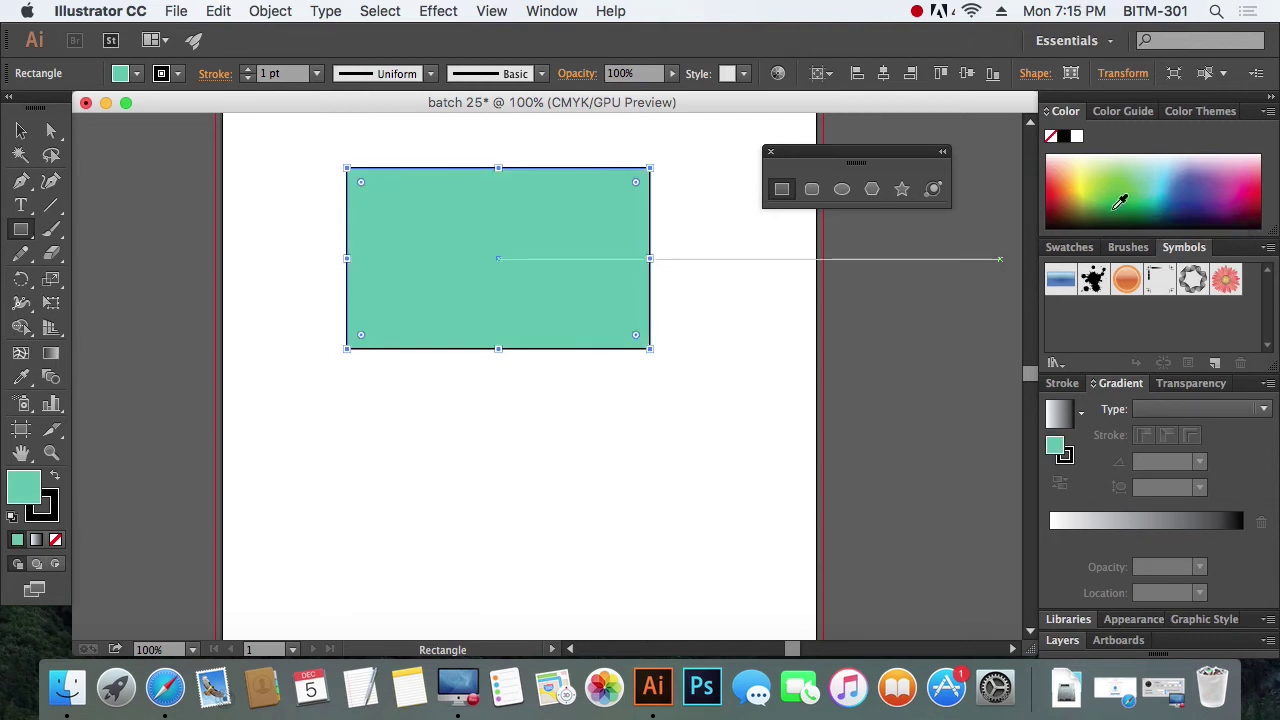
left_click(1100, 190)
left_click(1063, 186)
left_click(1111, 189)
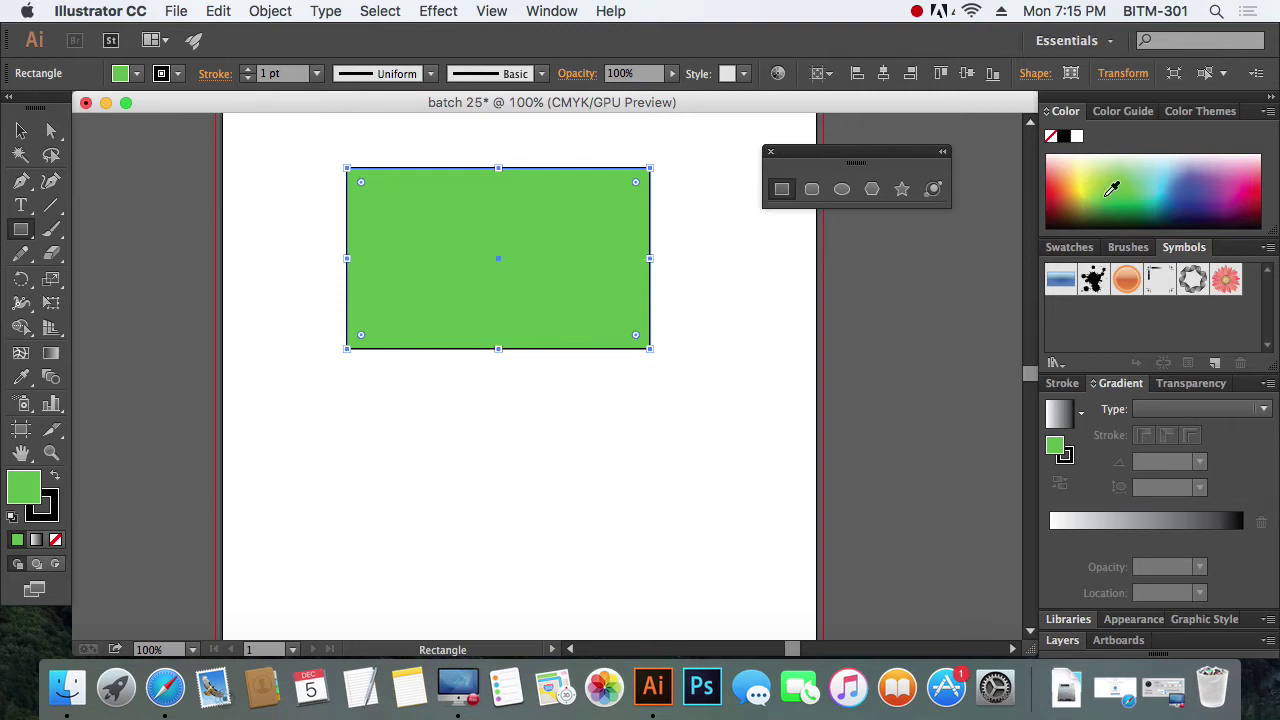
left_click(1155, 180)
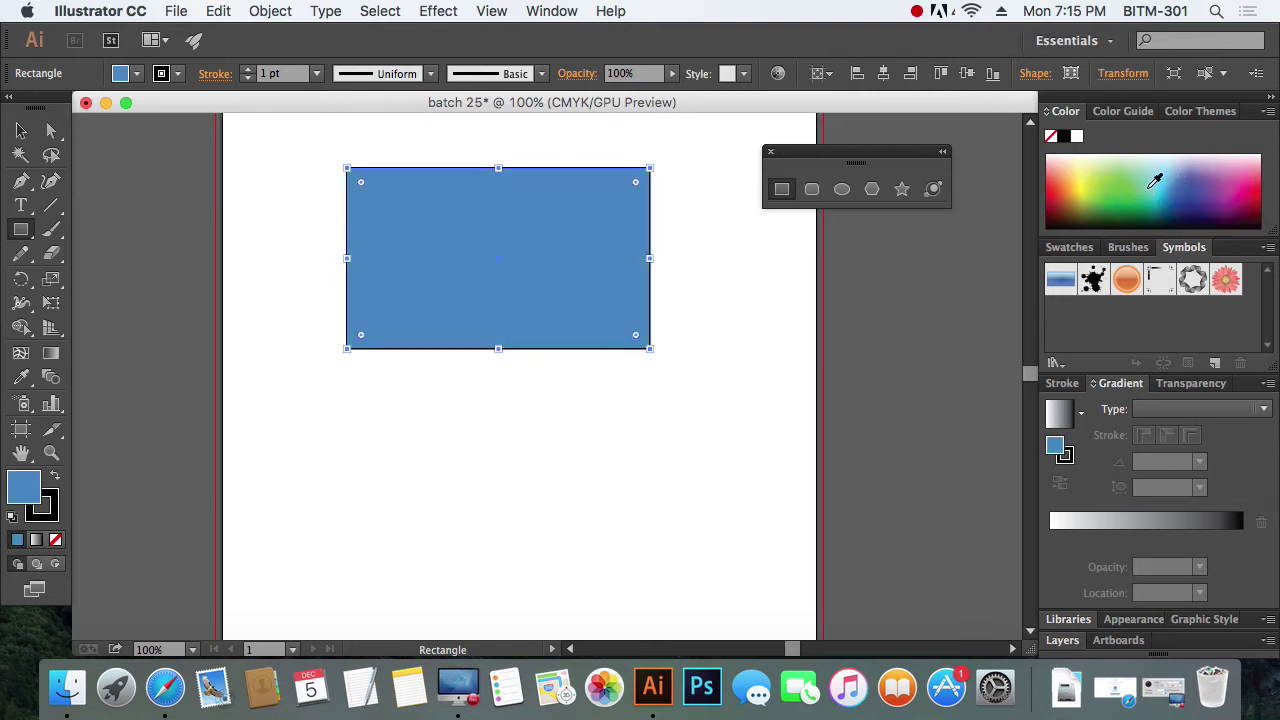
left_click(1152, 180)
left_click(1134, 189)
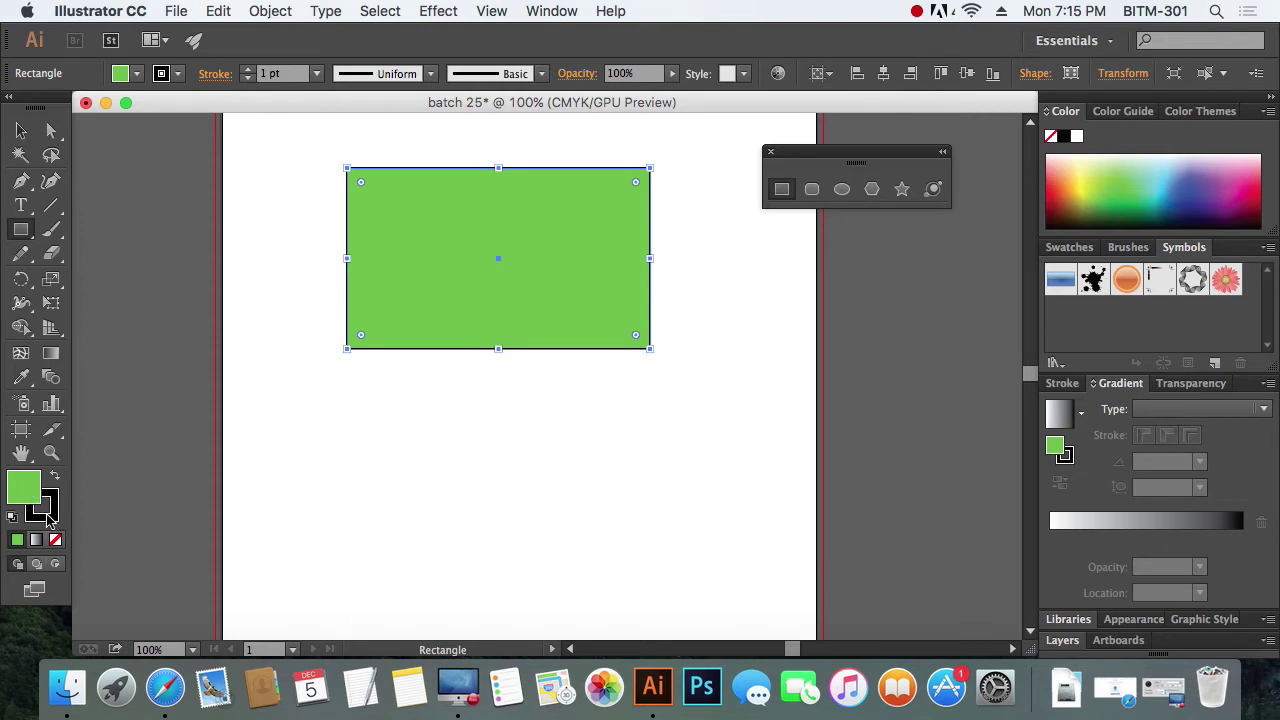
Make Stroke active and try blue-purple and orange-red outline colours from the spectrum.
left_click(49, 519)
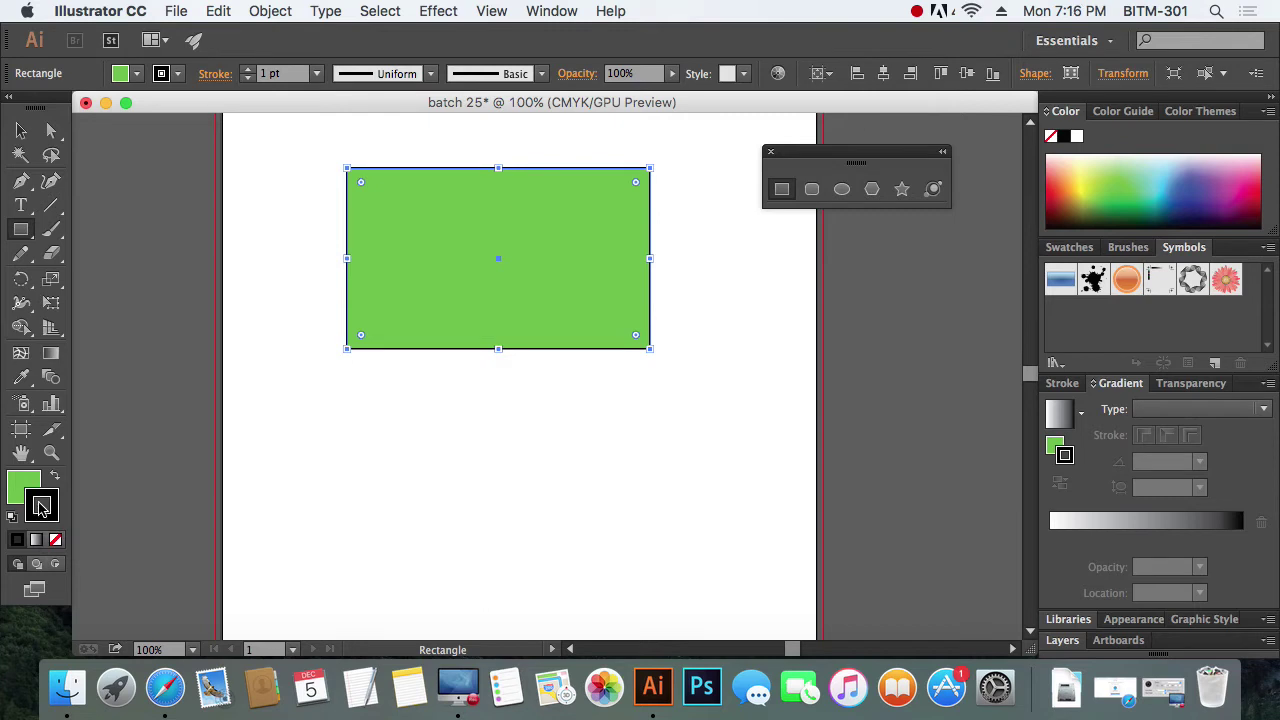
left_click(1204, 190)
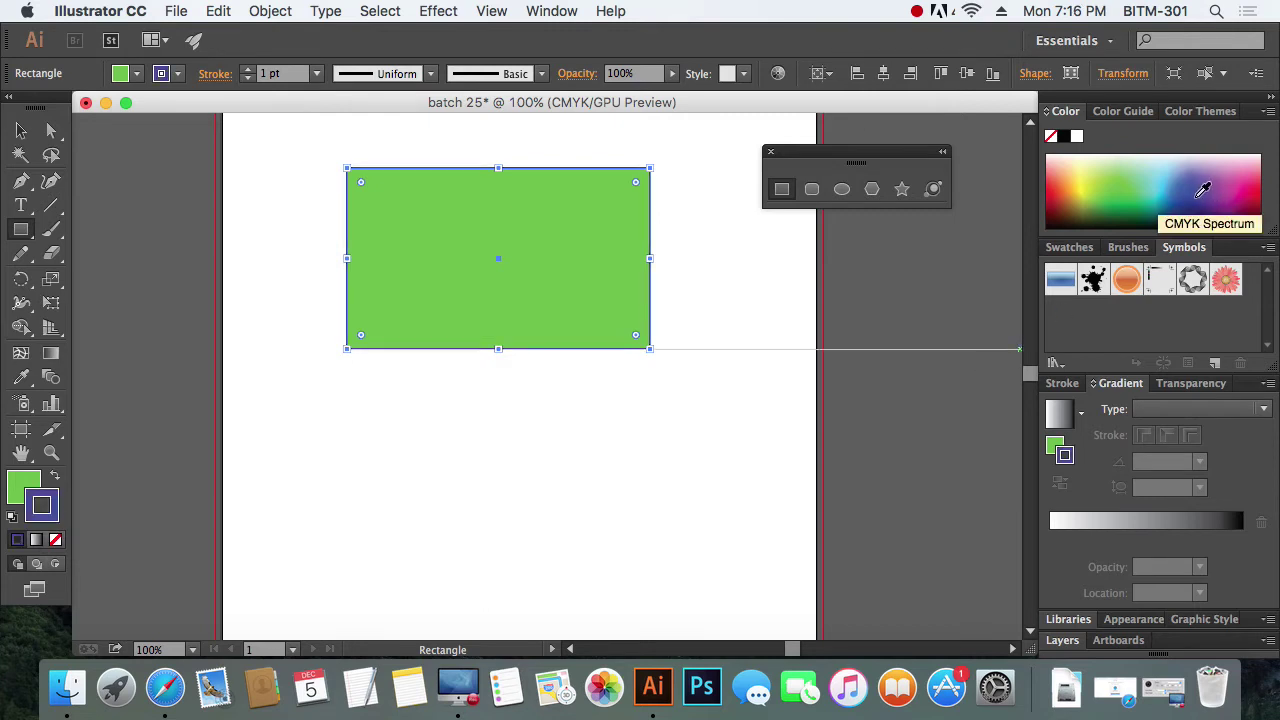
left_click(1140, 195)
left_click(1068, 192)
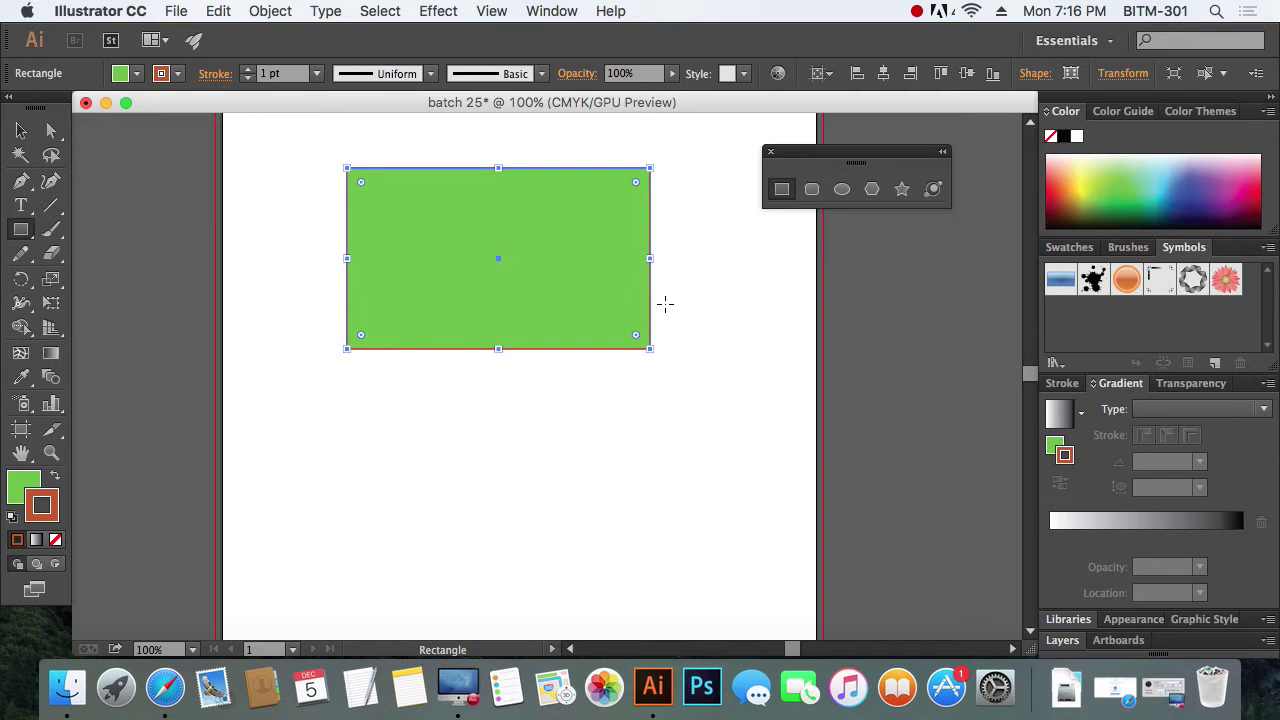
Raise the outline weight step by step to 27 pt, then adjust the outline colour in the spectrum.
left_click(248, 69)
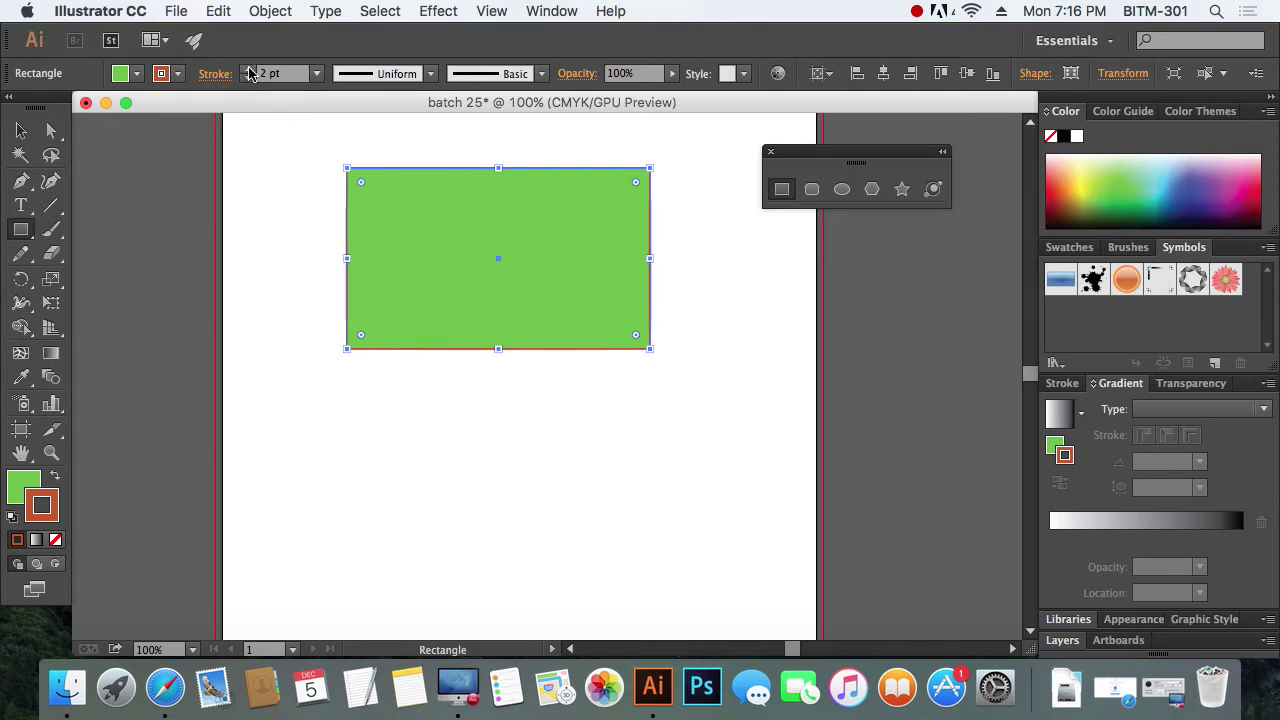
left_click(249, 69)
left_click(249, 69)
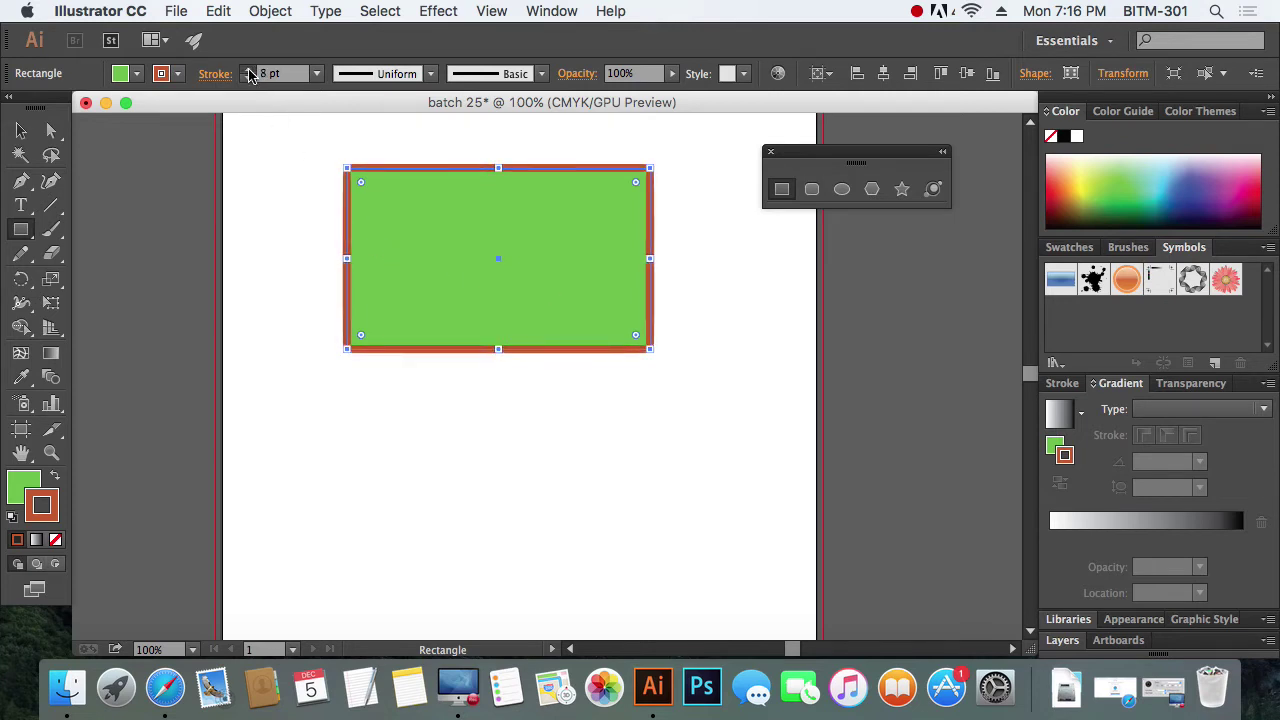
left_click(249, 69)
left_click(249, 69)
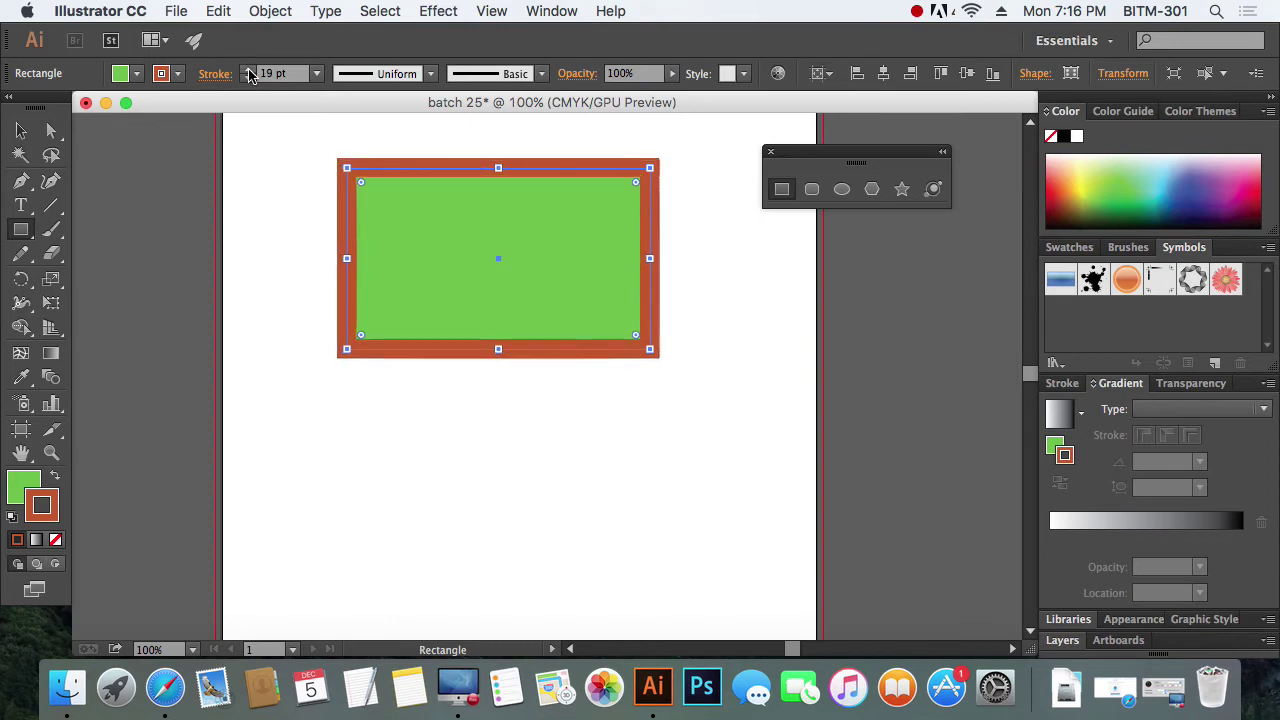
left_click(249, 70)
left_click(249, 70)
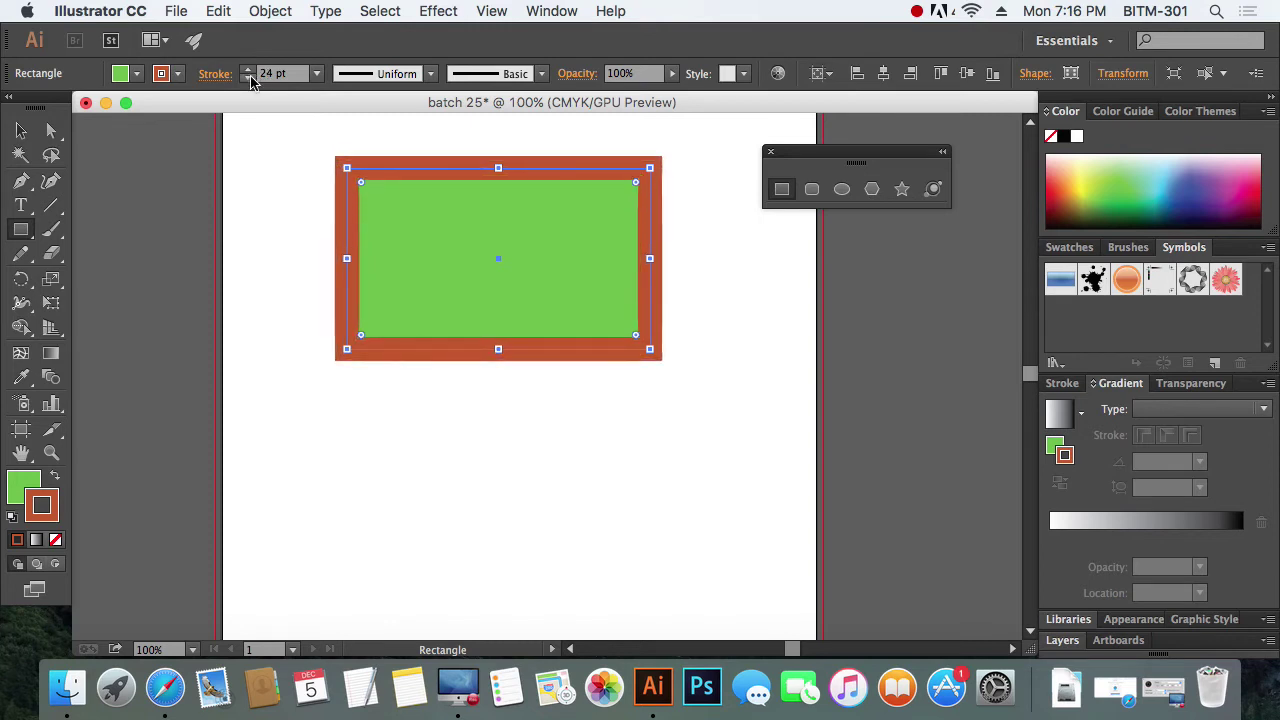
left_click(249, 69)
left_click(249, 69)
left_click(249, 69)
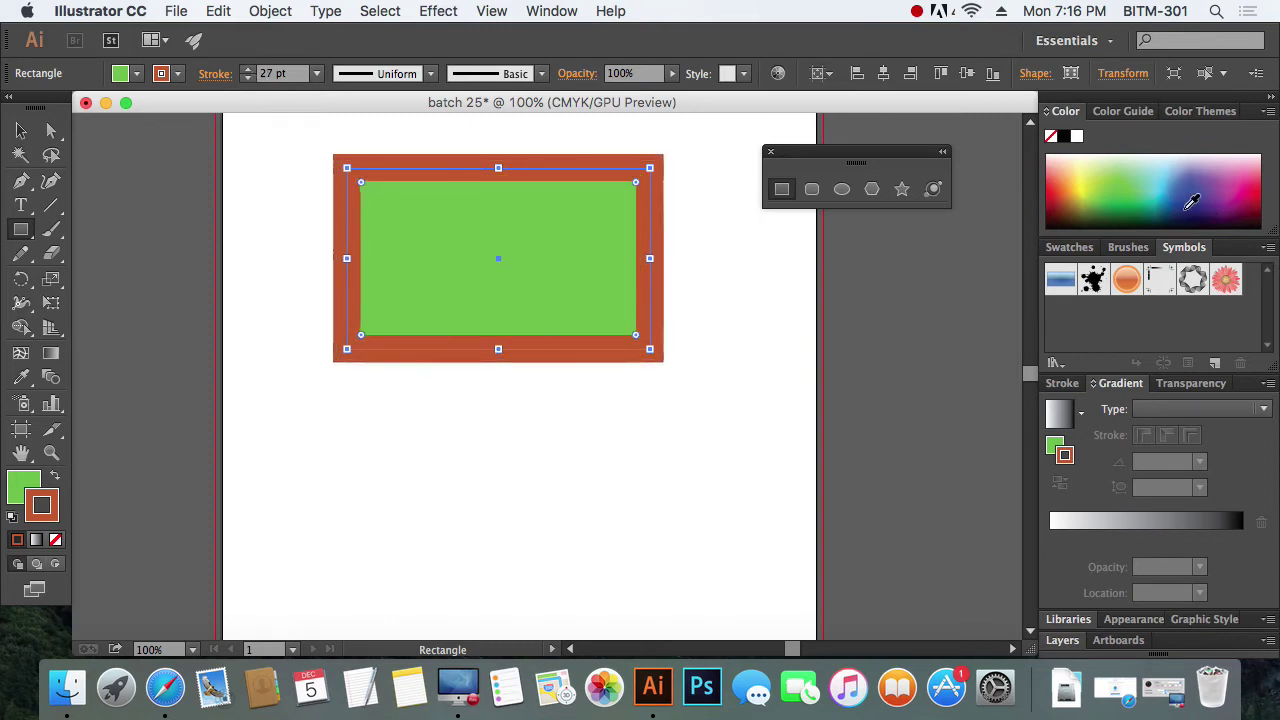
mouse_move(1191, 203)
left_mouse_down()
mouse_move(1126, 178)
mouse_move(1124, 212)
left_mouse_up()
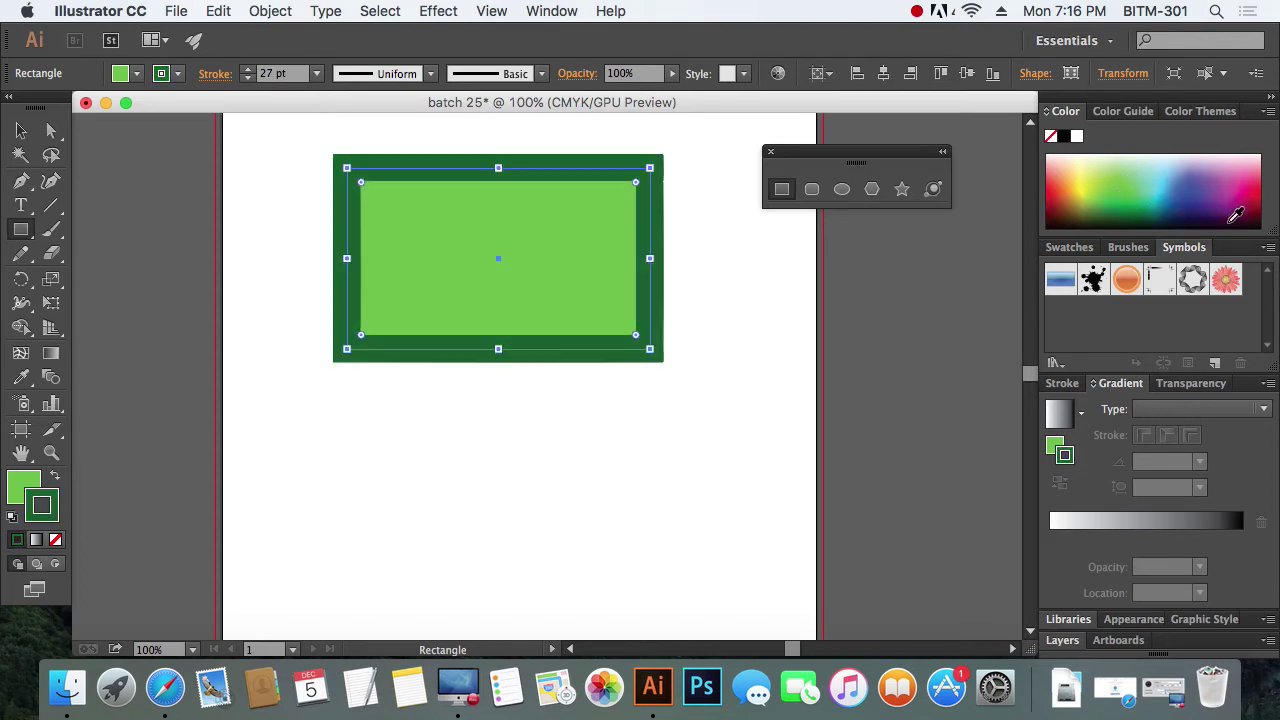
mouse_move(1236, 215)
left_mouse_down()
mouse_move(1256, 198)
mouse_move(1252, 178)
mouse_move(1226, 180)
left_mouse_up()
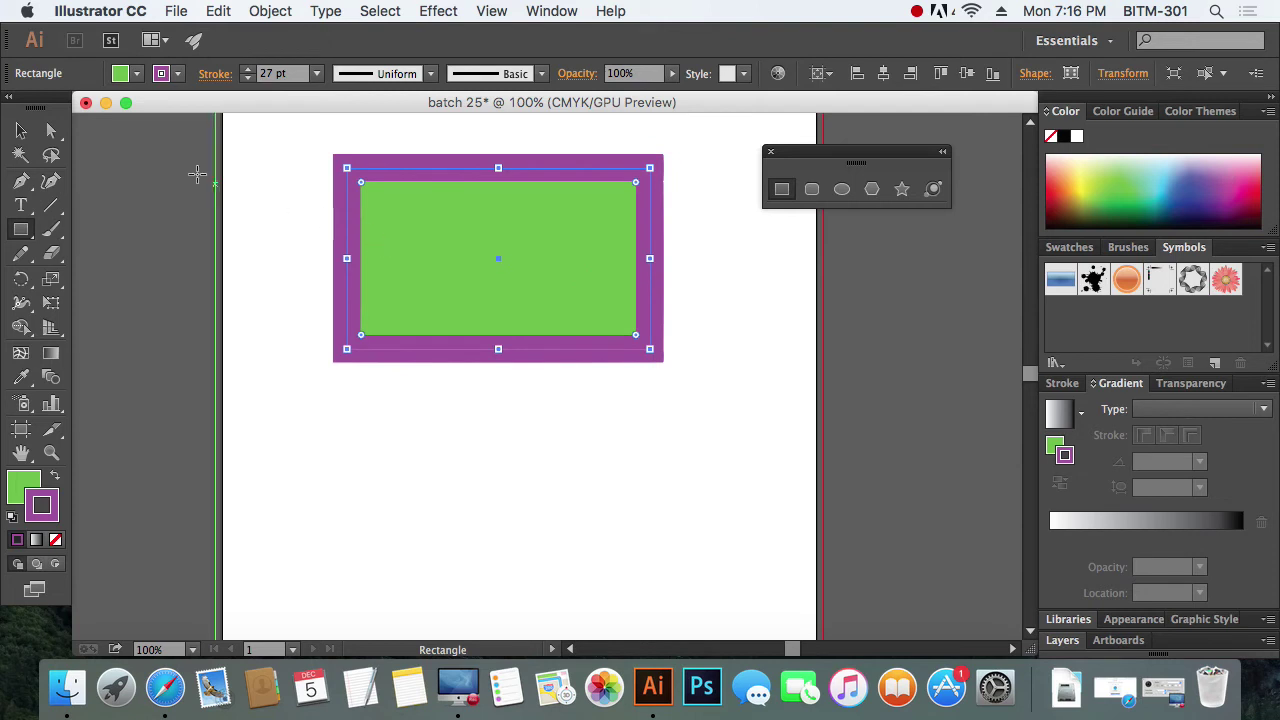
Move the rectangle slightly down and right, then give it a blue fill and red outline.
left_click(22, 132)
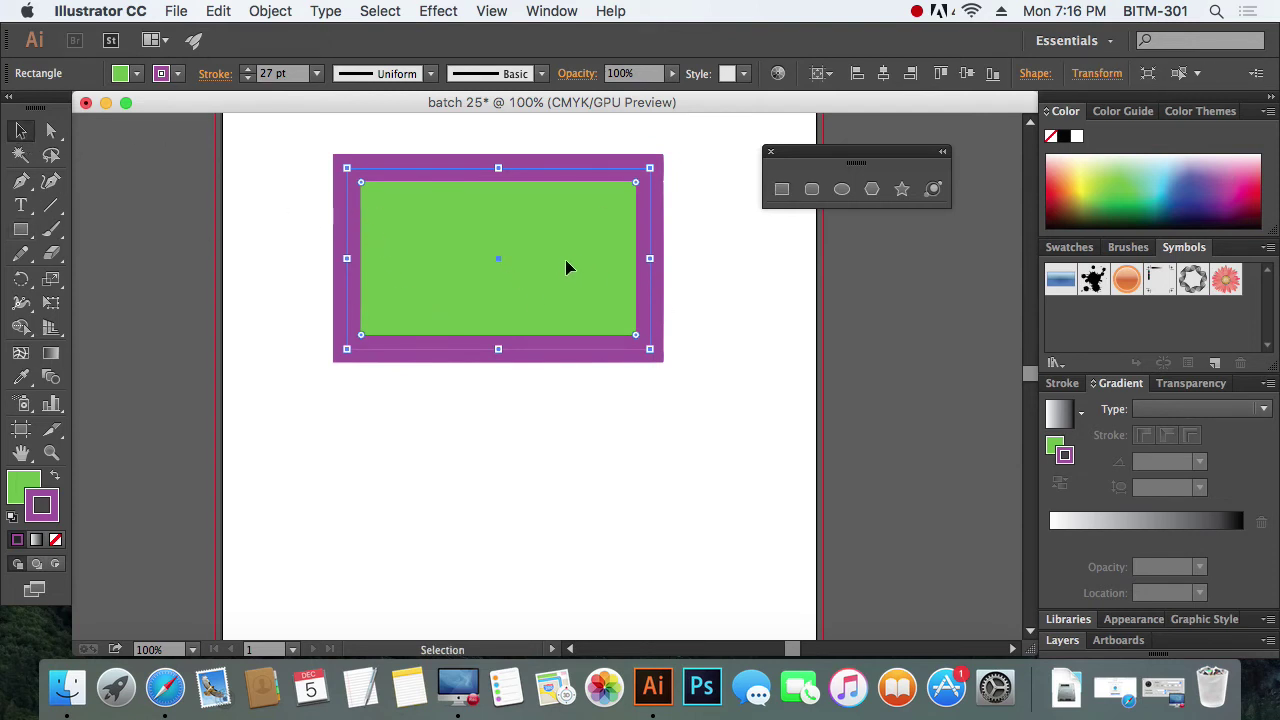
left_click_drag(566, 261, 587, 294)
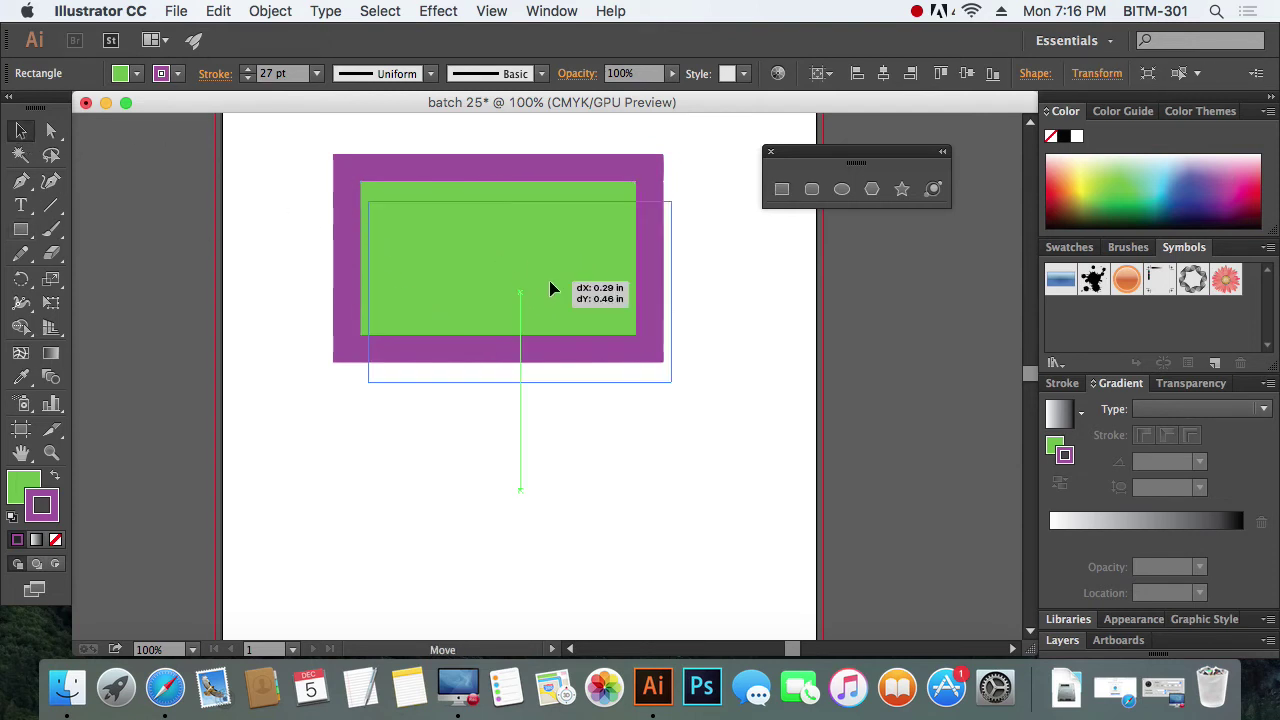
left_click(18, 487)
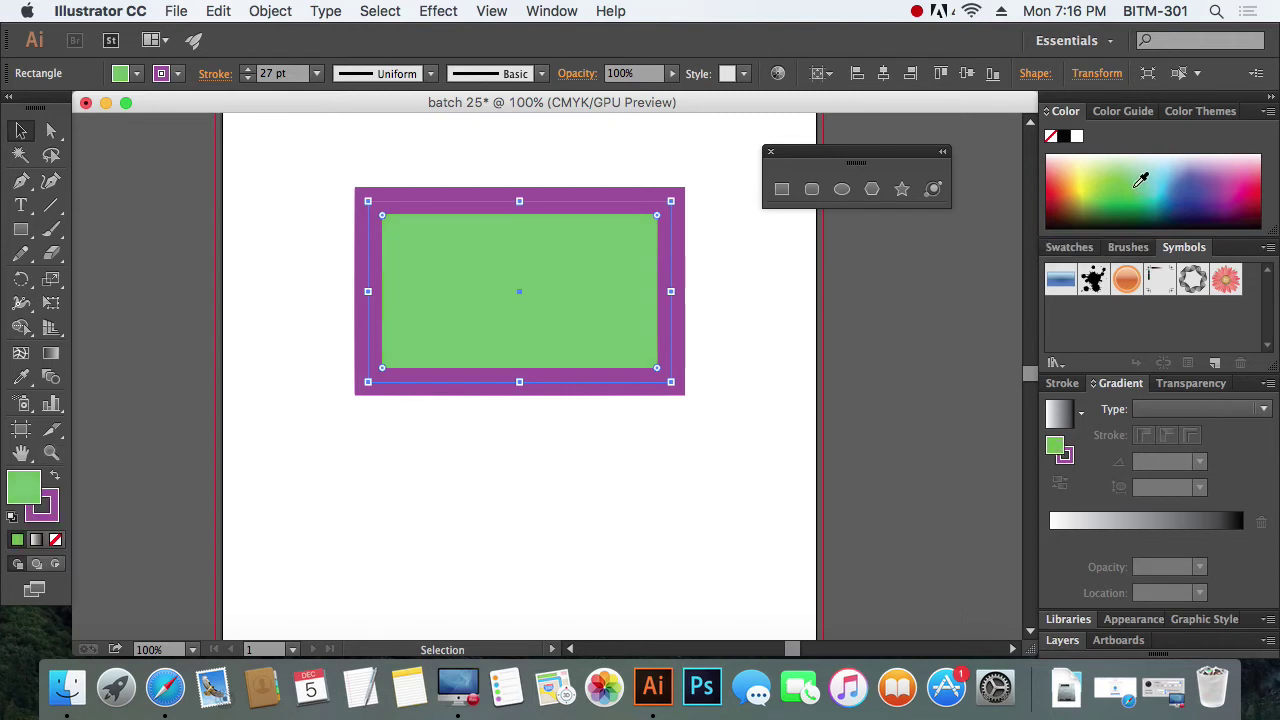
left_click(1187, 185)
left_click(45, 512)
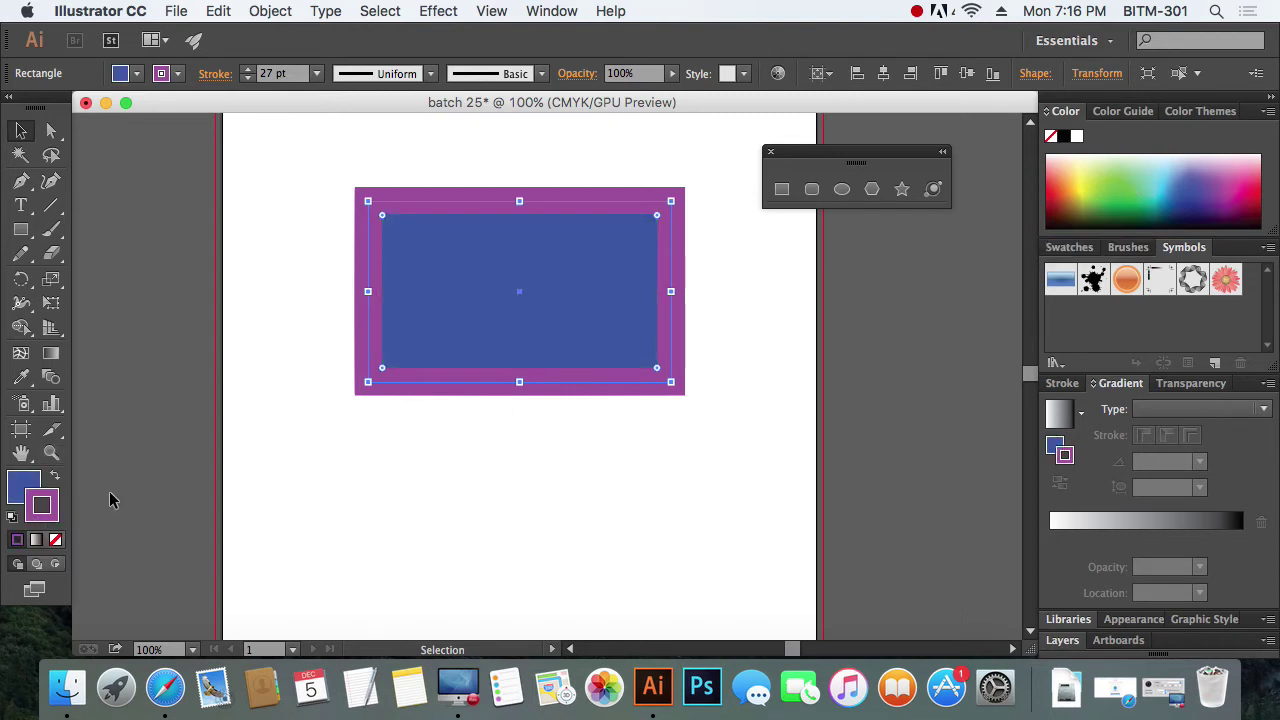
left_click(1071, 188)
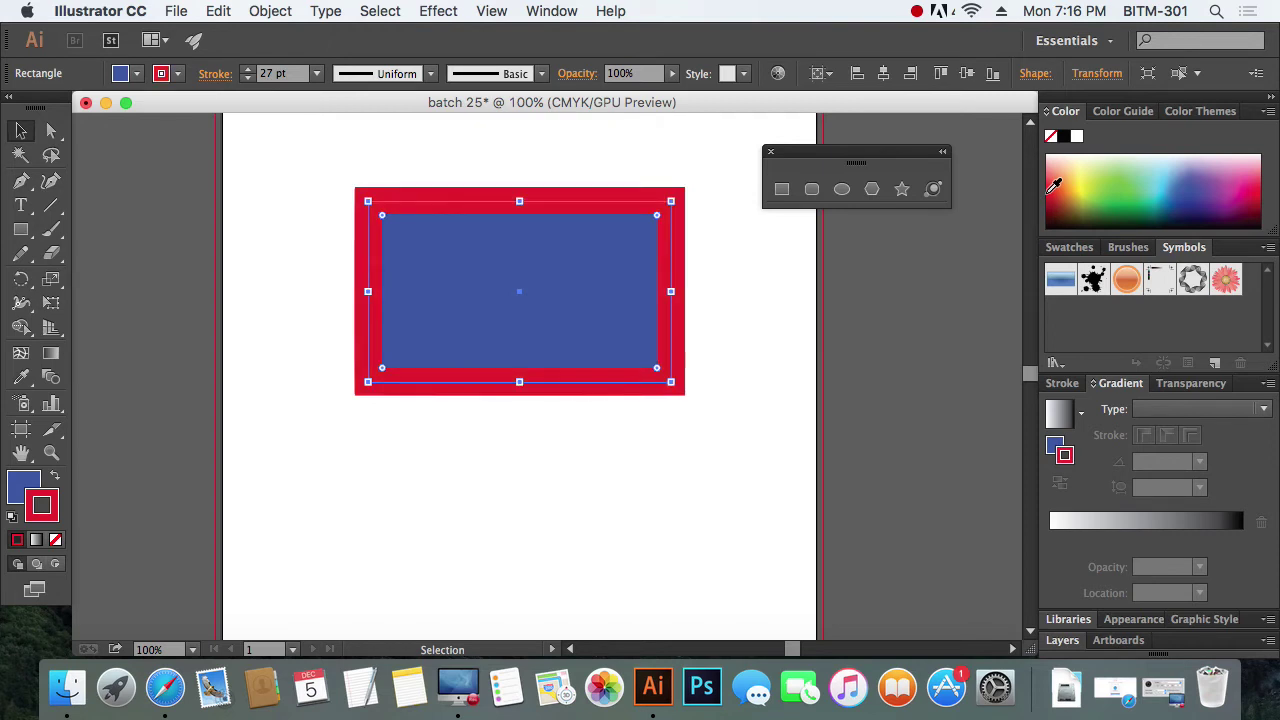
Deselect the rectangle and reselect it by drag-enclosing it.
left_click(676, 432)
mouse_move(740, 435)
left_mouse_down()
mouse_move(612, 358)
mouse_move(521, 267)
left_mouse_up()
left_click_drag(301, 188, 750, 423)
left_click_drag(303, 163, 752, 478)
Reselect the rectangle and give it a blue outline and red-orange fill from the spectrum.
key("x")
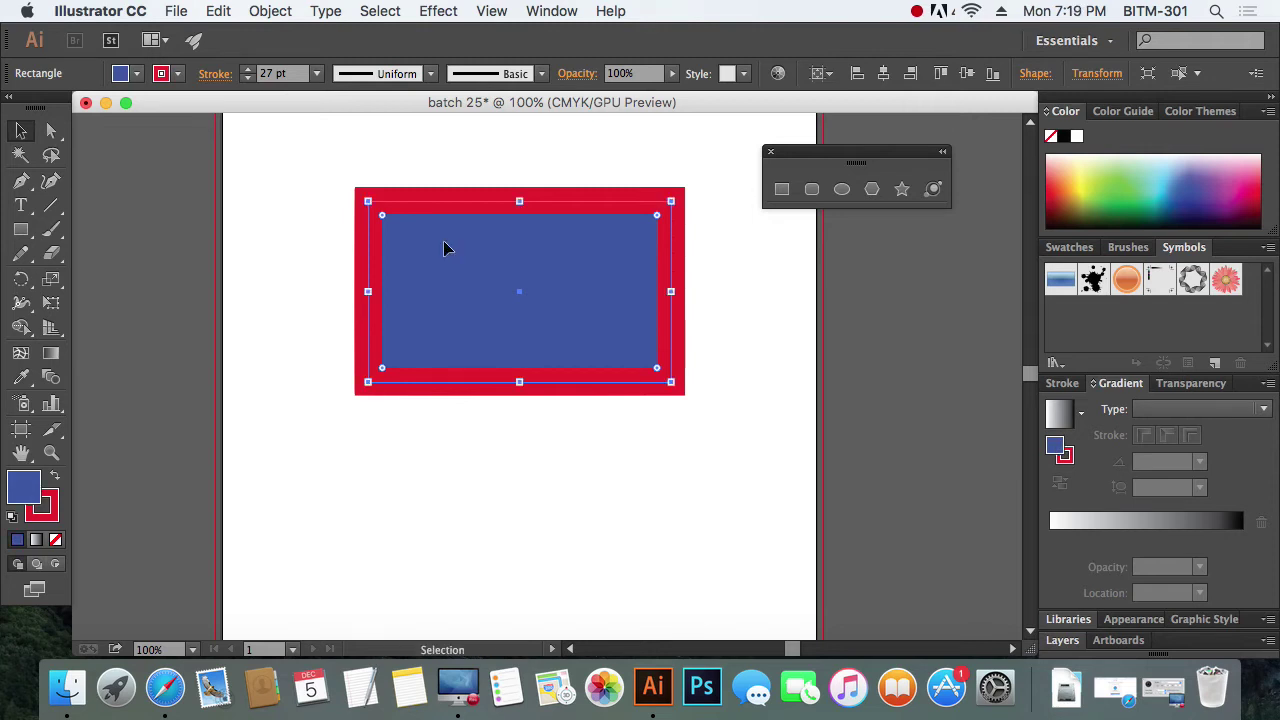
left_click(591, 478)
left_click(466, 286)
left_click(44, 510)
left_click(28, 484)
key("x")
key("x")
key("x")
key("x")
key("x")
key("x")
key("x")
key("x")
key("x")
key("x")
key("x")
key("x")
key("x")
key("x")
key("x")
key("x")
key("x")
key("x")
key("x")
key("x")
key("x")
key("x")
key("x")
key("x")
key("x")
key("x")
key("x")
key("x")
key("x")
key("x")
key("x")
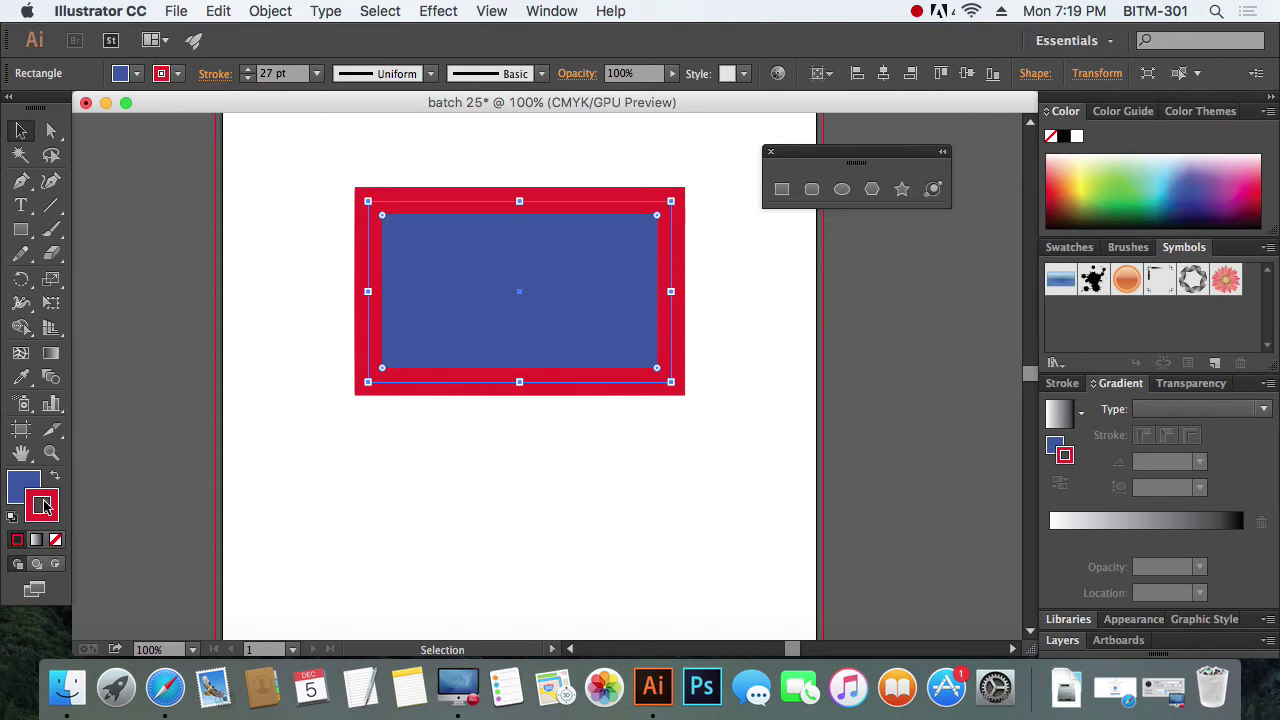
left_click(1128, 184)
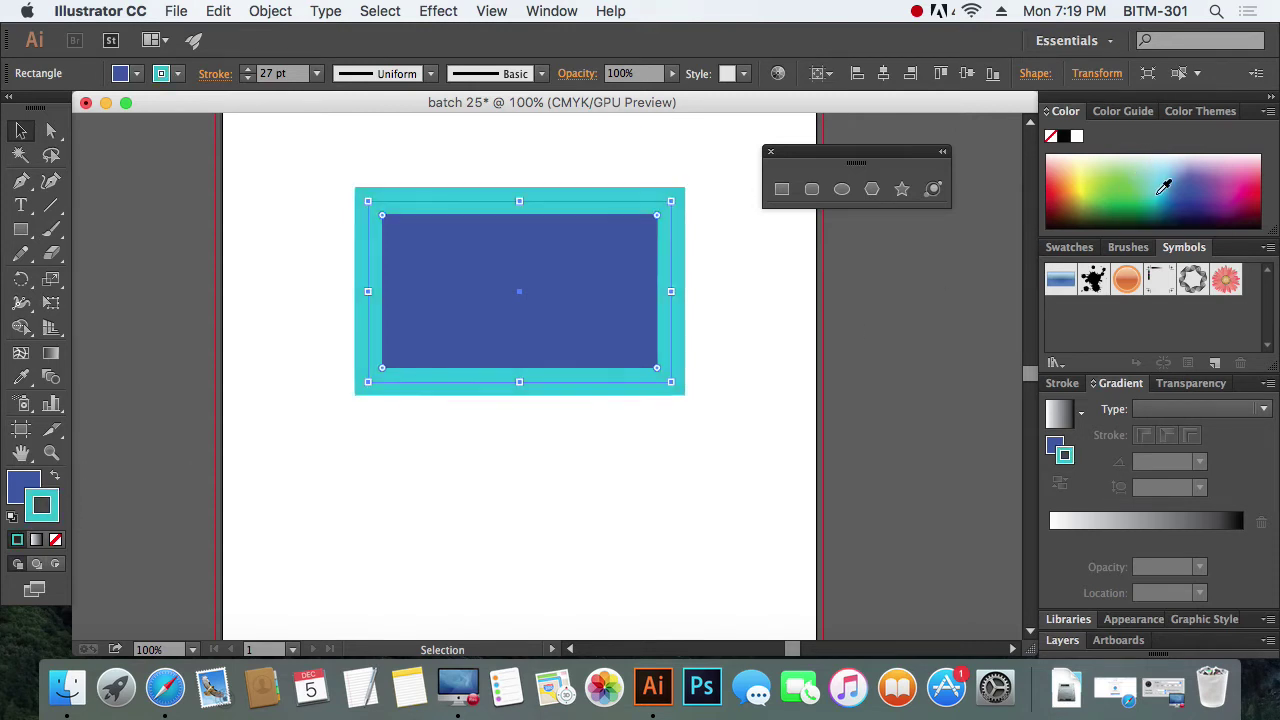
mouse_move(1128, 184)
left_mouse_down()
mouse_move(1173, 189)
mouse_move(1098, 204)
left_mouse_up()
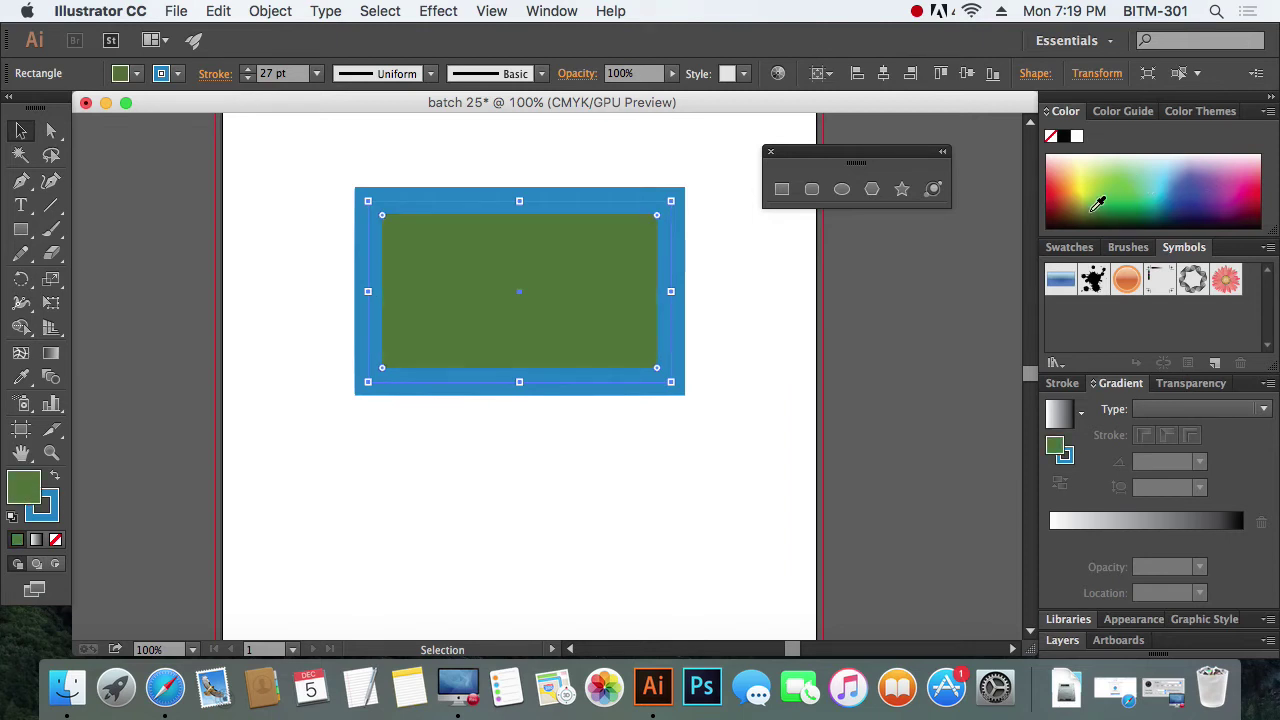
left_click(1062, 186)
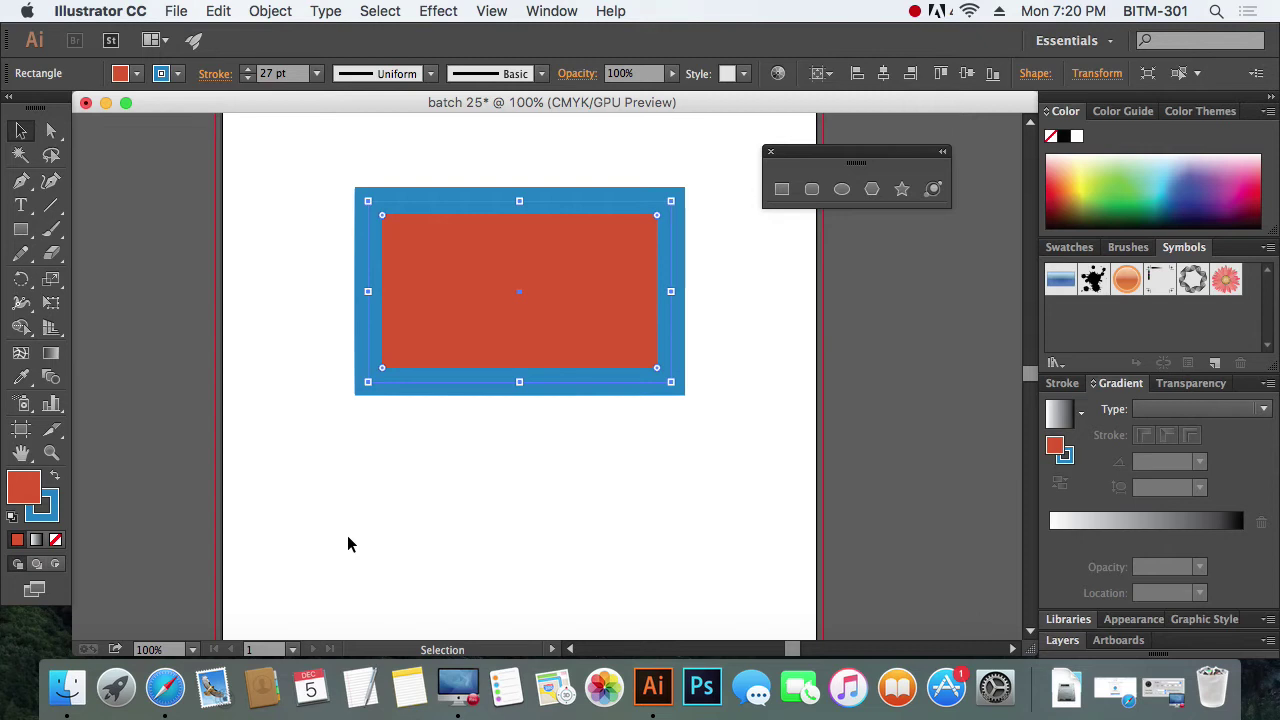
Try default colours and undo, then apply a None fill, confirming it with undo and redo.
key("d")
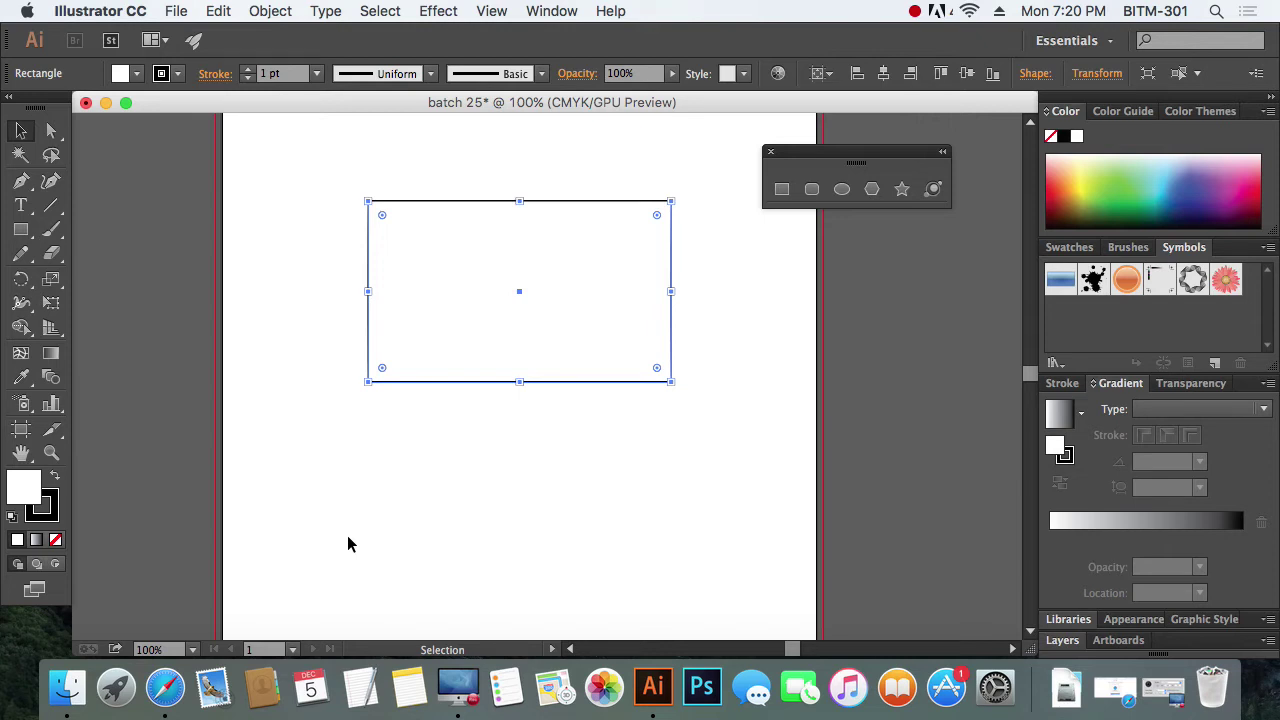
key("super+z")
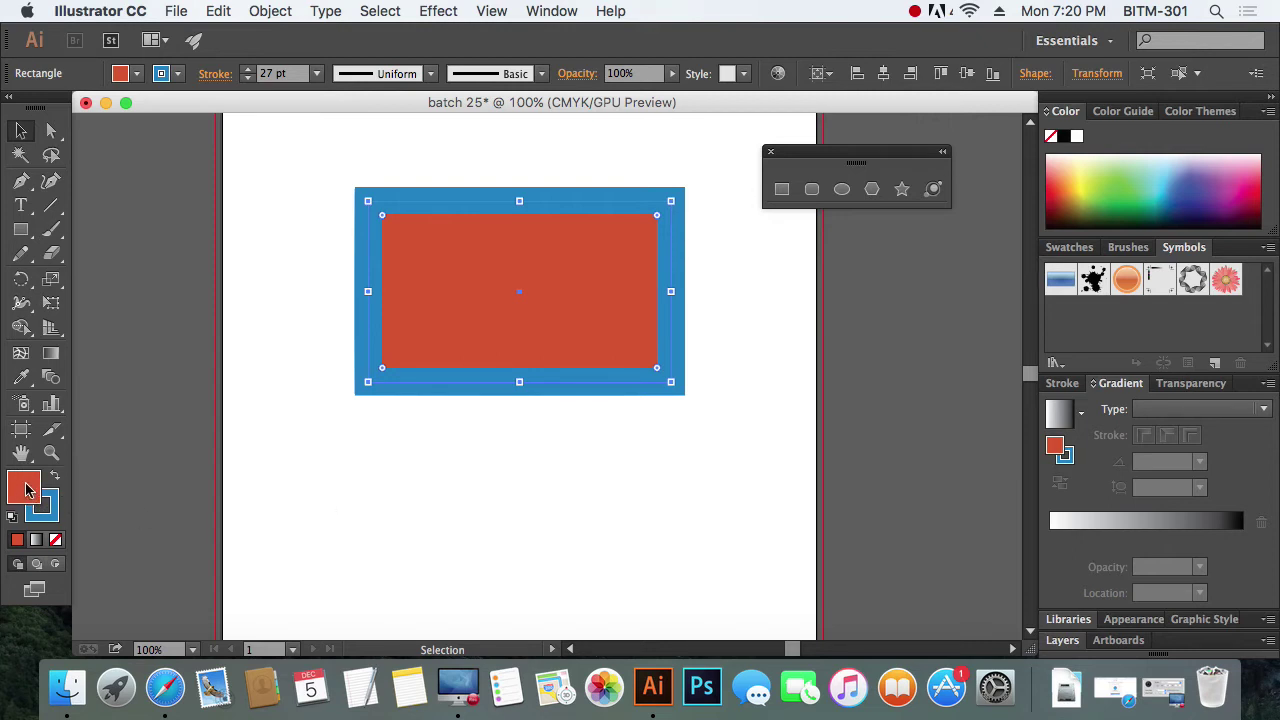
left_click(56, 541)
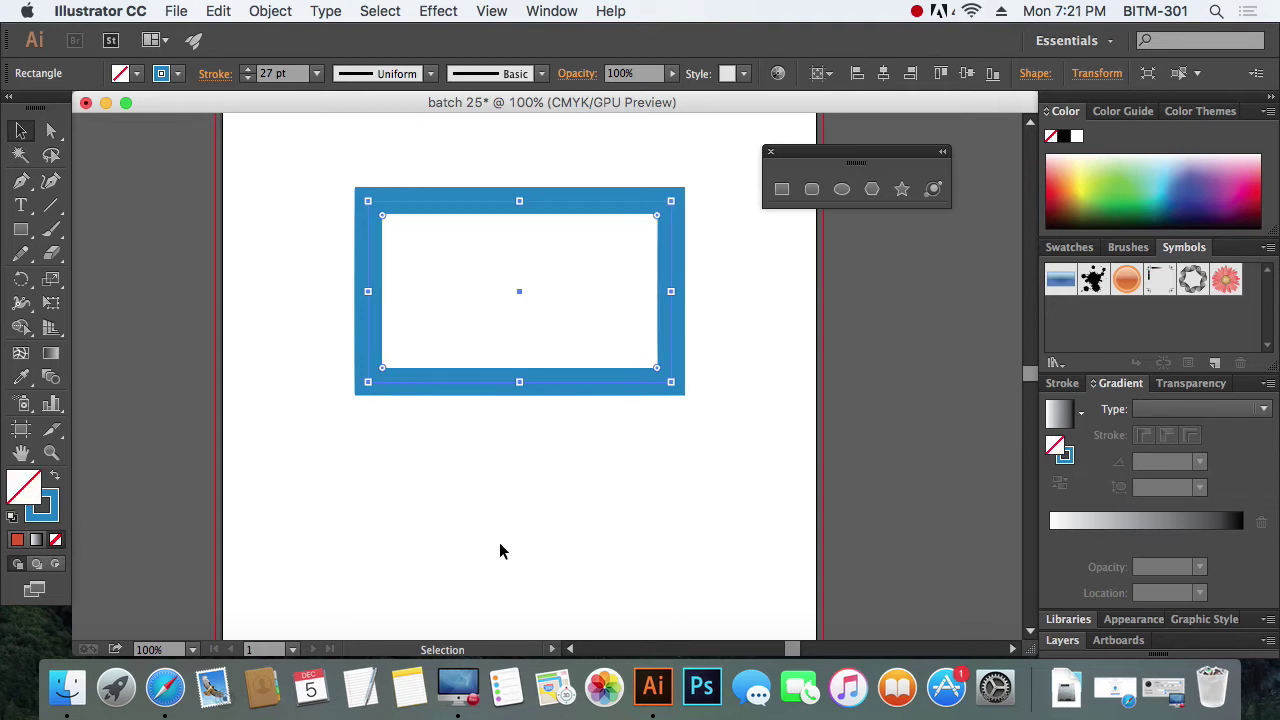
key("super+z")
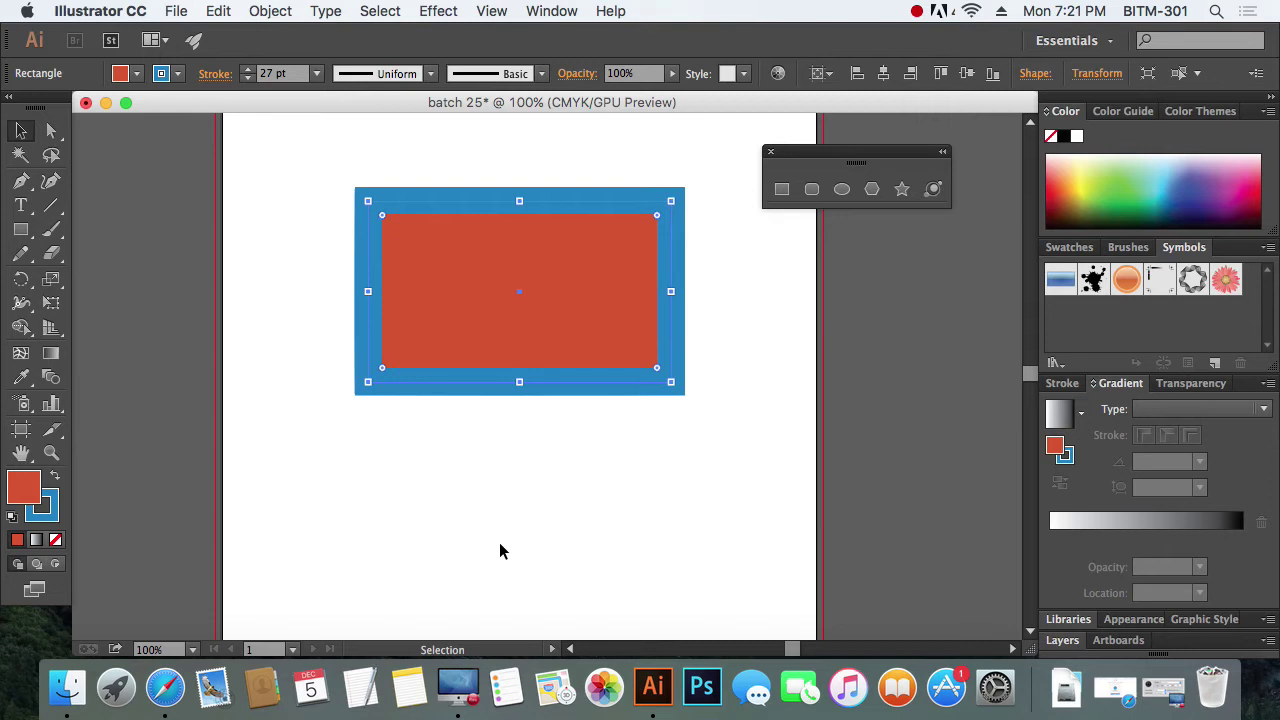
key("super+shift+z")
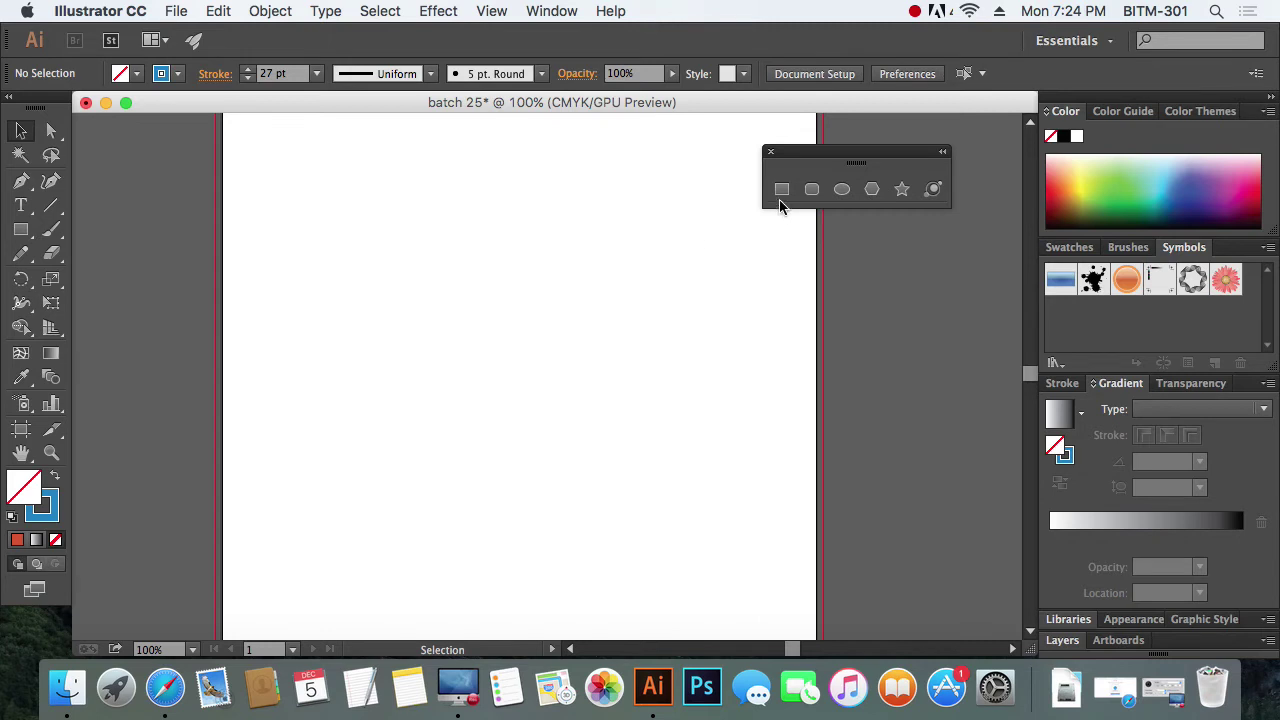
Drag out a rectangle drawn from its centre by holding Option.
left_click(781, 195)
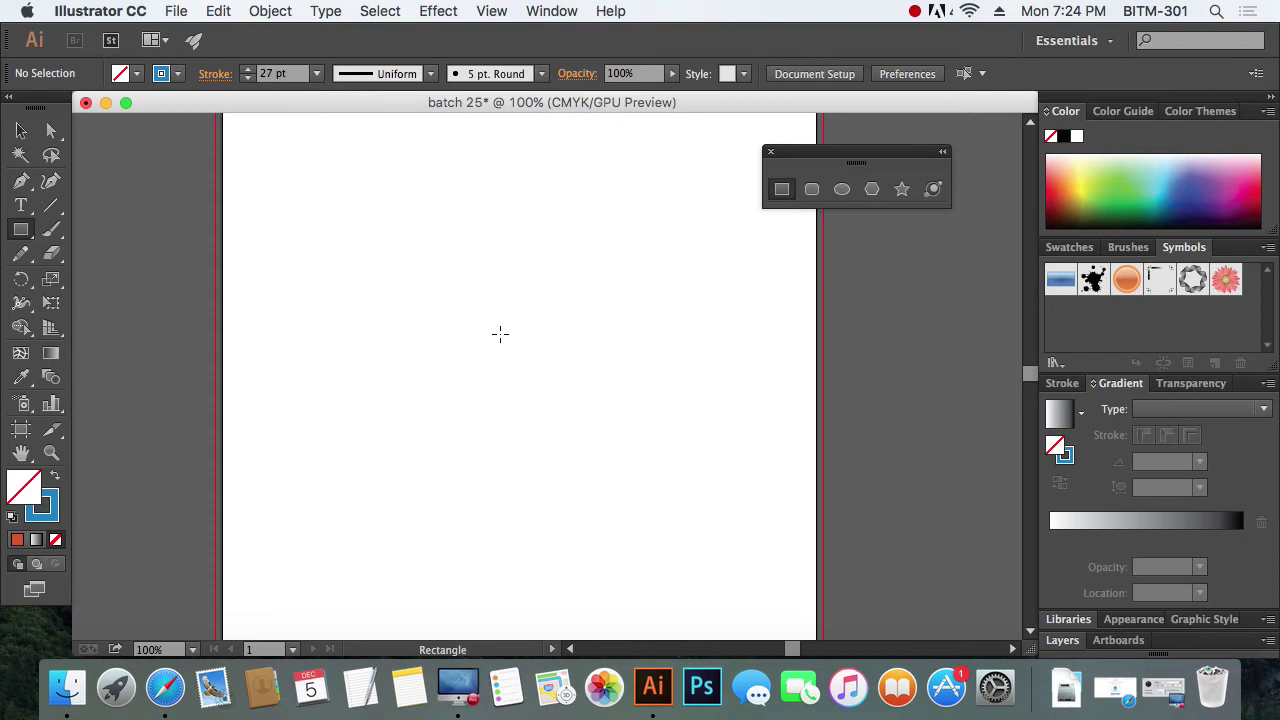
left_click_drag(380, 242, 538, 393)
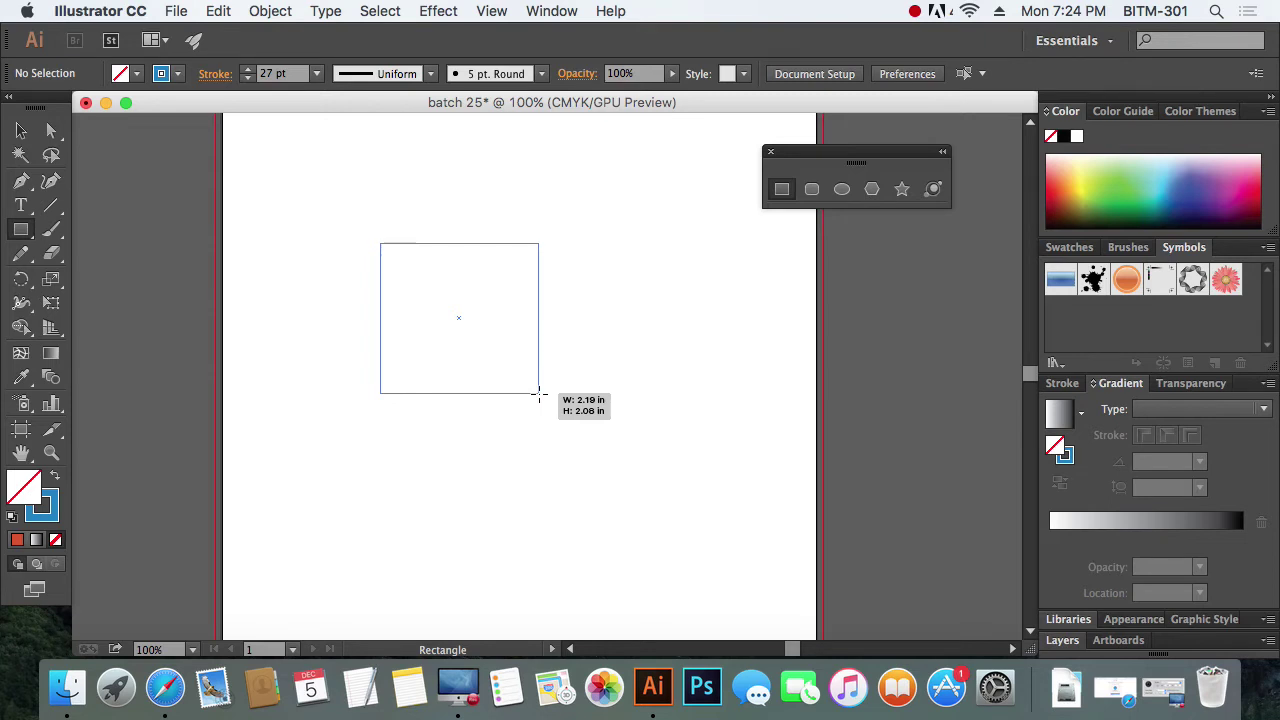
left_click_drag(538, 393, 436, 291)
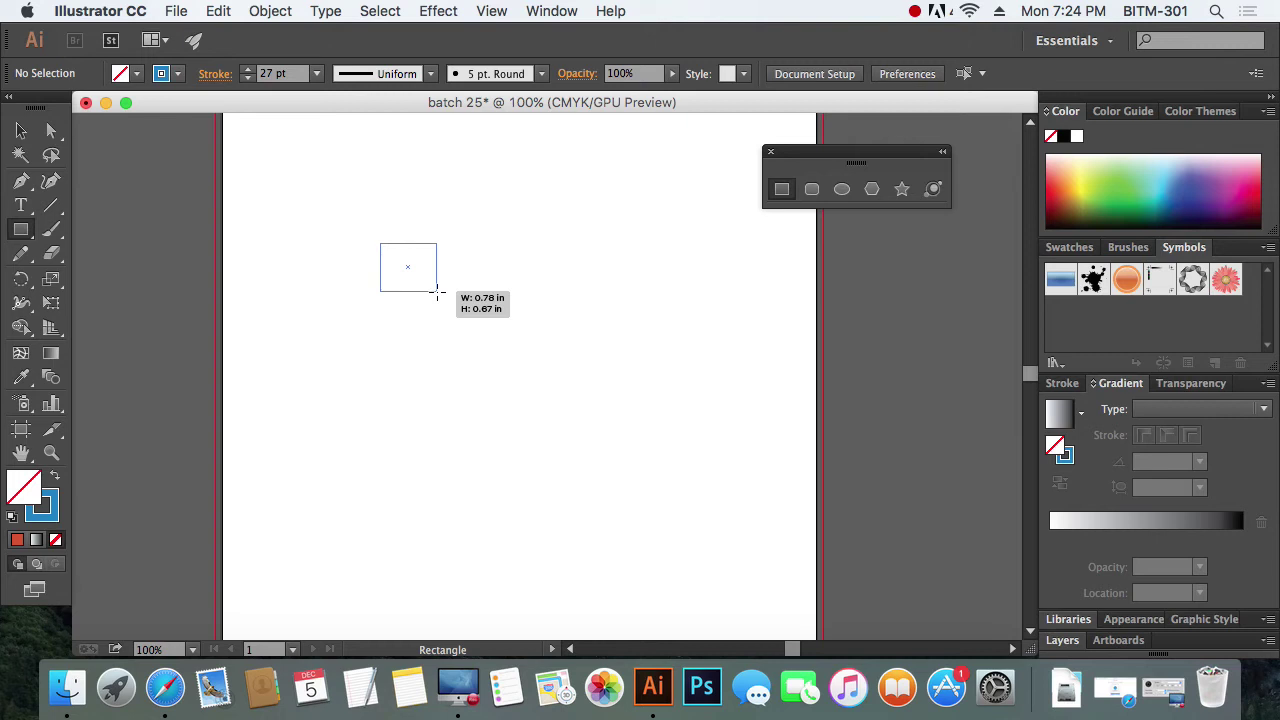
key("alt")
key("alt")
key("alt")
key("alt")
key("alt")
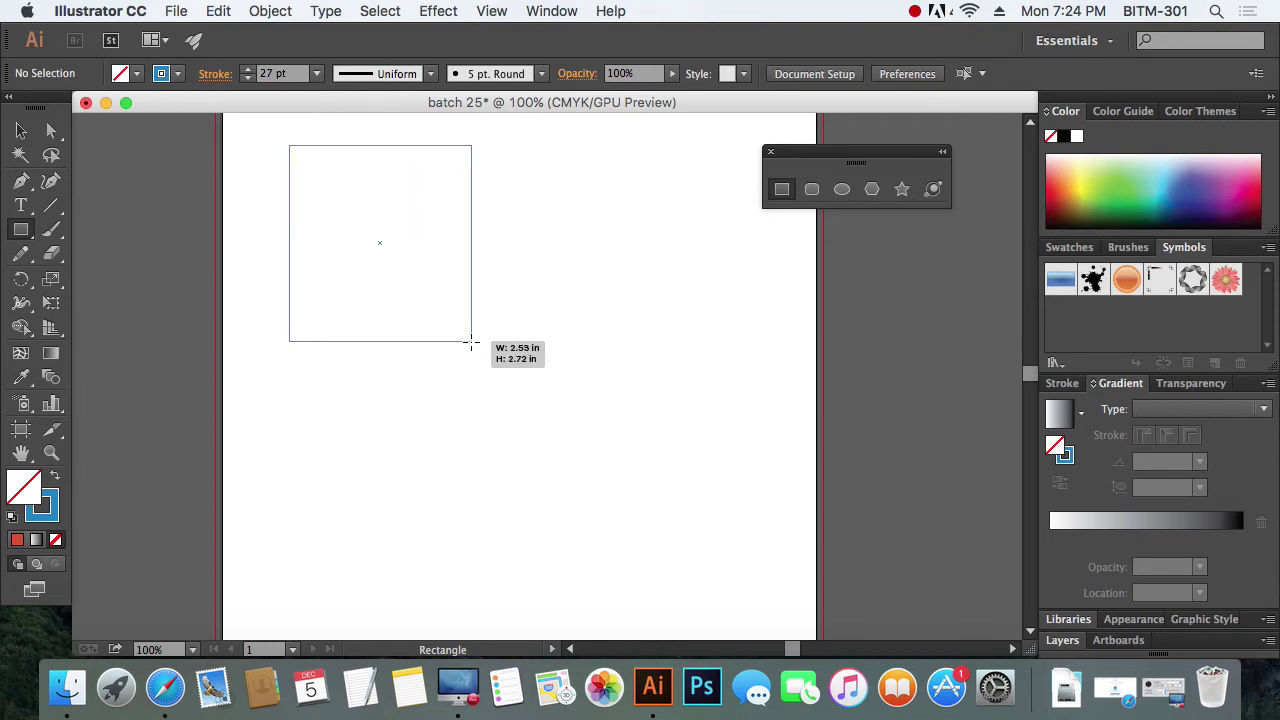
mouse_move(437, 291)
left_mouse_down()
mouse_move(560, 328)
mouse_move(437, 256)
mouse_move(449, 429)
mouse_move(531, 383)
mouse_move(560, 389)
mouse_move(546, 420)
left_mouse_up()
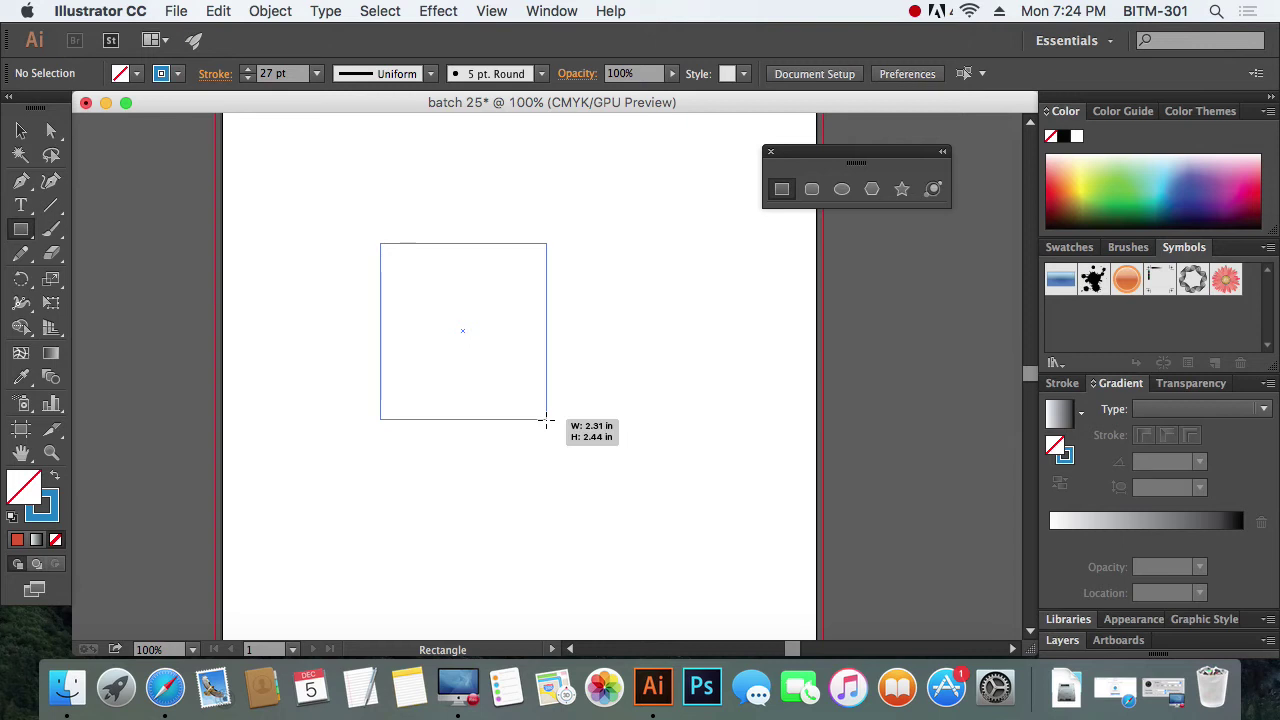
Constrain the shape to a square with Shift, resizing and repositioning it while drawing.
key("shift")
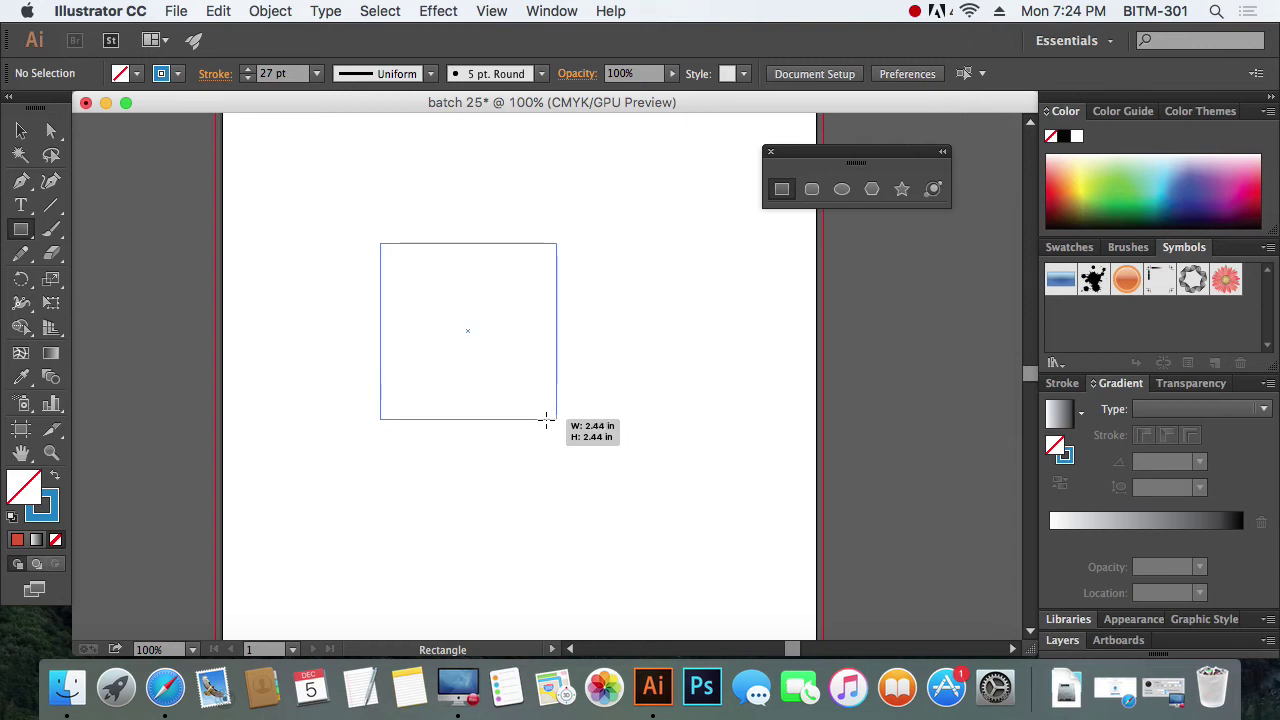
mouse_move(546, 419)
left_mouse_down()
mouse_move(548, 430)
mouse_move(420, 286)
mouse_move(529, 363)
mouse_move(503, 330)
mouse_move(414, 277)
mouse_move(487, 322)
mouse_move(438, 302)
mouse_move(497, 351)
mouse_move(543, 457)
mouse_move(462, 378)
mouse_move(480, 320)
mouse_move(463, 291)
mouse_move(471, 328)
left_mouse_up()
key("alt")
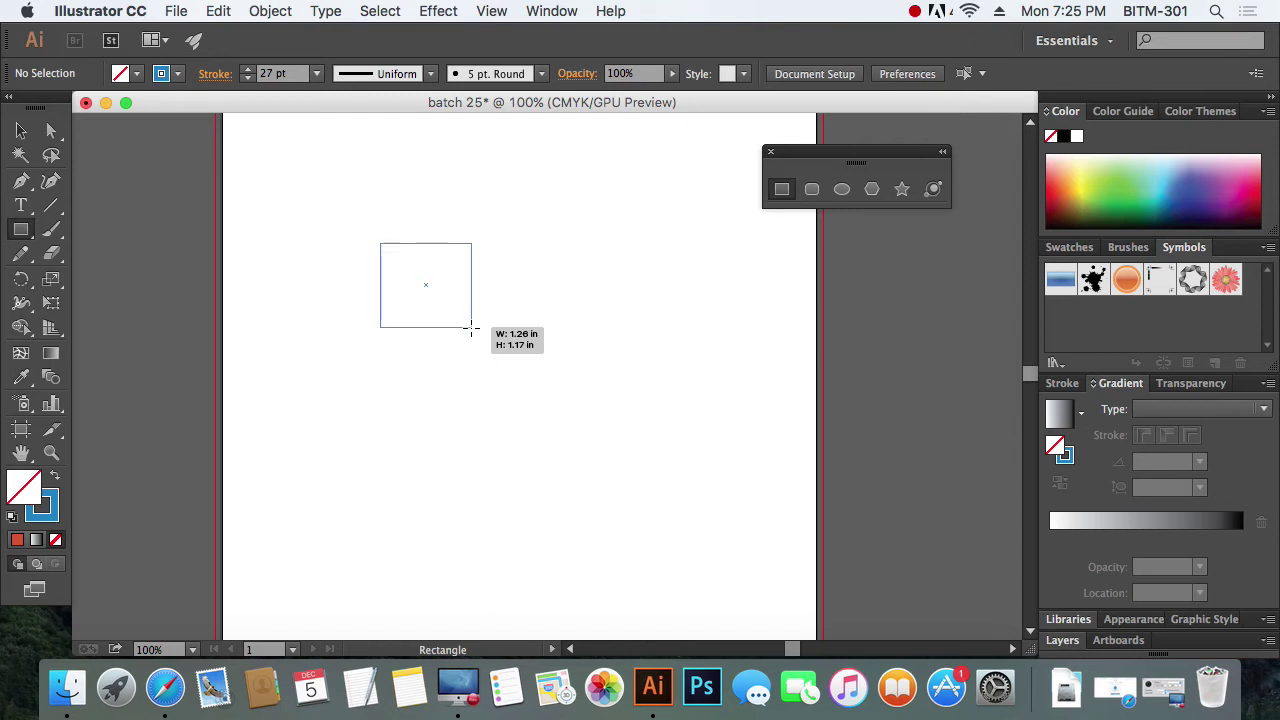
mouse_move(471, 328)
left_mouse_down()
mouse_move(586, 351)
mouse_move(477, 377)
mouse_move(532, 383)
mouse_move(479, 366)
mouse_move(513, 376)
left_mouse_up()
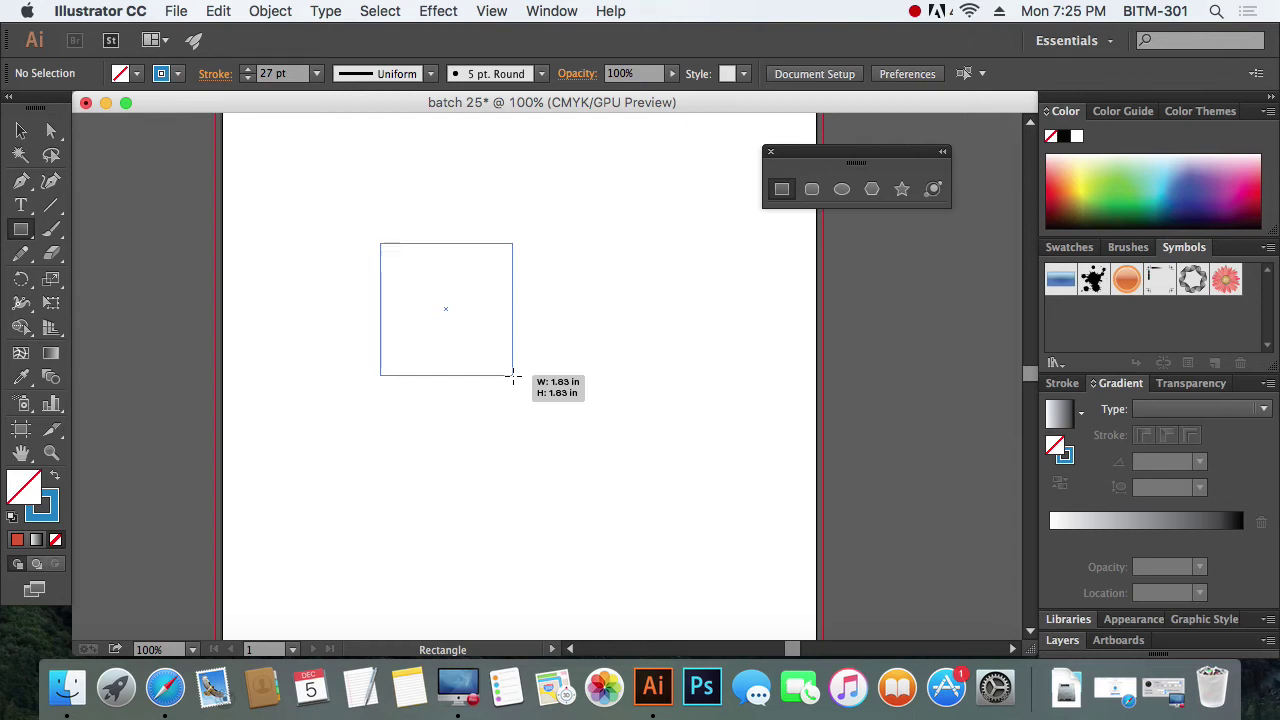
left_click_drag(513, 375, 344, 286)
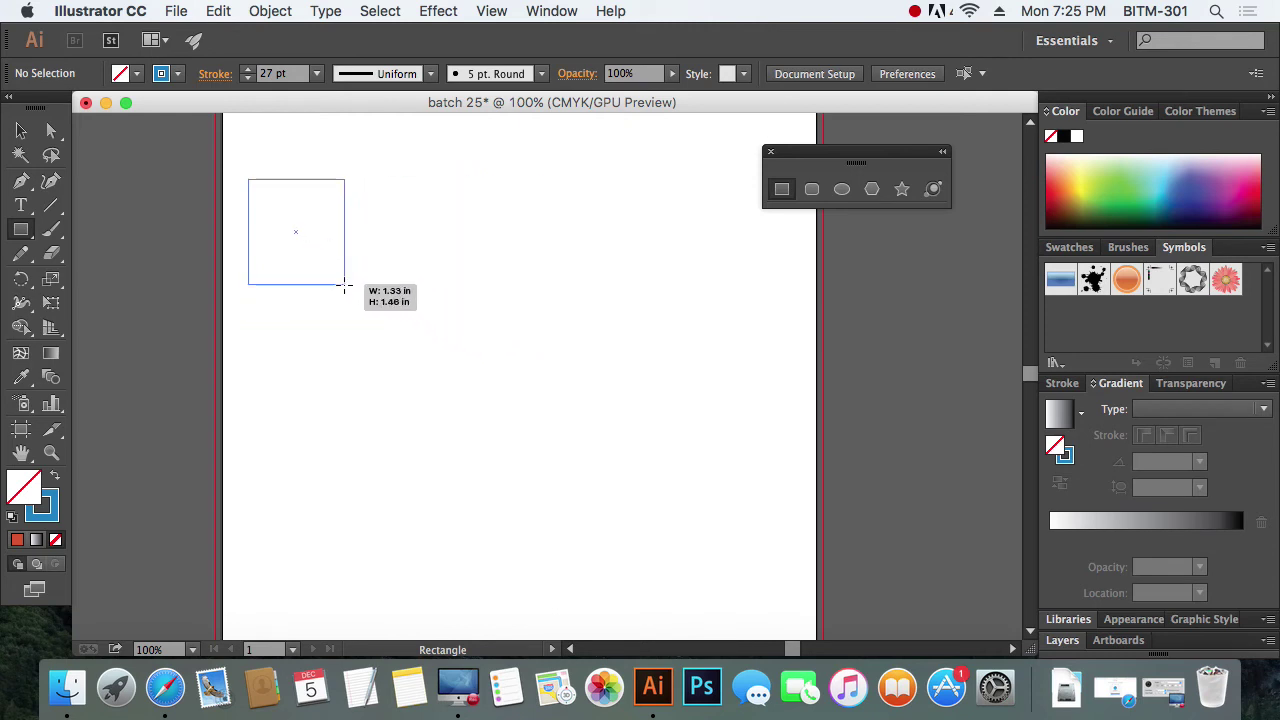
mouse_move(344, 286)
left_mouse_down()
mouse_move(677, 360)
mouse_move(600, 410)
mouse_move(654, 383)
mouse_move(751, 391)
mouse_move(437, 342)
mouse_move(466, 341)
mouse_move(480, 314)
mouse_move(431, 318)
mouse_move(417, 297)
mouse_move(328, 257)
mouse_move(443, 369)
mouse_move(456, 360)
mouse_move(392, 317)
mouse_move(354, 269)
mouse_move(423, 297)
mouse_move(286, 234)
mouse_move(327, 222)
mouse_move(331, 260)
mouse_move(354, 211)
mouse_move(284, 216)
left_mouse_up()
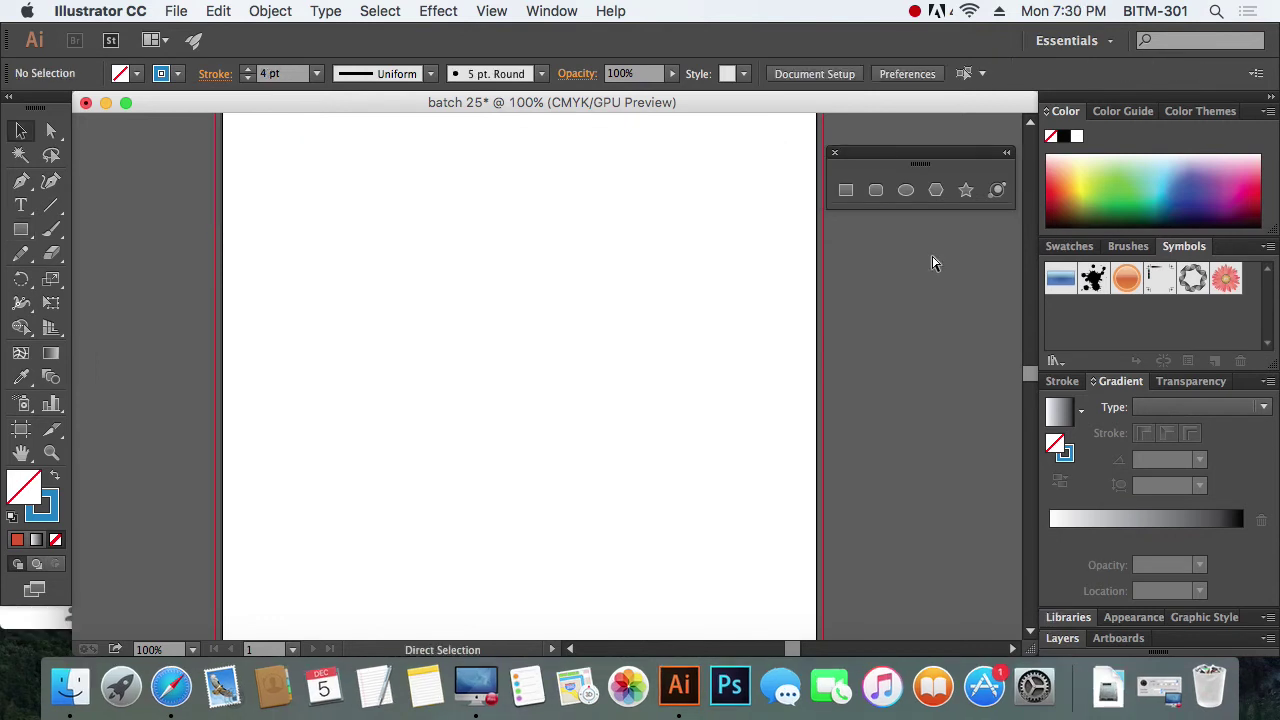
left_click(875, 192)
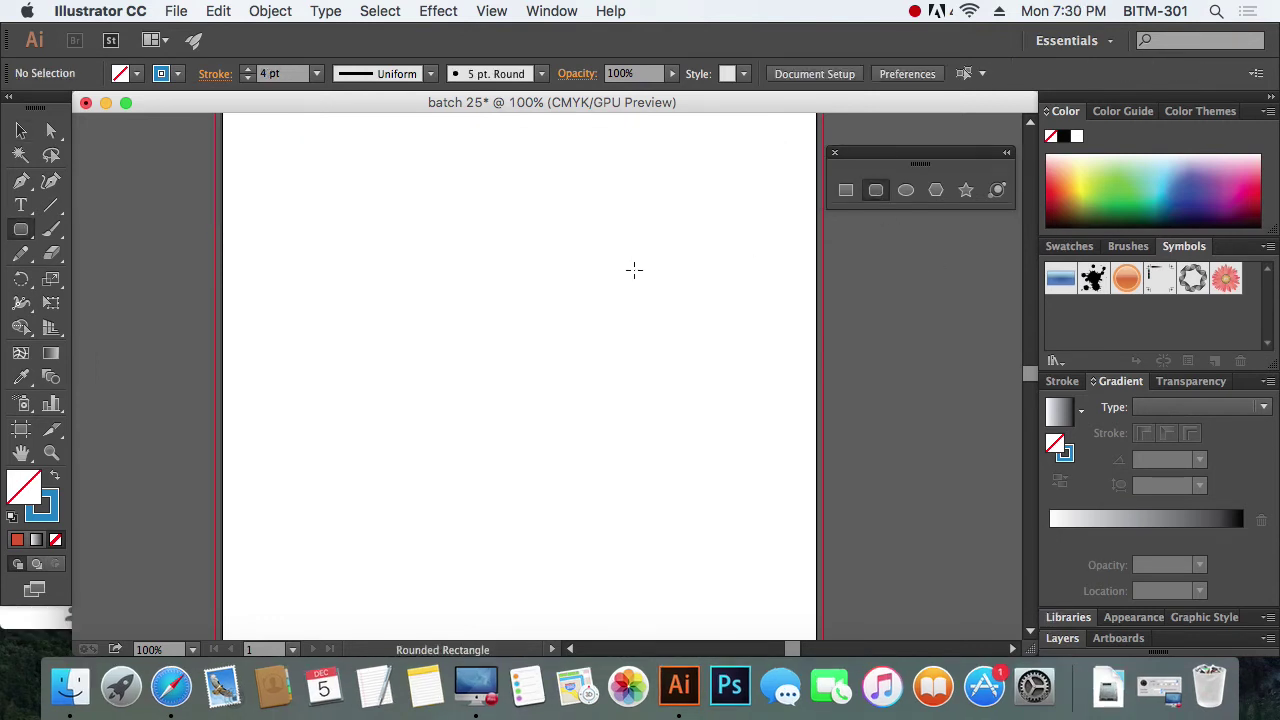
left_click_drag(404, 251, 611, 389)
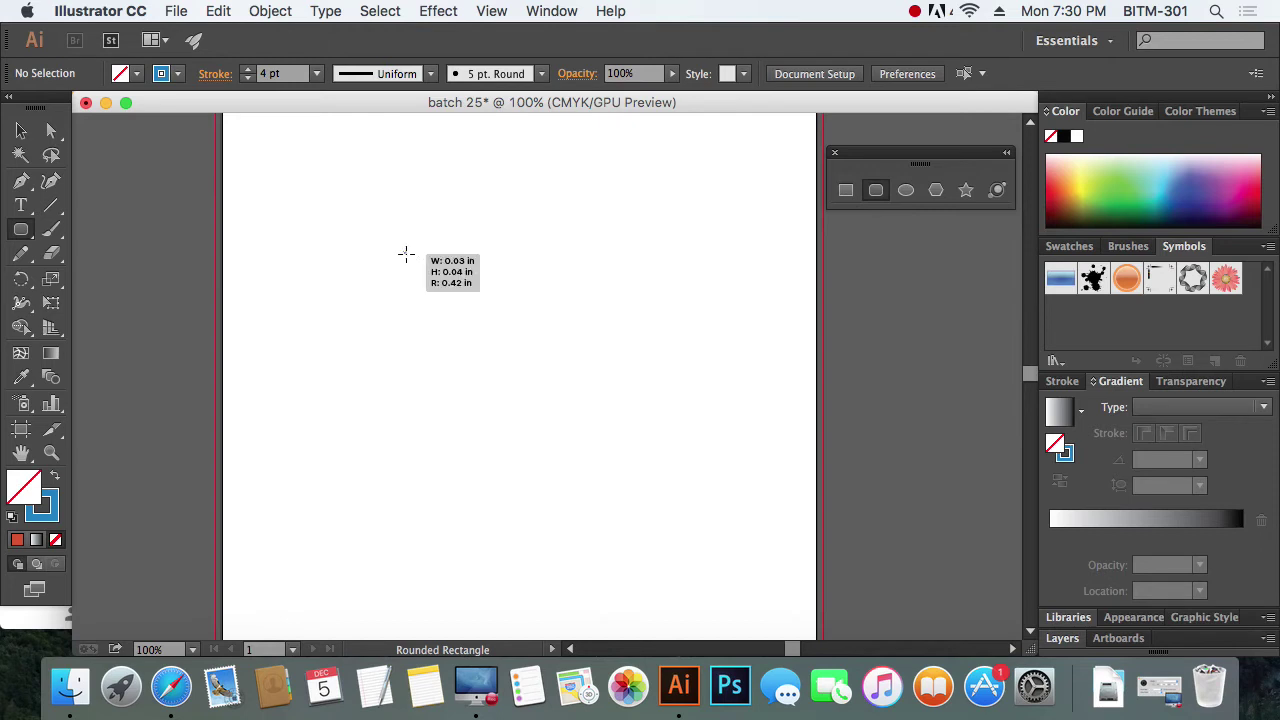
mouse_move(680, 428)
left_mouse_down()
mouse_move(734, 537)
mouse_move(763, 560)
left_mouse_up()
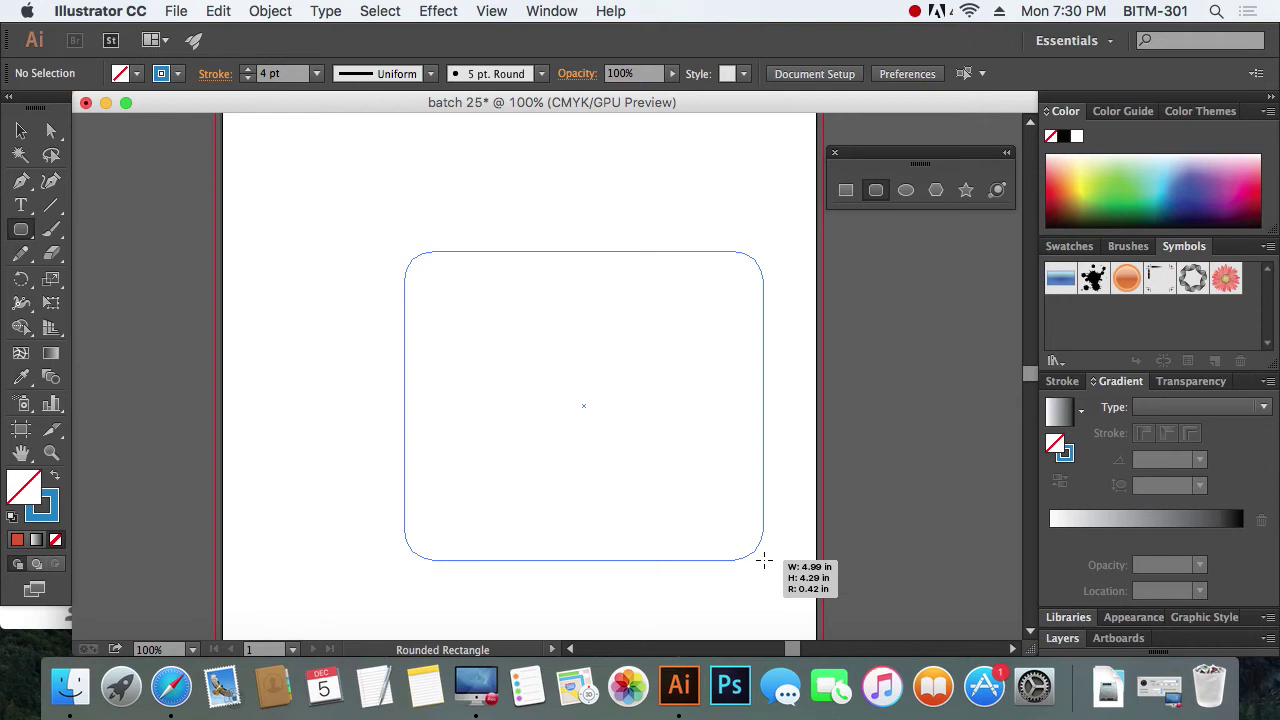
mouse_move(763, 560)
left_mouse_down()
mouse_move(726, 523)
mouse_move(723, 563)
mouse_move(652, 503)
mouse_move(691, 532)
left_mouse_up()
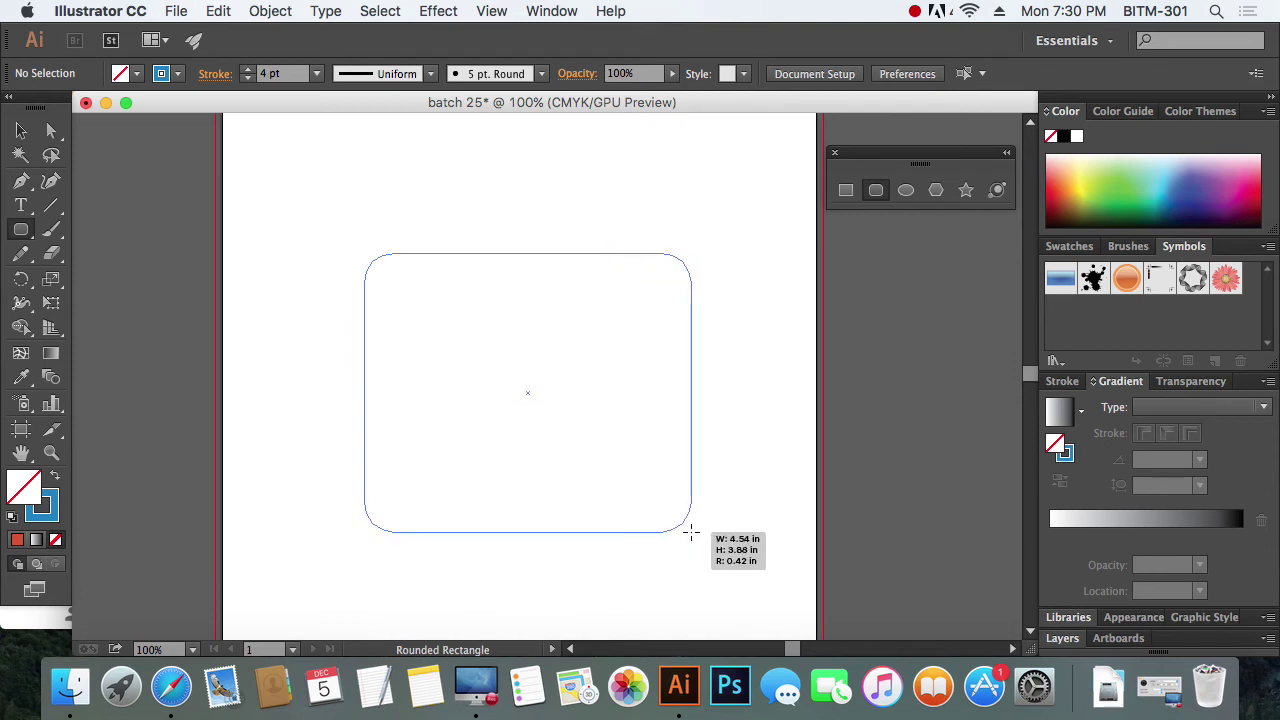
mouse_move(691, 532)
left_mouse_down()
mouse_move(697, 483)
mouse_move(669, 475)
mouse_move(663, 491)
mouse_move(681, 516)
left_mouse_up()
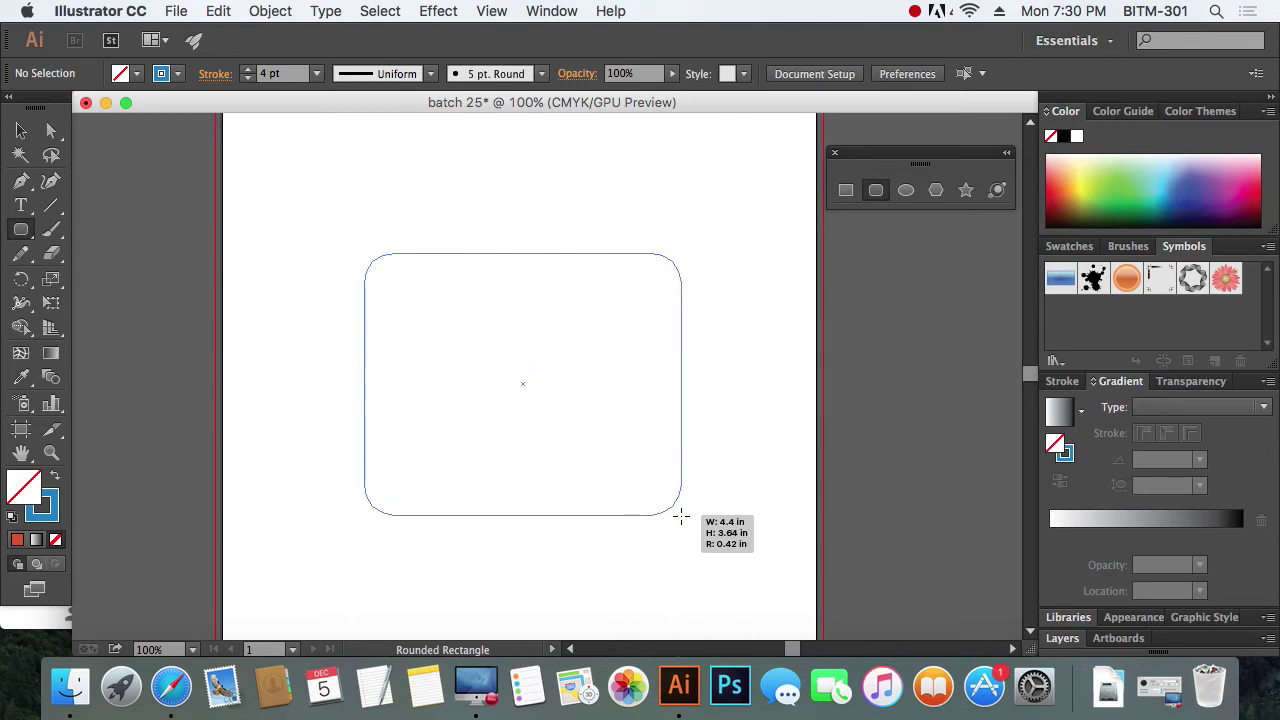
key("Up")
key("Up")
key("Up")
key("Up")
key("Up")
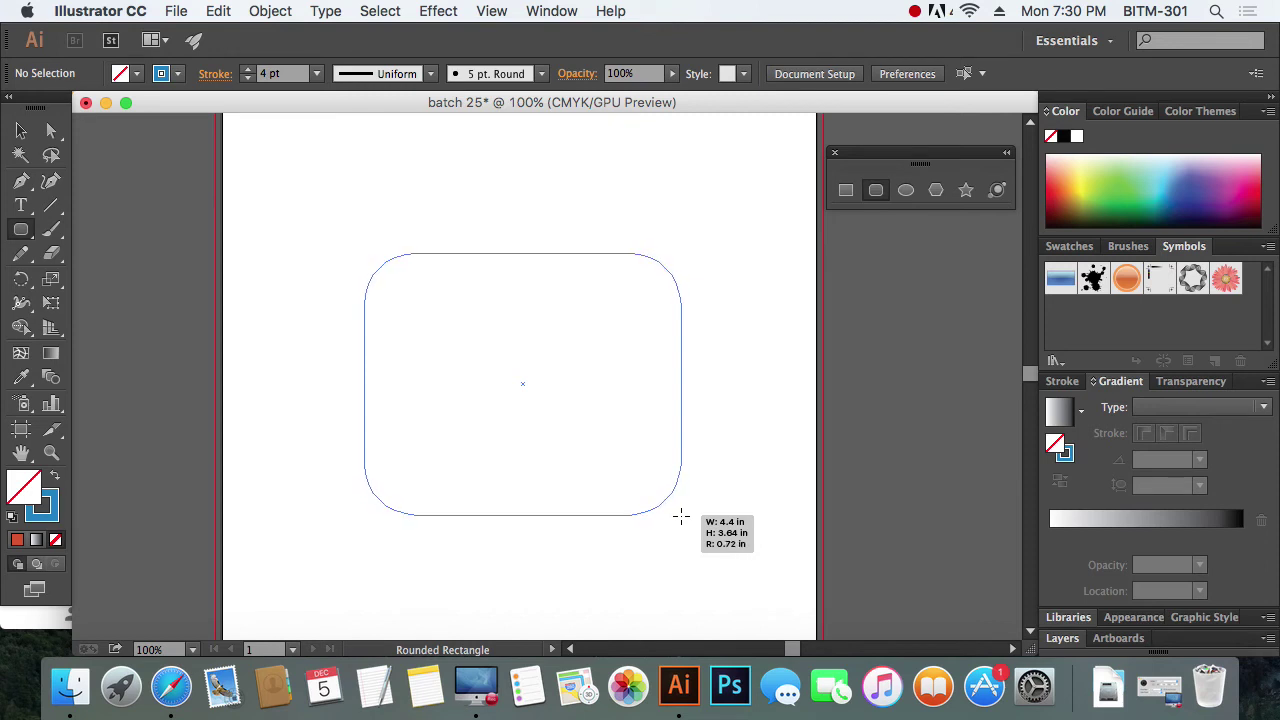
key("Up")
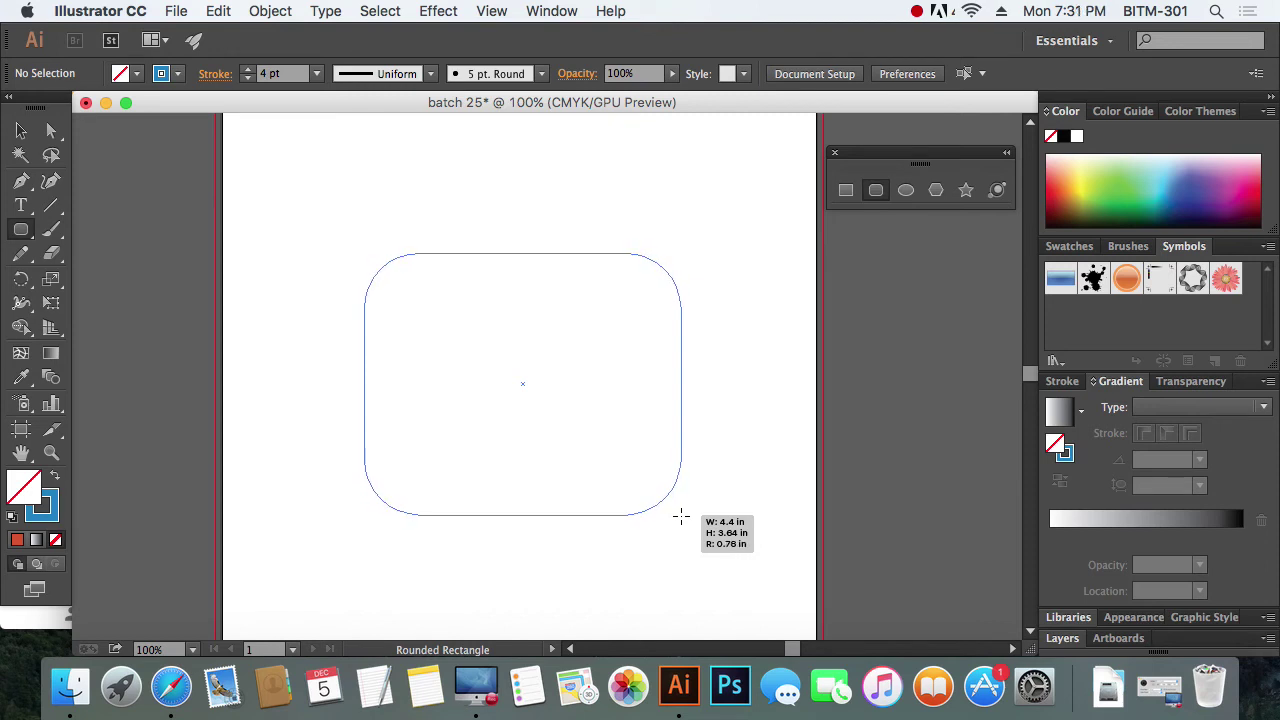
key("Down")
key("Down")
key("Down")
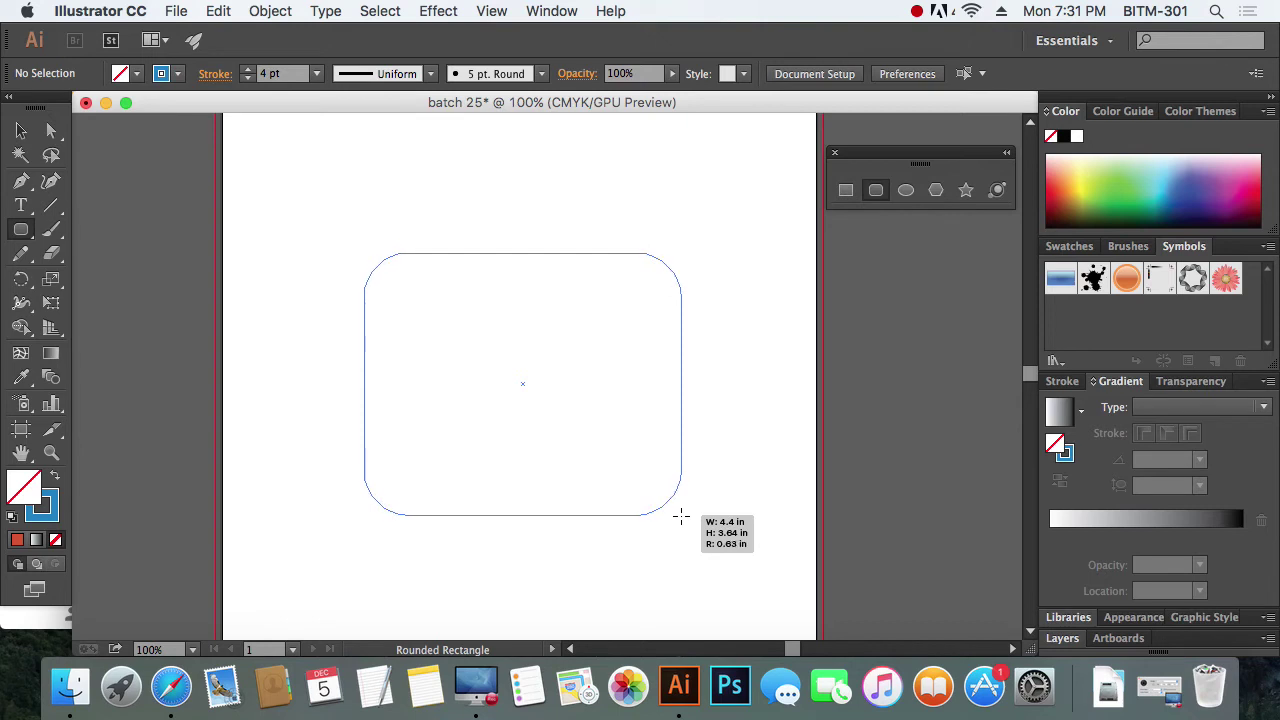
key("Down")
key("Down")
key("Down")
key("Down")
key("Down")
key("Down")
key("Down")
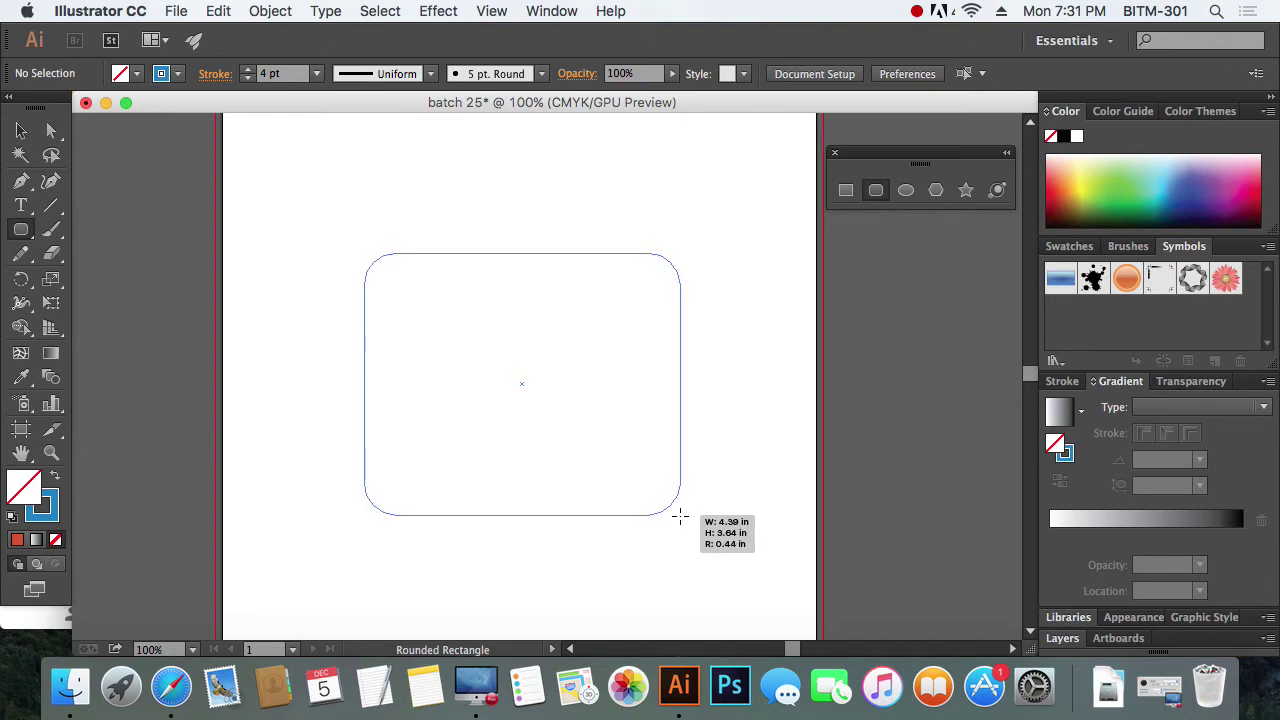
left_click_drag(680, 516, 662, 497)
key("Down")
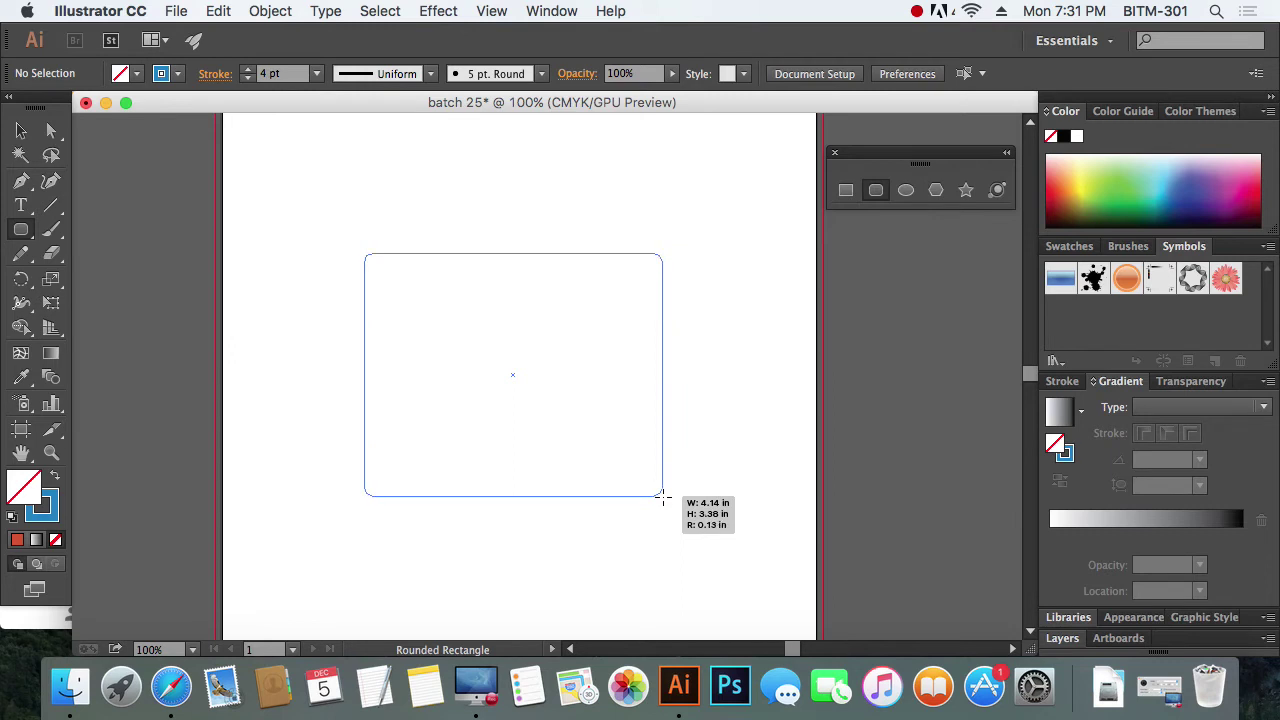
key("Up")
left_click_drag(662, 497, 662, 497)
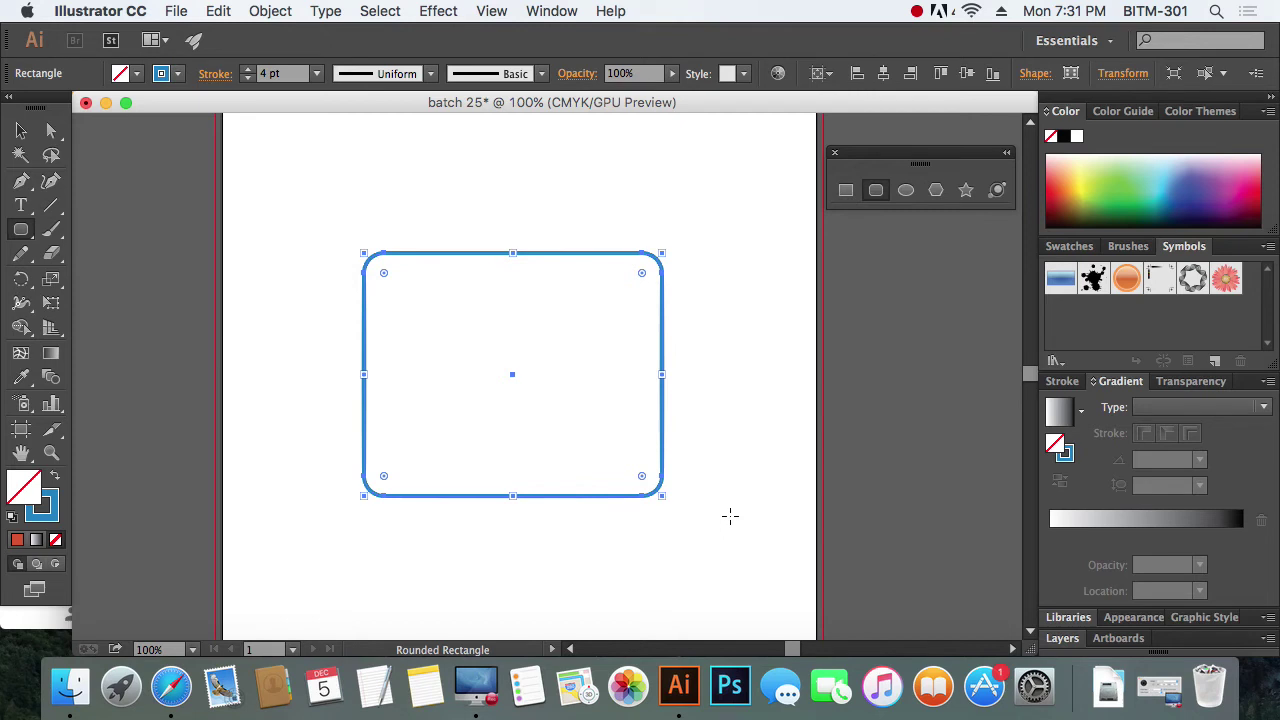
key("ctrl+z")
key("m")
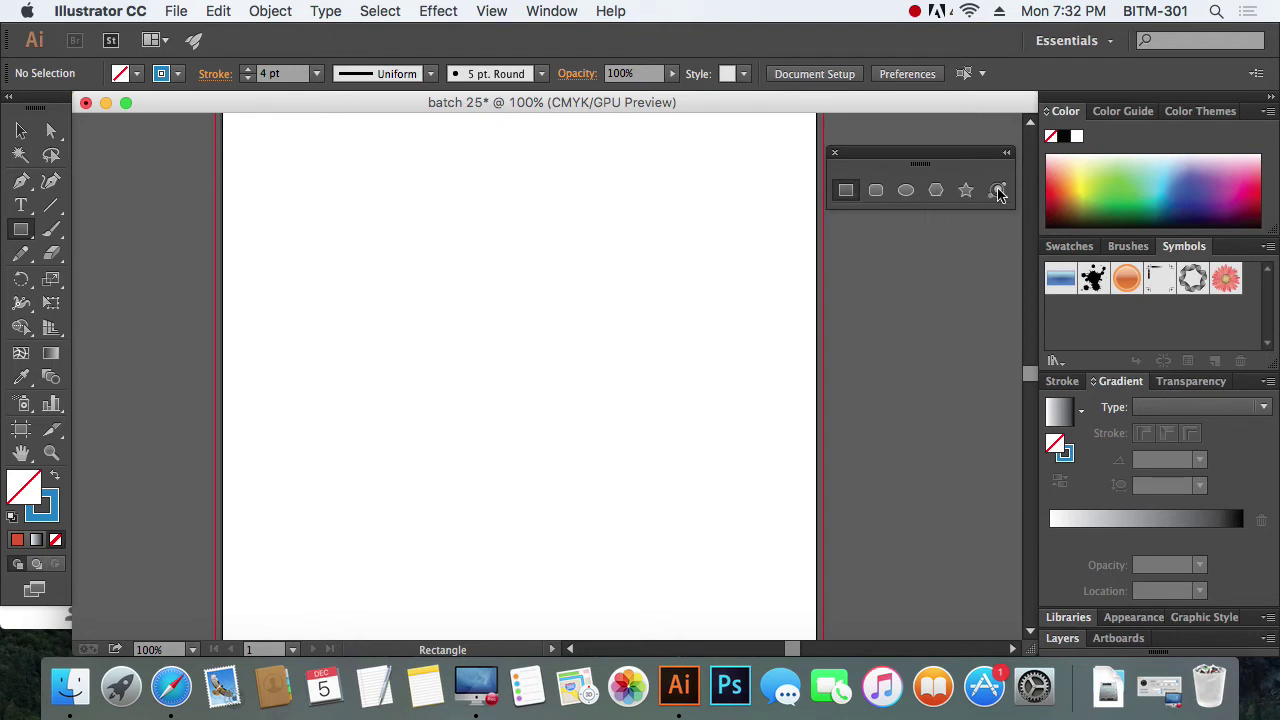
Create a 3 × 1.5 in rectangle by entering its width and height in the Rectangle dialog.
left_click(395, 237)
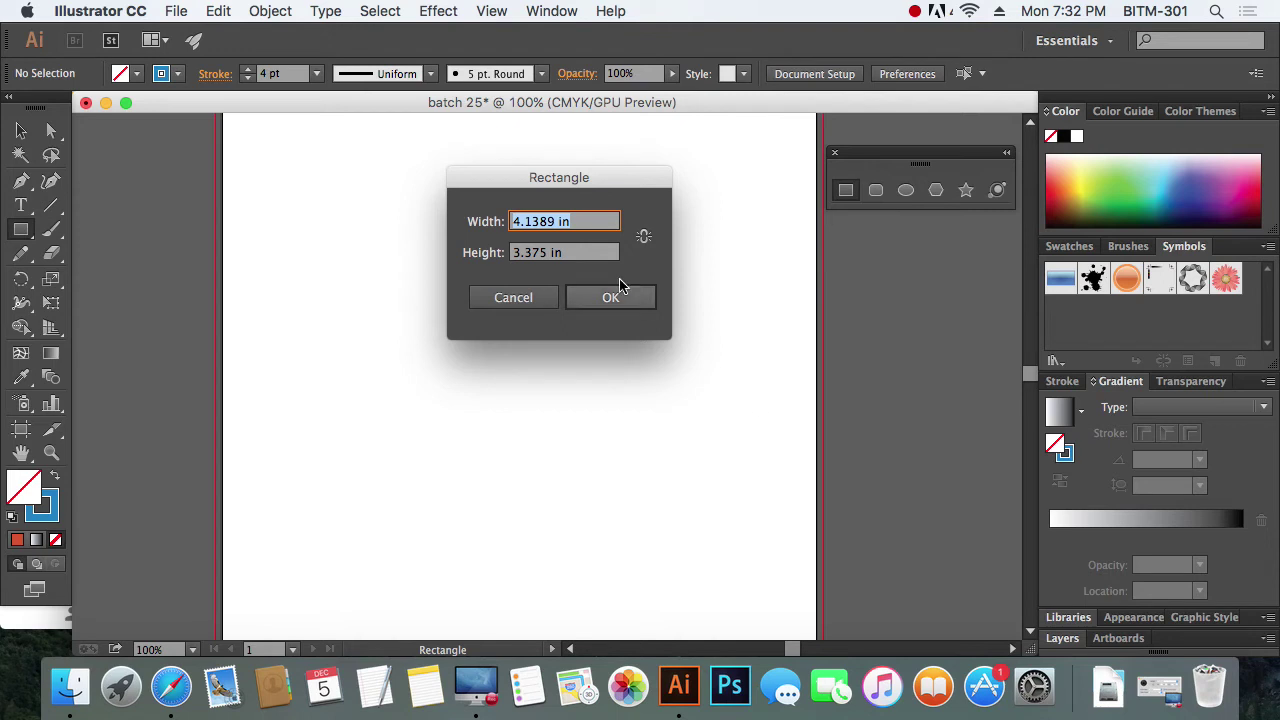
left_click_drag(585, 184, 640, 206)
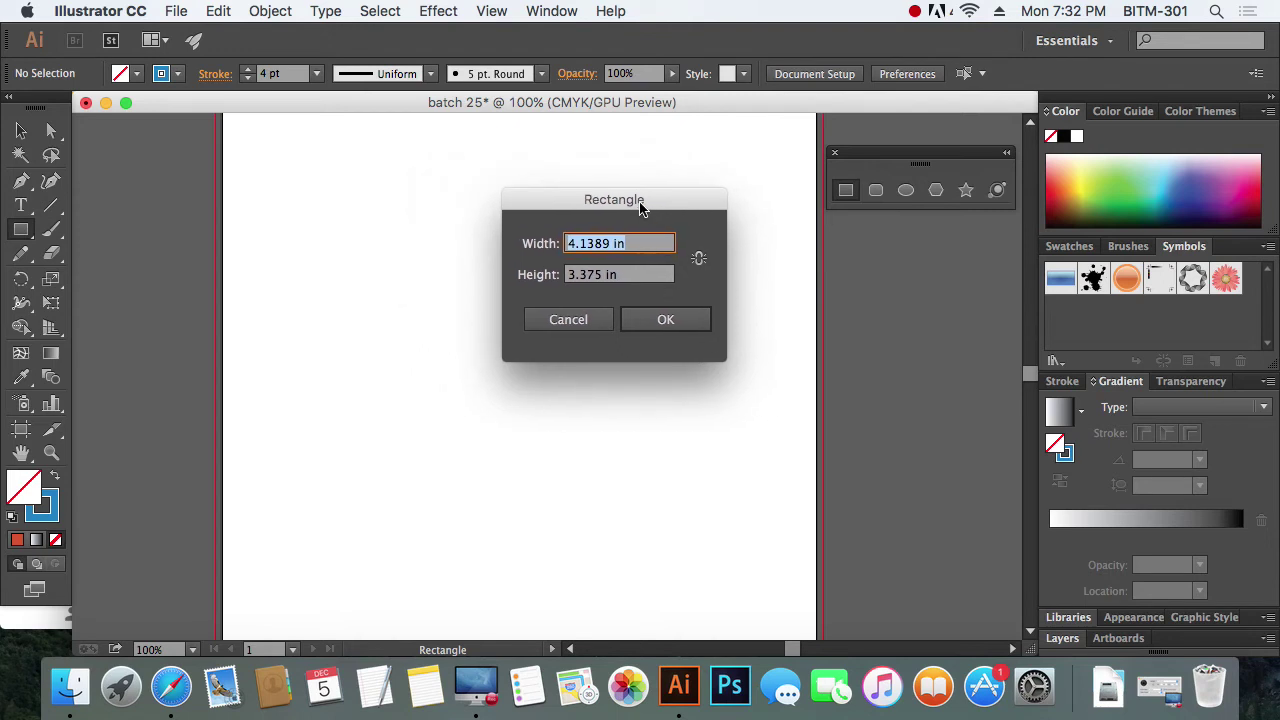
type("3")
key("Tab")
type("1")
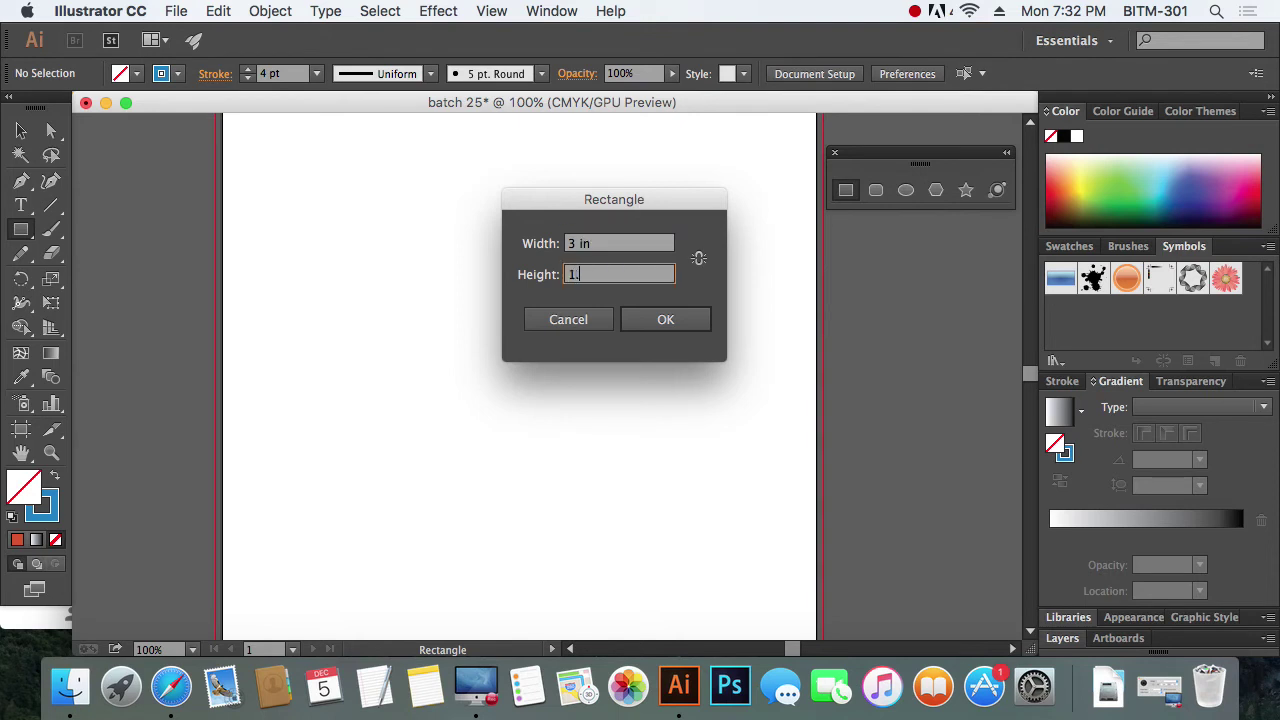
type("5")
key("Return")
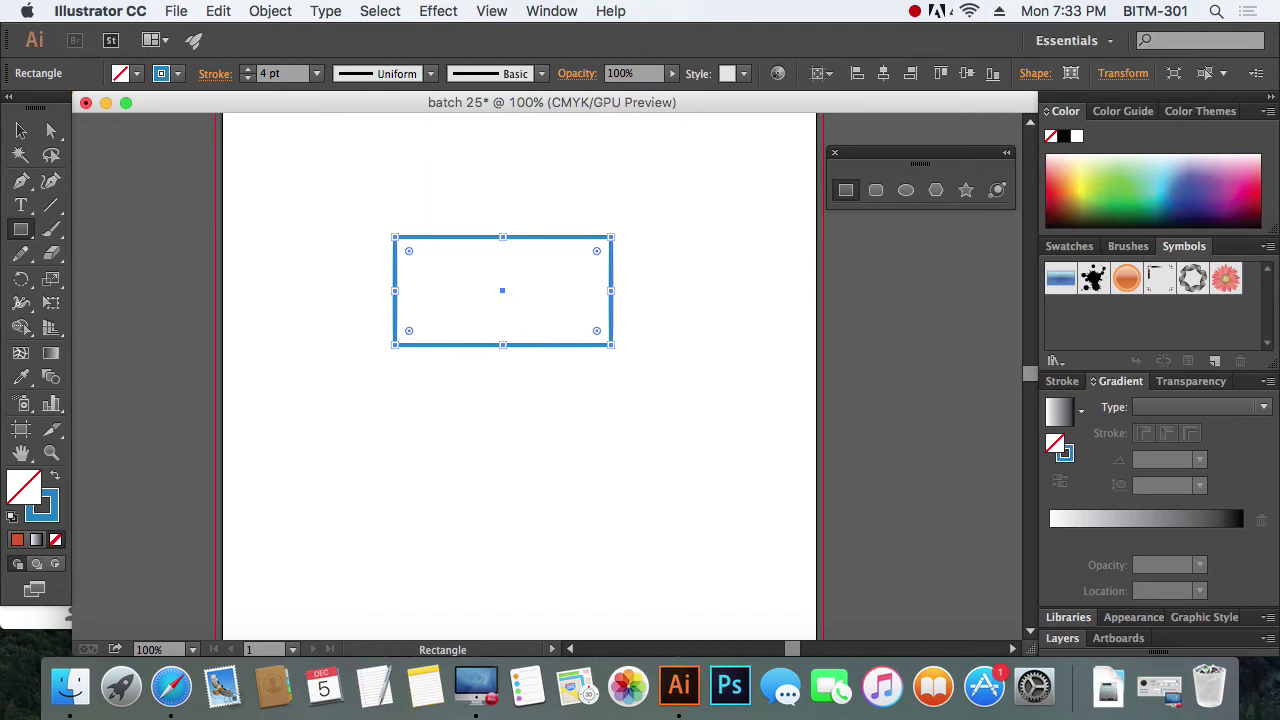
Cancel the Rounded Rectangle dialog and delete the existing rectangle from the artboard.
left_click(876, 190)
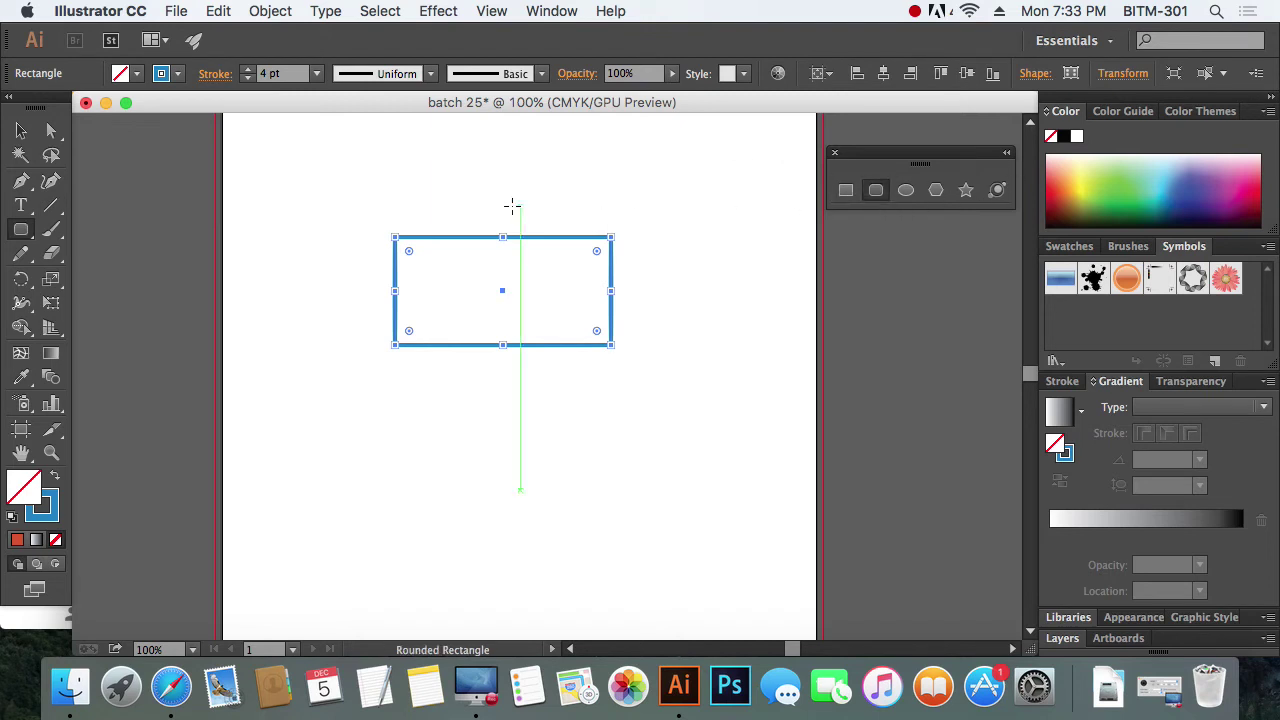
left_click(426, 412)
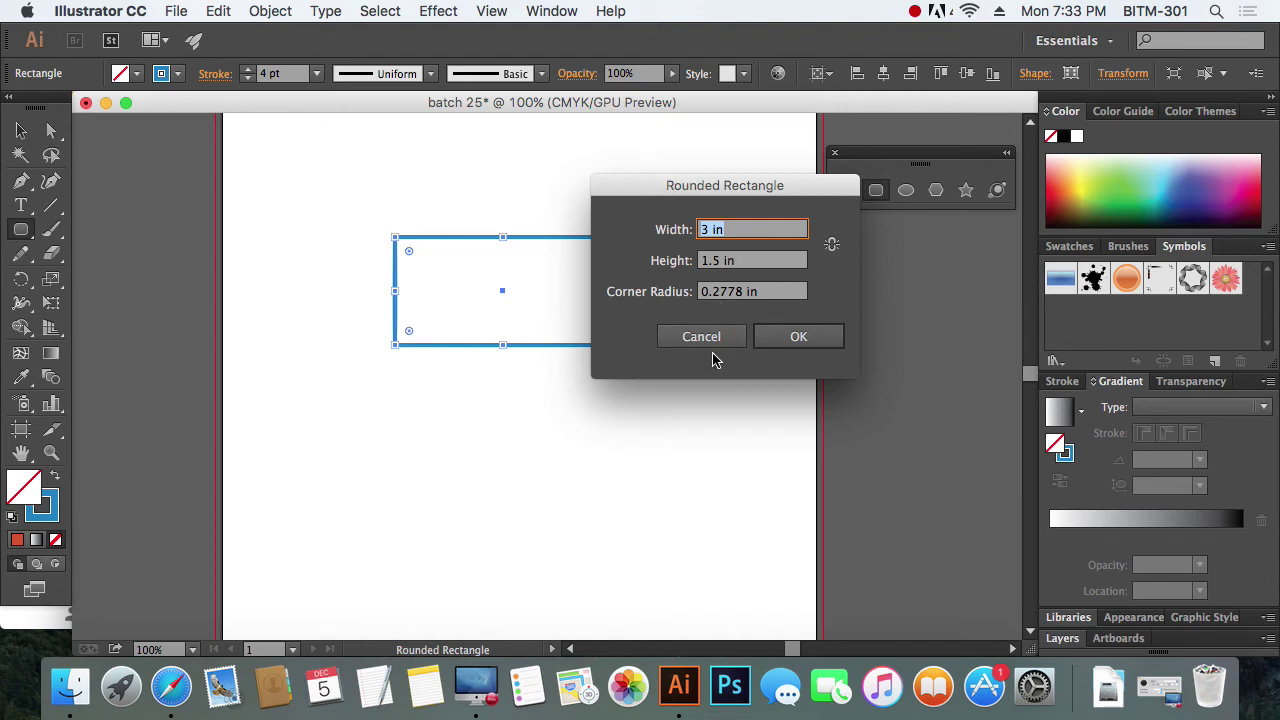
left_click(705, 340)
left_click(21, 131)
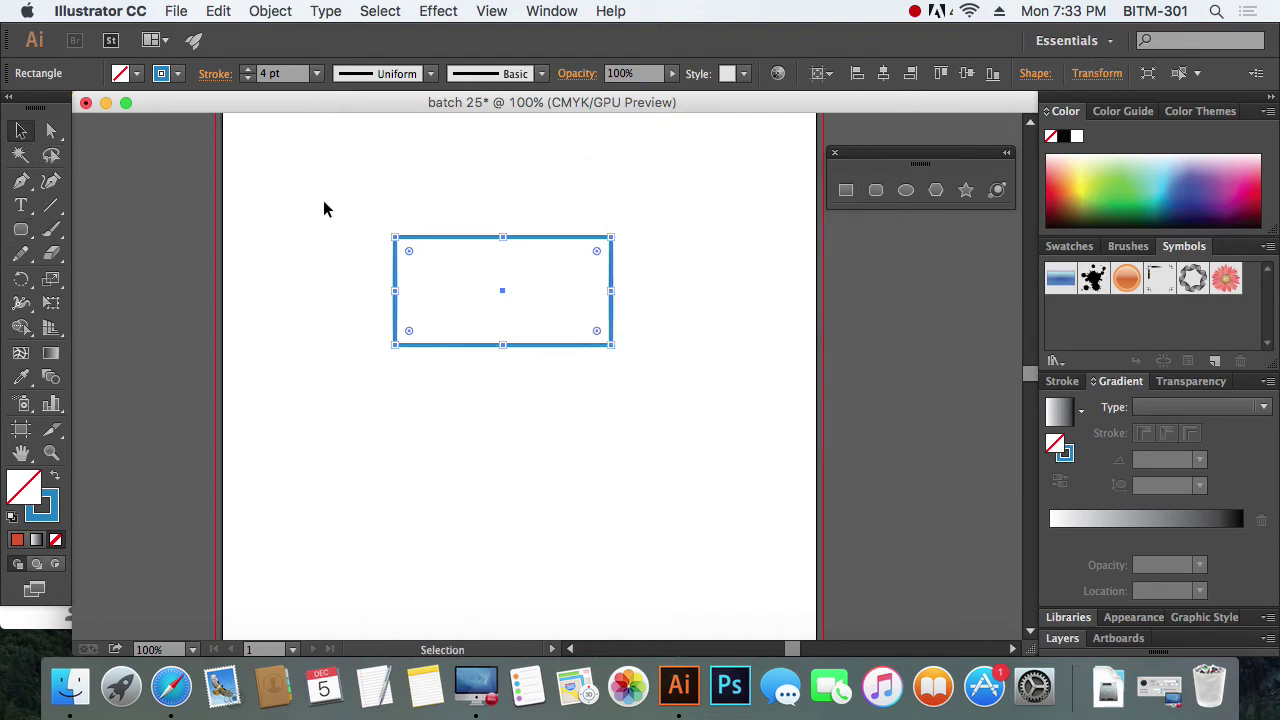
left_click(340, 205)
left_click(394, 238)
key("Delete")
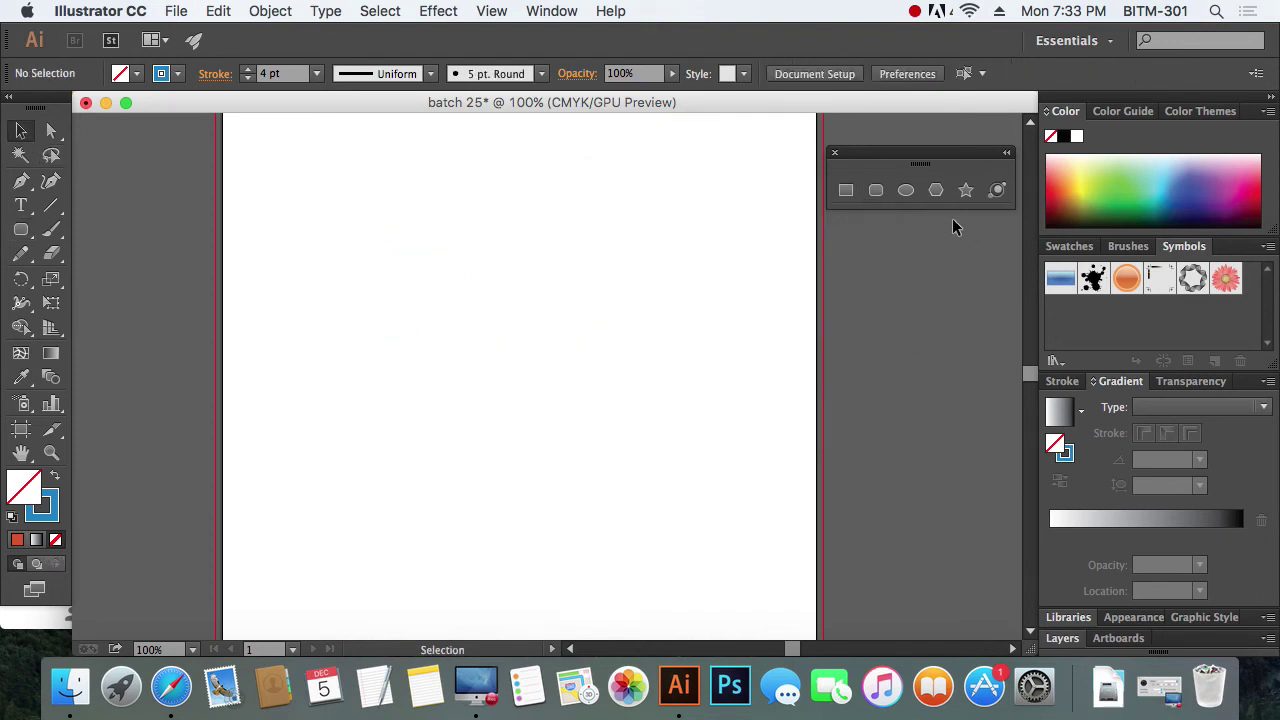
Draw a trial ellipse in the upper middle of the artboard, then delete it.
left_click(906, 190)
left_click_drag(394, 231, 628, 436)
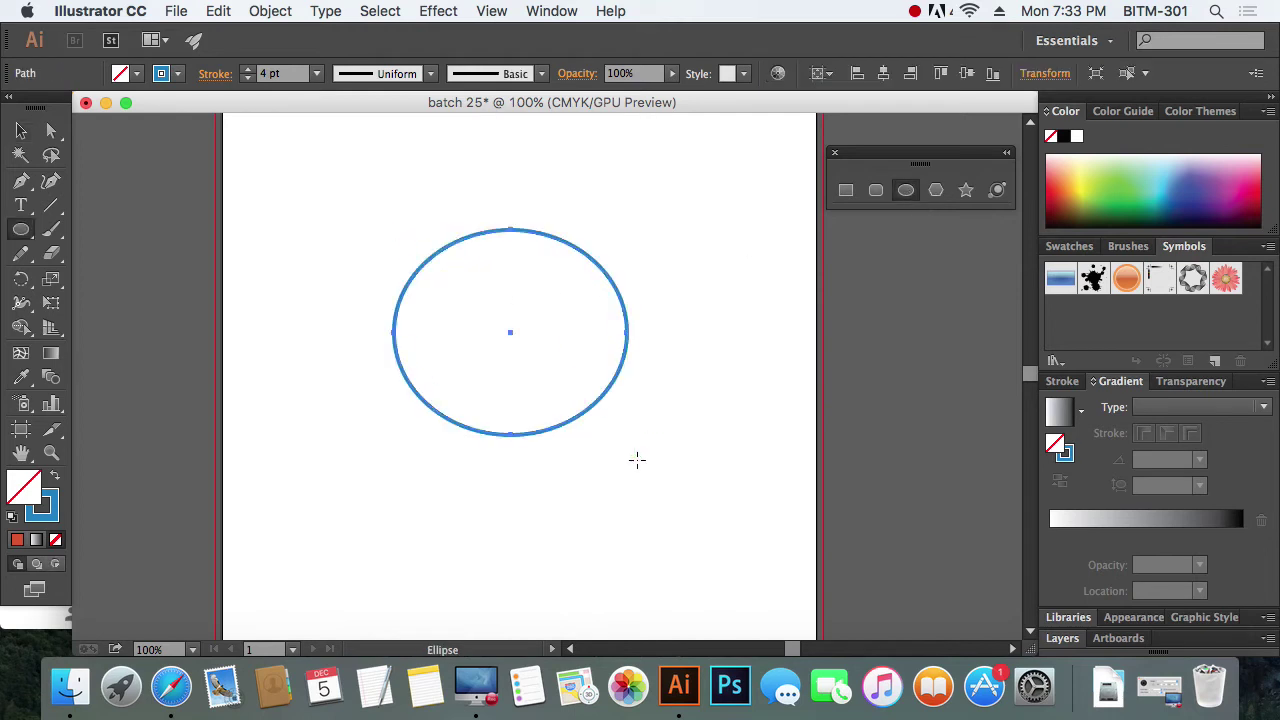
key("Delete")
left_click(936, 190)
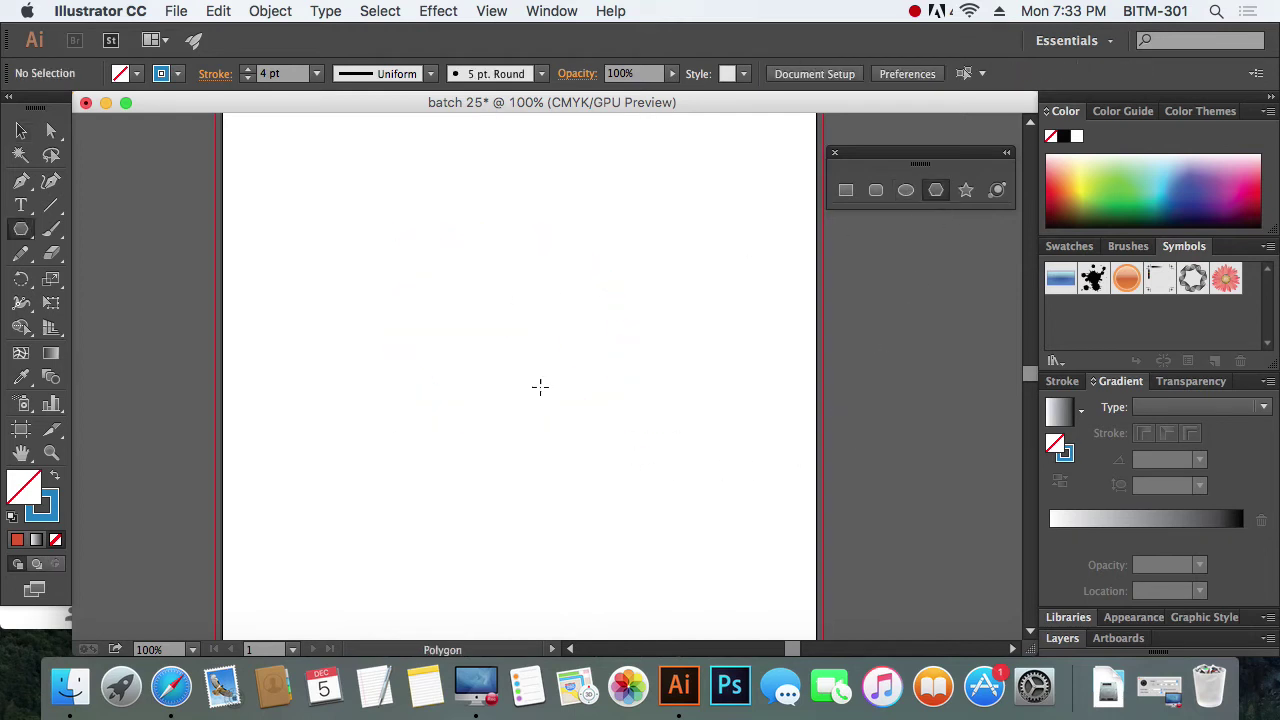
mouse_move(429, 277)
left_mouse_down()
mouse_move(520, 338)
mouse_move(538, 241)
mouse_move(549, 326)
mouse_move(549, 293)
left_mouse_up()
key("Down")
key("Down")
key("Down")
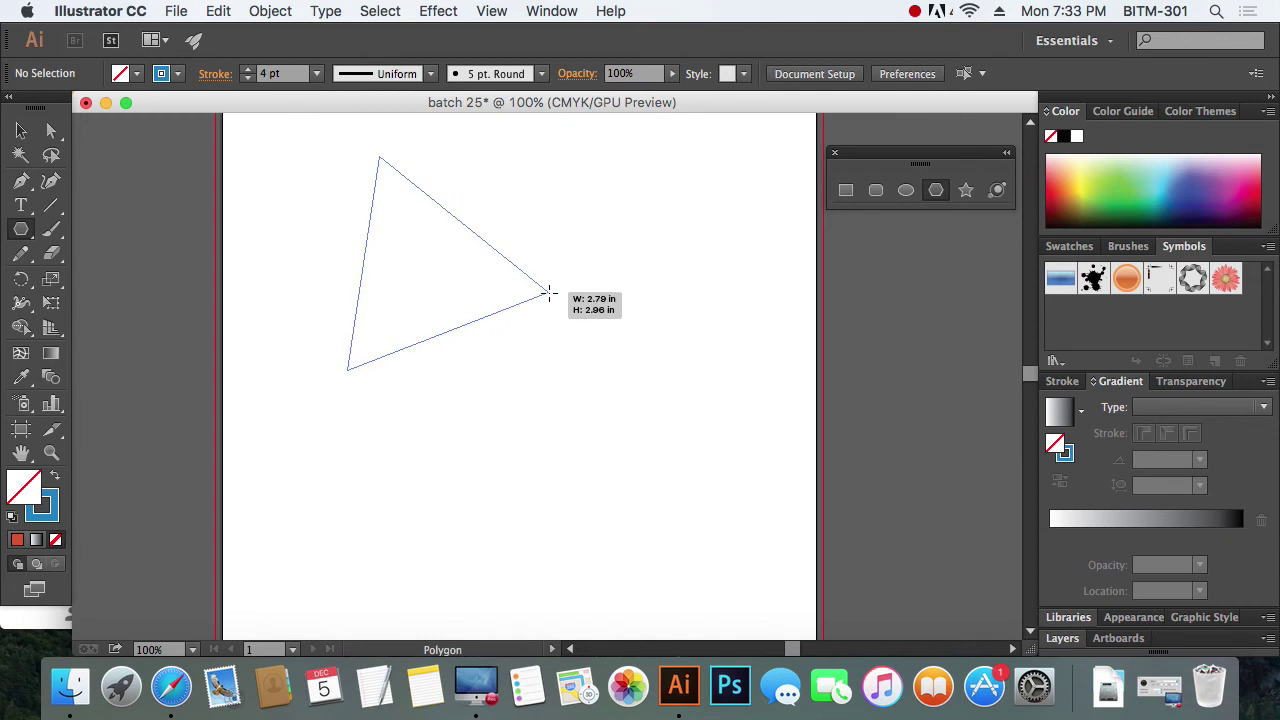
left_click_drag(549, 293, 548, 293)
key("Up")
key("Up")
key("Up")
key("Up")
key("Up")
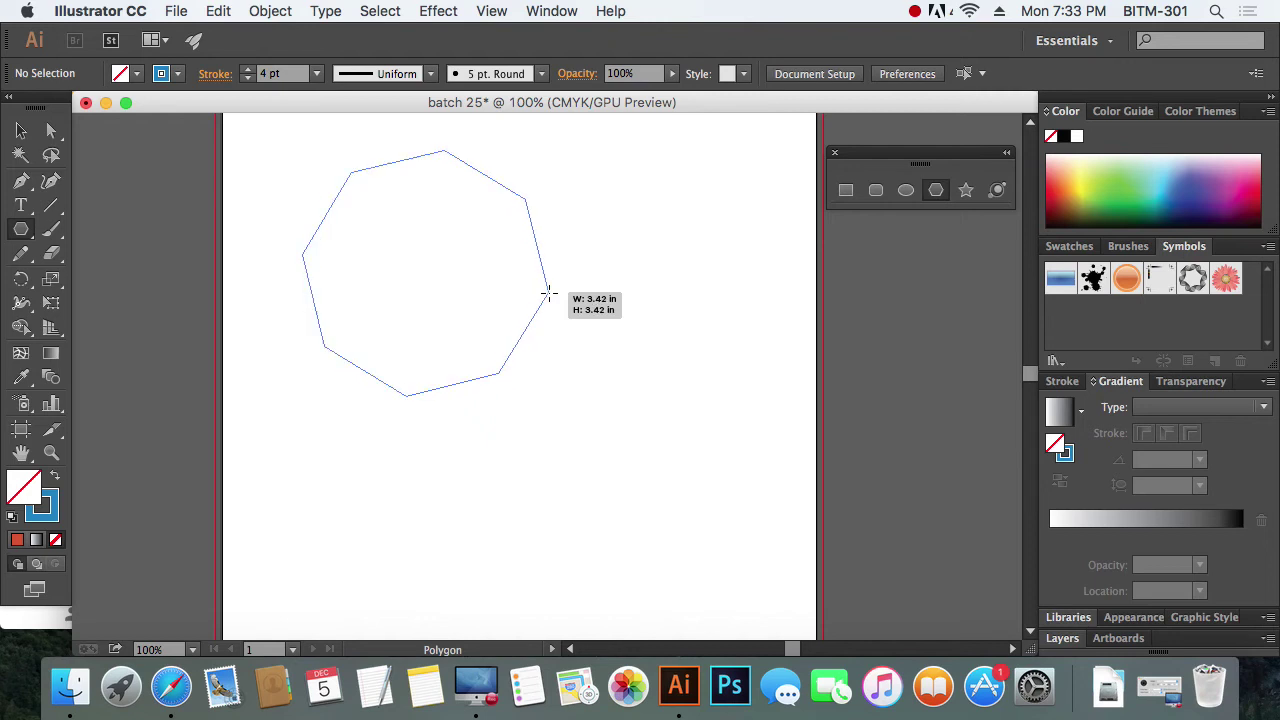
key("Up")
key("Up")
key("Up")
key("Up")
key("Up")
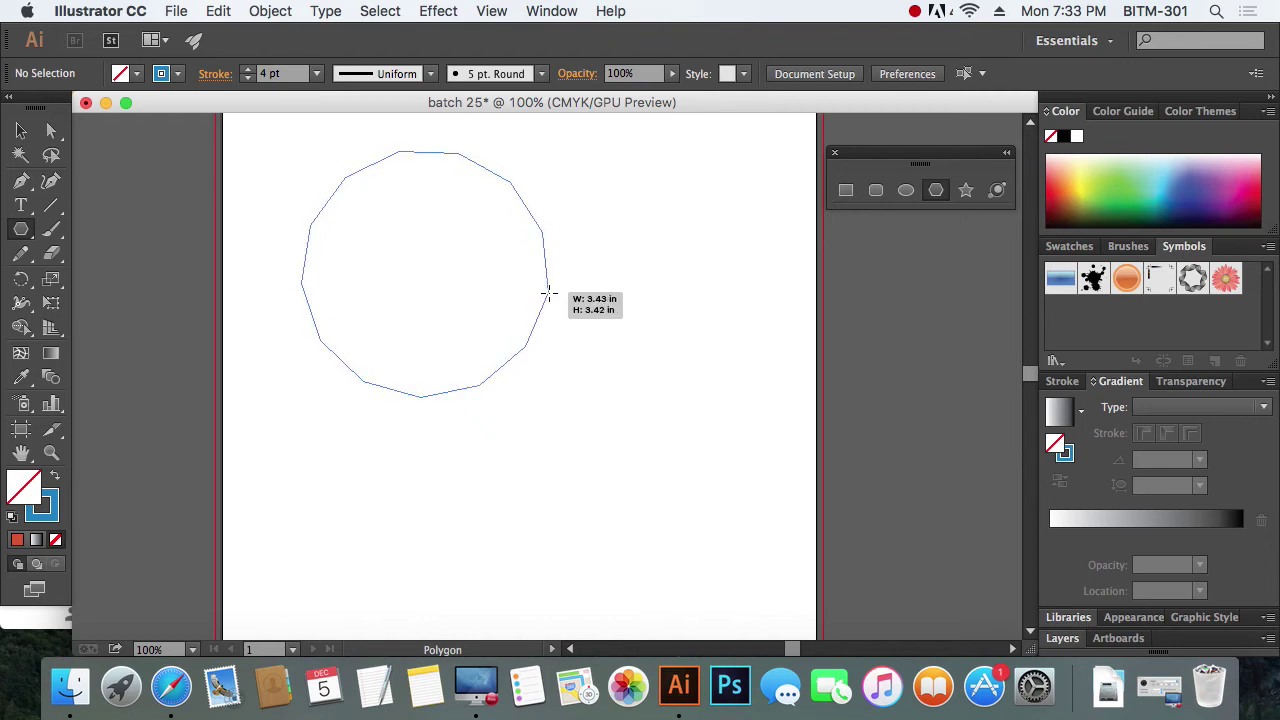
key("Down")
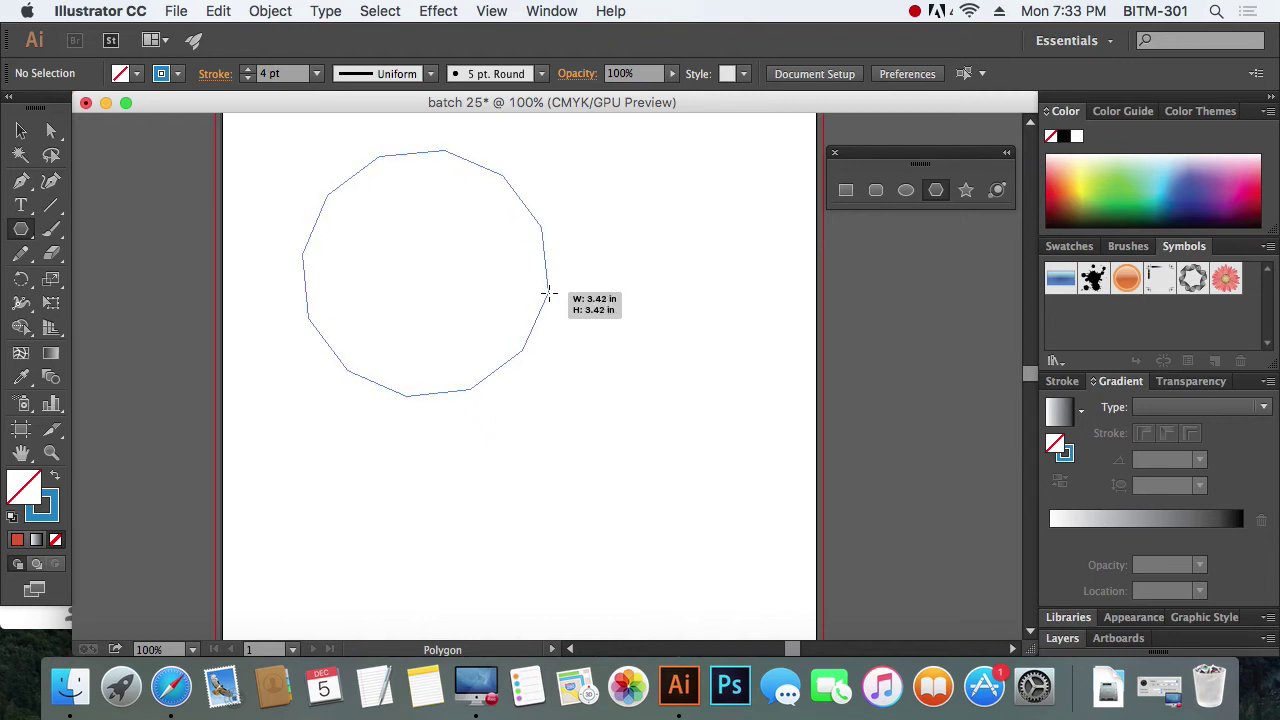
key("Up")
key("Up")
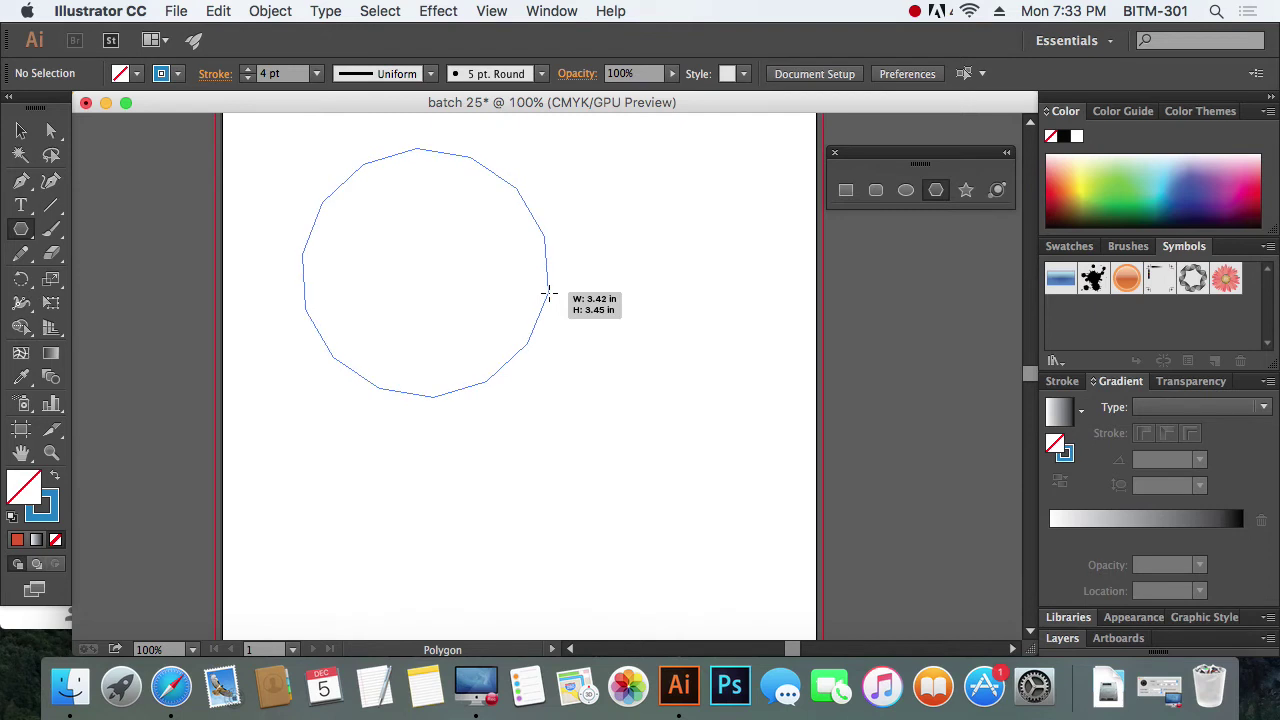
key("Down")
key("Down")
key("Down")
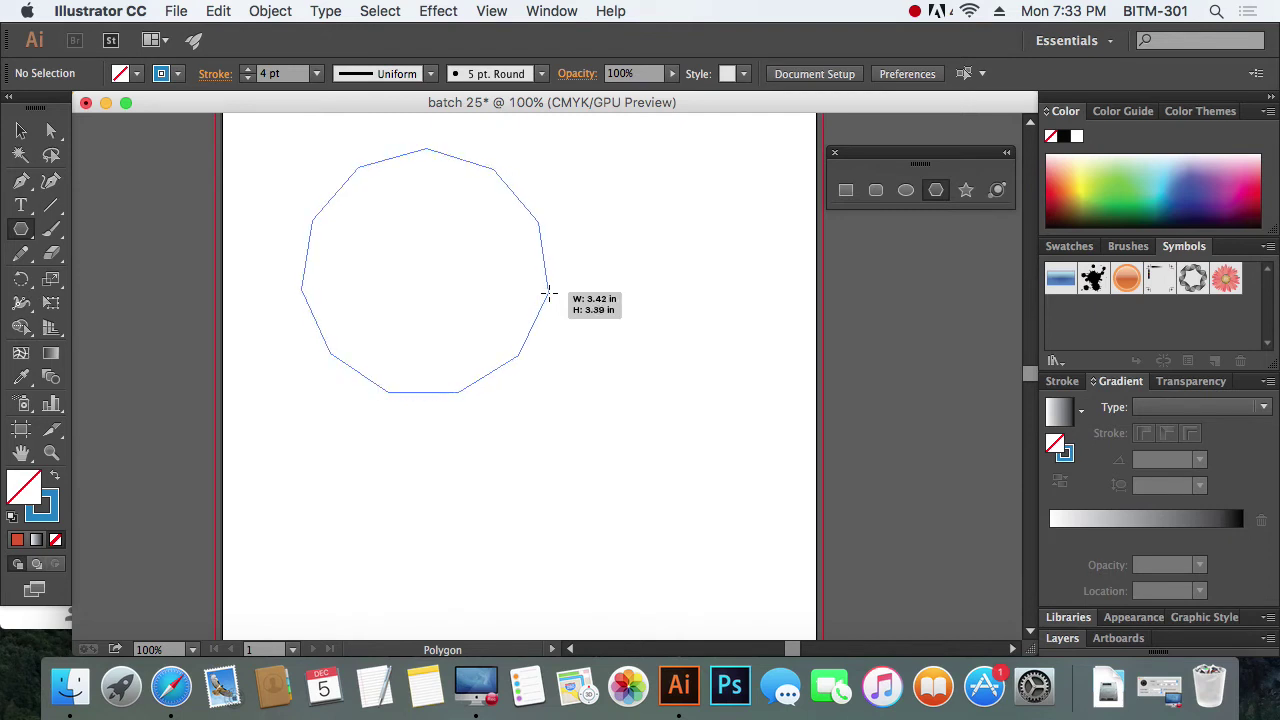
key("Up")
key("Up")
key("Up")
key("Down")
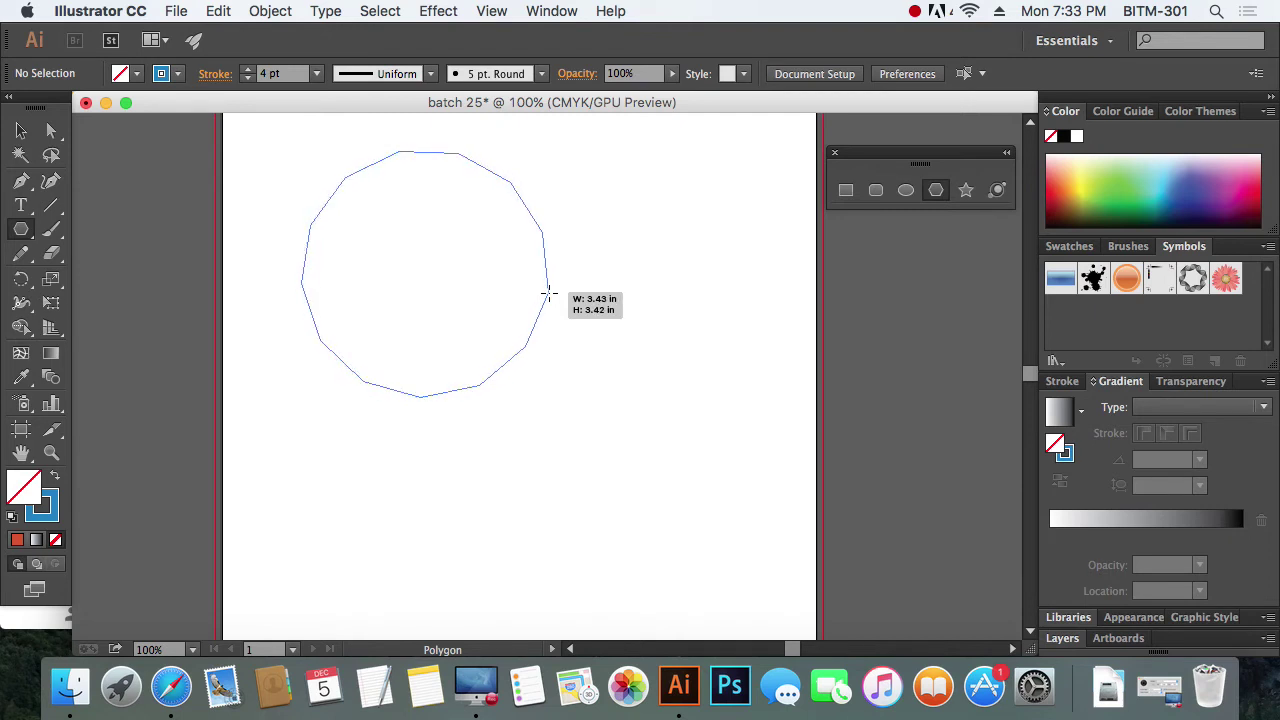
key("Down")
key("Down")
key("Down")
key("Down")
key("Down")
key("Down")
key("Down")
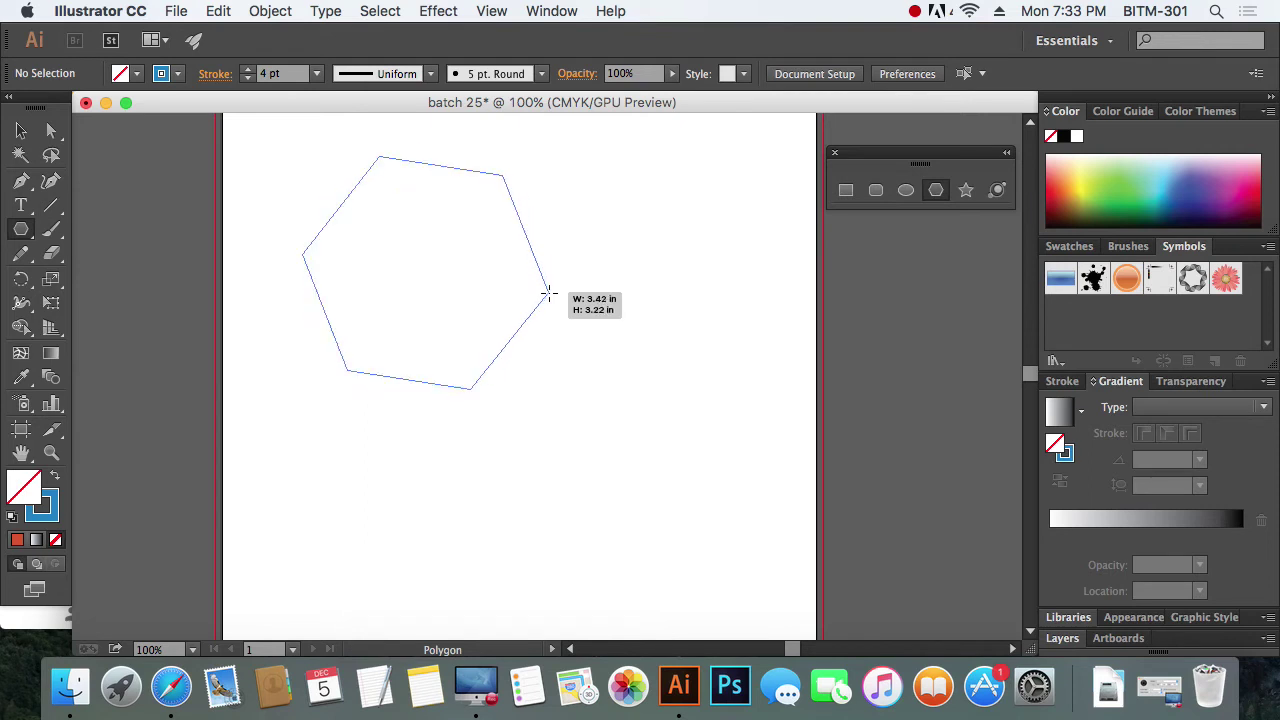
key("Up")
key("Up")
key("Up")
key("Up")
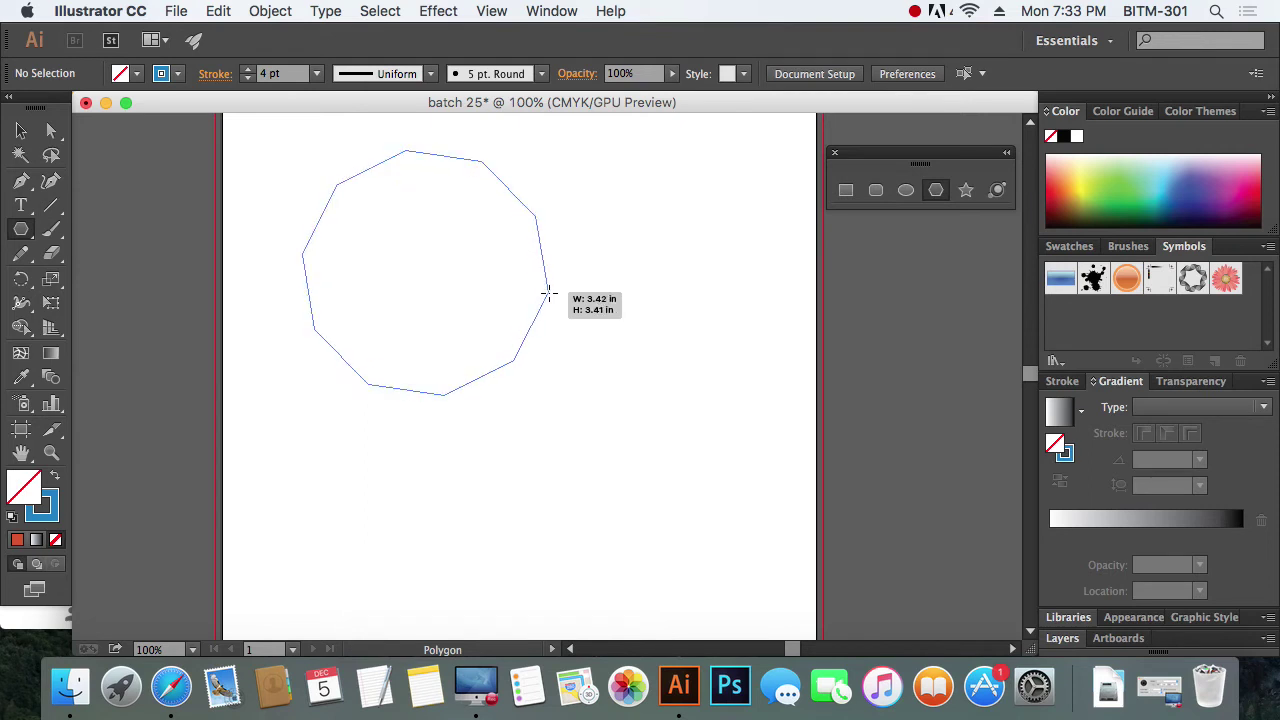
left_click_drag(548, 294, 548, 294)
key("Delete")
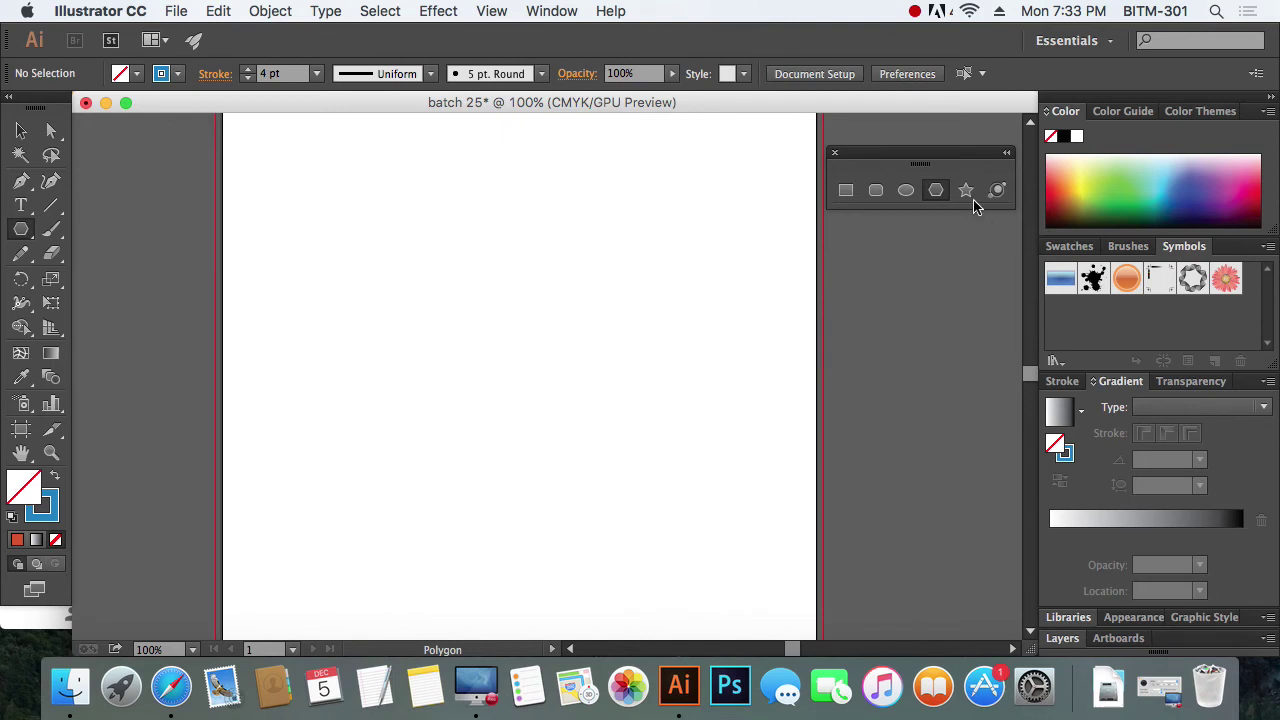
Drag a star out from its centre, raising and lowering its point count with the arrow keys.
left_click(966, 190)
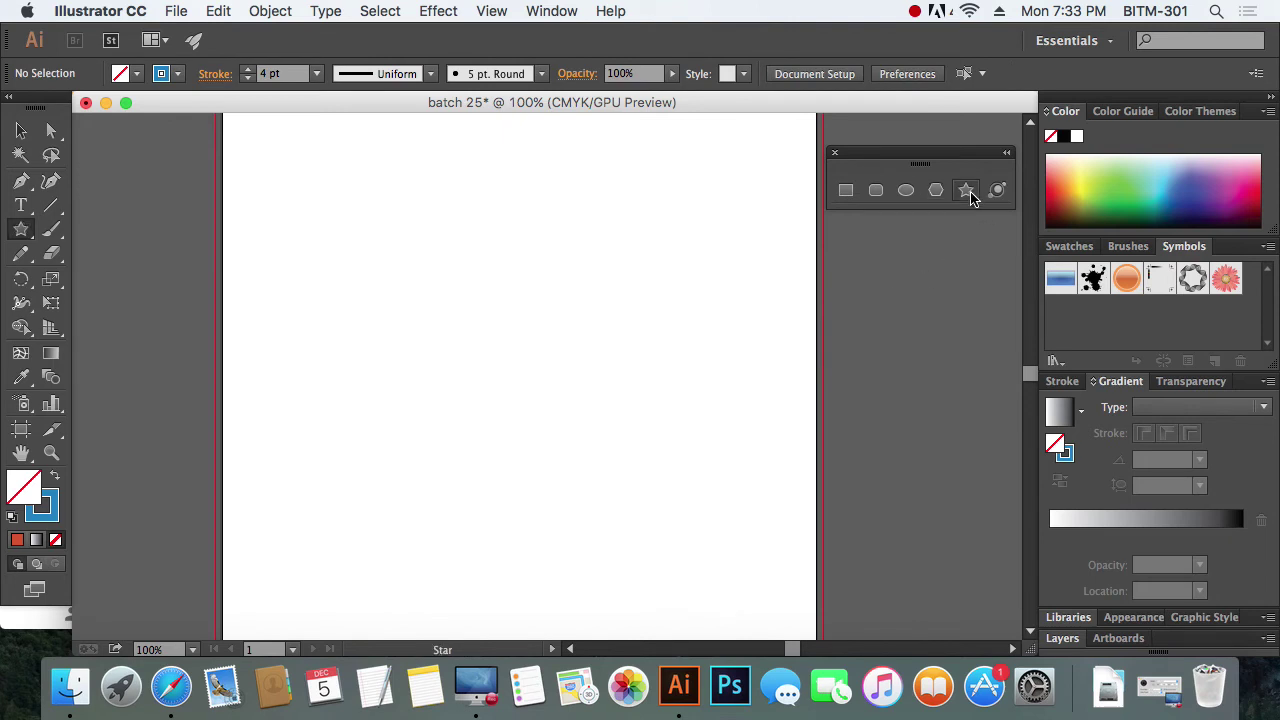
mouse_move(434, 314)
left_mouse_down()
mouse_move(576, 316)
mouse_move(604, 291)
left_mouse_up()
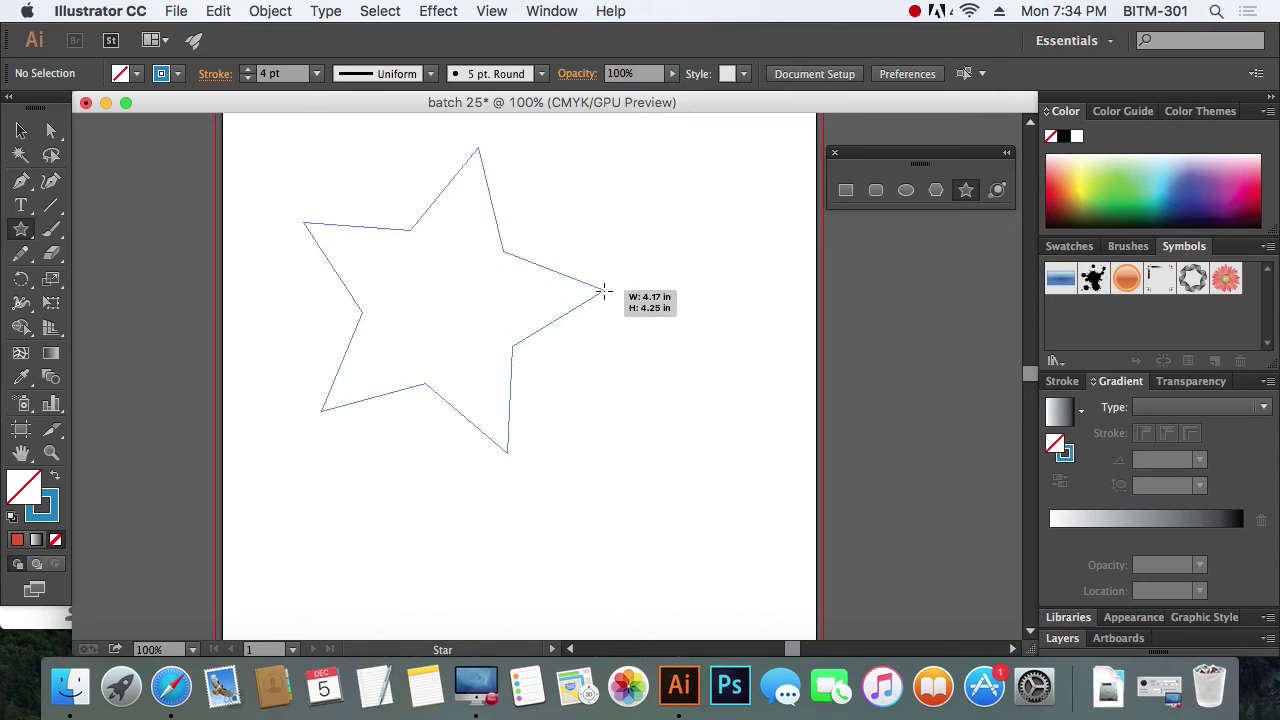
key("Up")
key("Up")
key("Up")
key("Up")
key("Up")
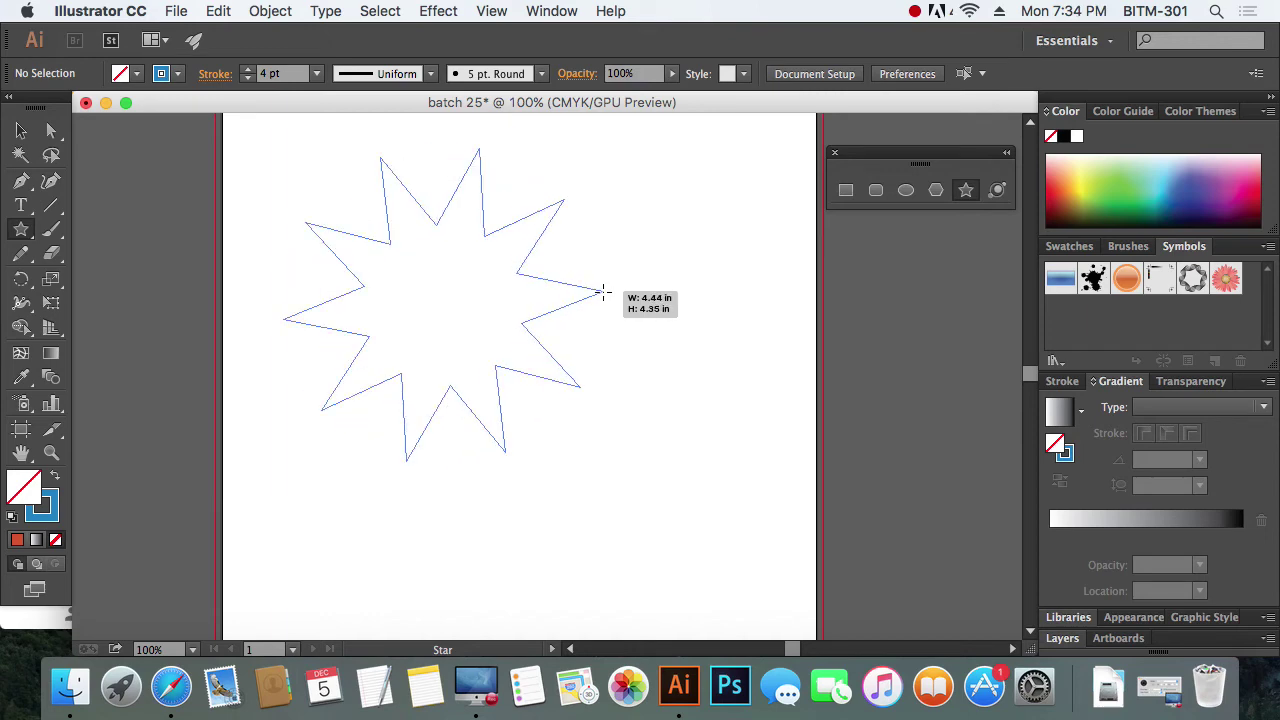
key("Up")
key("Up")
key("Up")
key("Up")
key("Up")
key("Up")
key("Up")
key("Up")
key("Up")
key("Up")
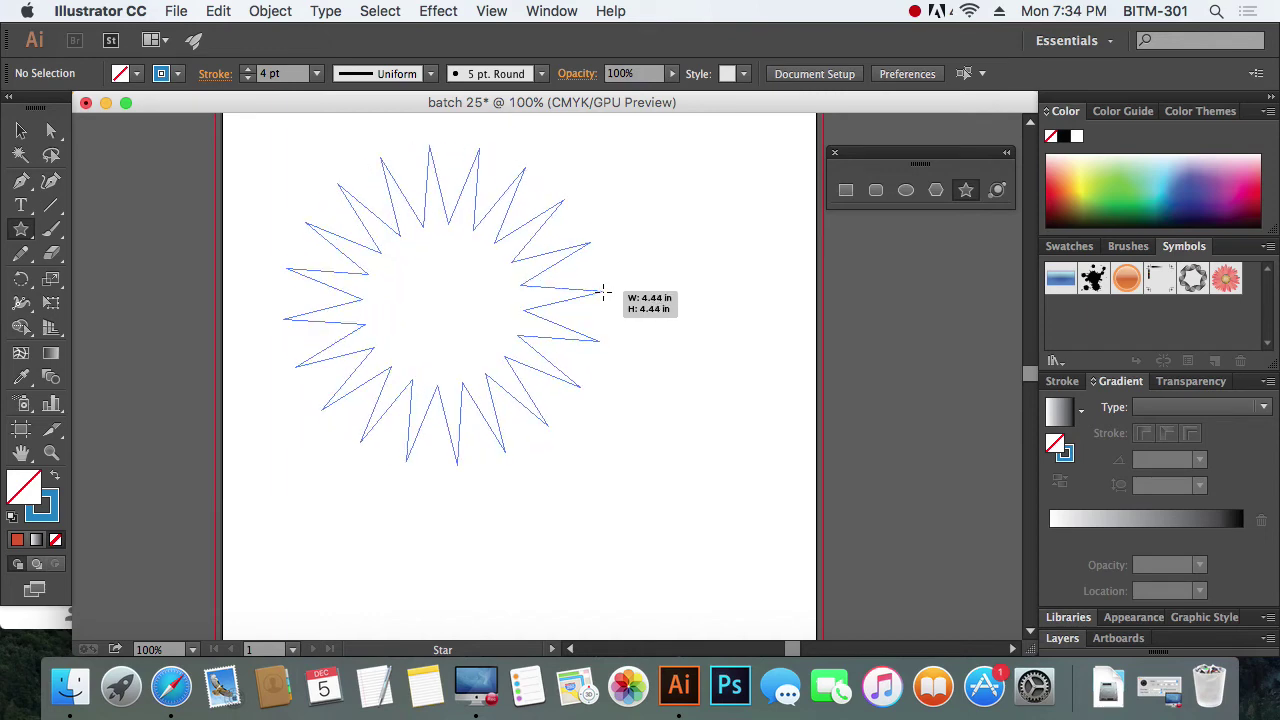
key("Up")
key("Up")
key("Up")
key("Up")
key("Up")
key("Up")
key("Up")
key("Up")
key("Up")
key("Up")
key("Up")
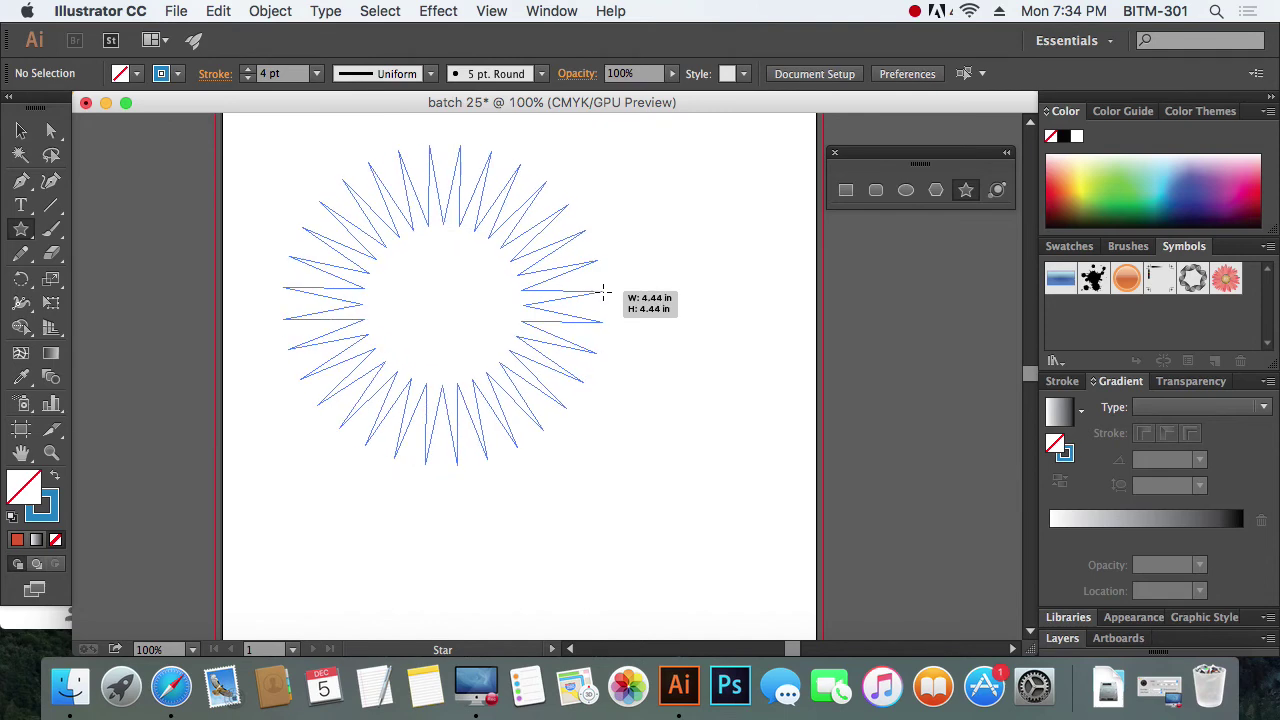
key("Down")
key("Down")
key("Down")
key("Down")
key("Down")
key("Down")
key("Down")
key("Down")
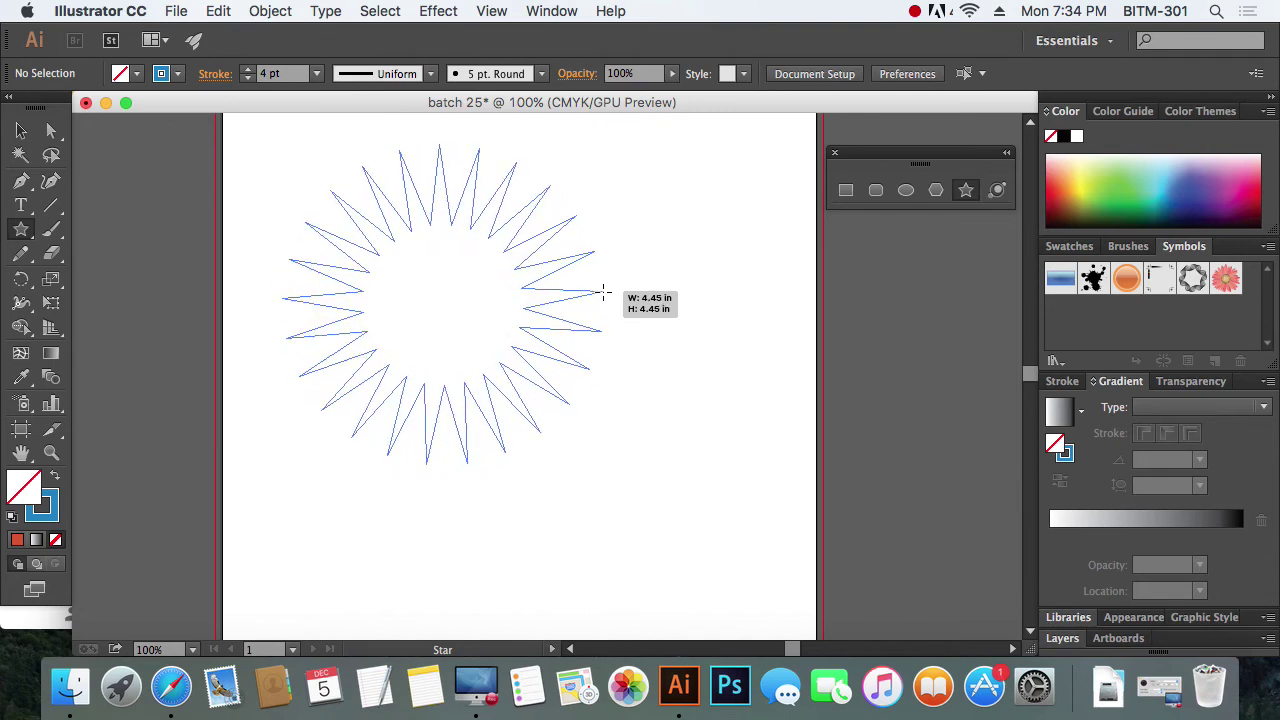
key("Down")
key("Down")
key("Down")
key("Down")
key("Down")
key("Down")
key("Down")
key("Down")
key("Down")
key("Down")
key("Down")
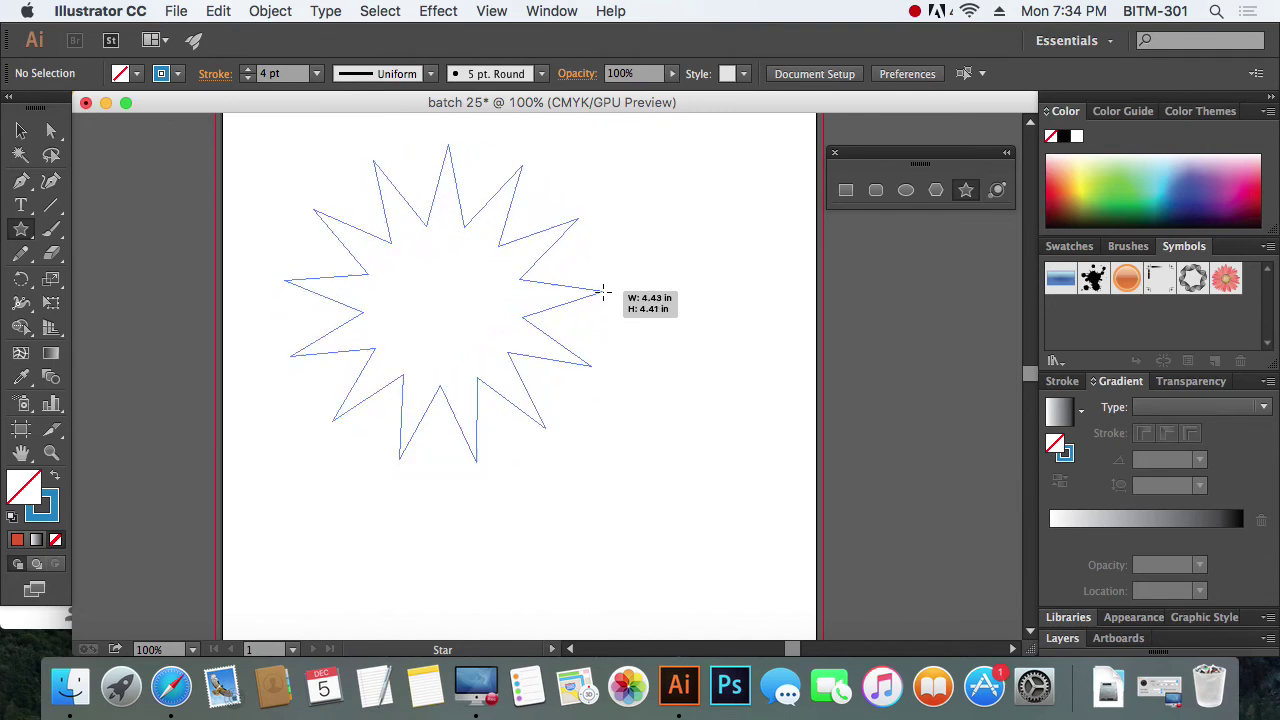
key("Down")
key("Down")
key("Down")
key("Down")
key("Down")
key("Down")
key("Down")
key("Down")
key("Down")
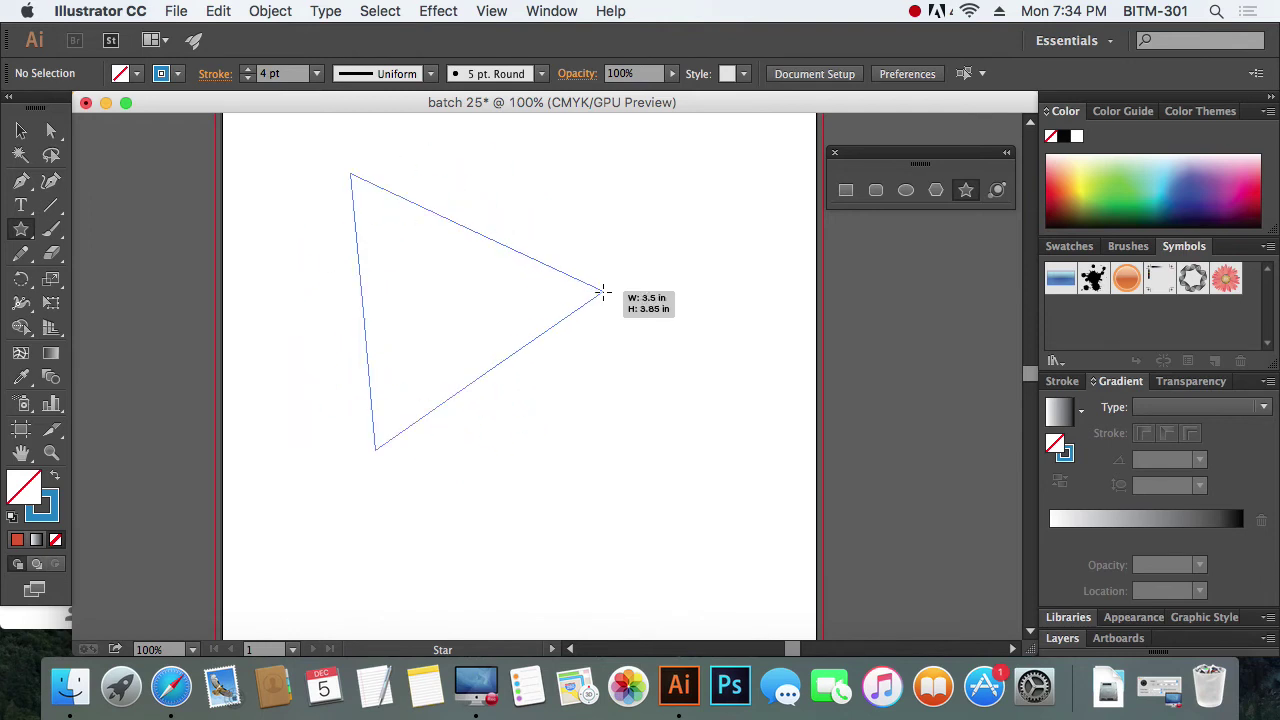
key("Up")
key("Up")
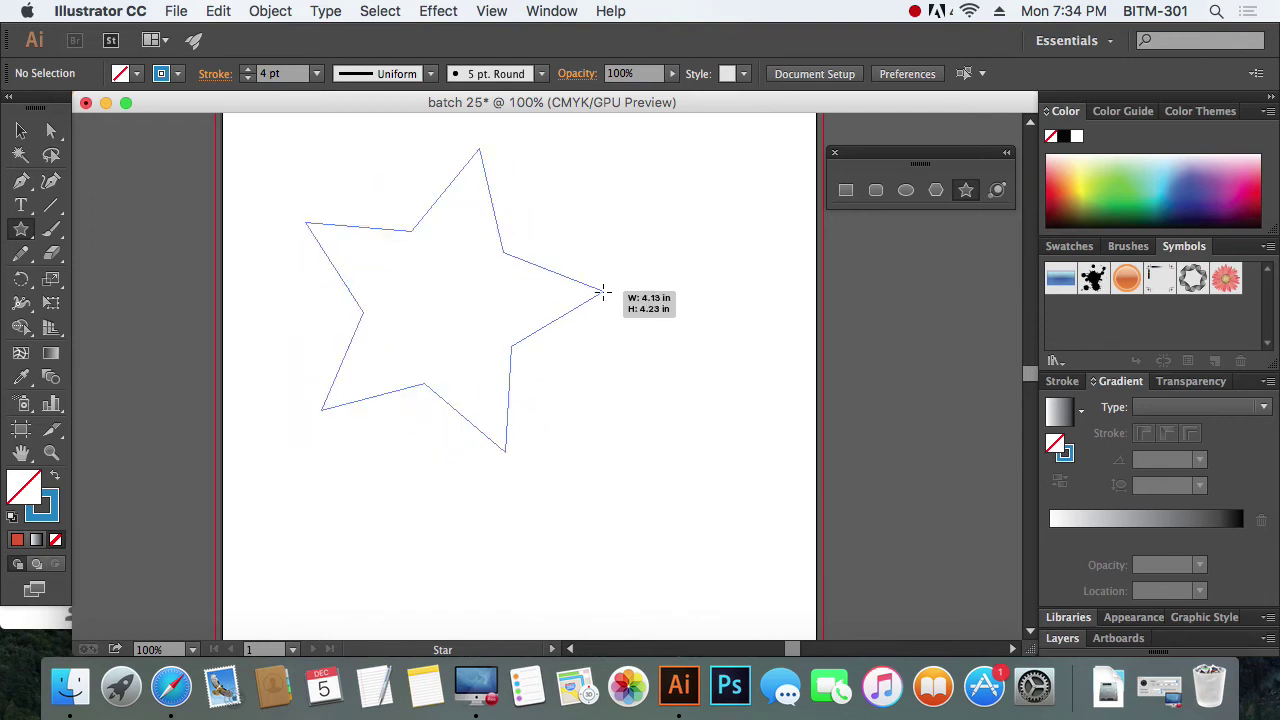
key("Up")
key("Up")
key("Up")
key("Up")
key("Up")
key("Up")
key("Up")
key("Up")
key("Up")
key("Up")
key("Up")
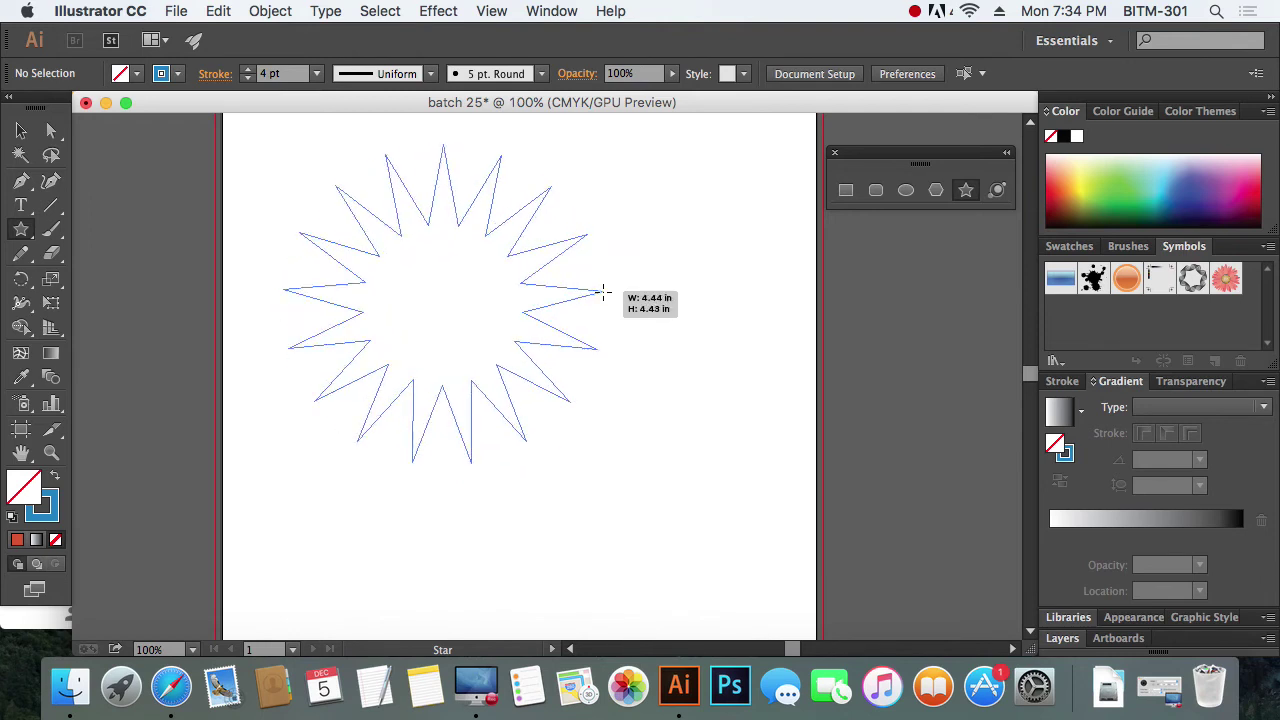
key("Up")
key("Up")
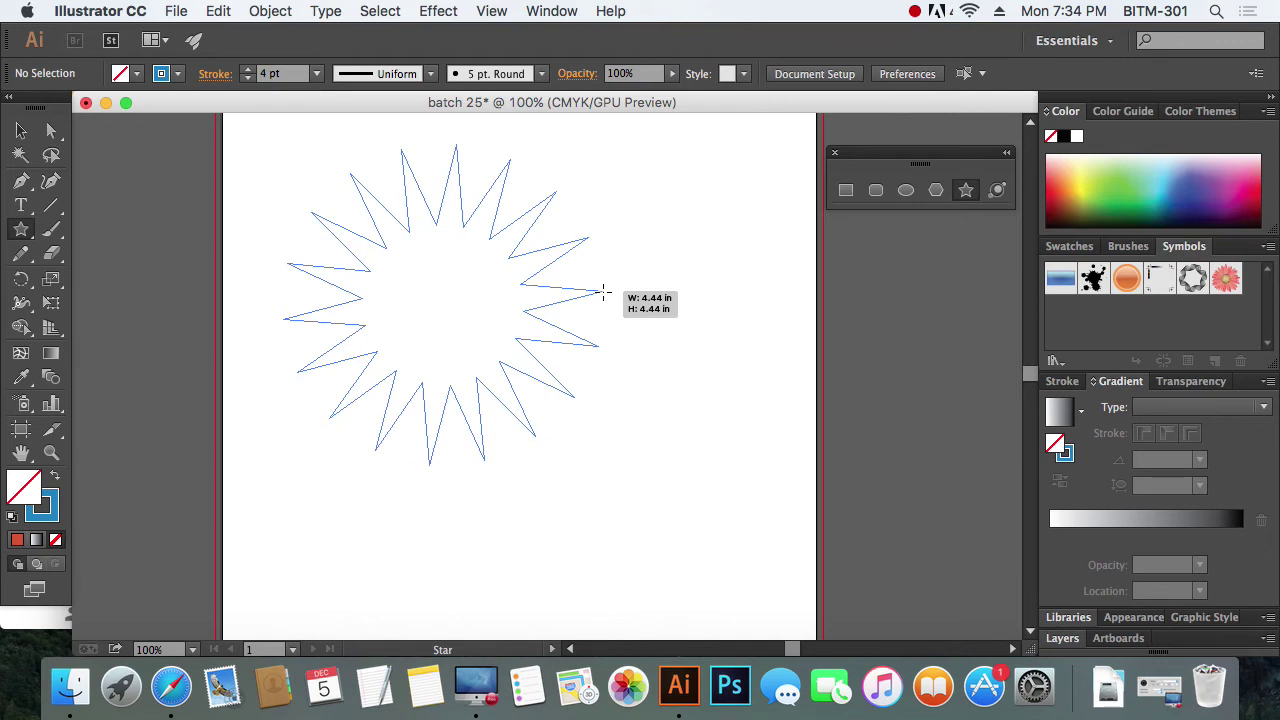
Resize the star with deeper points to about 3.14 by 3.18 inches.
left_click_drag(603, 291, 545, 303)
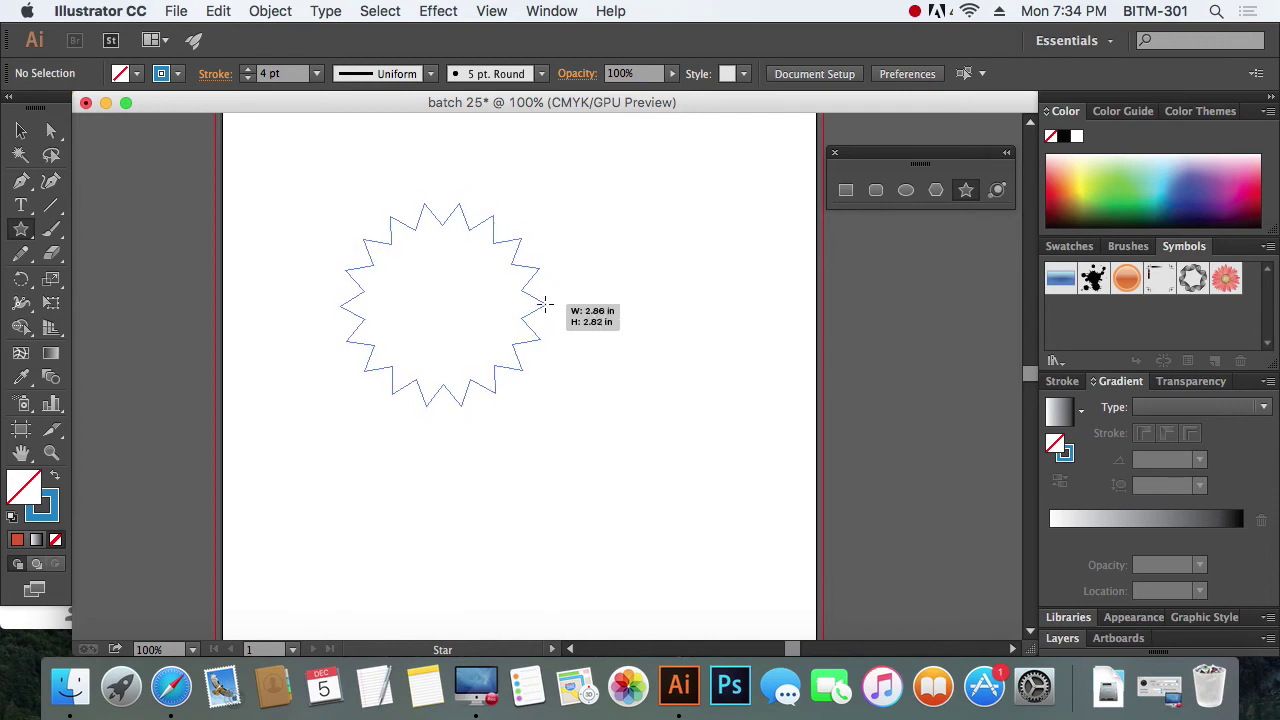
mouse_move(545, 303)
left_mouse_down()
mouse_move(577, 296)
mouse_move(501, 297)
mouse_move(656, 292)
mouse_move(511, 293)
left_mouse_up()
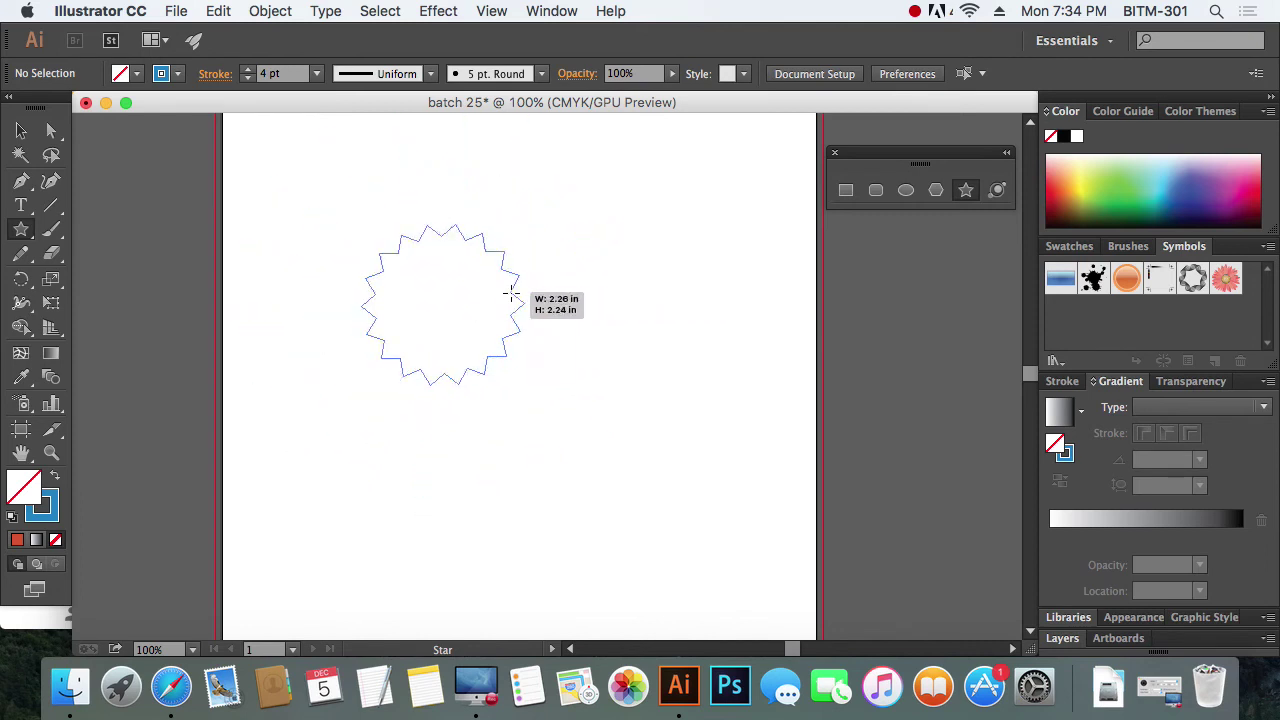
mouse_move(511, 293)
left_mouse_down()
mouse_move(616, 284)
mouse_move(488, 307)
left_mouse_up()
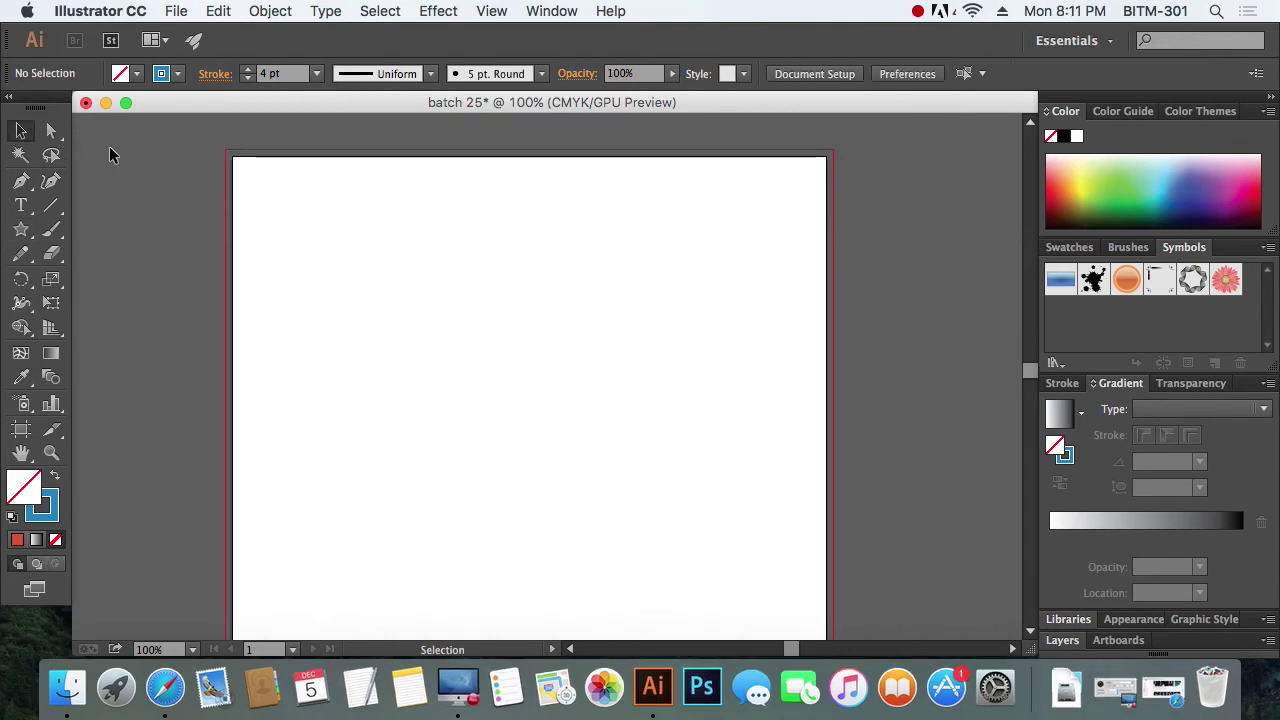
Cycle through the Eraser and Selection tools, leaving the Direct Selection tool active.
left_click(51, 253)
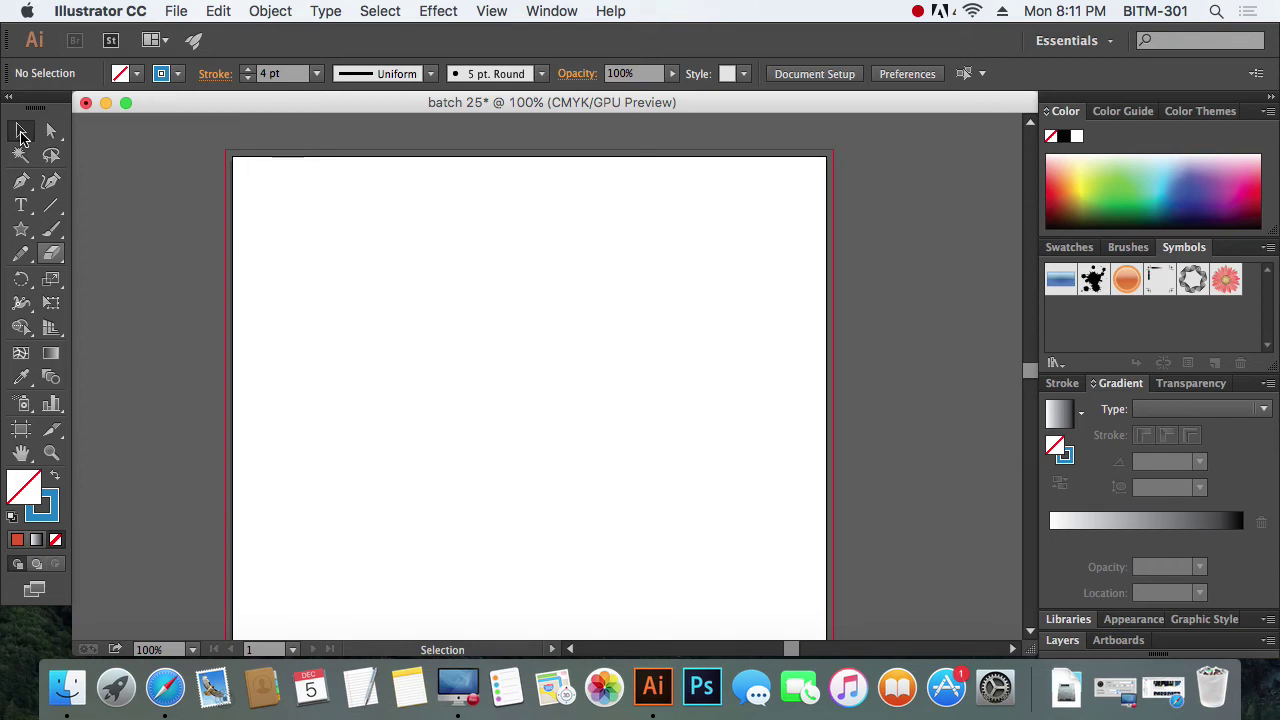
left_click(20, 134)
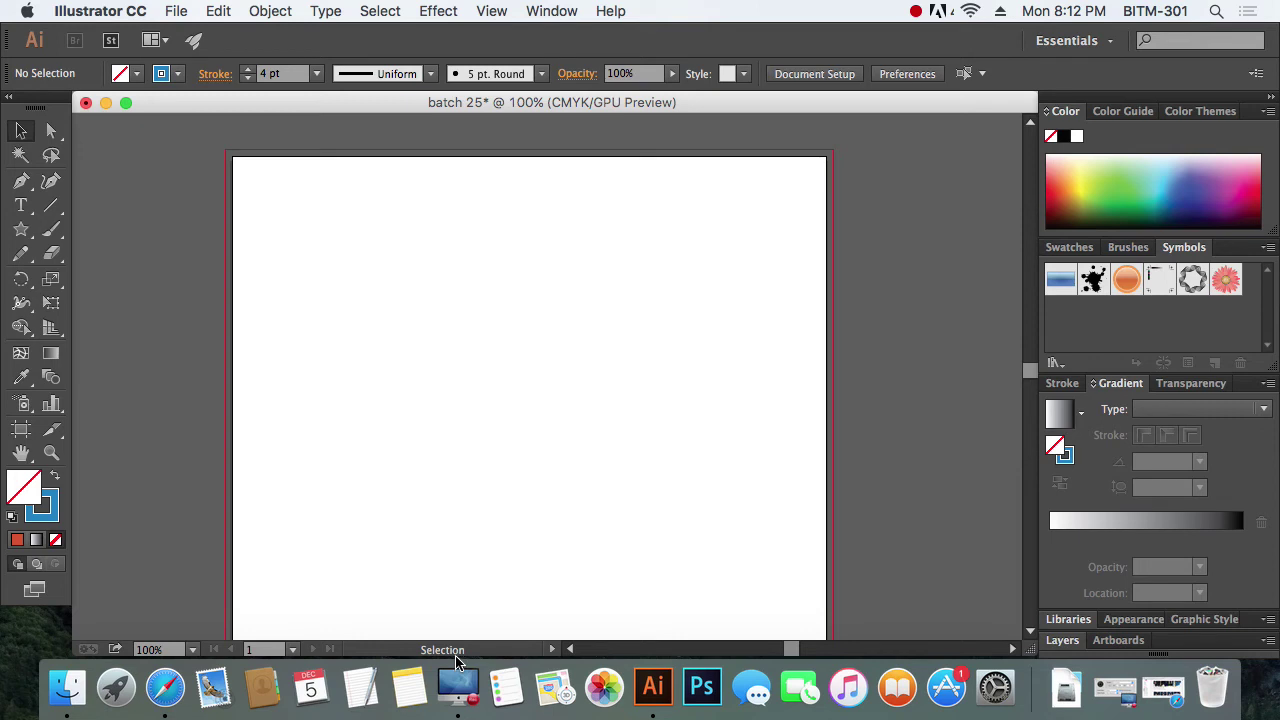
left_click(53, 134)
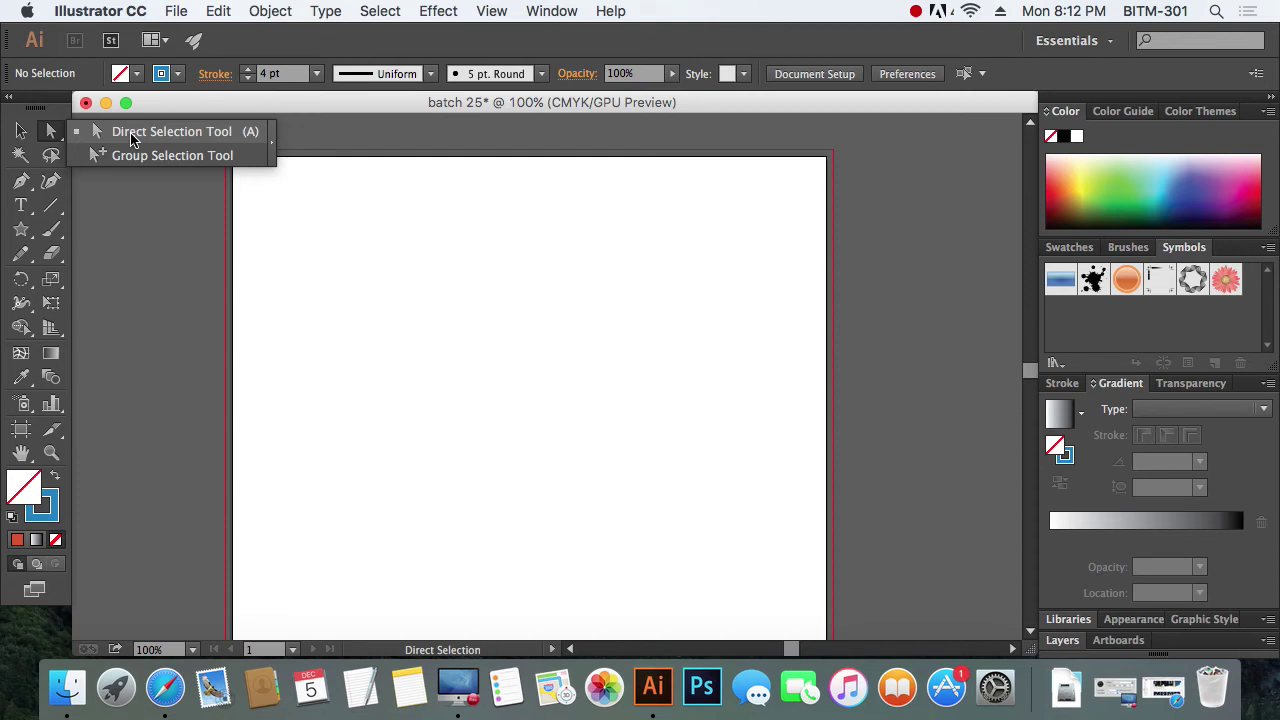
left_click(131, 139)
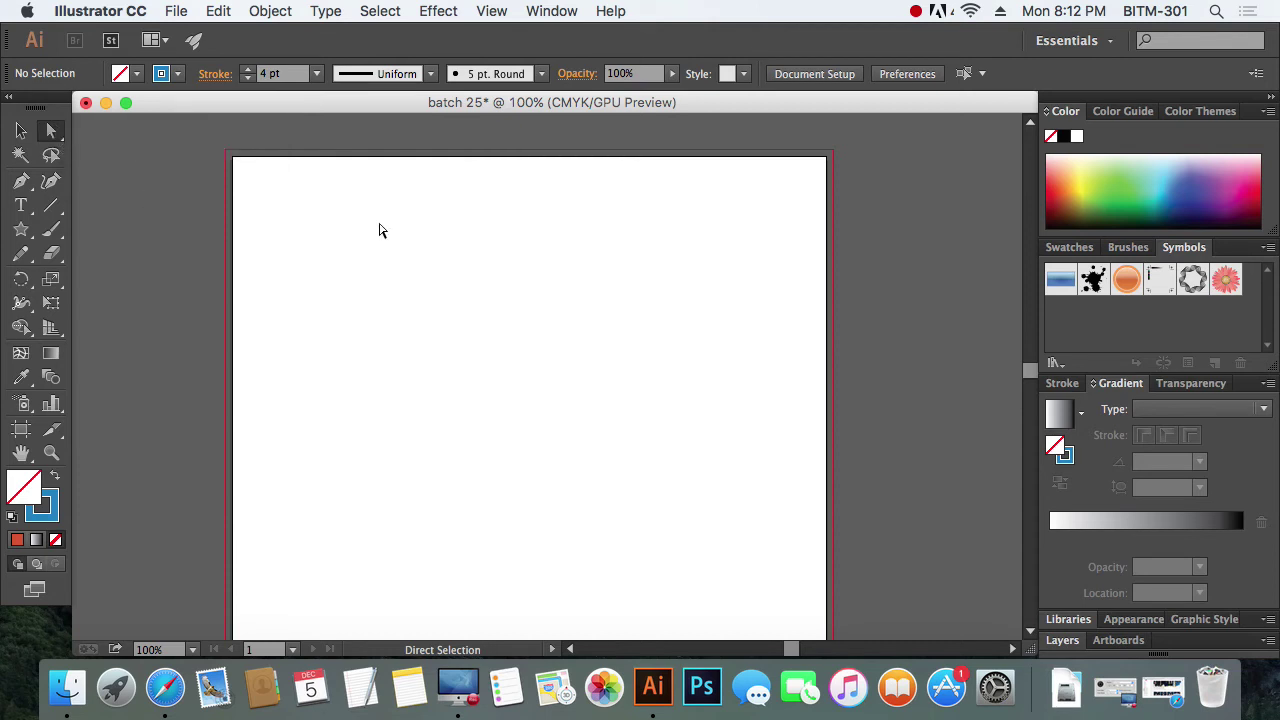
left_click(20, 132)
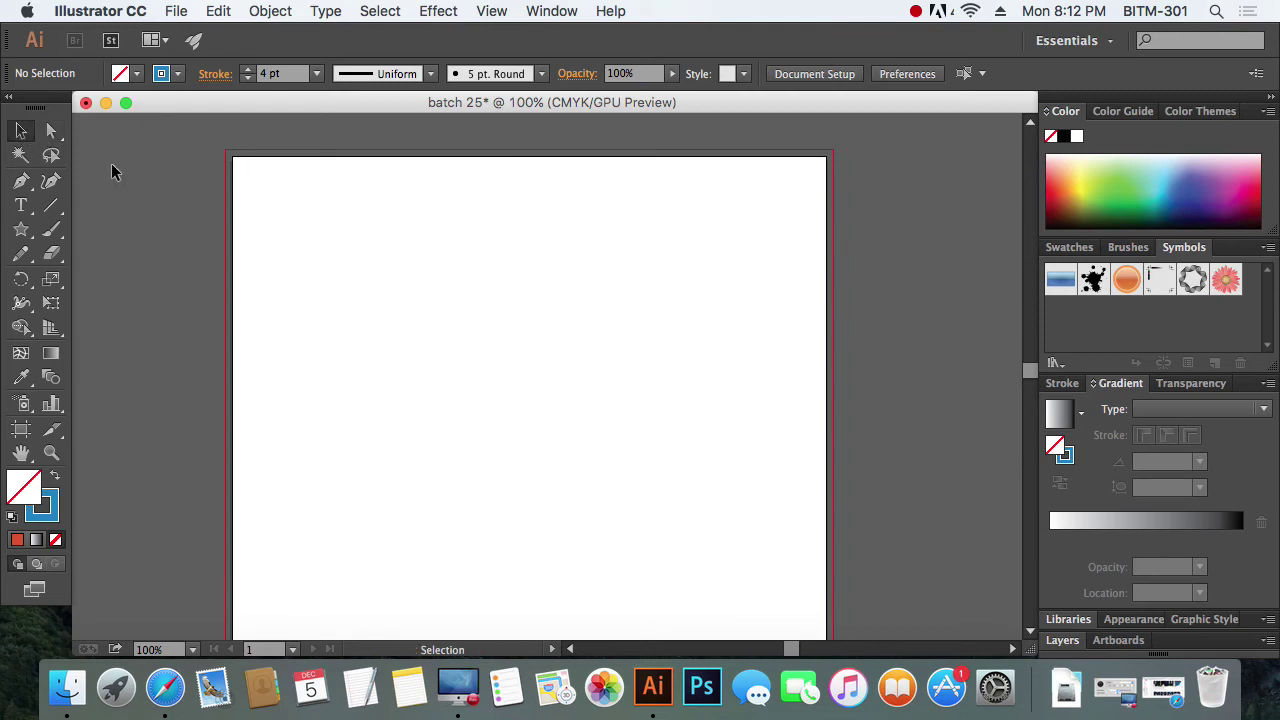
left_click(51, 131)
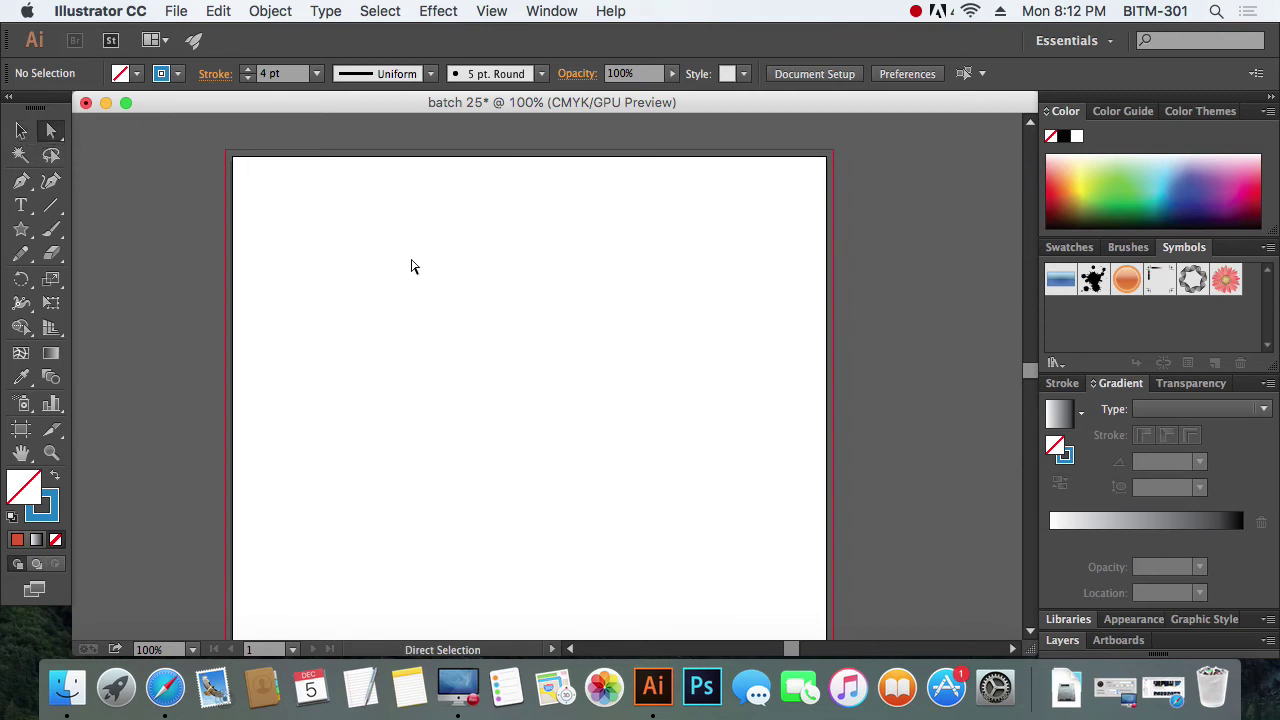
Draw a rectangle with default white fill and 1 pt black stroke, then zoom in on it.
left_click(21, 231)
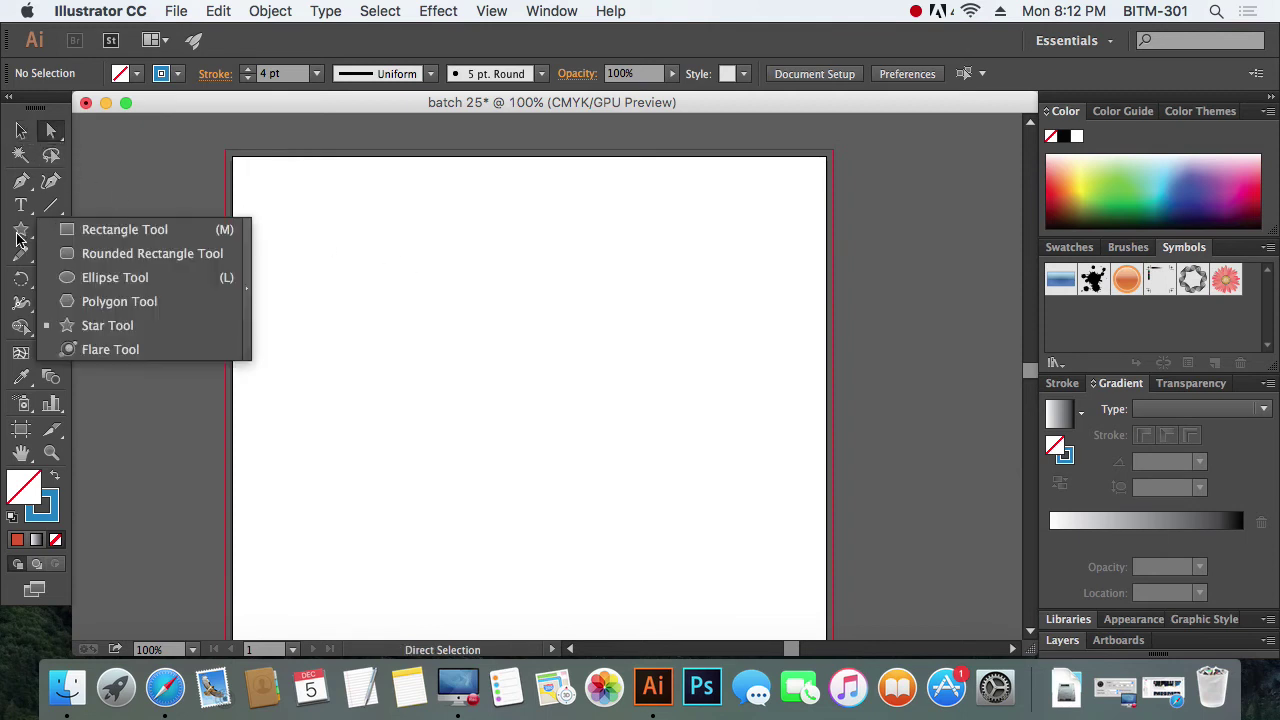
left_click(154, 238)
left_click_drag(356, 258, 560, 407)
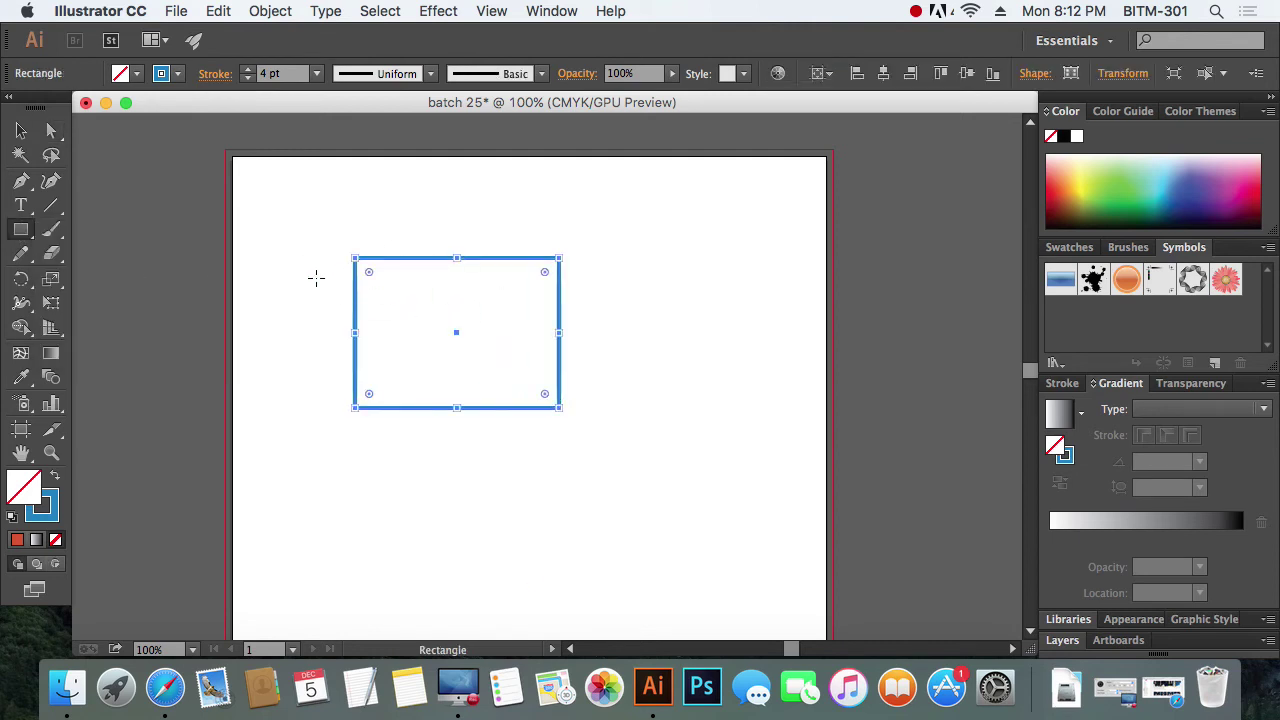
key("d")
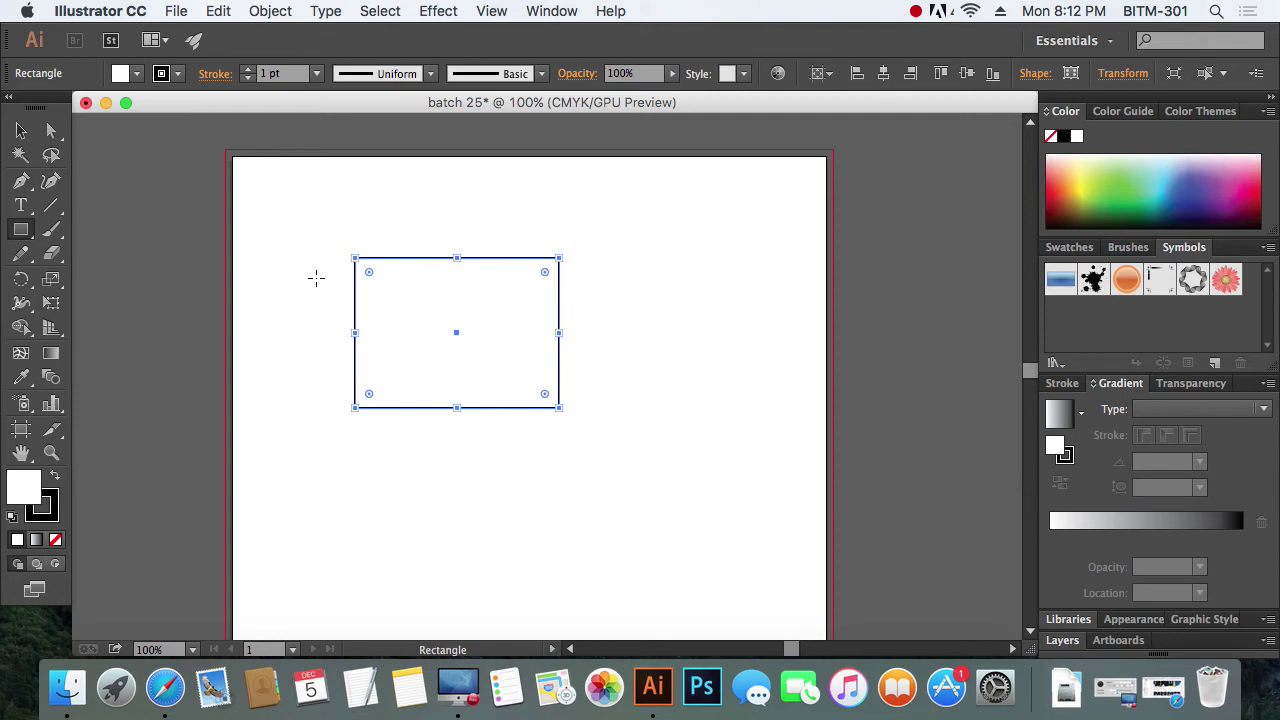
key("z")
mouse_move(358, 246)
left_mouse_down()
mouse_move(388, 301)
mouse_move(563, 437)
mouse_move(526, 346)
left_mouse_up()
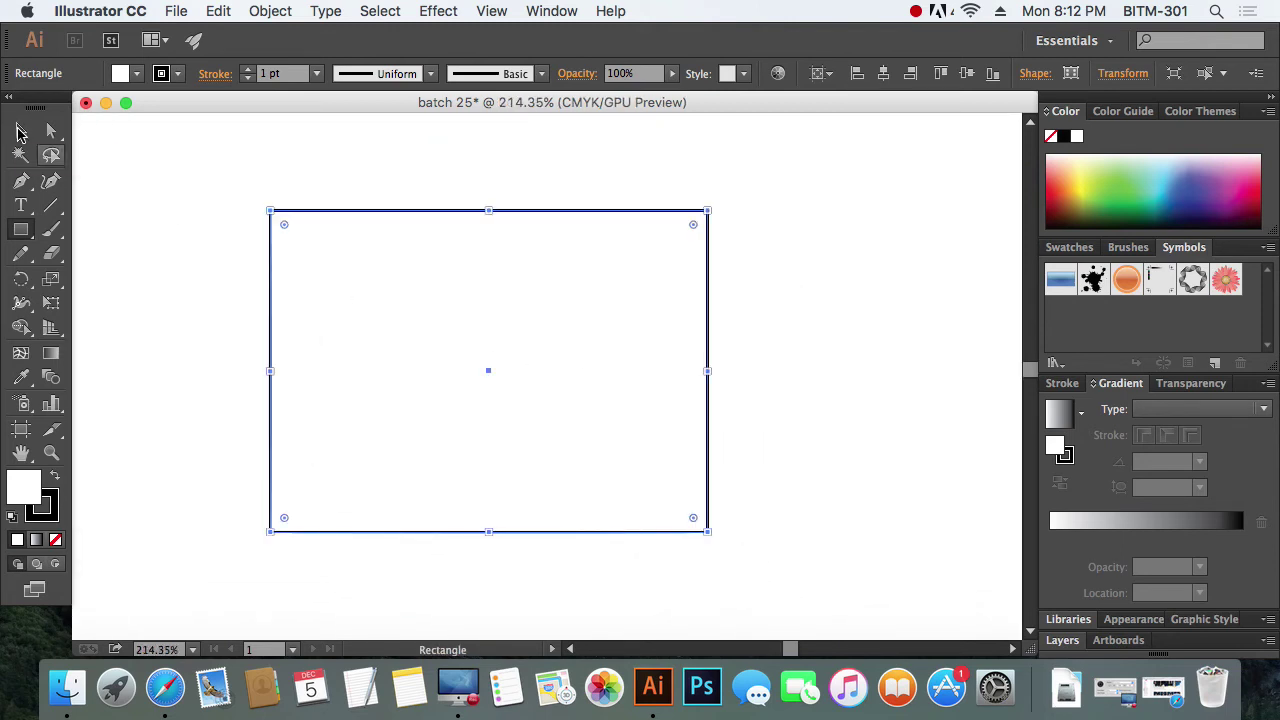
left_click(21, 131)
left_click(210, 218)
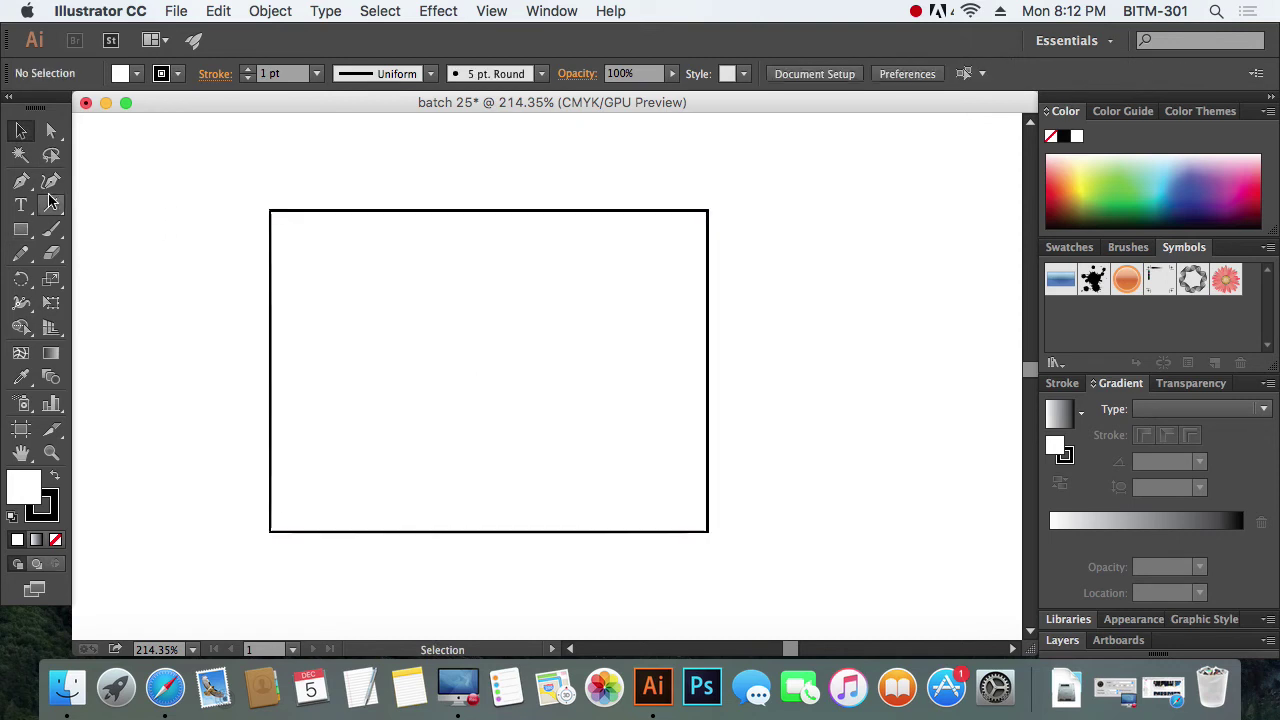
Draw a square over the rectangle's left edge with a green fill and purple-blue outline.
left_click(21, 229)
left_click_drag(164, 230, 349, 415)
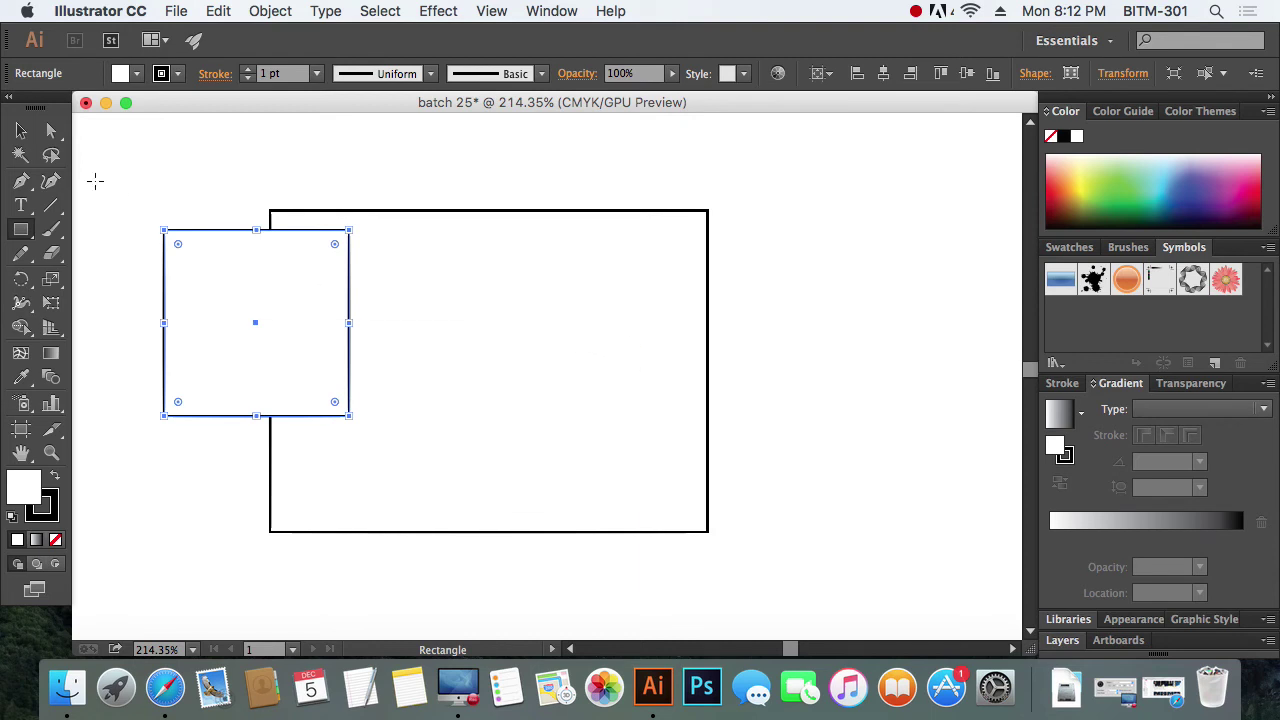
left_click(21, 131)
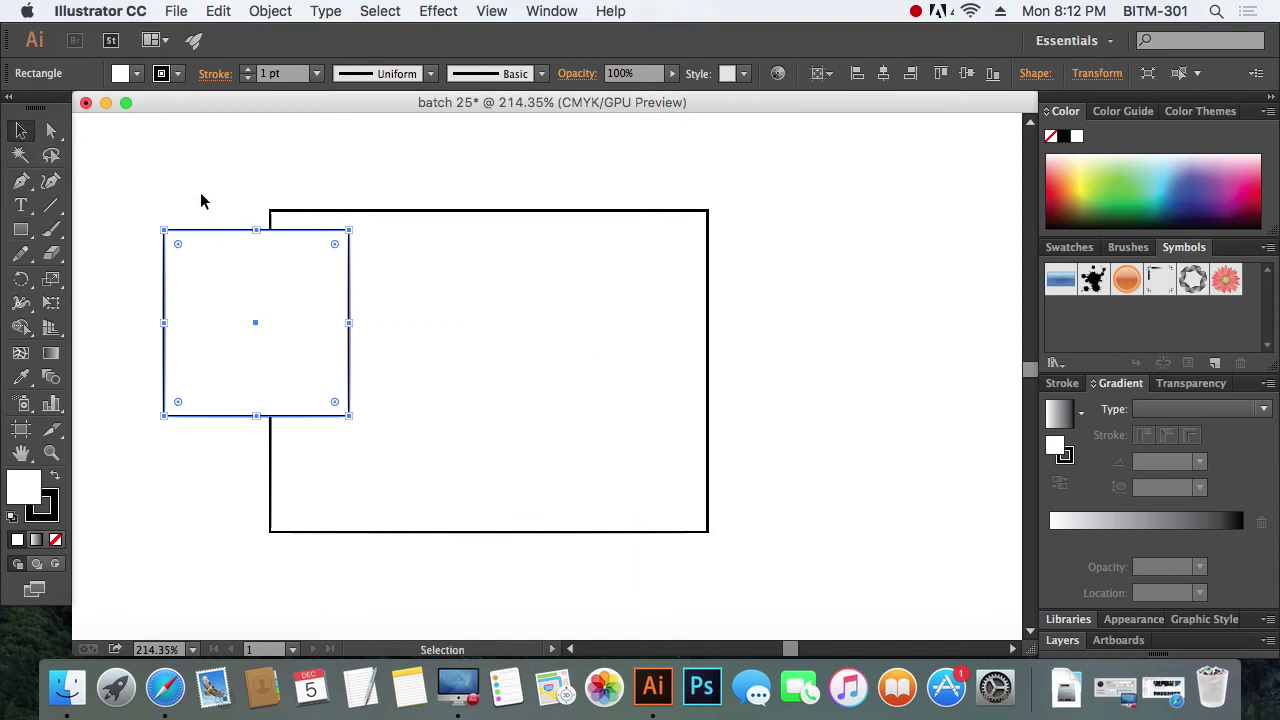
left_click(1120, 190)
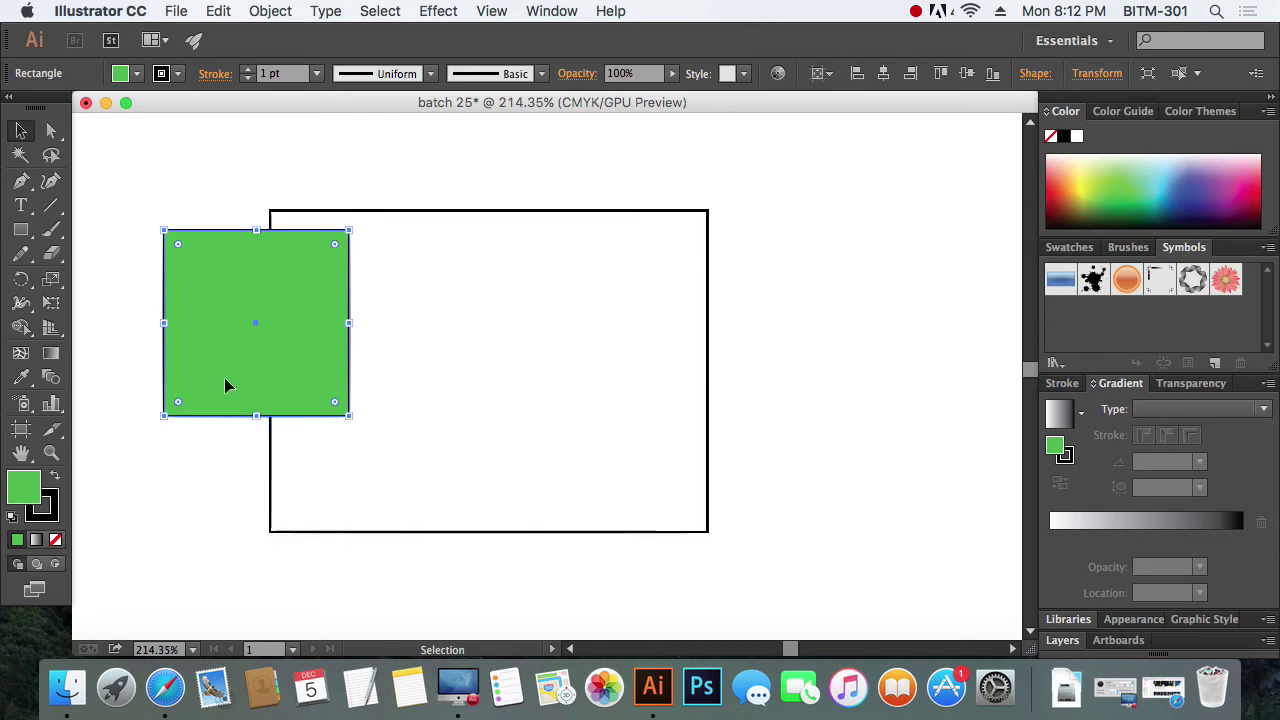
left_click(45, 510)
left_click(1157, 197)
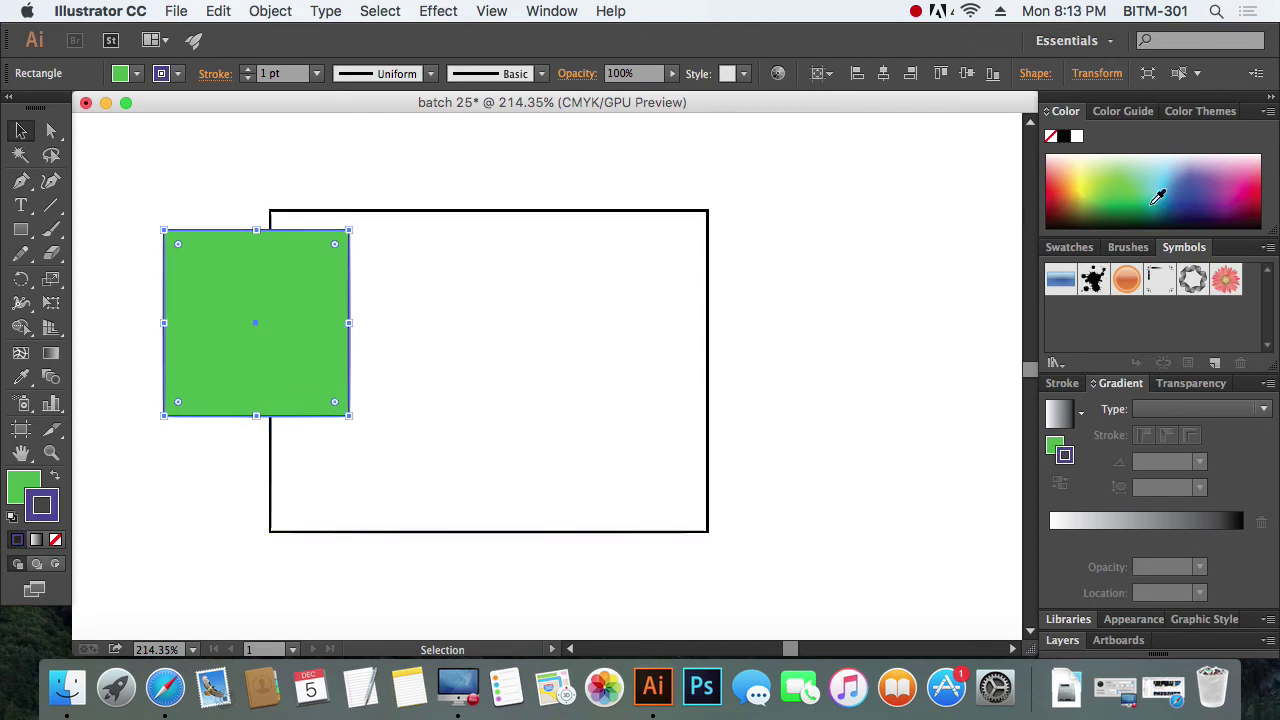
left_click(160, 200)
left_click(286, 322)
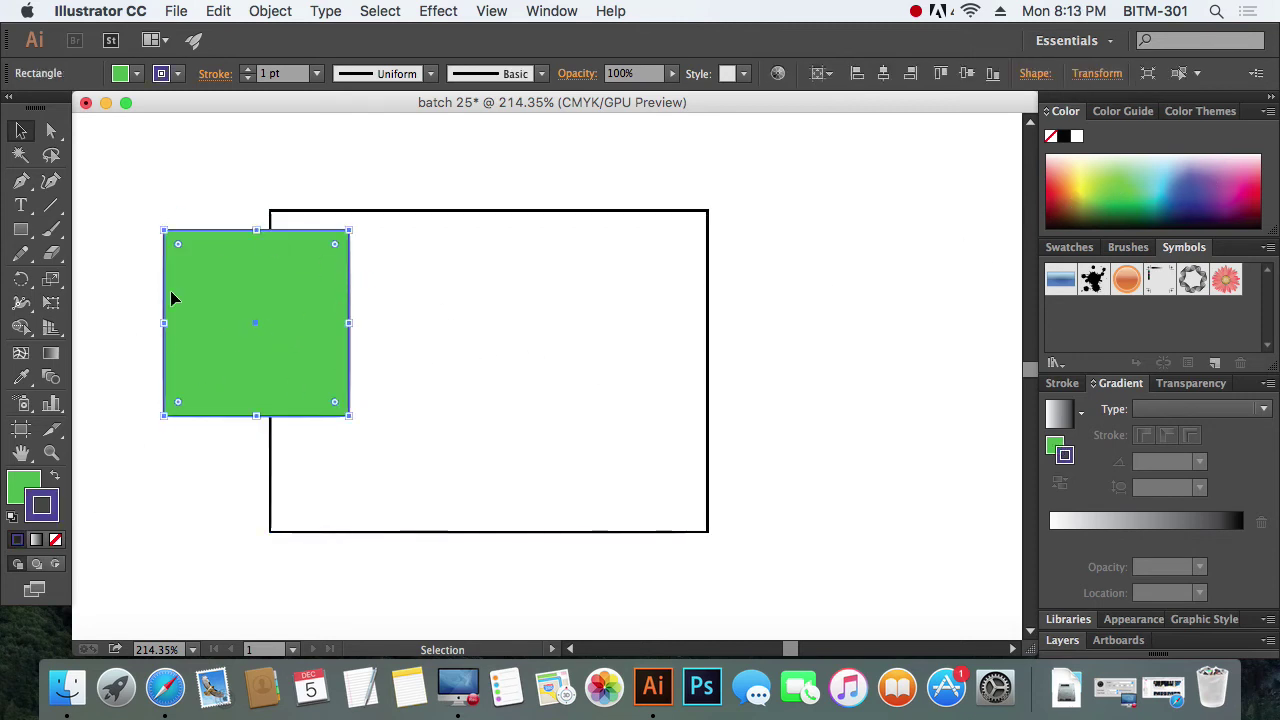
left_click(391, 177)
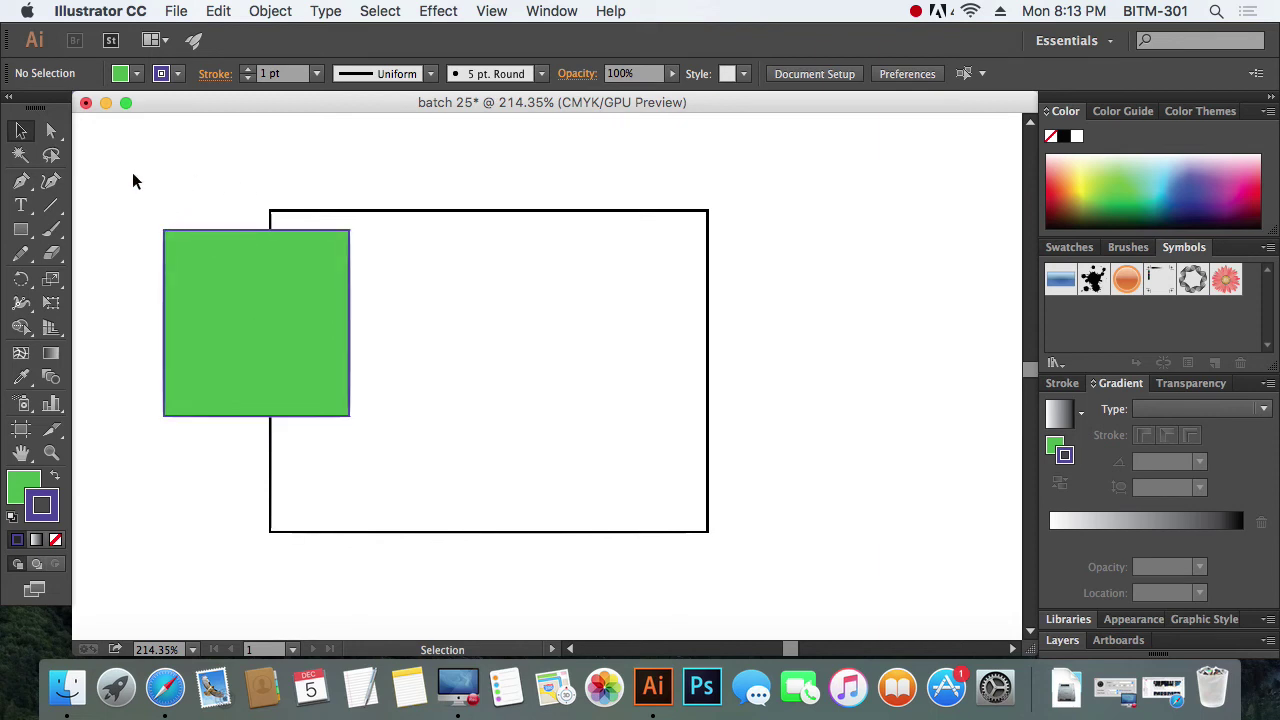
Select the large white rectangle and delete it, keeping the green square.
left_click_drag(134, 181, 200, 268)
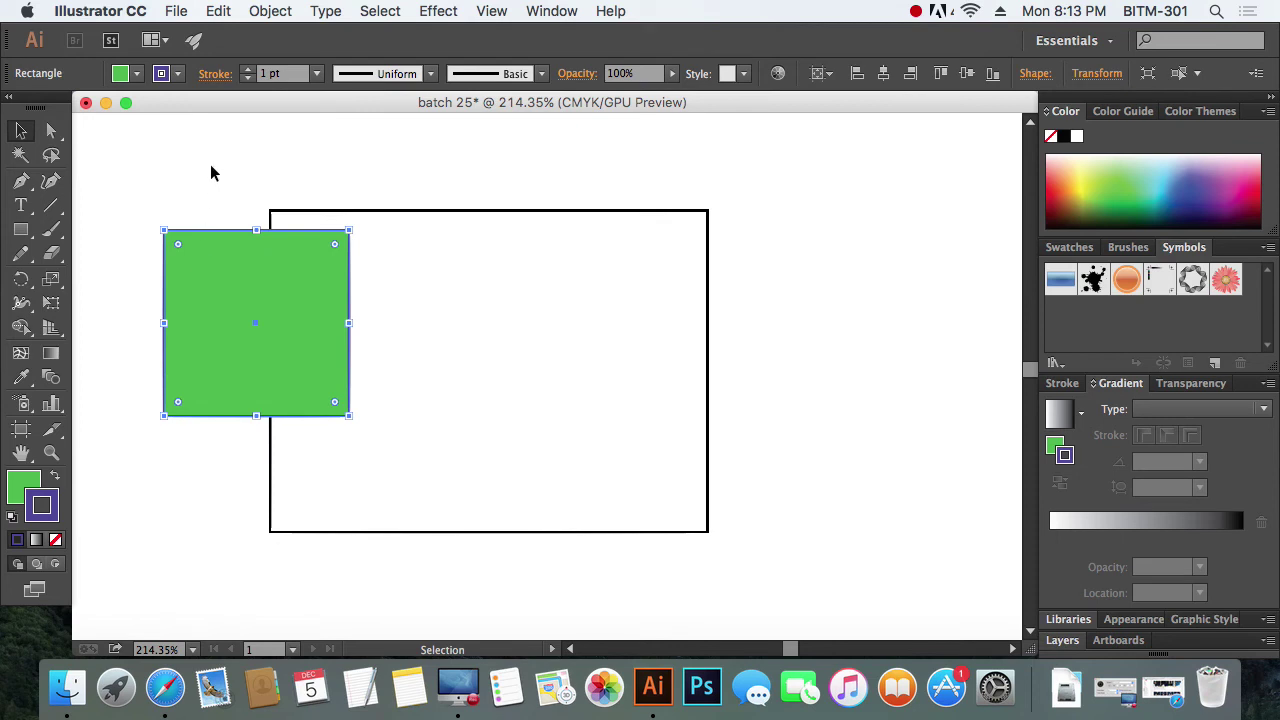
left_click(211, 173)
left_click(218, 252)
left_click(214, 172)
left_click(222, 237)
left_click(17, 135)
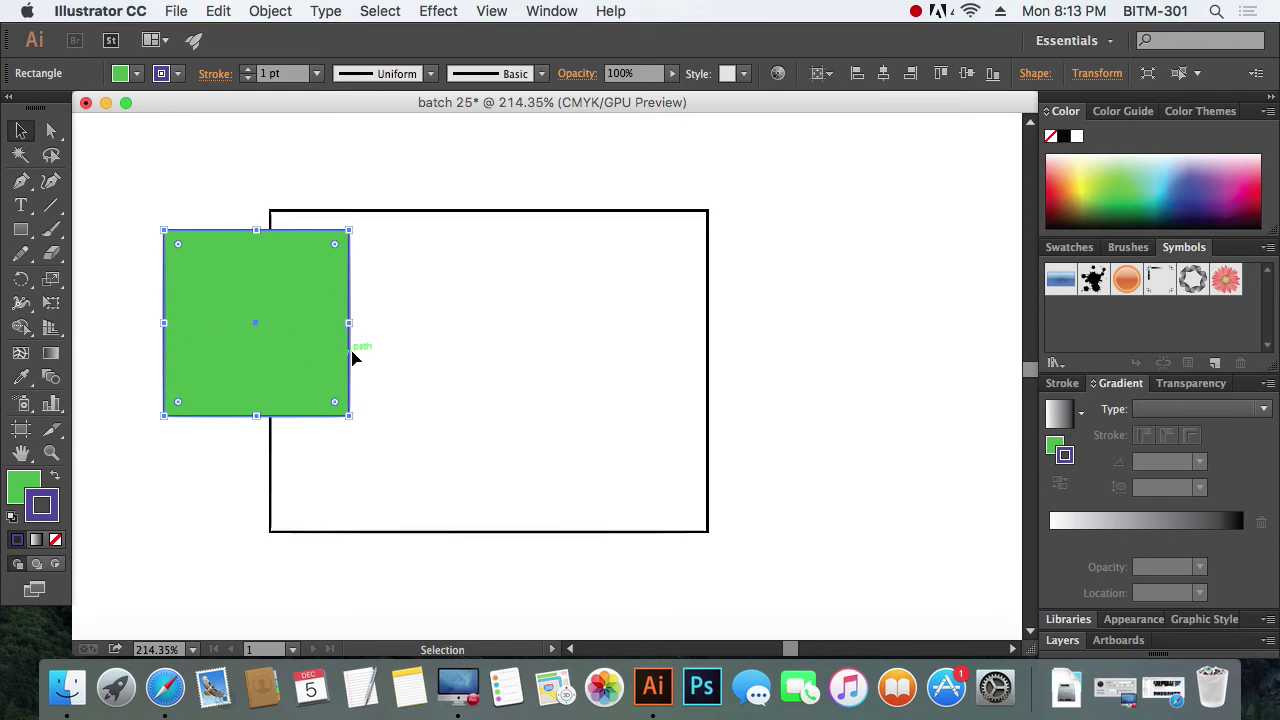
left_click(628, 413)
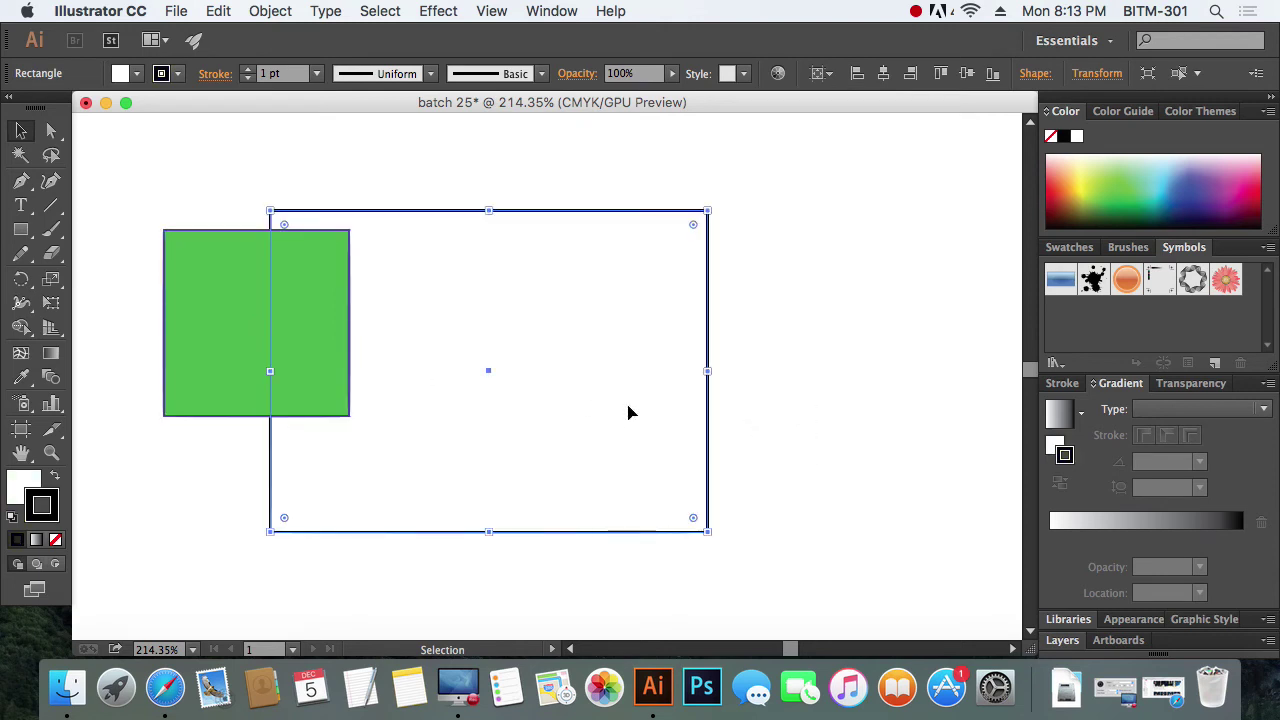
key("Delete")
Zoom and pan to centre the green square in view, then select it.
scroll(300, 360, "up", 3)
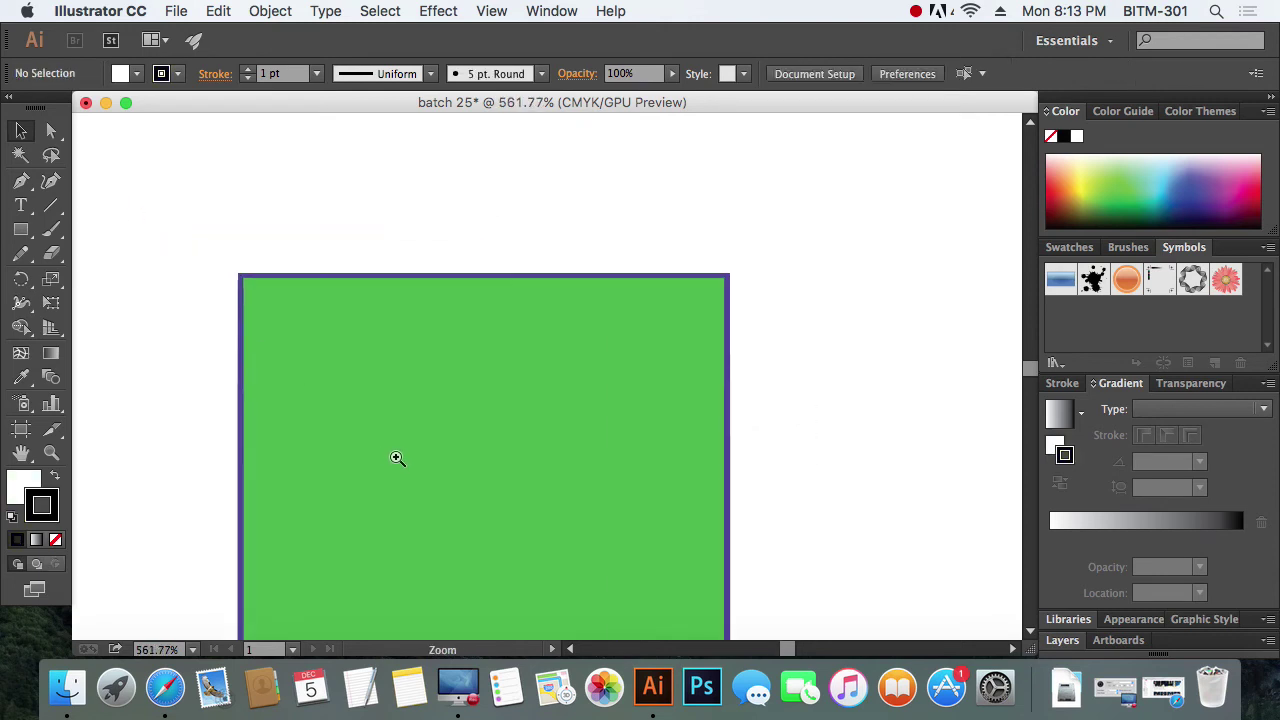
scroll(309, 363, "down", 1)
scroll(413, 392, "down", 2)
left_click_drag(413, 392, 443, 446)
scroll(443, 420, "down", 1)
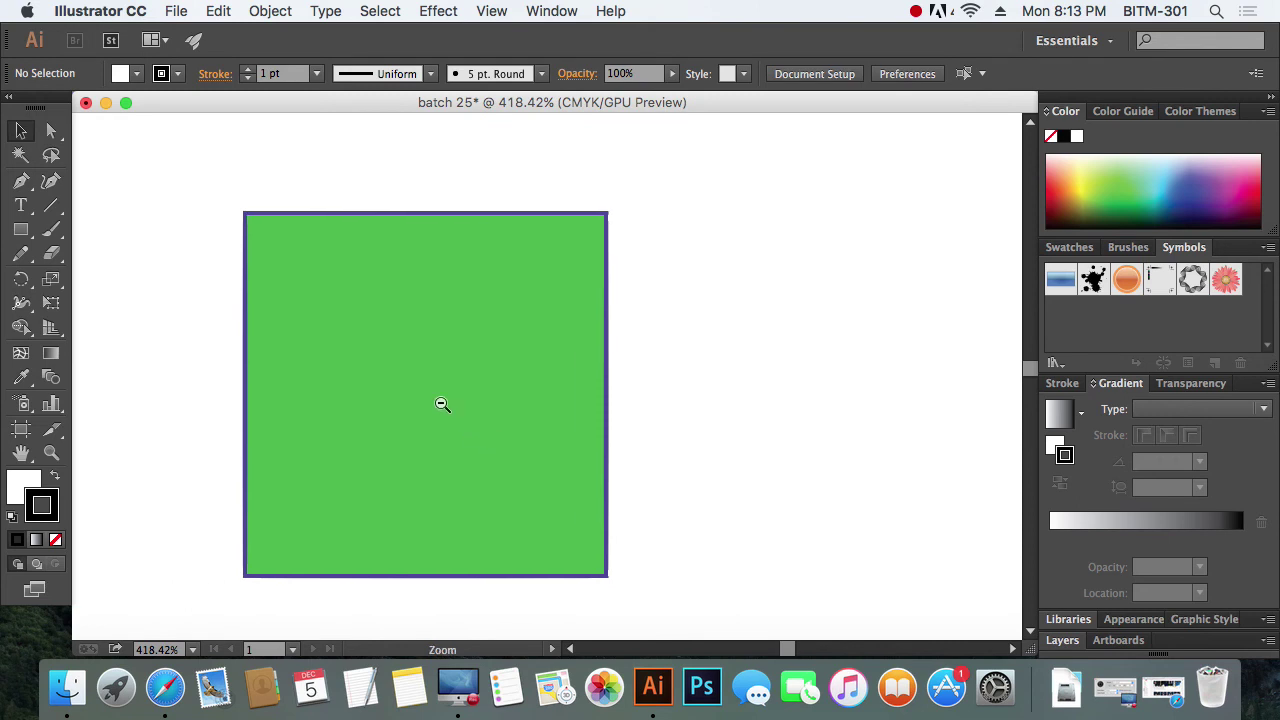
scroll(516, 405, "down", 2)
left_click_drag(547, 379, 497, 389)
left_click(571, 469)
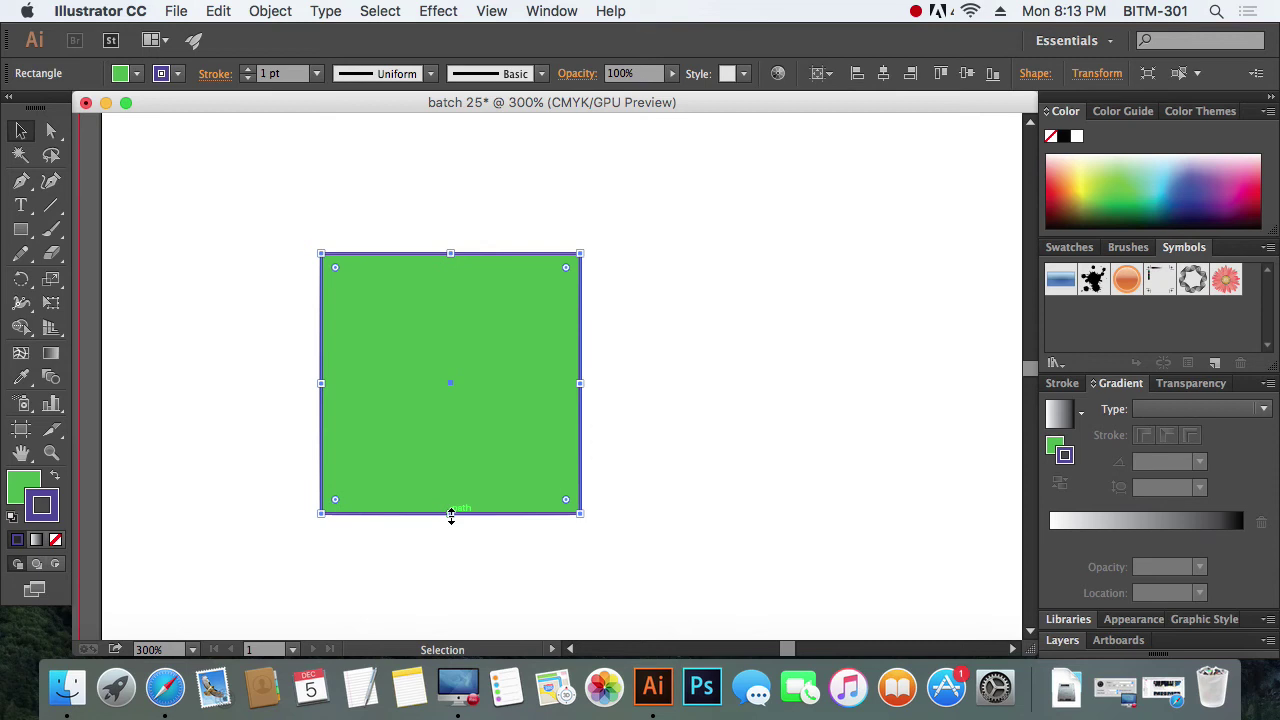
left_click_drag(451, 515, 466, 373)
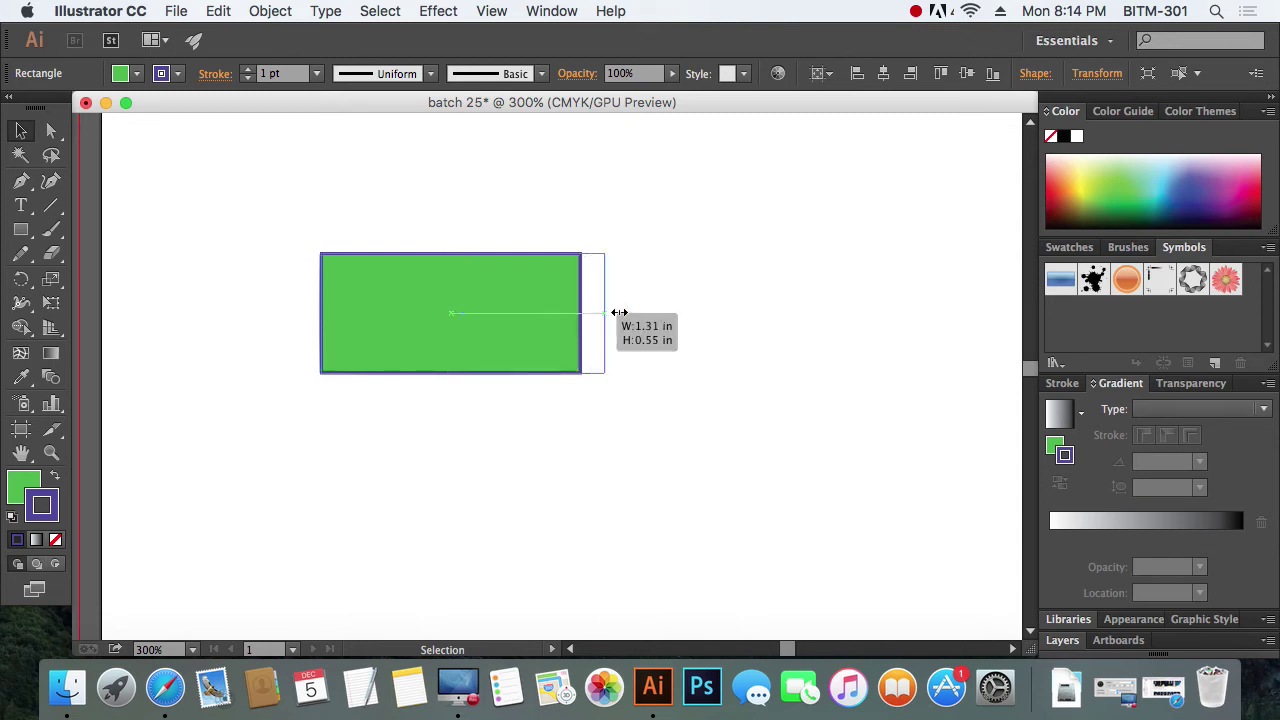
mouse_move(581, 313)
left_mouse_down()
mouse_move(966, 313)
mouse_move(610, 313)
left_mouse_up()
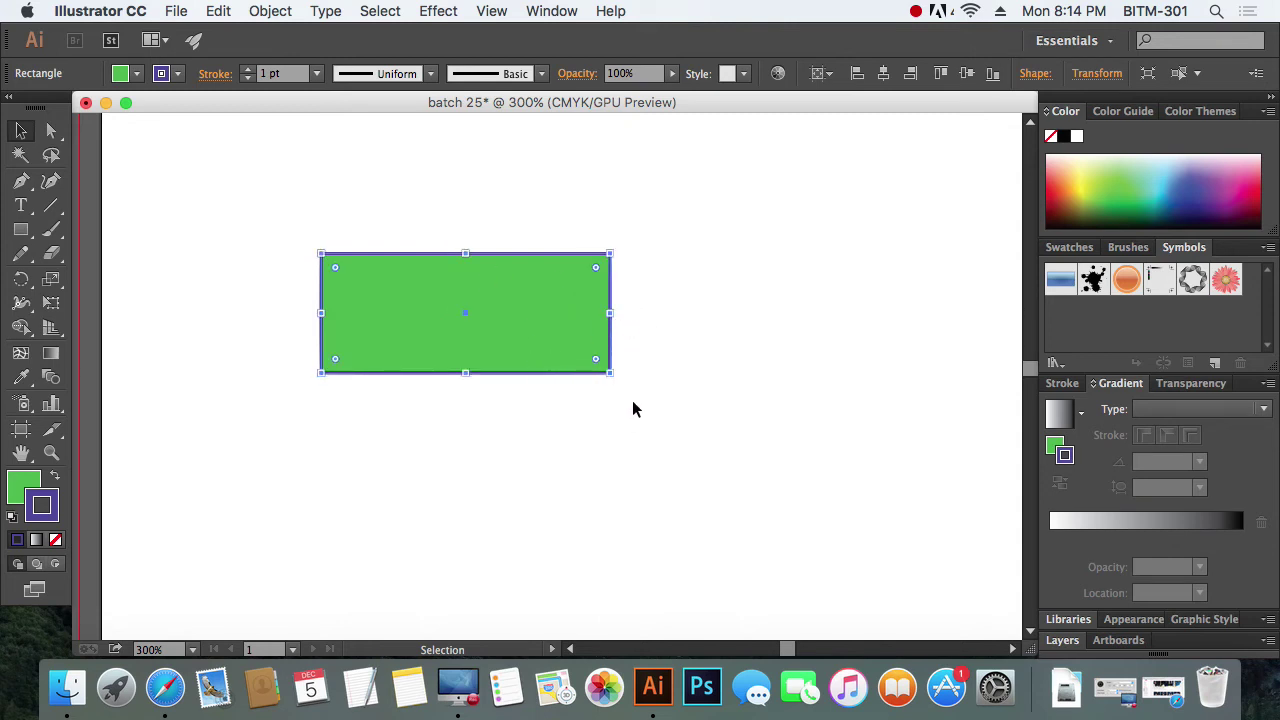
mouse_move(613, 376)
left_mouse_down()
mouse_move(449, 343)
mouse_move(763, 488)
mouse_move(745, 553)
mouse_move(849, 471)
mouse_move(685, 511)
mouse_move(671, 394)
mouse_move(698, 480)
left_mouse_up()
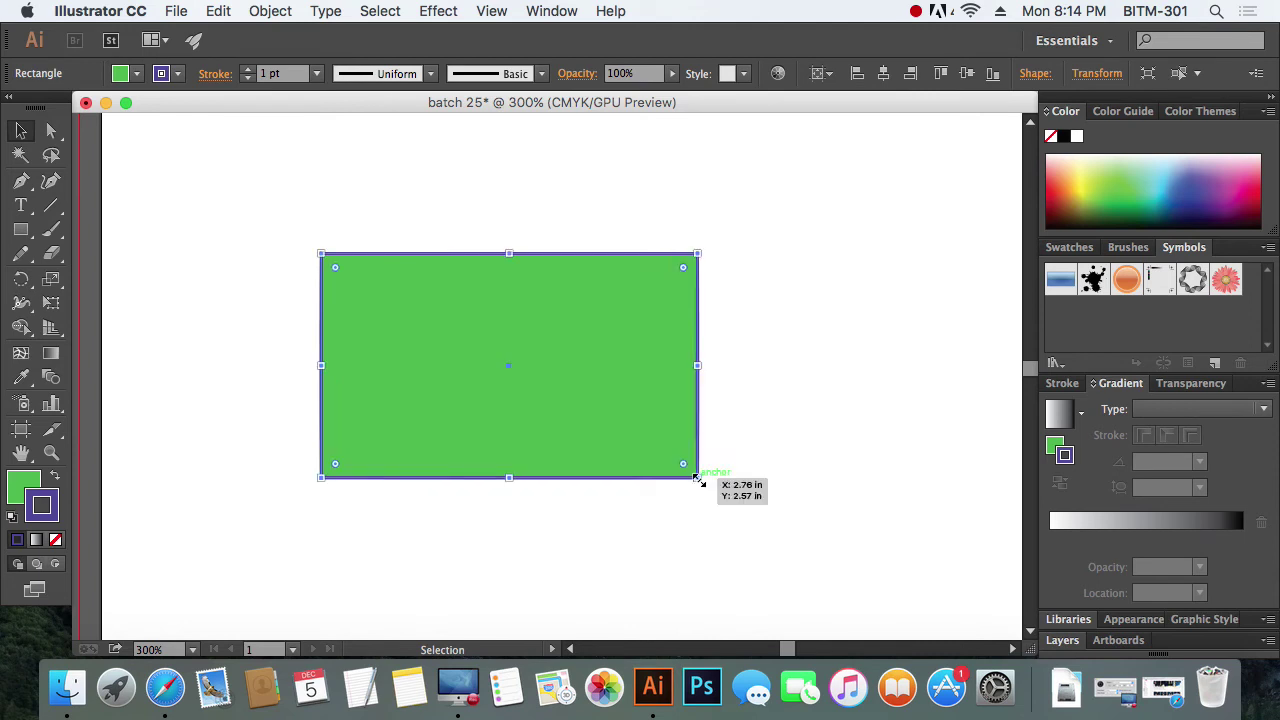
left_click(792, 475)
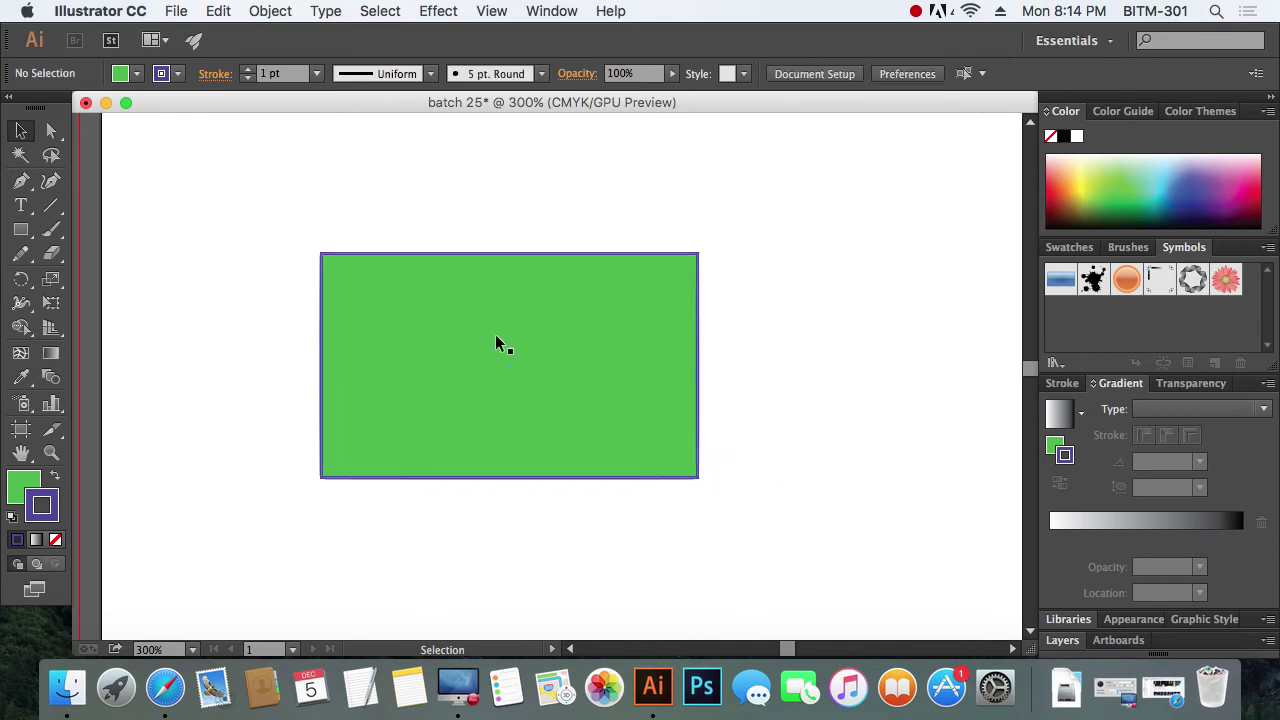
left_click(377, 283)
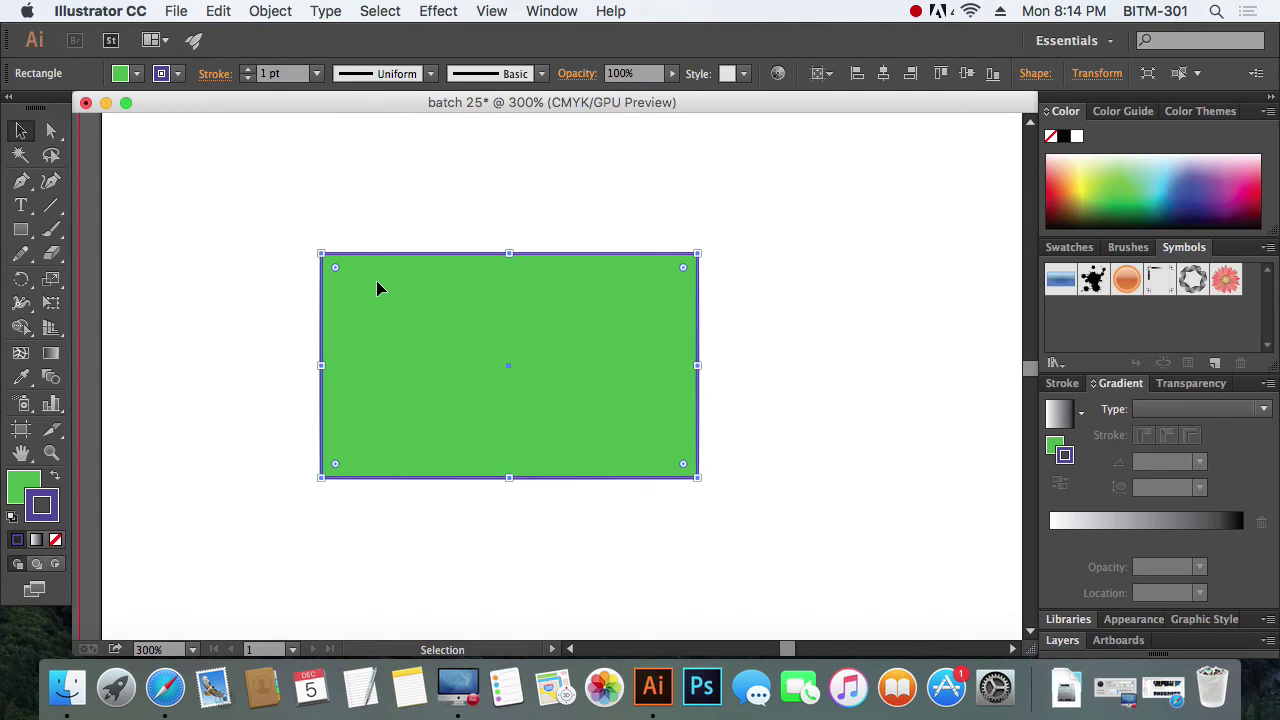
left_click(762, 400)
left_click(601, 436)
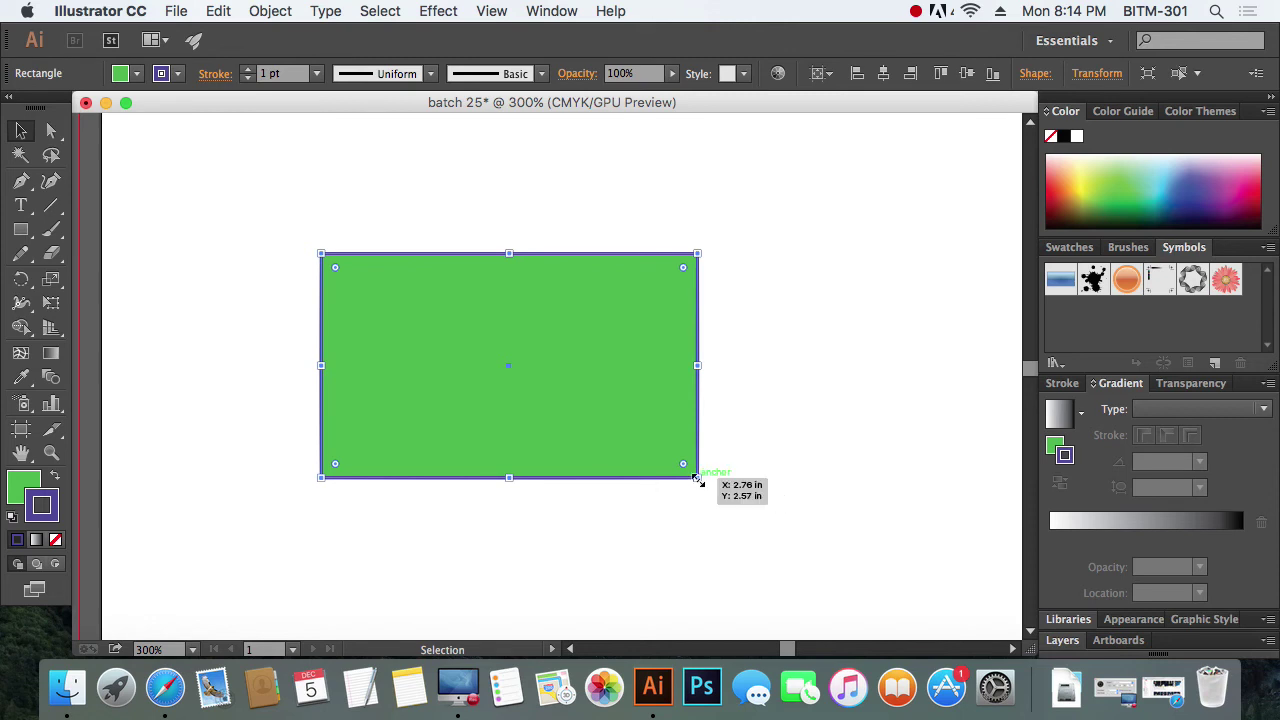
Narrow and rotate the green rectangle through several angles, straighten it, then delete it.
left_click_drag(697, 478, 623, 470)
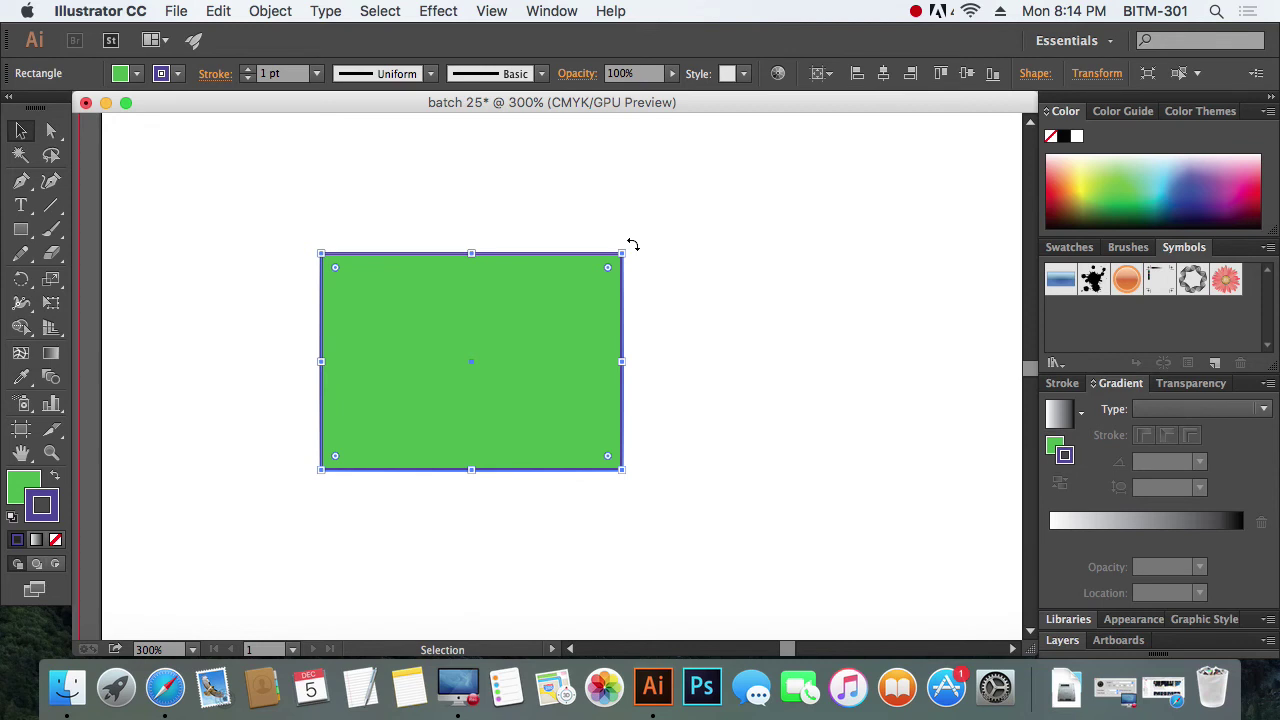
mouse_move(632, 244)
left_mouse_down()
mouse_move(457, 166)
mouse_move(280, 245)
left_mouse_up()
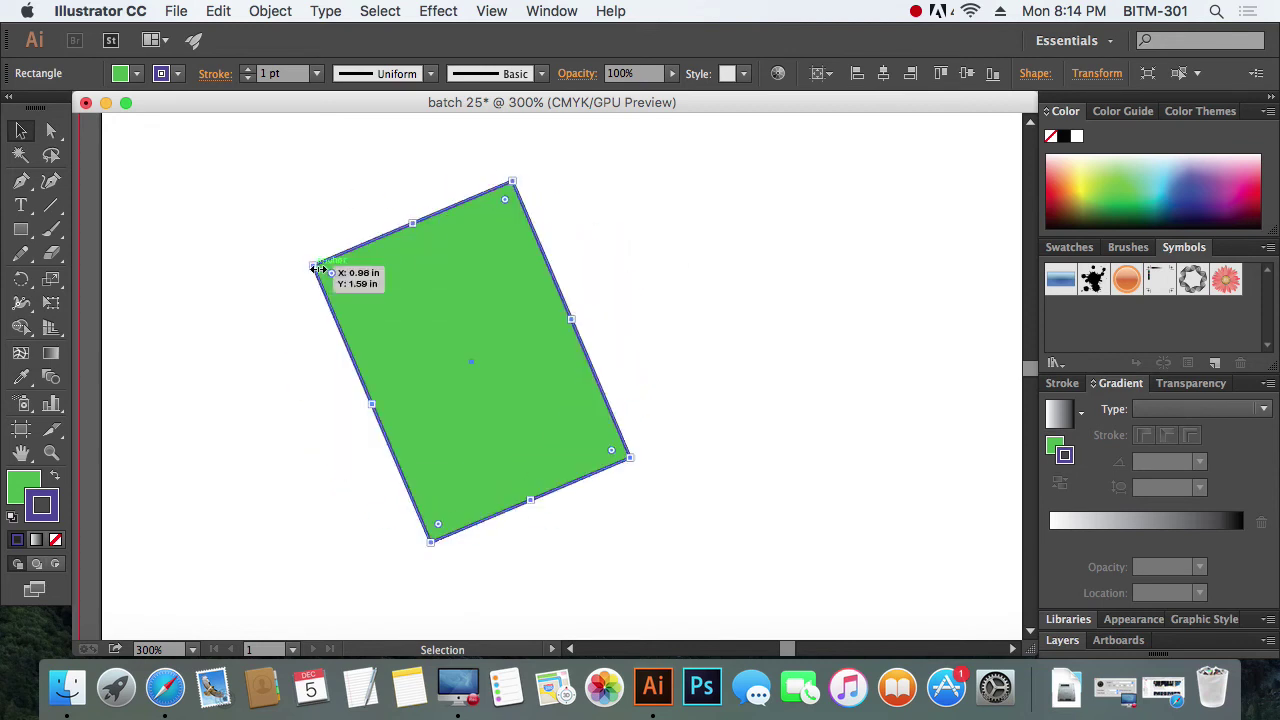
left_click_drag(304, 262, 285, 327)
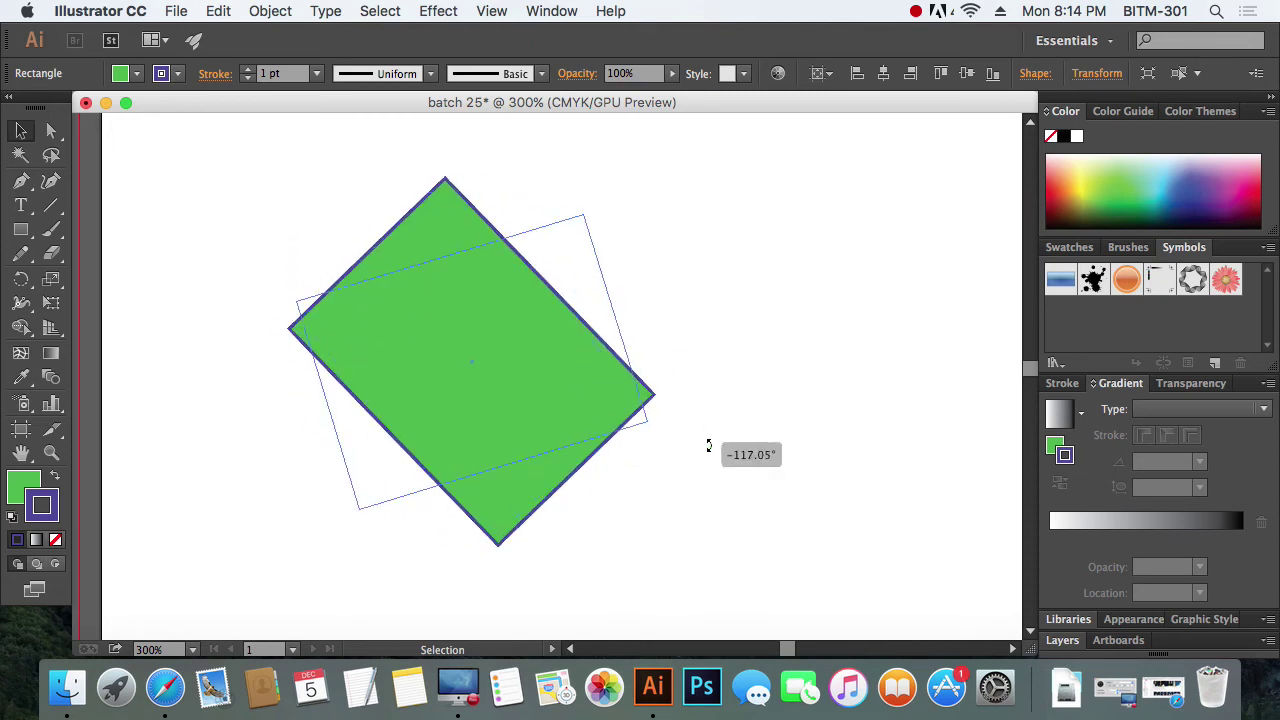
left_click_drag(448, 173, 694, 491)
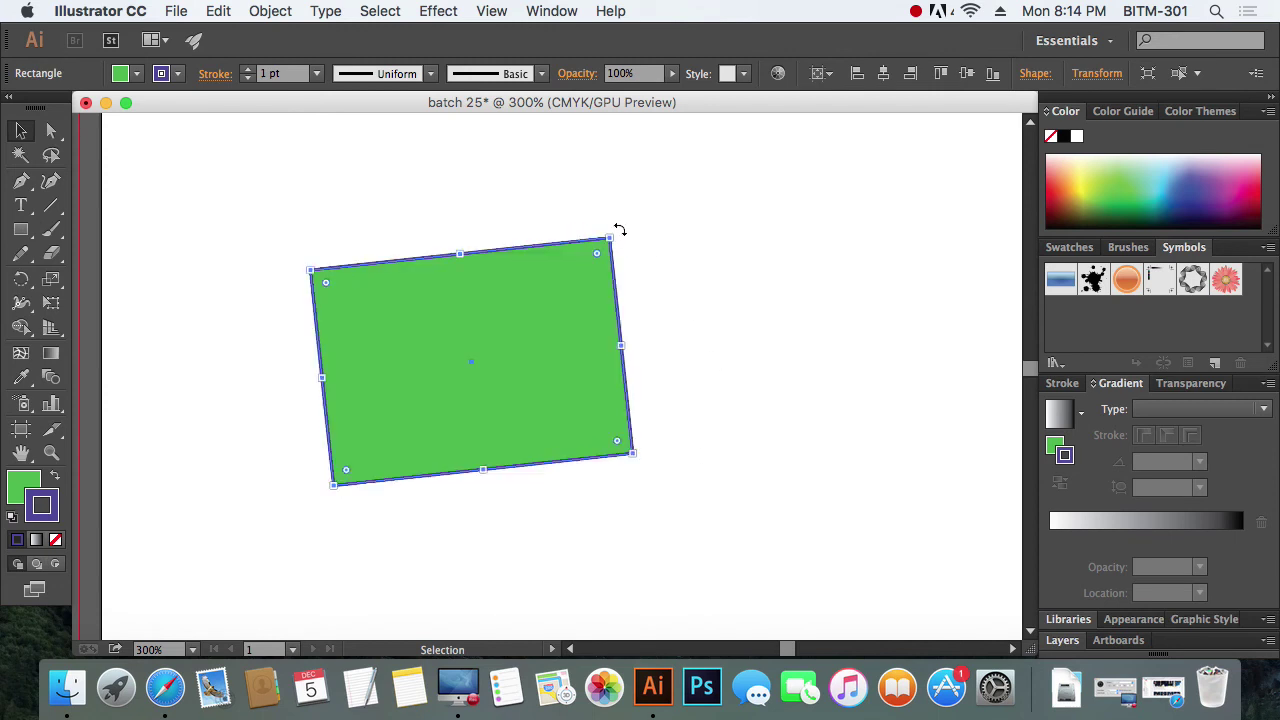
left_click_drag(617, 230, 630, 247)
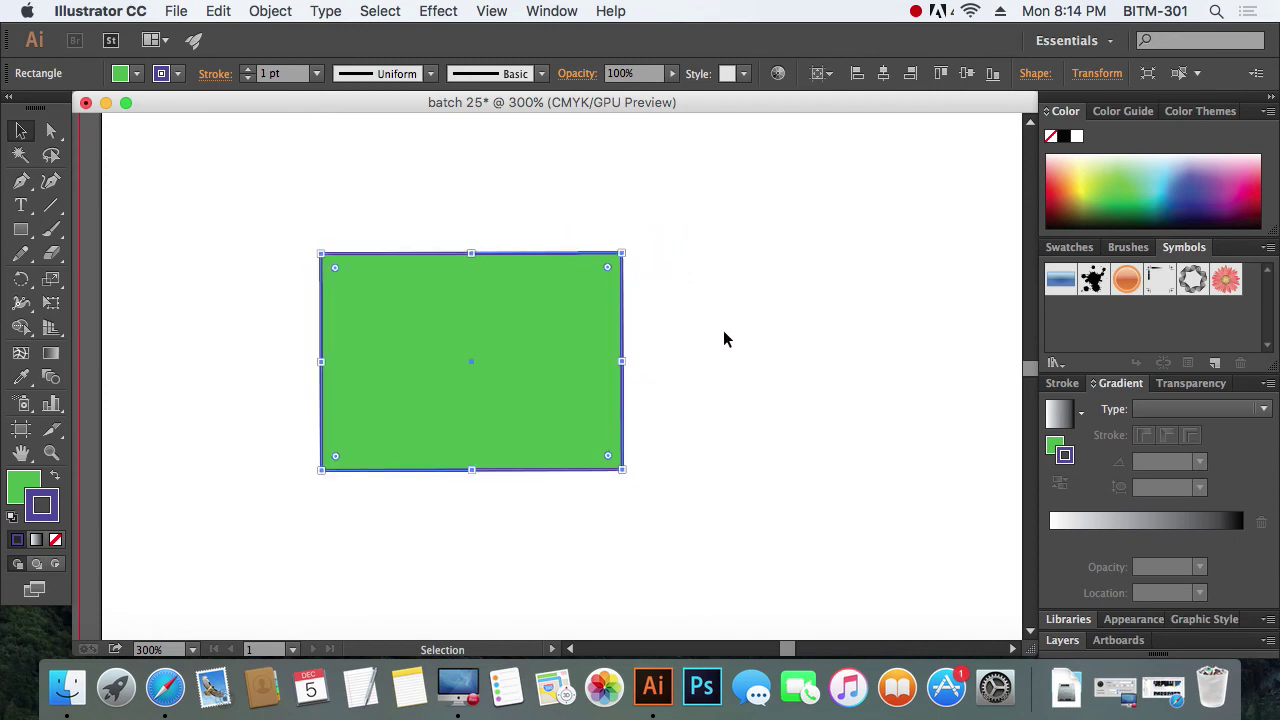
key("Delete")
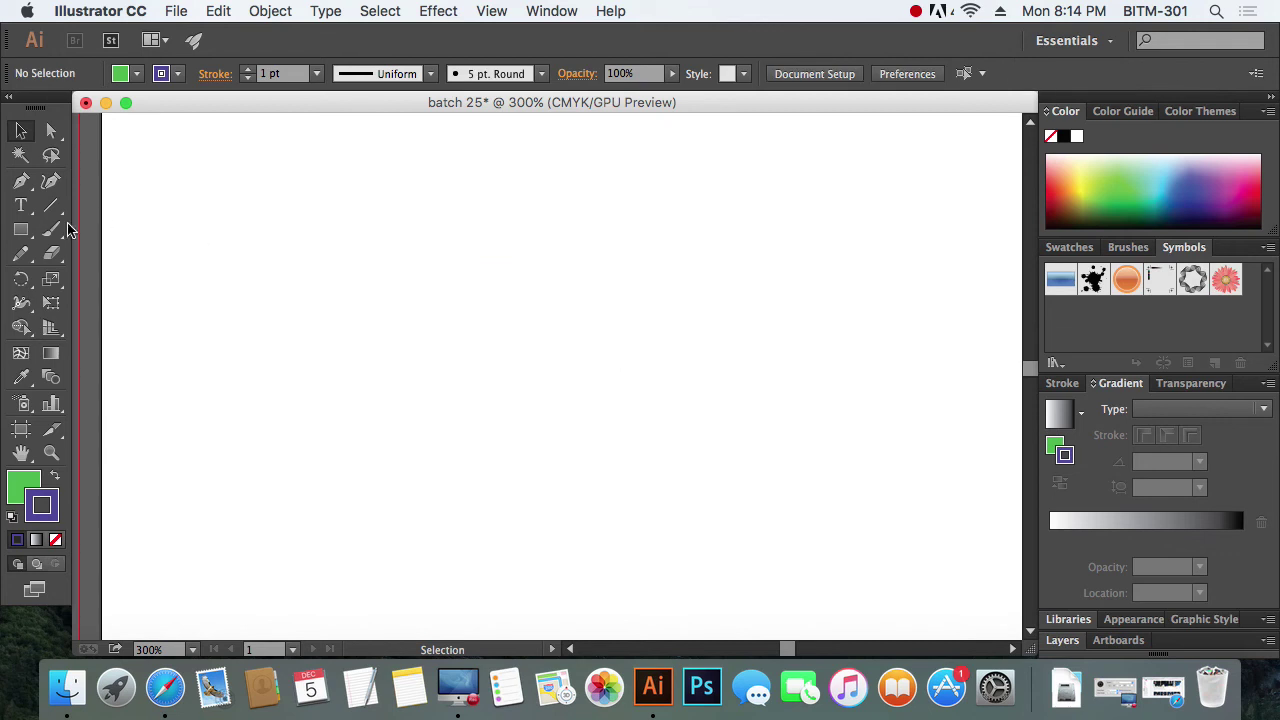
Draw a new rectangle and drag a live-corner widget to round its corners.
left_click(21, 229)
left_click_drag(273, 226, 630, 482)
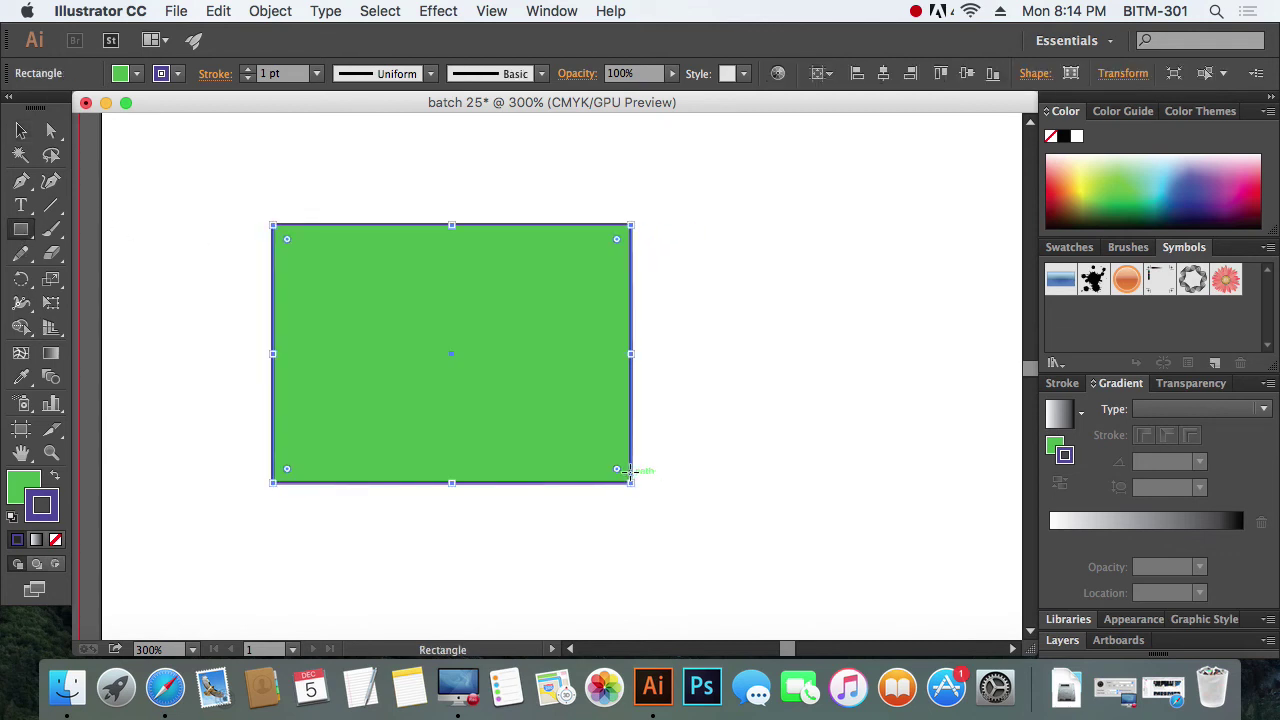
left_click(22, 132)
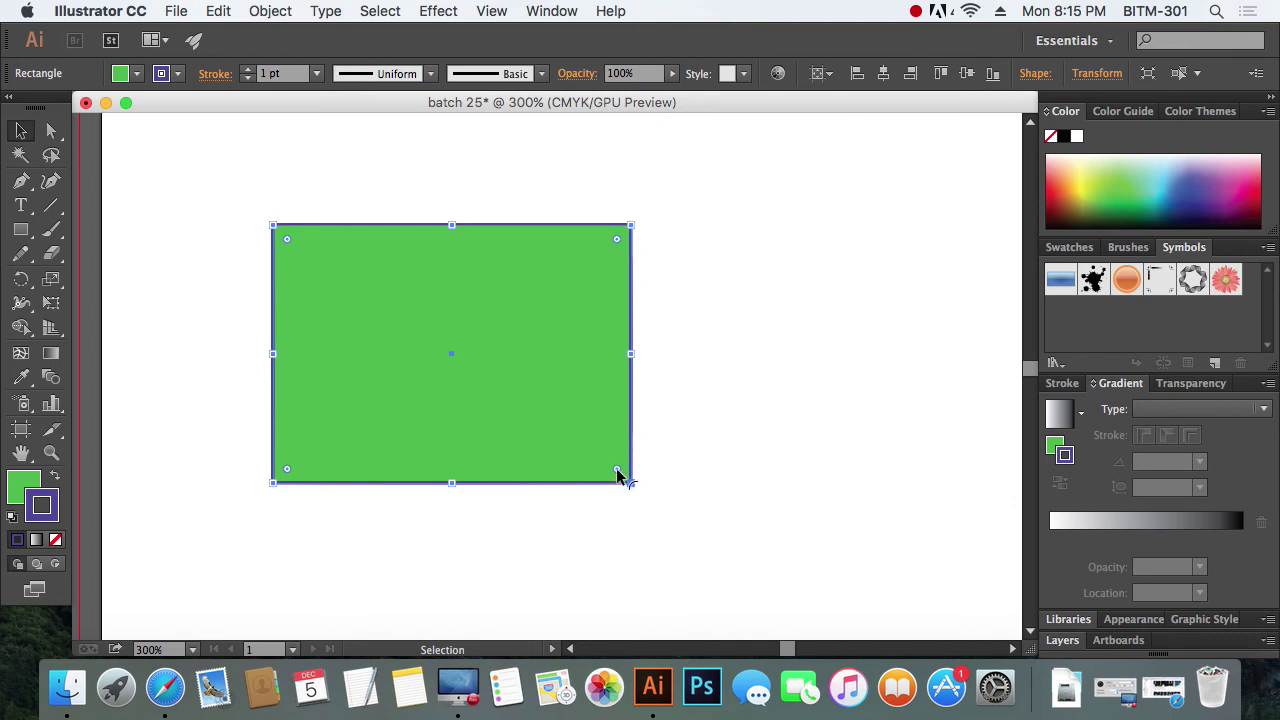
left_click_drag(616, 468, 594, 428)
Square the corners back up, then round them again to 0.25 in.
left_click(817, 487)
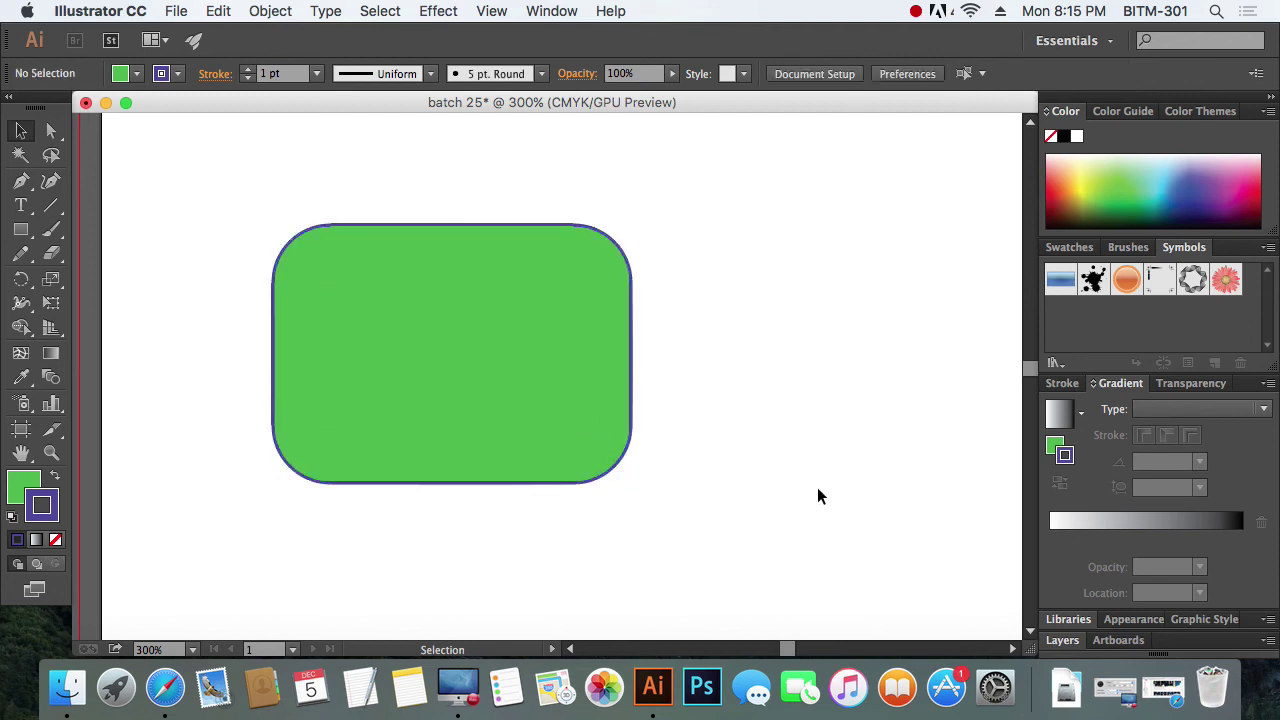
left_click(543, 394)
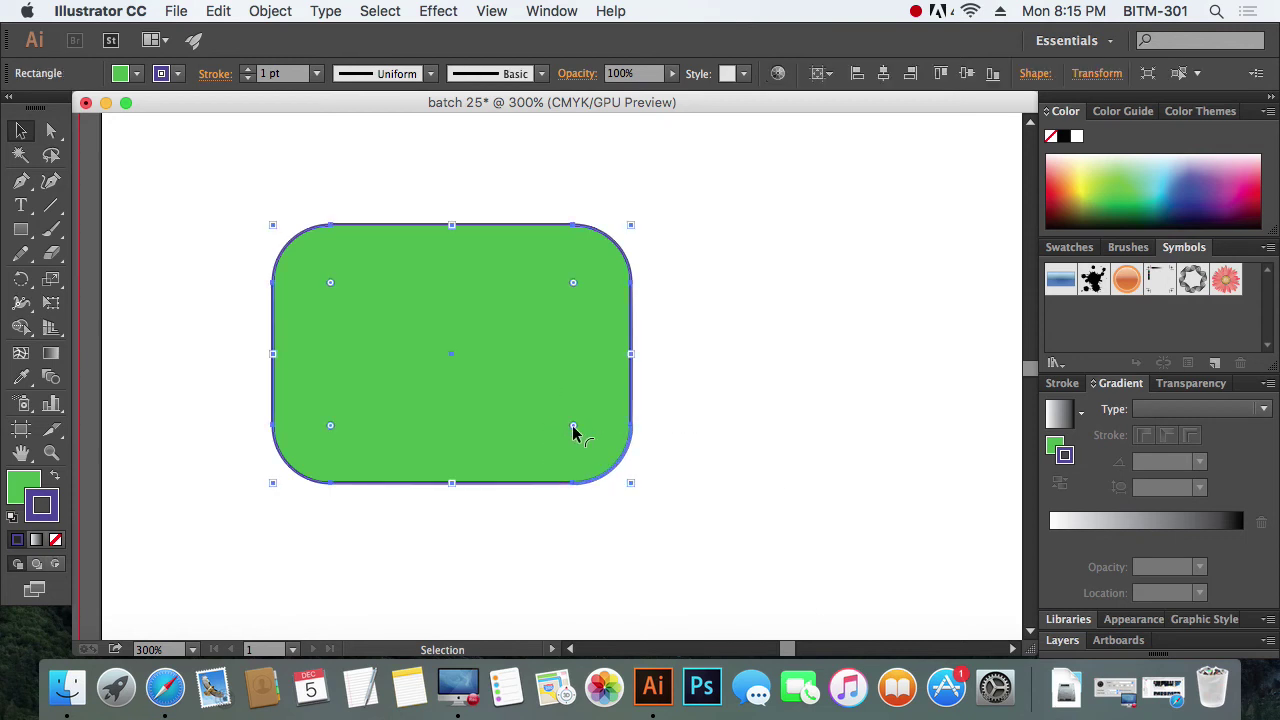
left_click_drag(573, 430, 720, 506)
left_click(817, 510)
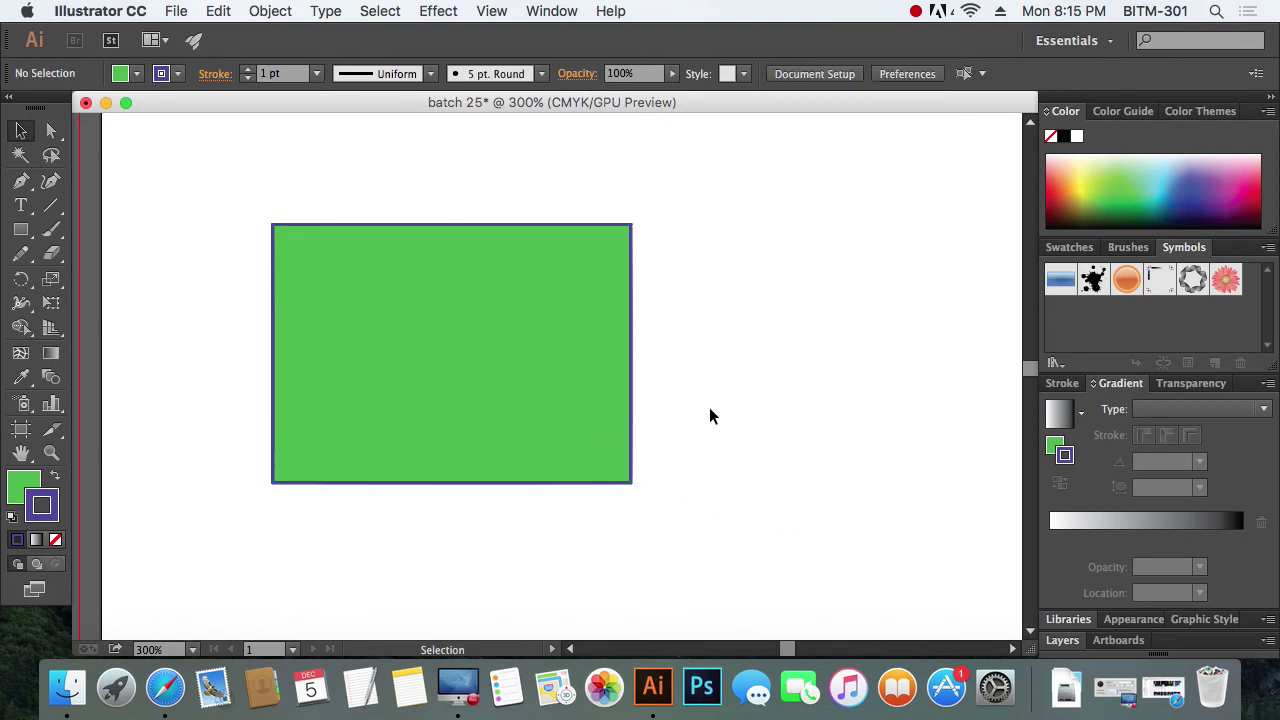
left_click(425, 313)
left_click_drag(617, 469, 574, 437)
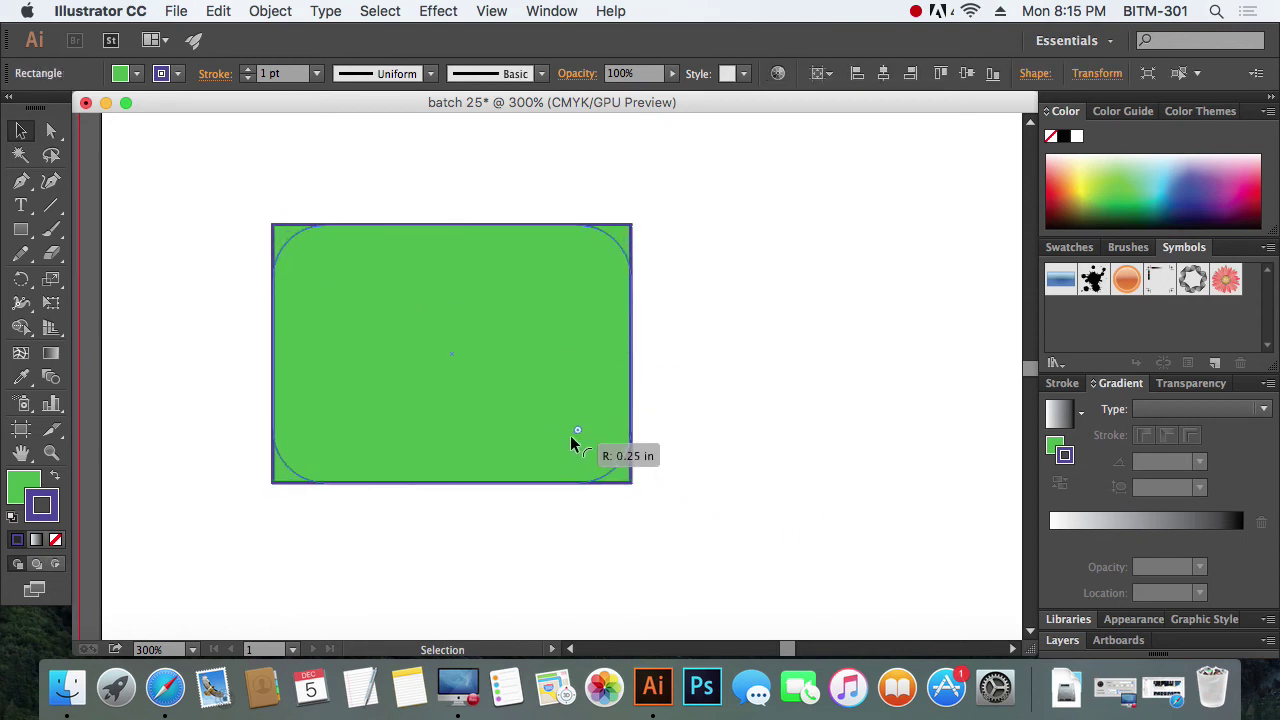
Reselect the rounded rectangle and reposition it on the artboard.
left_click(730, 447)
left_click(308, 466)
left_click(363, 389)
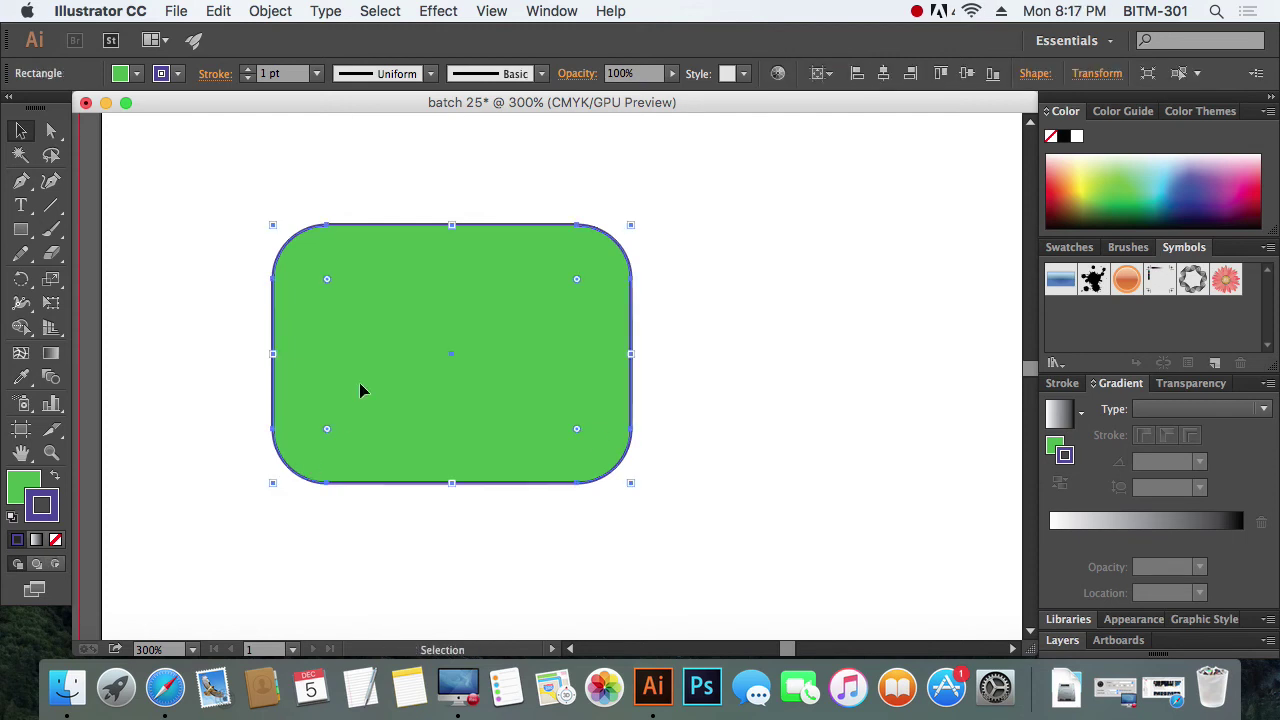
left_click(728, 380)
left_click(533, 315)
left_click_drag(427, 314, 425, 305)
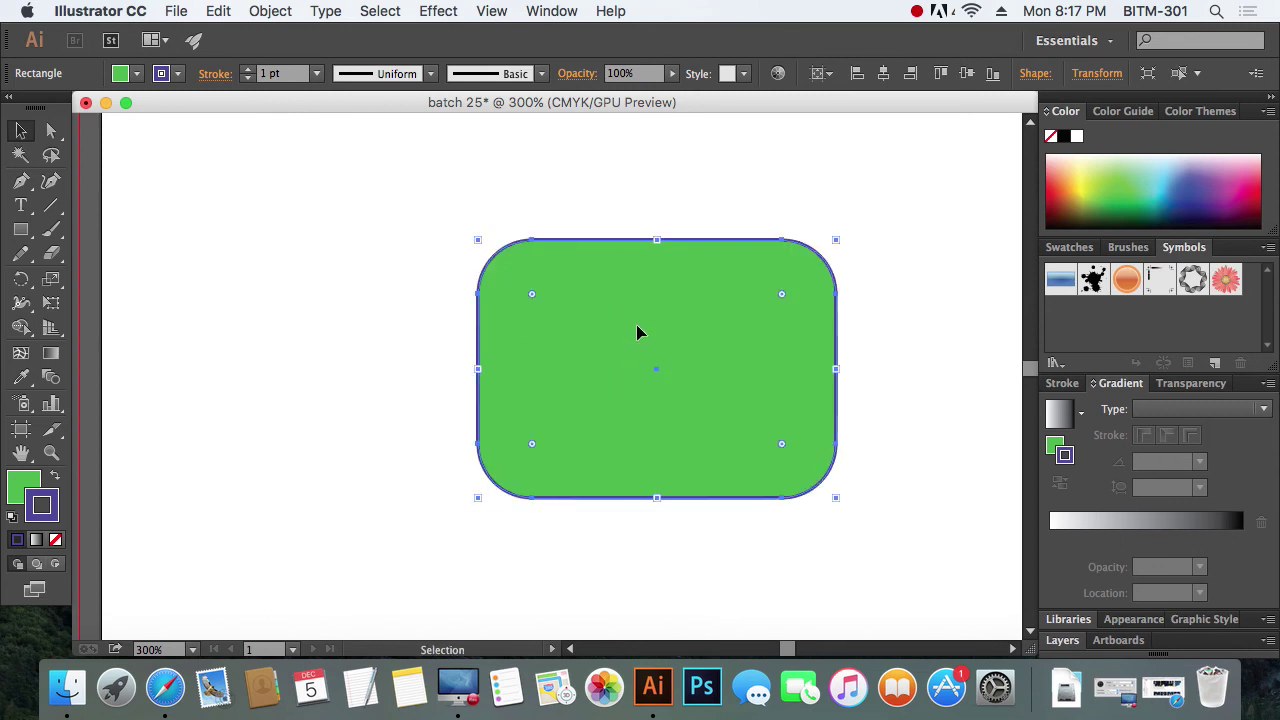
mouse_move(340, 266)
left_mouse_down()
mouse_move(330, 256)
mouse_move(591, 480)
mouse_move(458, 396)
left_mouse_up()
mouse_move(440, 390)
left_mouse_down()
mouse_move(386, 331)
mouse_move(426, 397)
mouse_move(528, 450)
mouse_move(462, 397)
left_mouse_up()
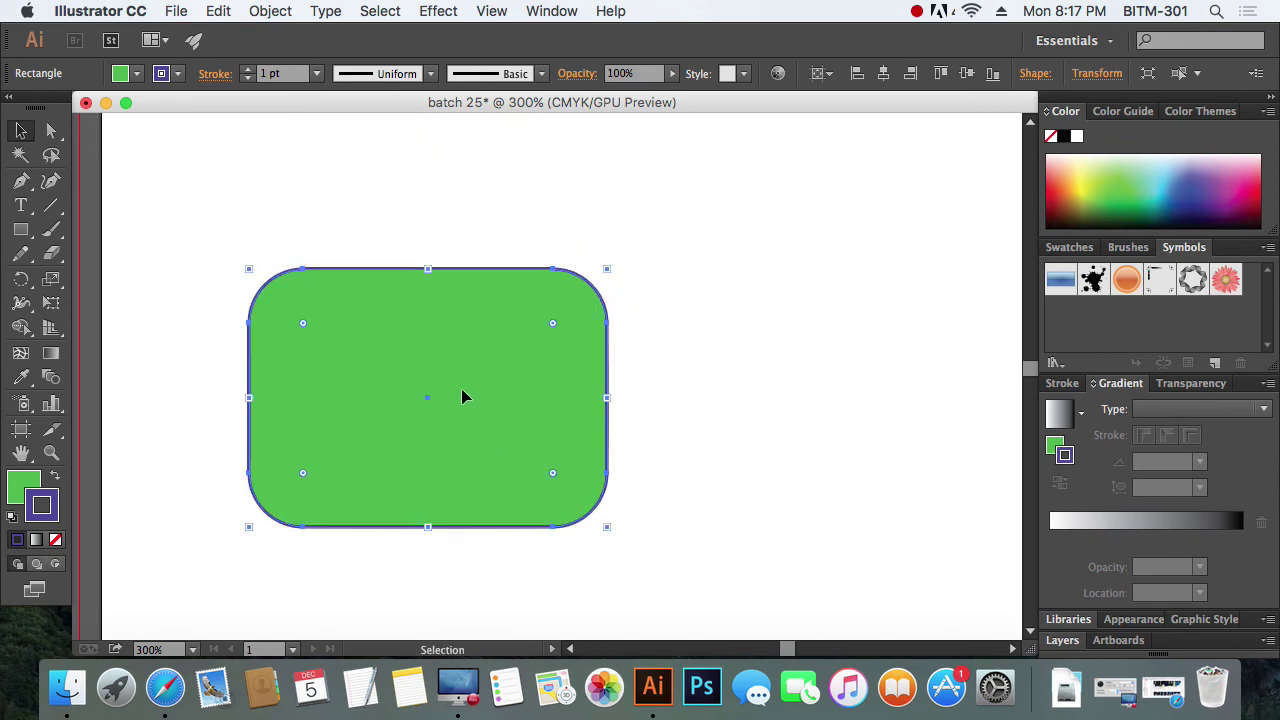
Set the rounded rectangle's fill to None, leaving only its purple outline.
left_click(18, 484)
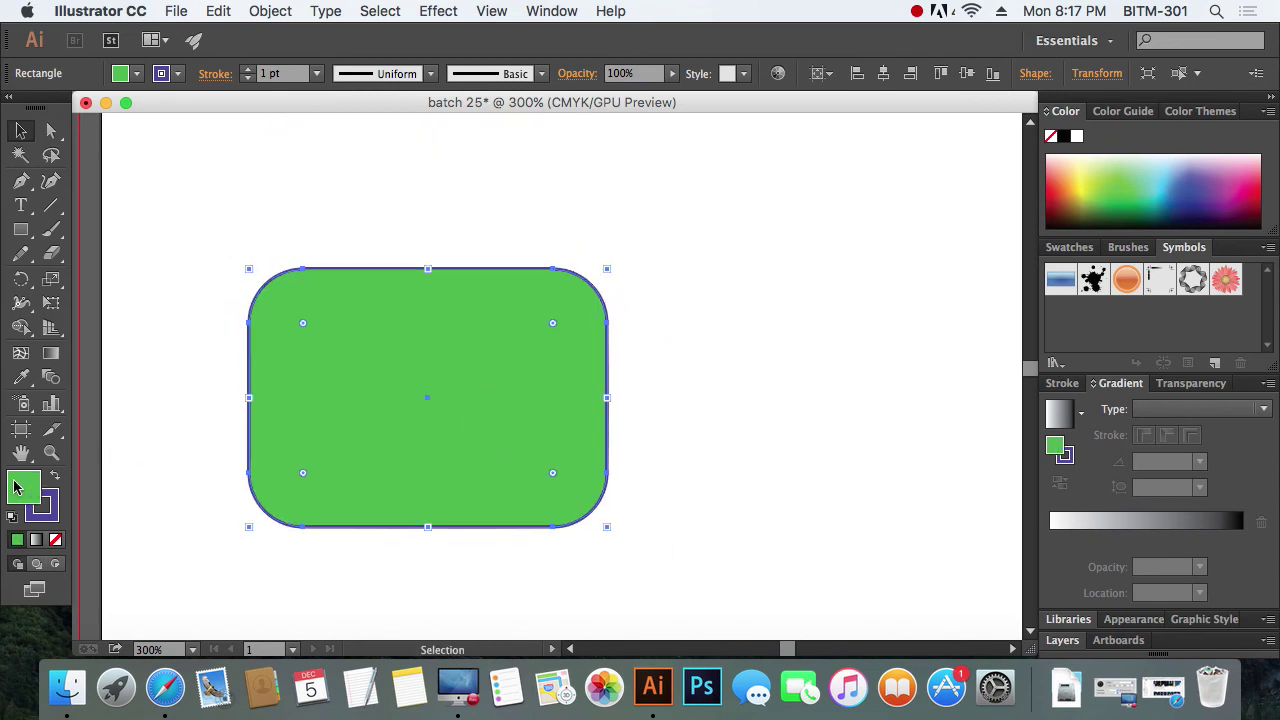
left_click(57, 541)
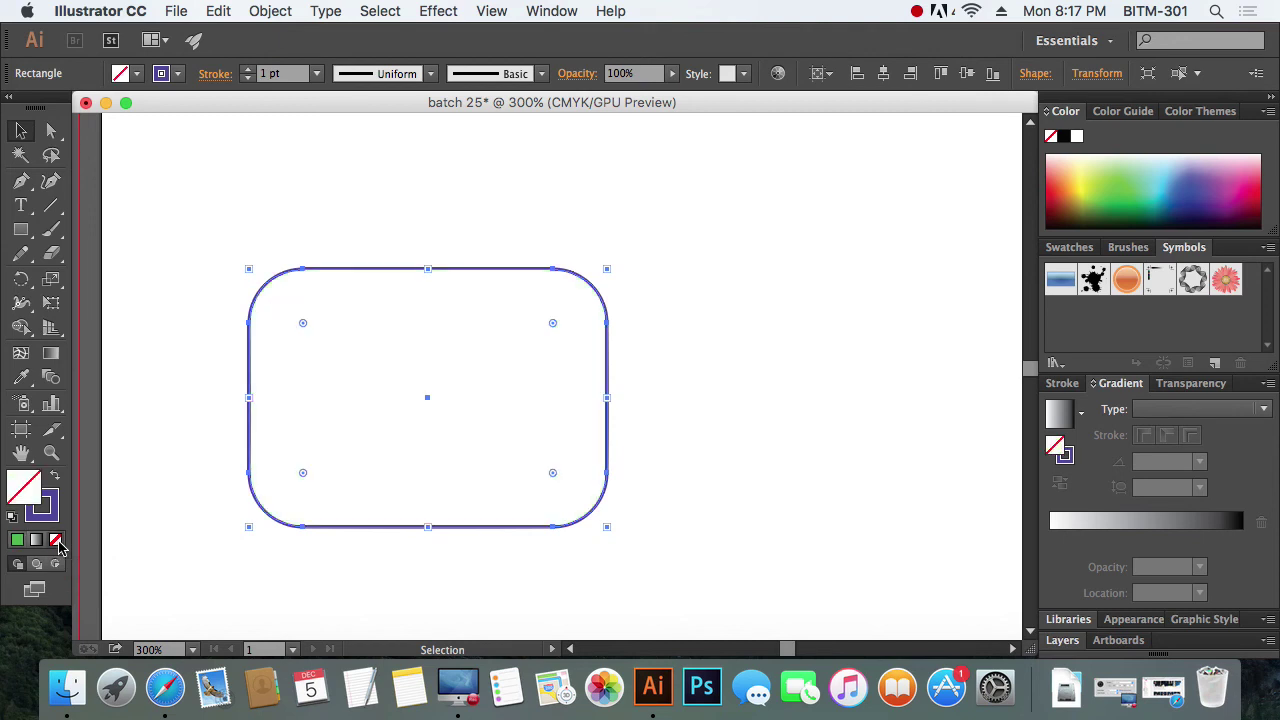
left_click(705, 451)
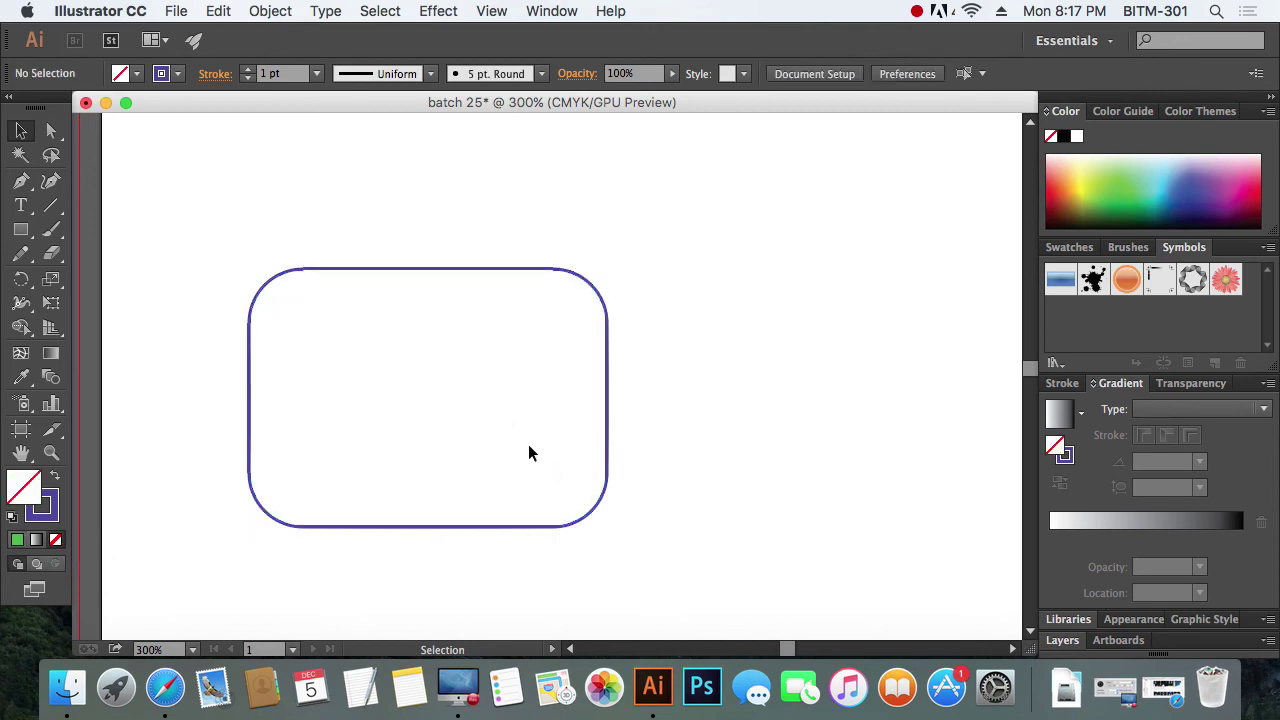
left_click_drag(466, 354, 531, 447)
left_click_drag(494, 371, 564, 330)
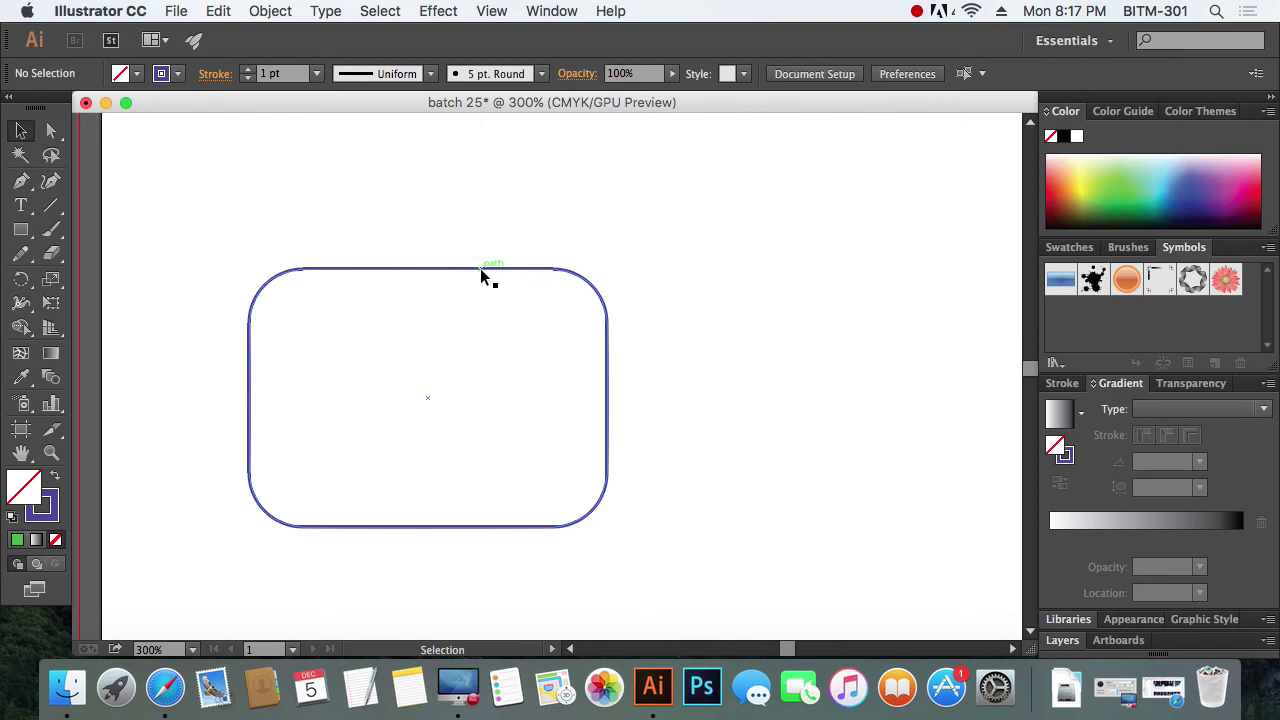
Reselect the rounded rectangle and drag it up and to the left.
left_click_drag(484, 209, 534, 288)
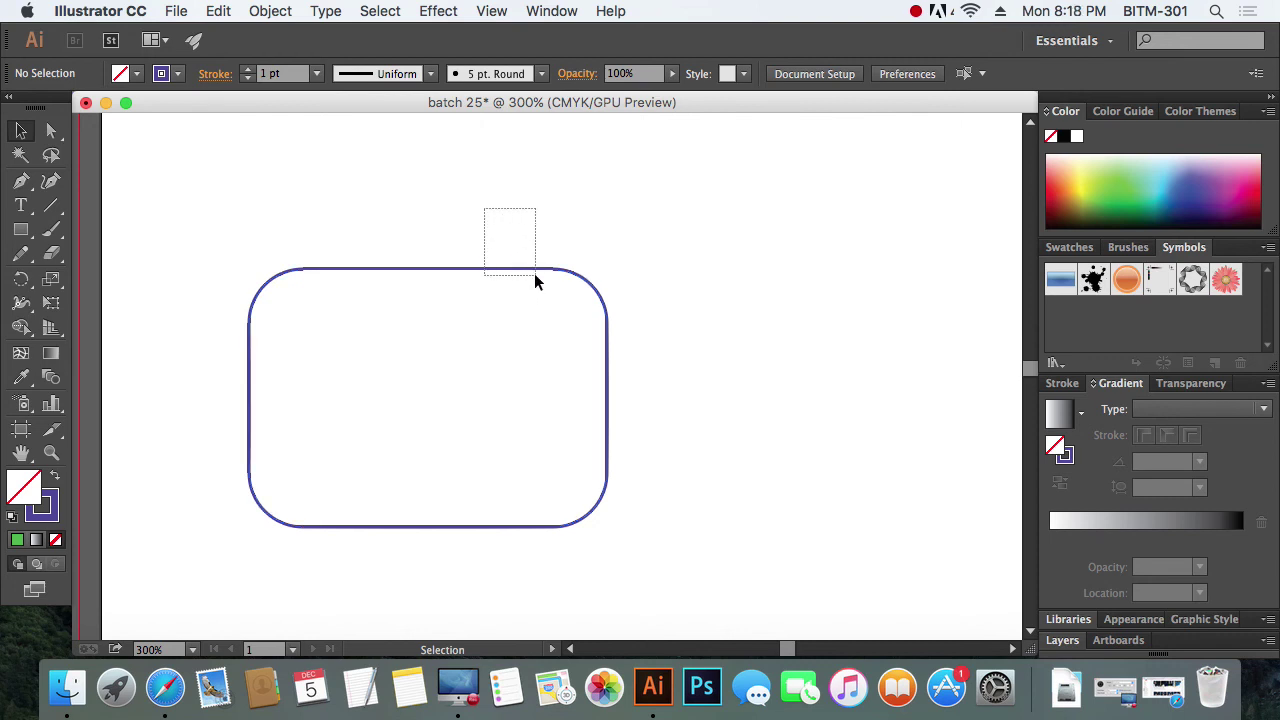
left_click_drag(534, 275, 534, 275)
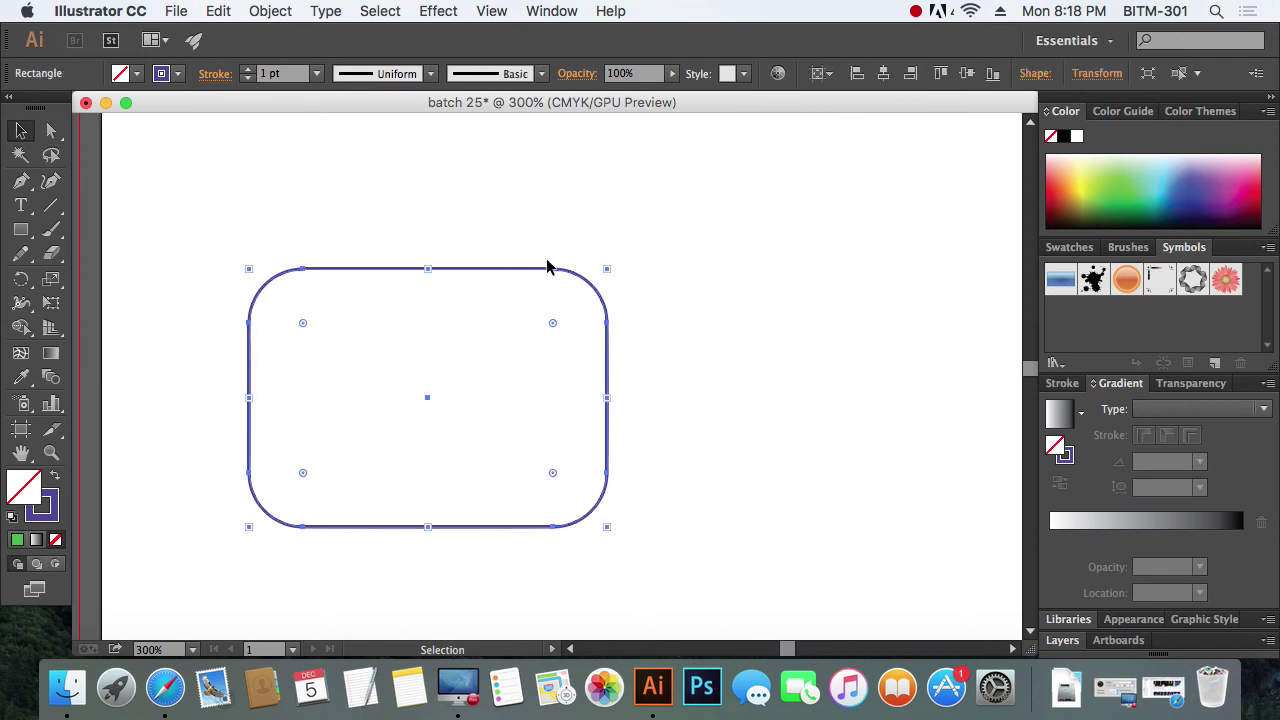
left_click_drag(494, 286, 533, 378)
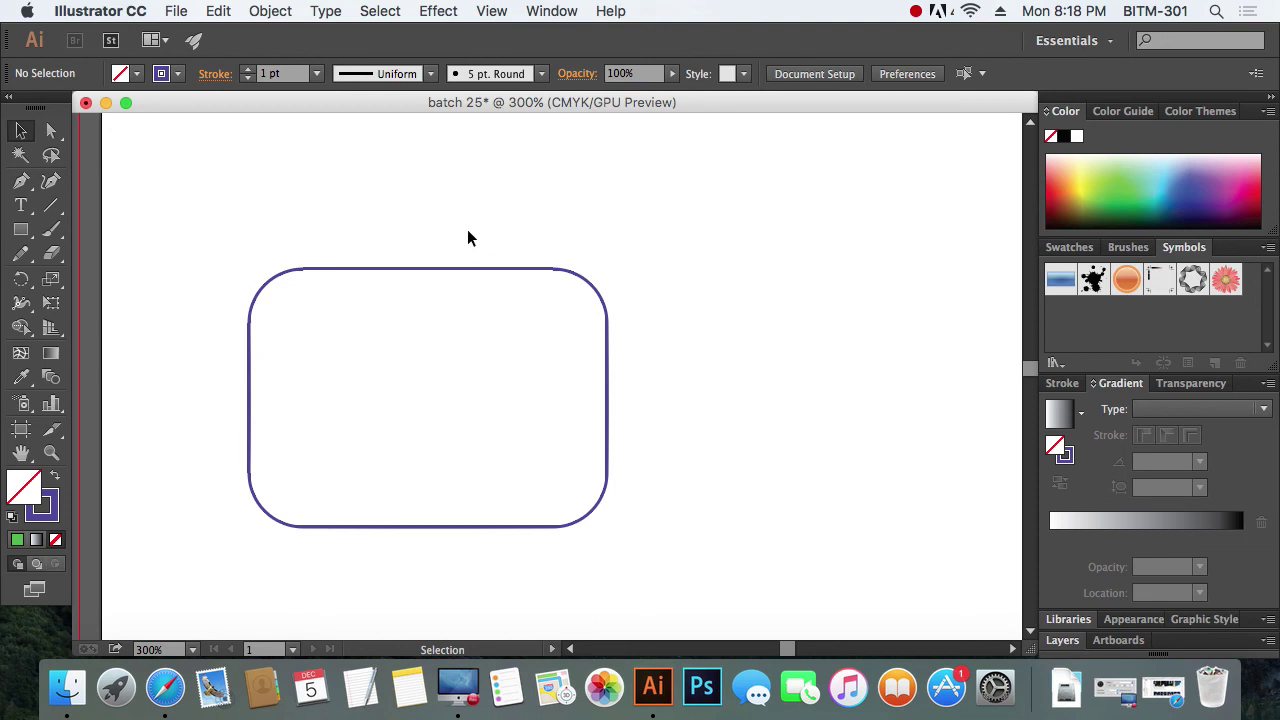
left_click_drag(489, 277, 490, 277)
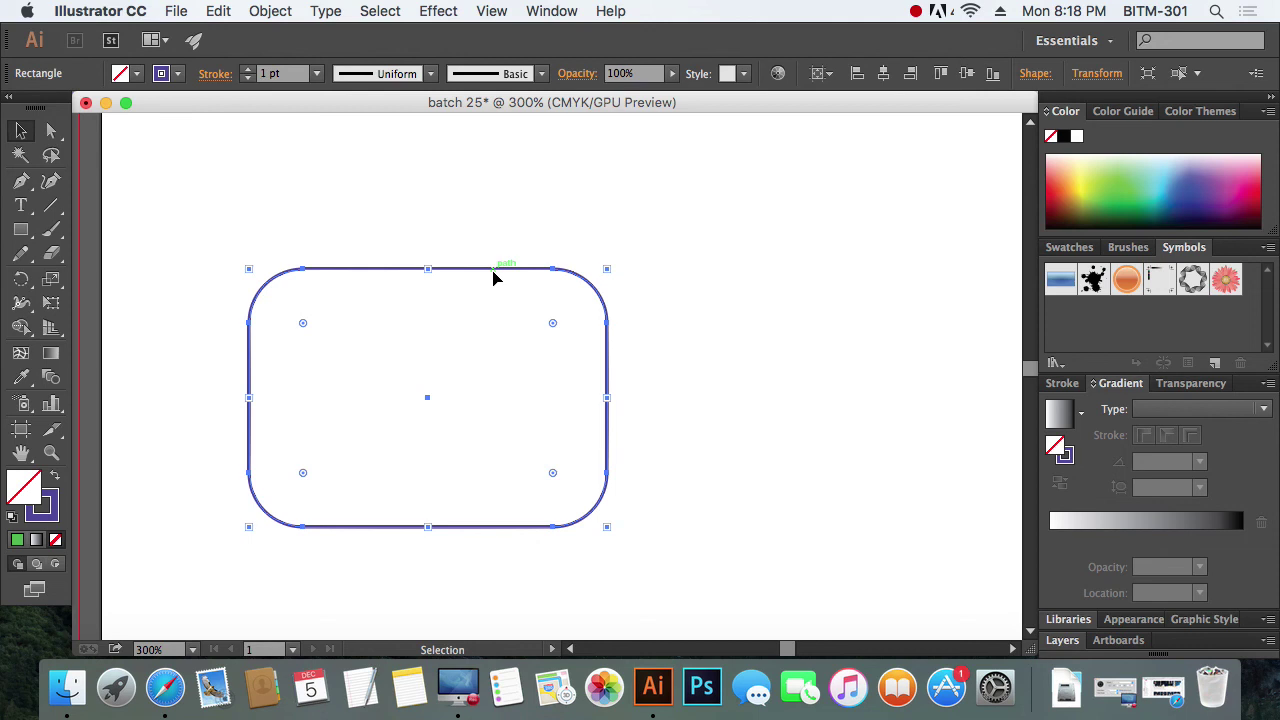
mouse_move(493, 278)
left_mouse_down()
mouse_move(765, 308)
mouse_move(471, 197)
mouse_move(560, 208)
left_mouse_up()
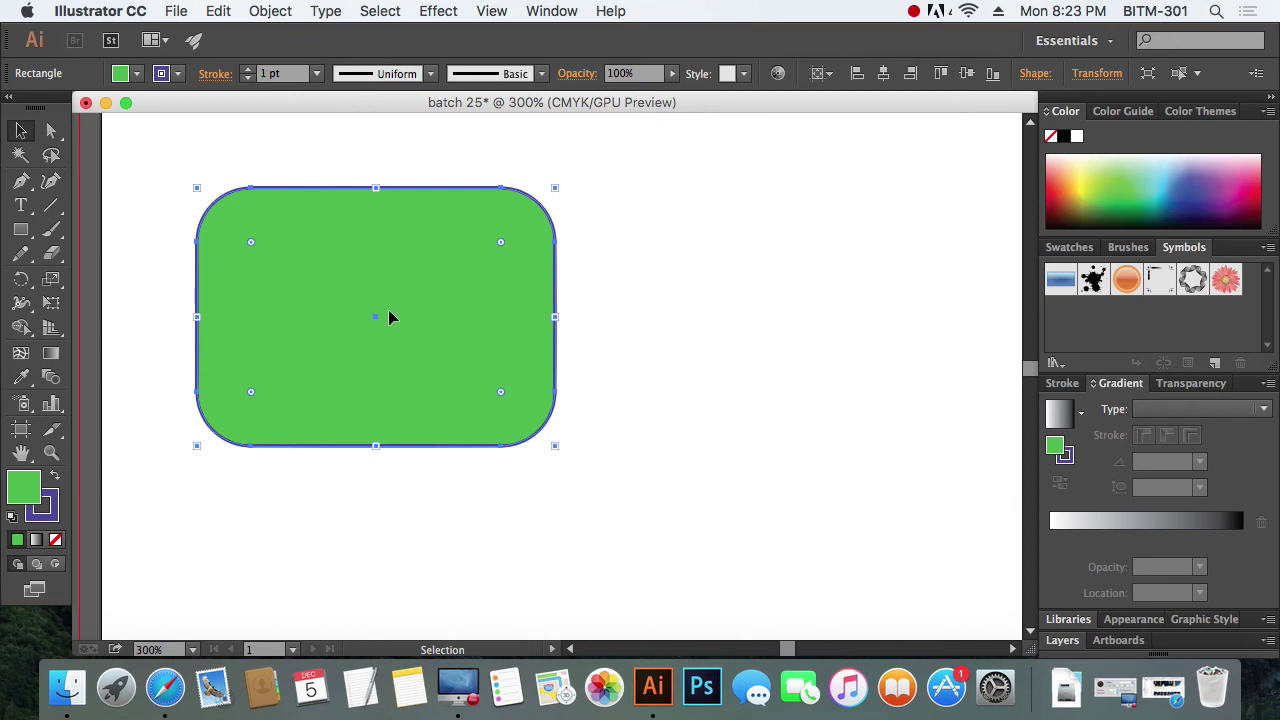
Replace the rounded rectangle with a newly drawn rectangle that has no fill.
key("Delete")
key("m")
mouse_move(318, 254)
left_mouse_down()
mouse_move(520, 381)
mouse_move(675, 424)
left_mouse_up()
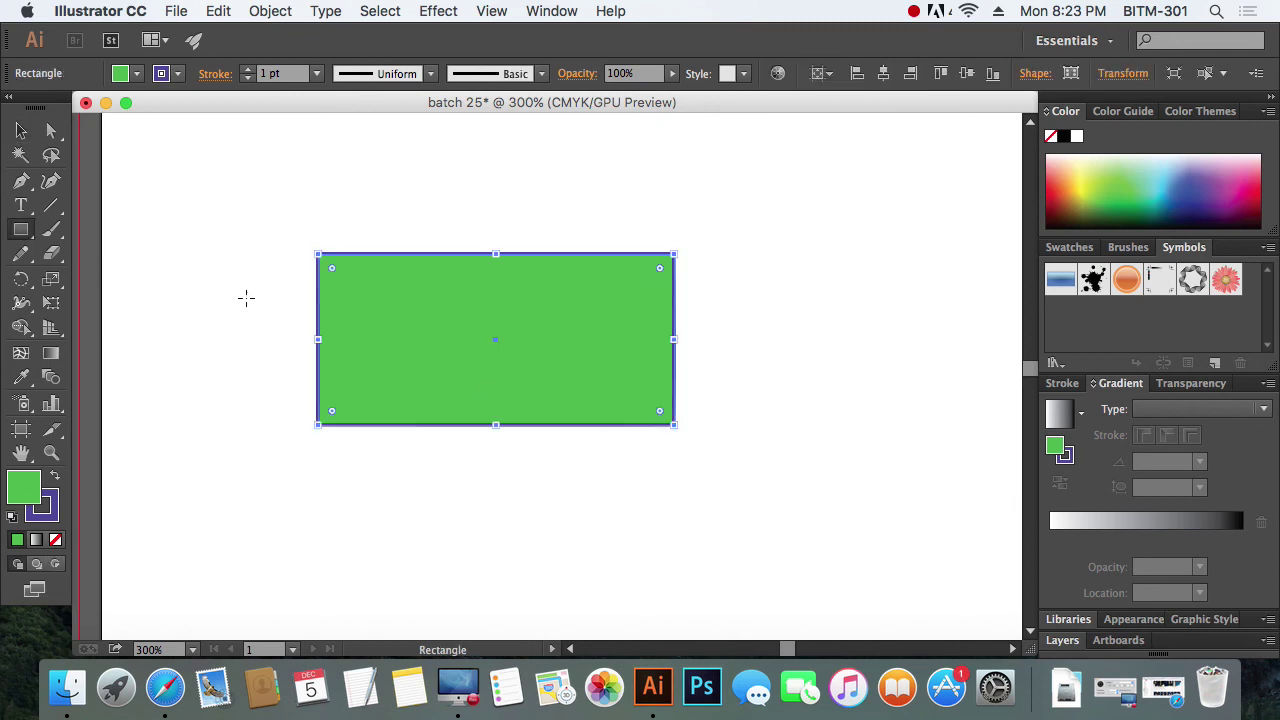
left_click(18, 136)
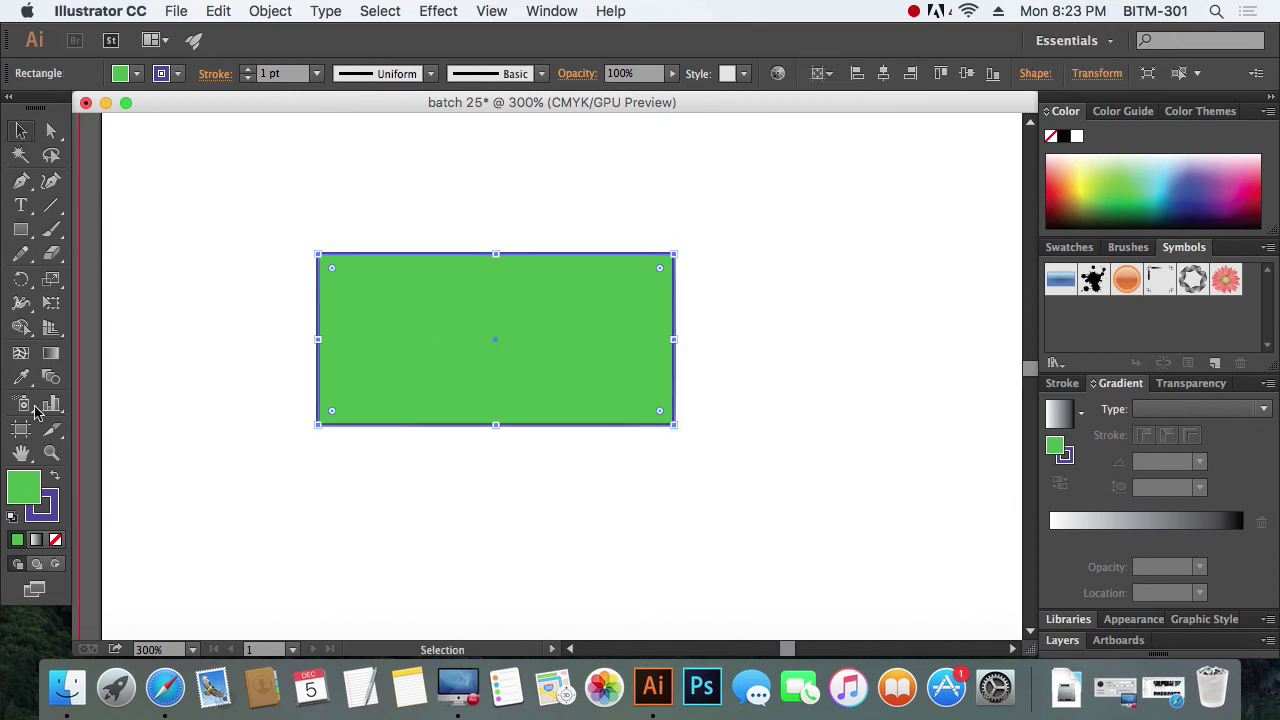
left_click(55, 540)
Narrow the new rectangle from its right side and pan it toward the upper left.
left_click_drag(675, 424, 587, 426)
key("space")
left_click_drag(562, 467, 514, 351)
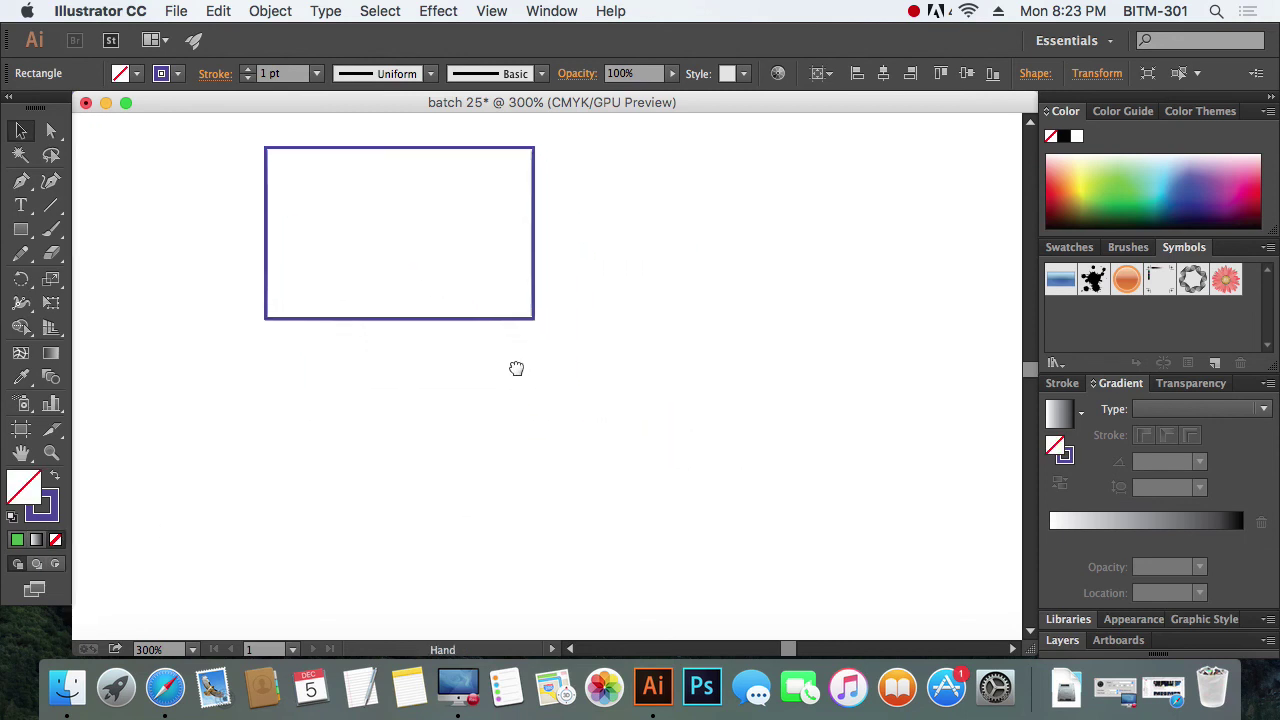
key("space")
left_click_drag(546, 309, 546, 345)
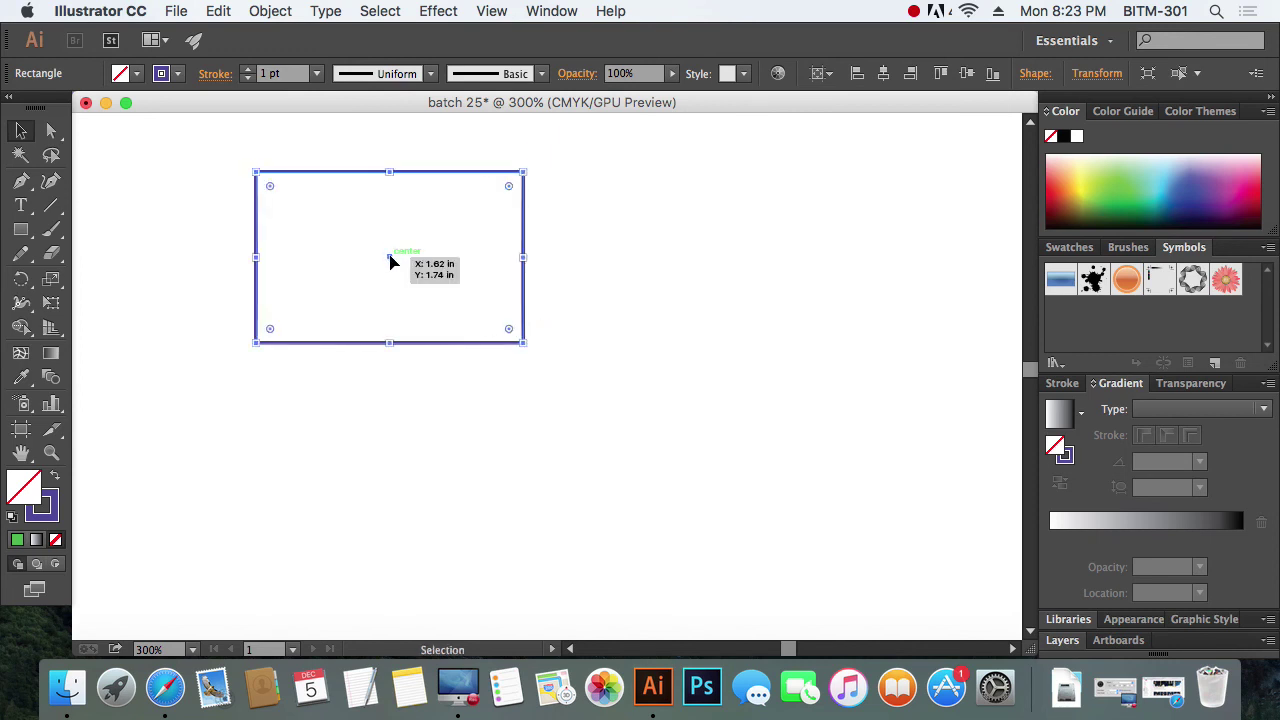
Alt-drag a copy of the outlined rectangle straight down below the original.
left_click_drag(390, 260, 395, 344)
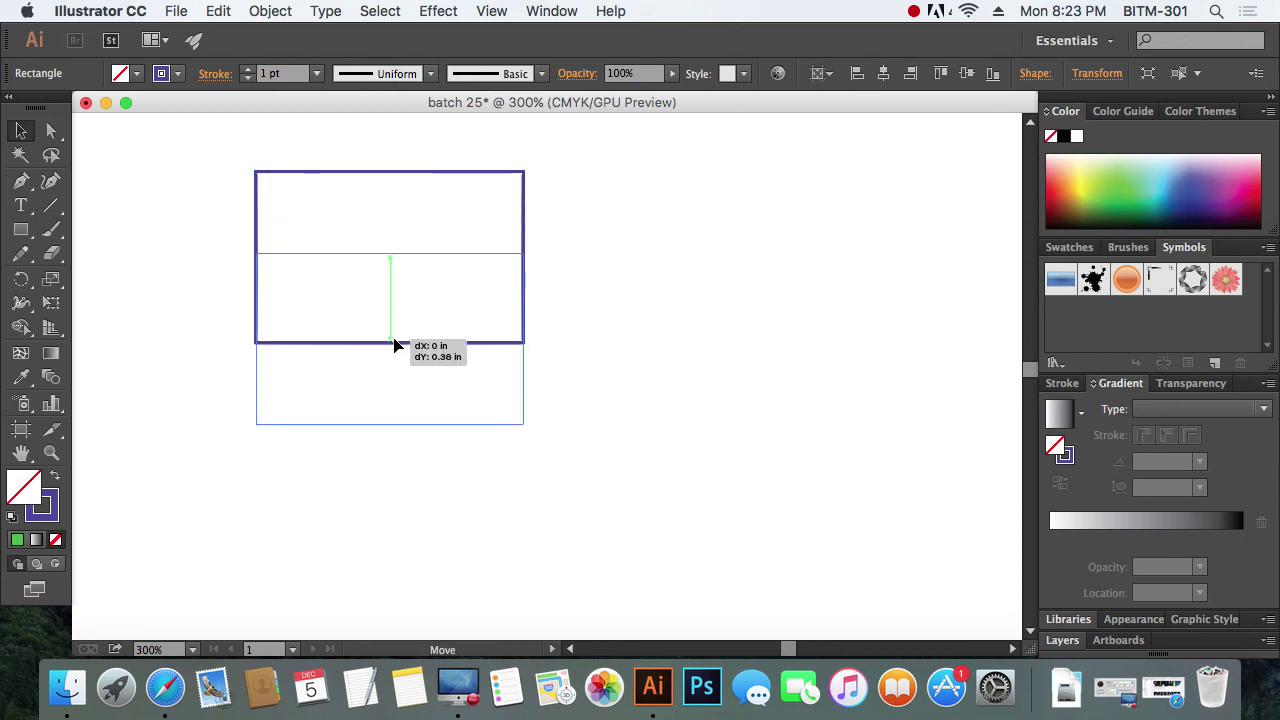
key("alt")
left_click_drag(394, 342, 396, 398)
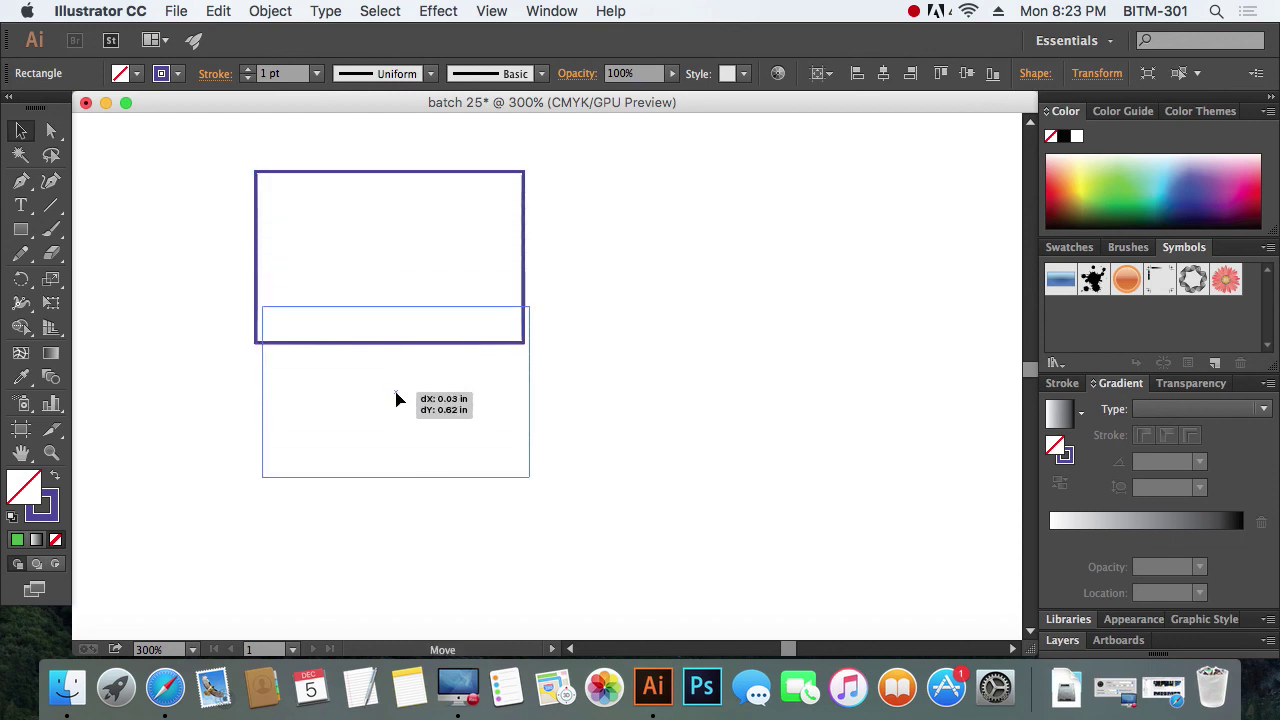
key("alt")
key("alt")
key("alt")
left_click_drag(396, 398, 396, 468)
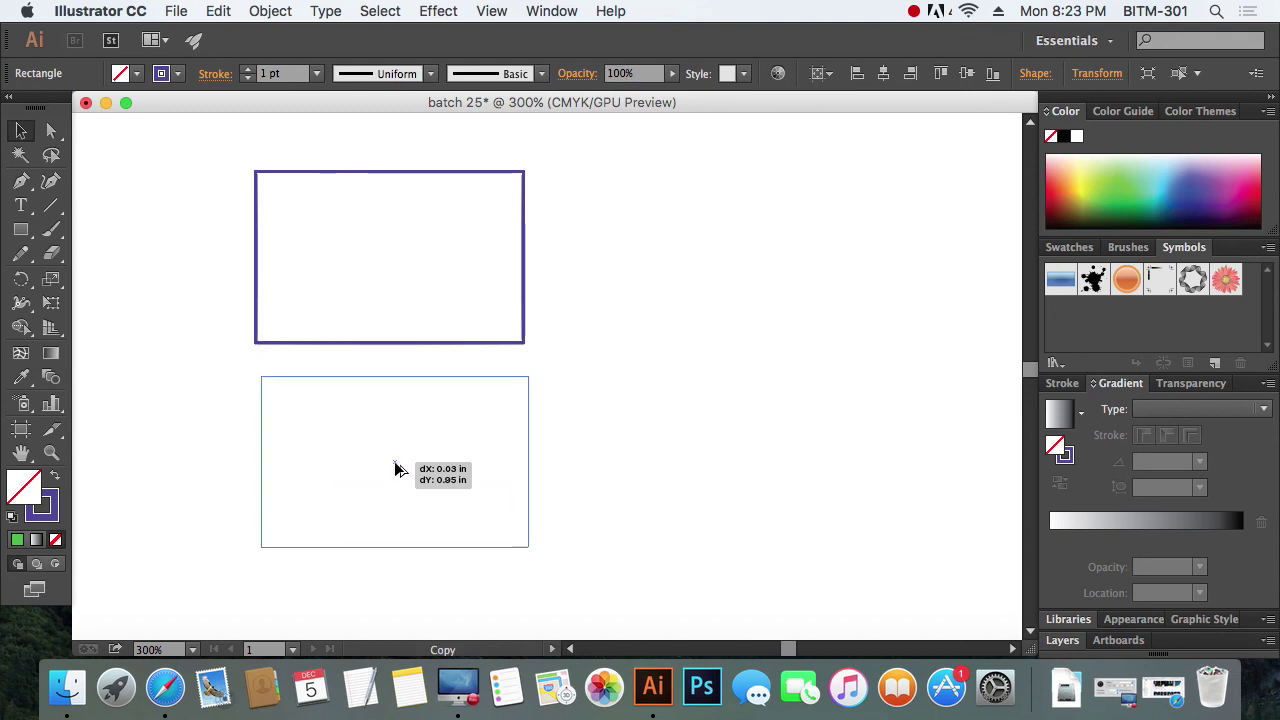
left_click_drag(395, 468, 395, 468)
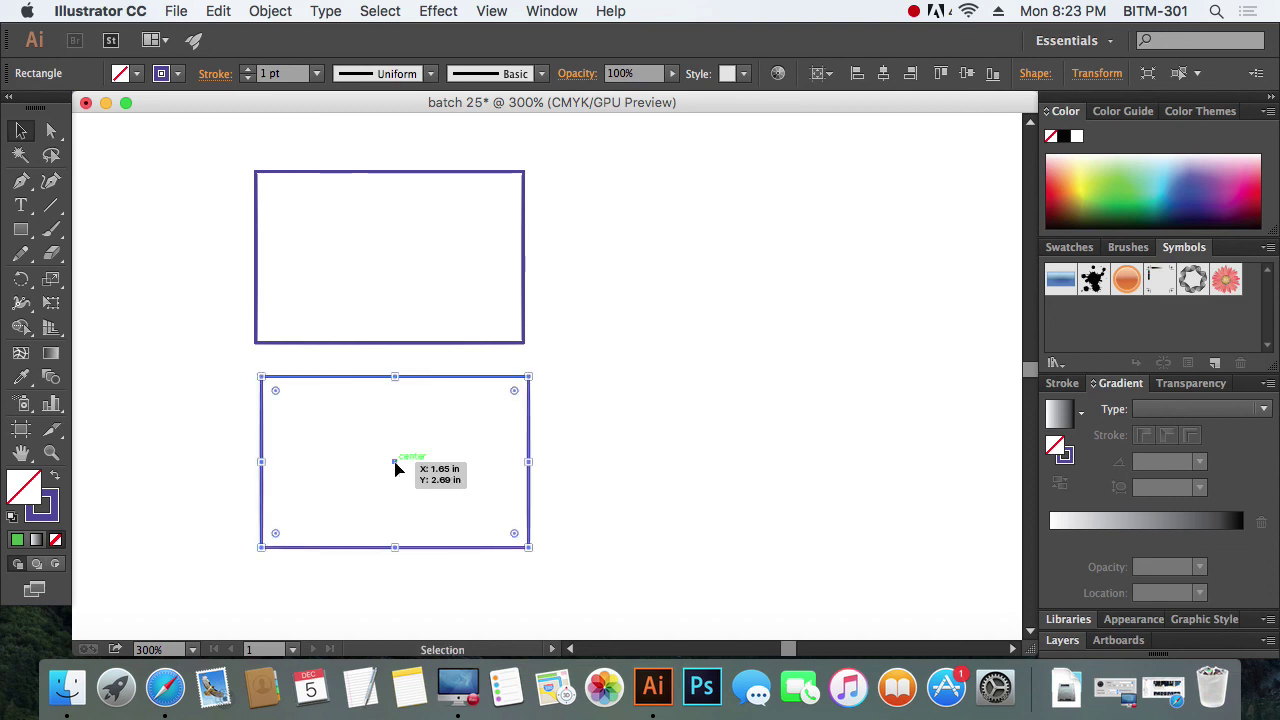
Reselect the upper rectangle after checking the lower copy.
left_click(655, 478)
left_click_drag(655, 484, 394, 451)
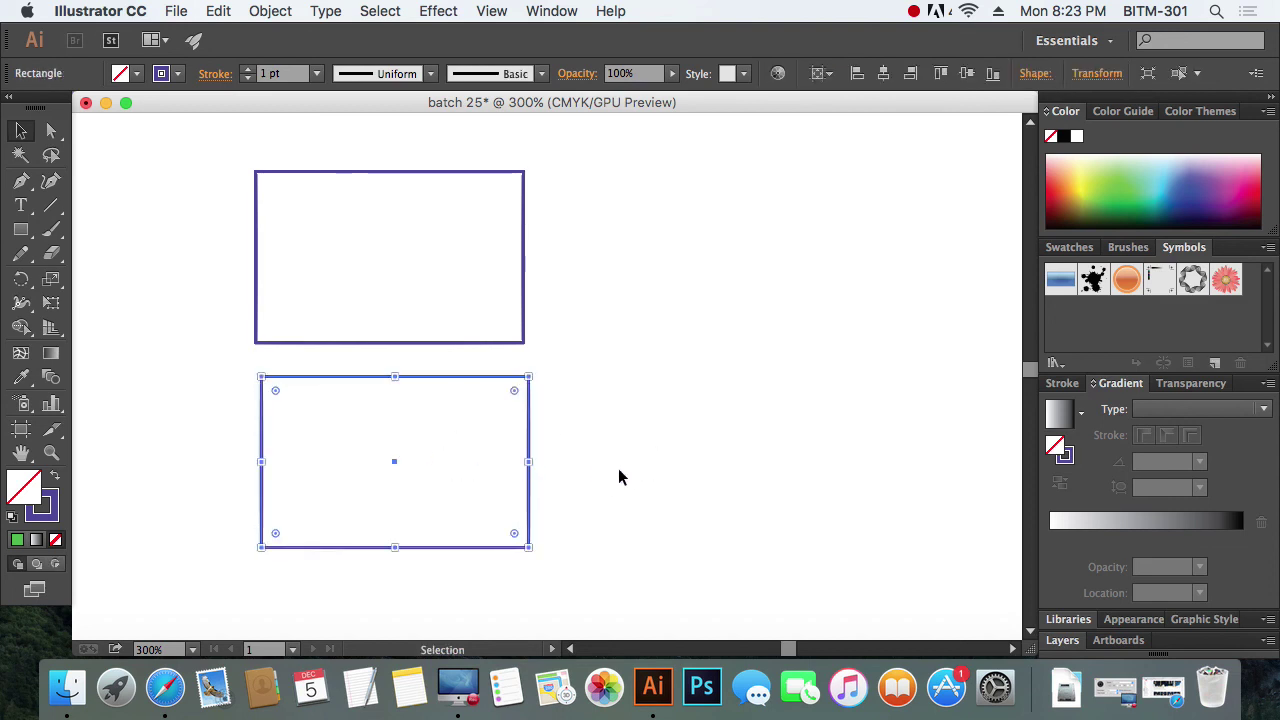
left_click_drag(614, 249, 407, 206)
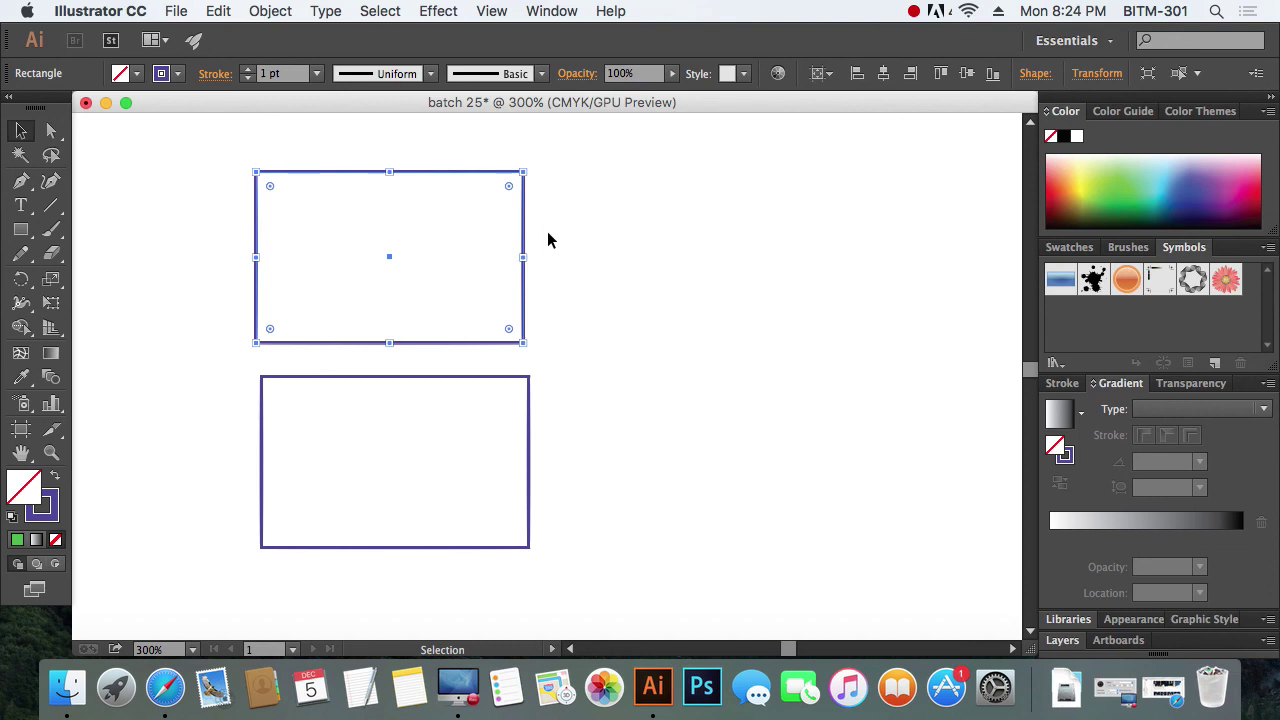
left_click(626, 312)
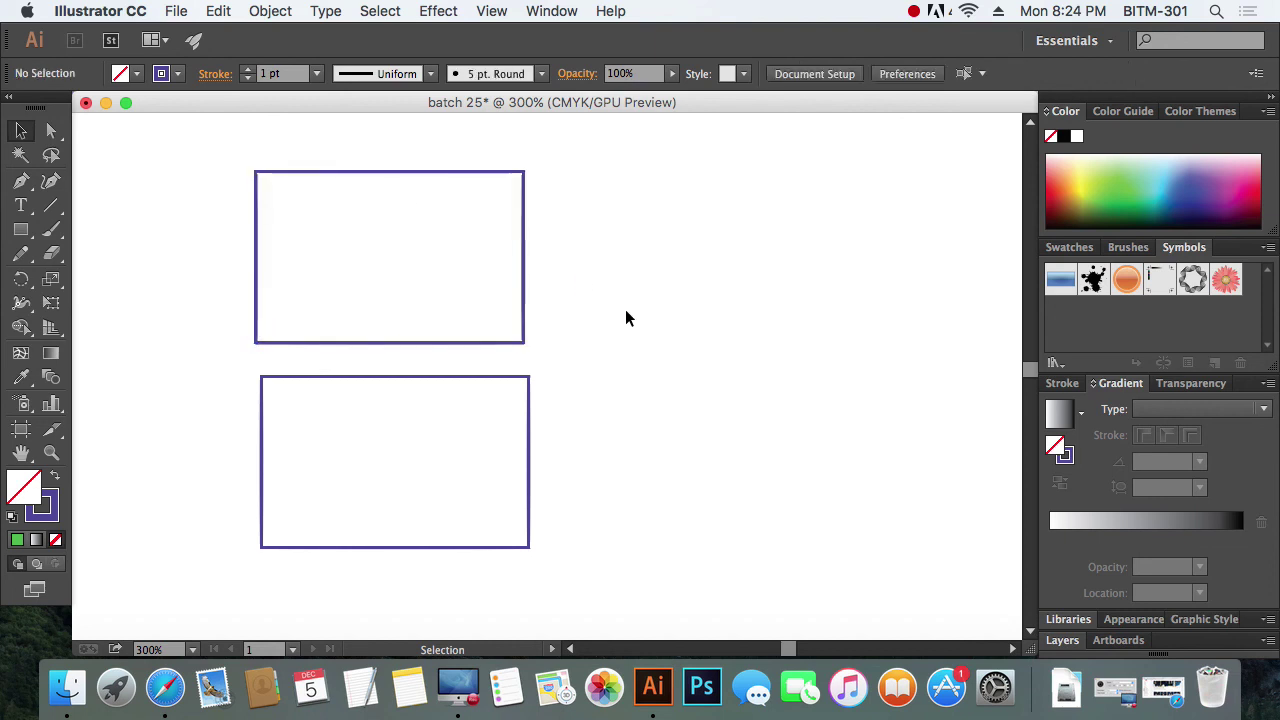
left_click_drag(598, 306, 454, 267)
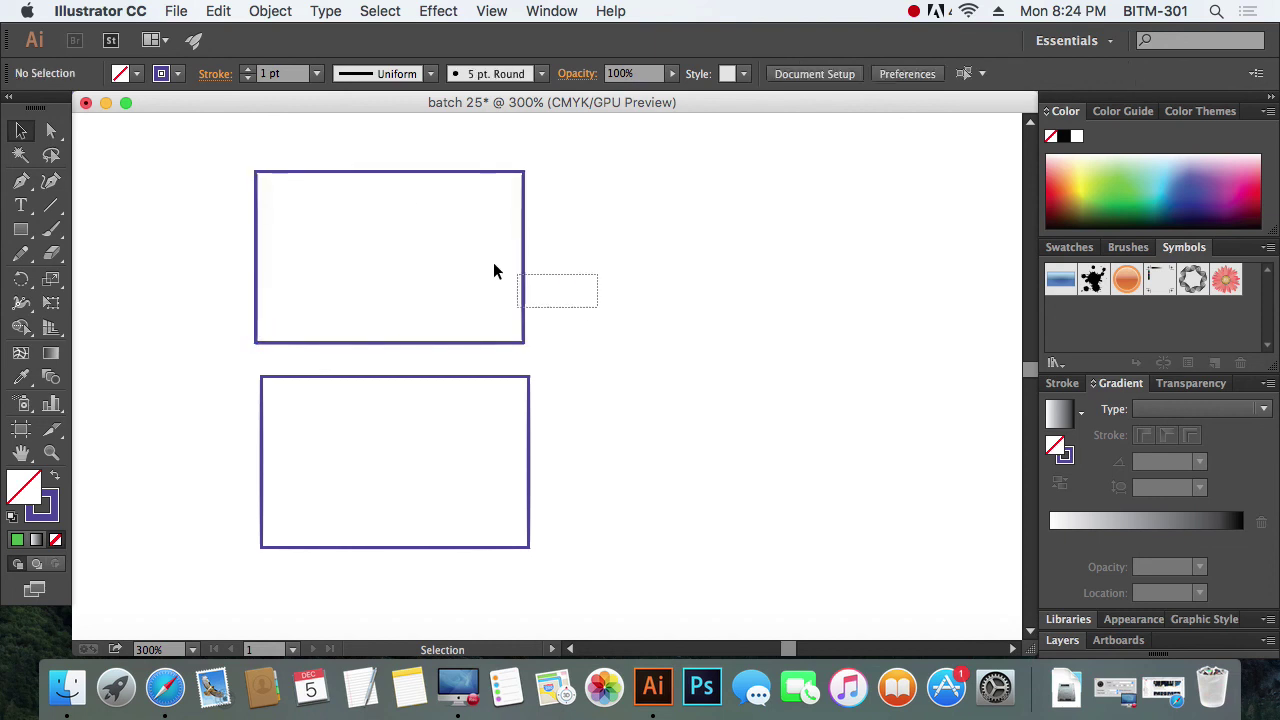
Select the upper rectangle's corner anchors with Direct Selection, test-drag the top-right anchor, then restore it.
left_click(52, 131)
left_click(420, 193)
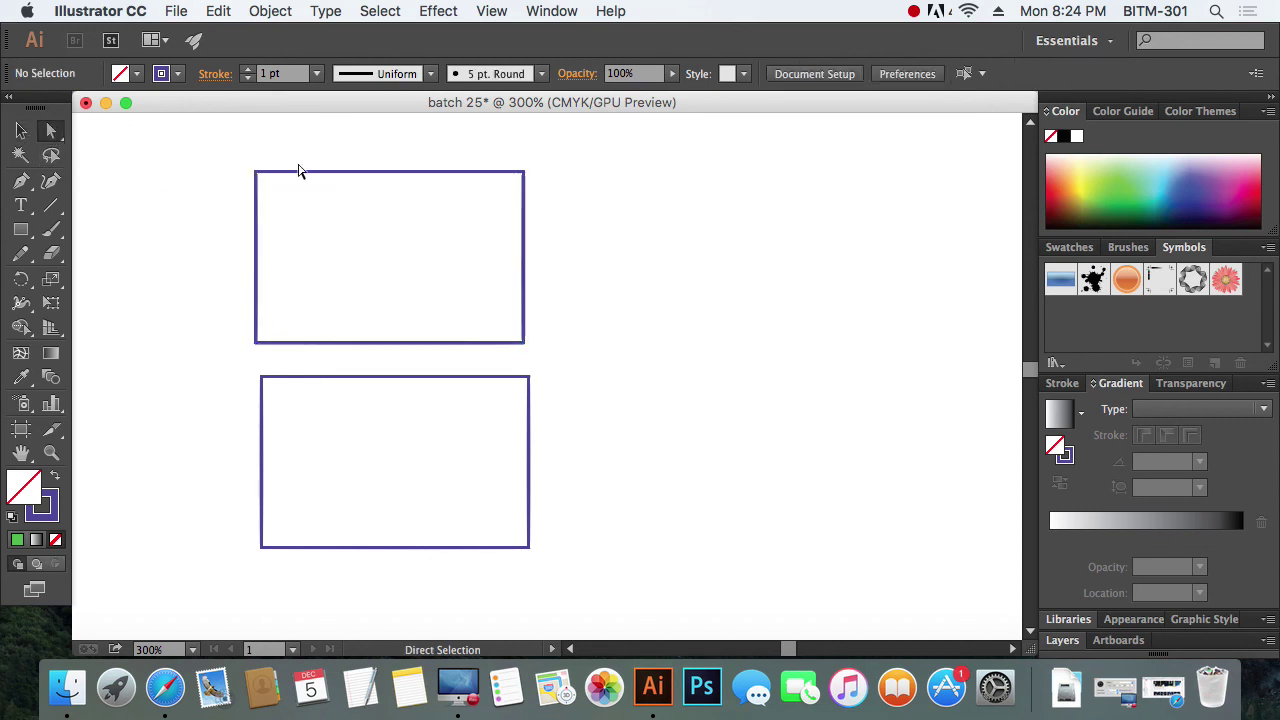
left_click(346, 174)
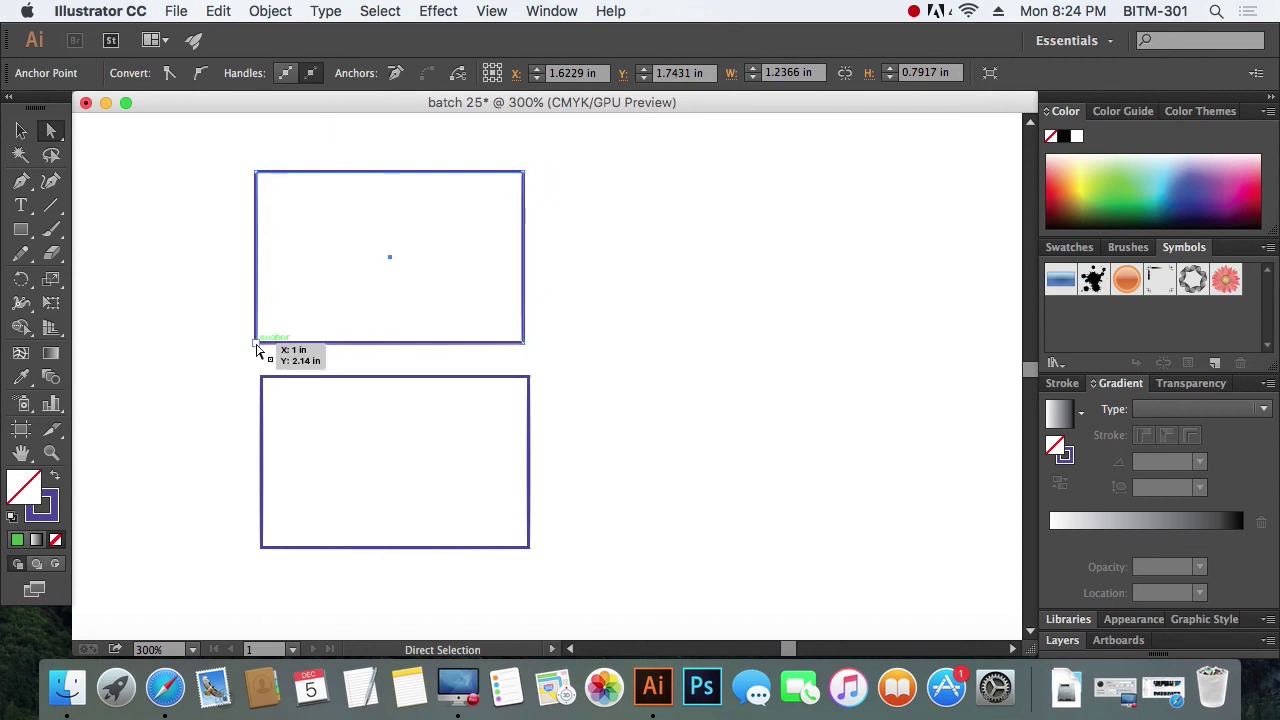
left_click(256, 344)
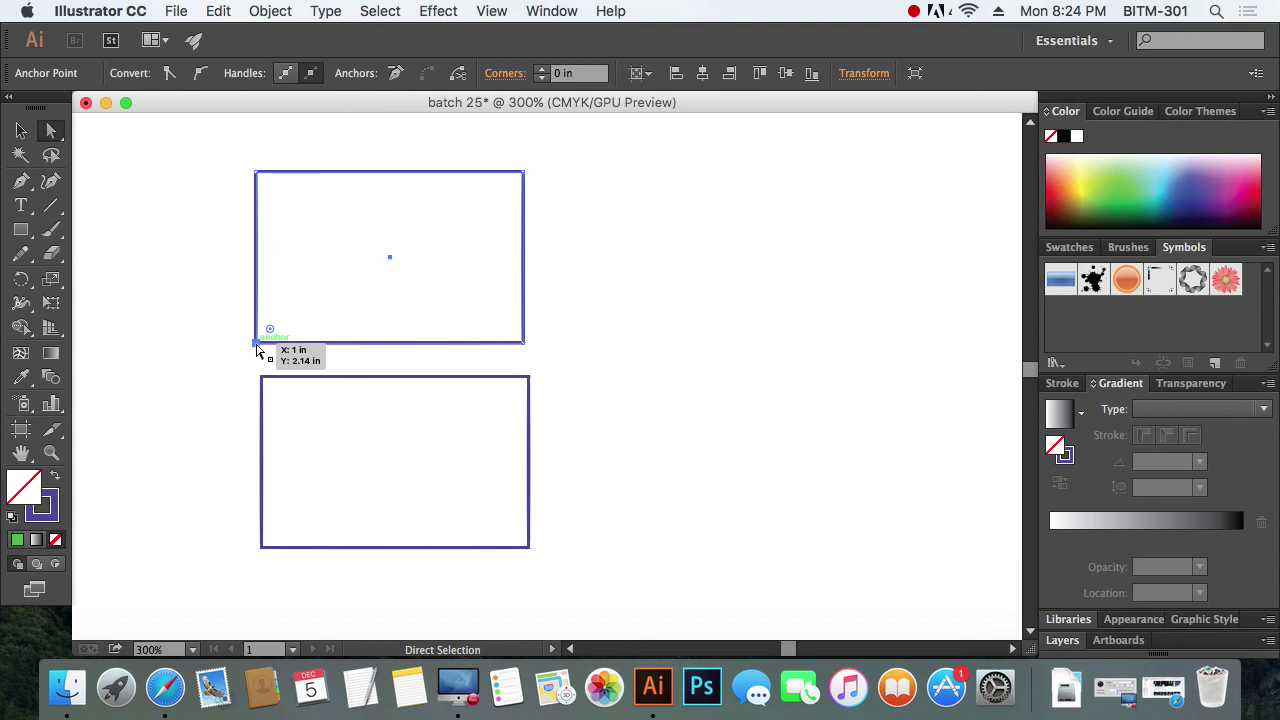
left_click(525, 174)
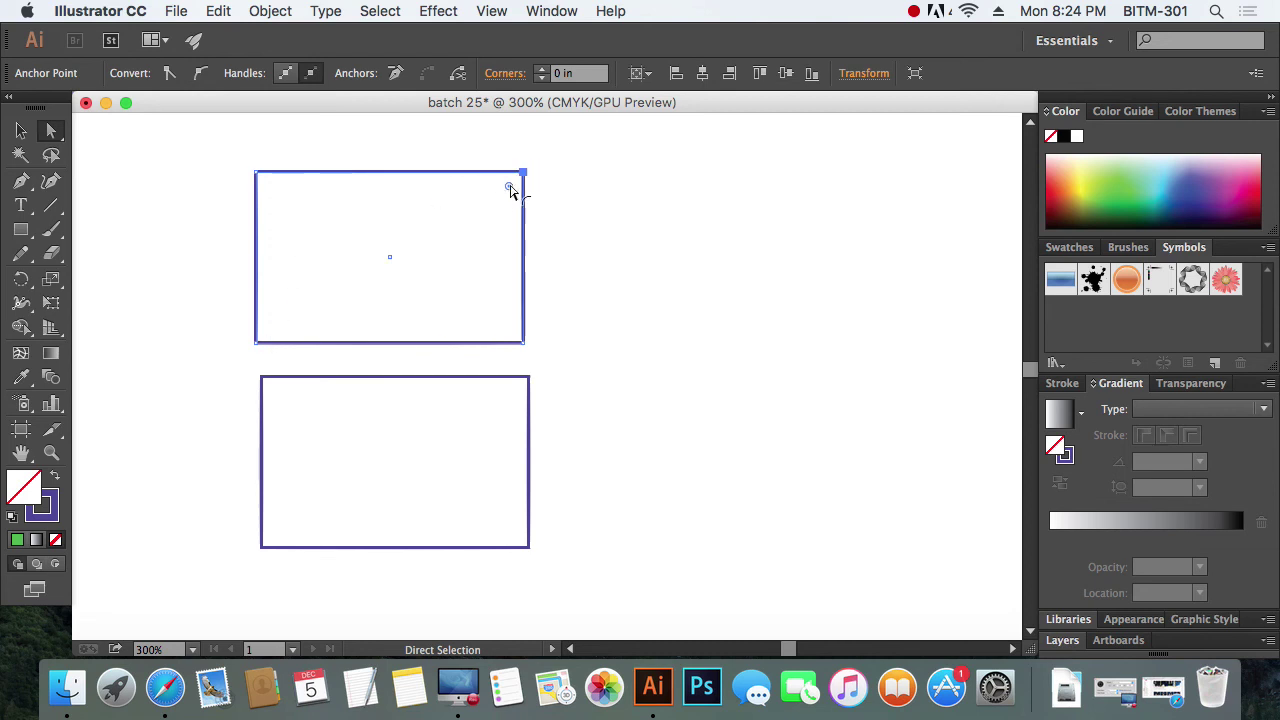
left_click_drag(528, 174, 741, 227)
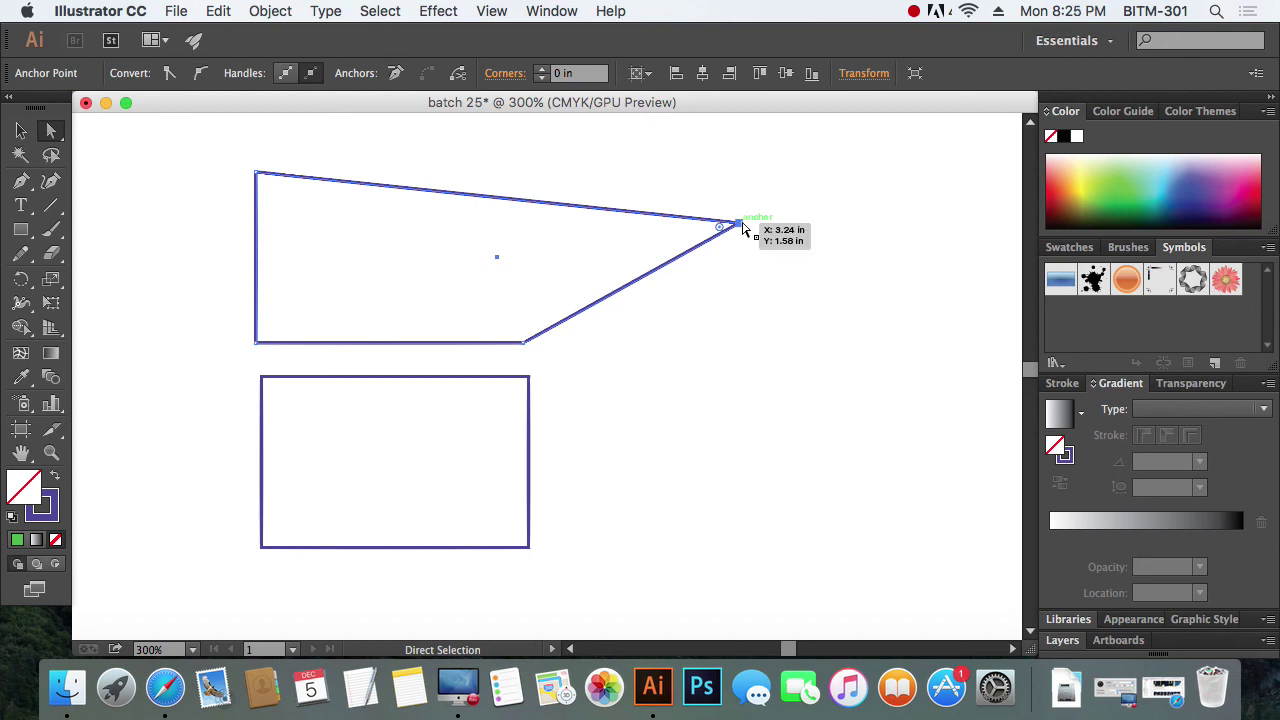
mouse_move(738, 223)
left_mouse_down()
mouse_move(497, 190)
mouse_move(434, 225)
mouse_move(455, 172)
left_mouse_up()
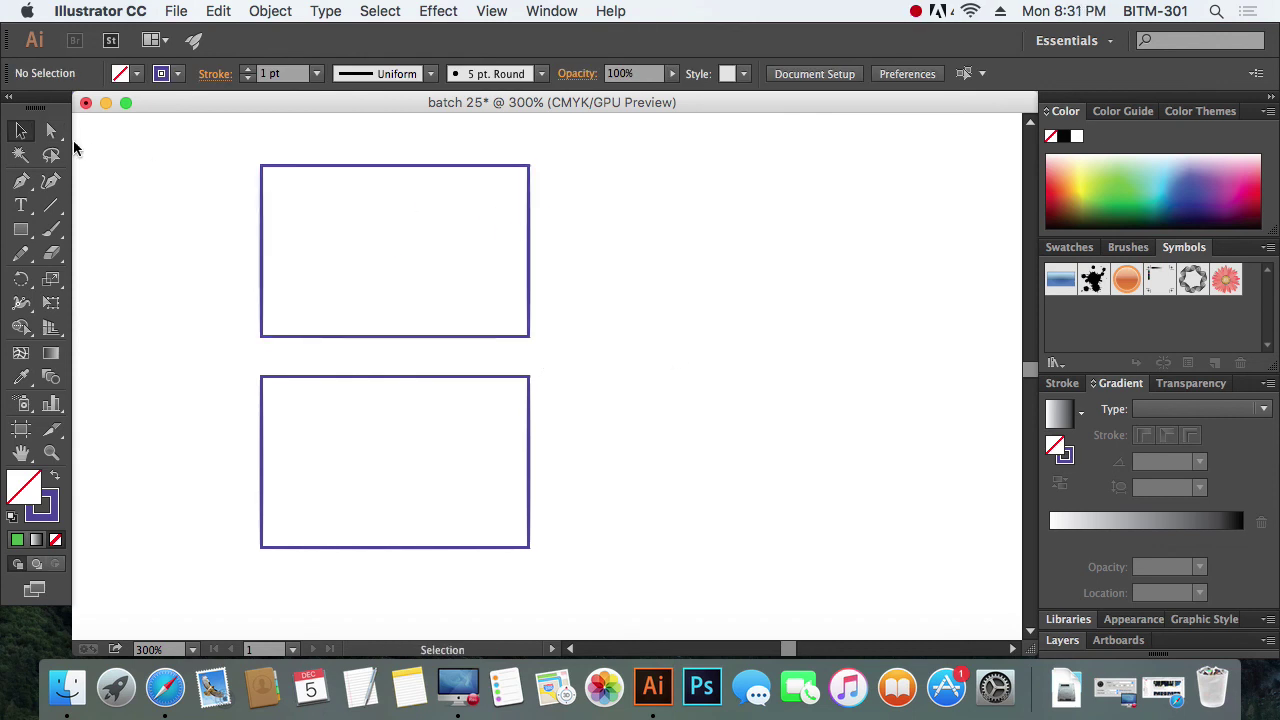
With Direct Selection, marquee-select the top rectangle's bottom-left corner anchor.
left_click(52, 131)
left_click_drag(584, 237, 430, 240)
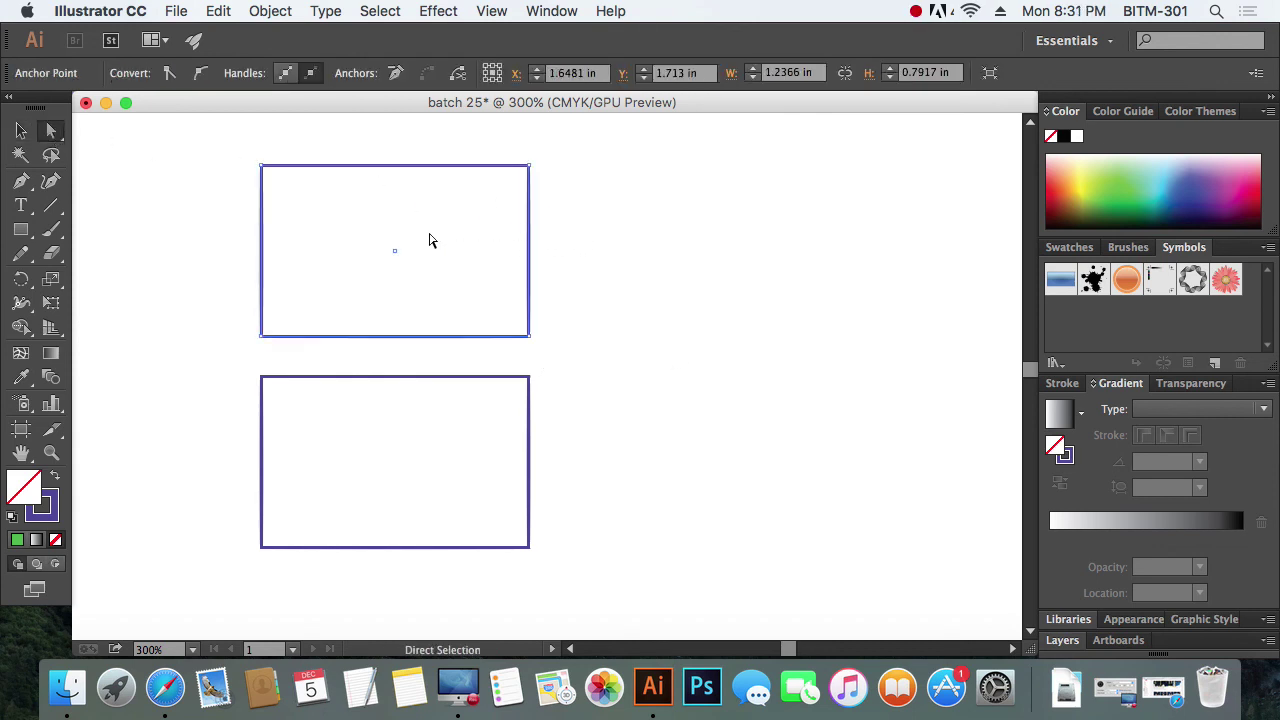
left_click(528, 167)
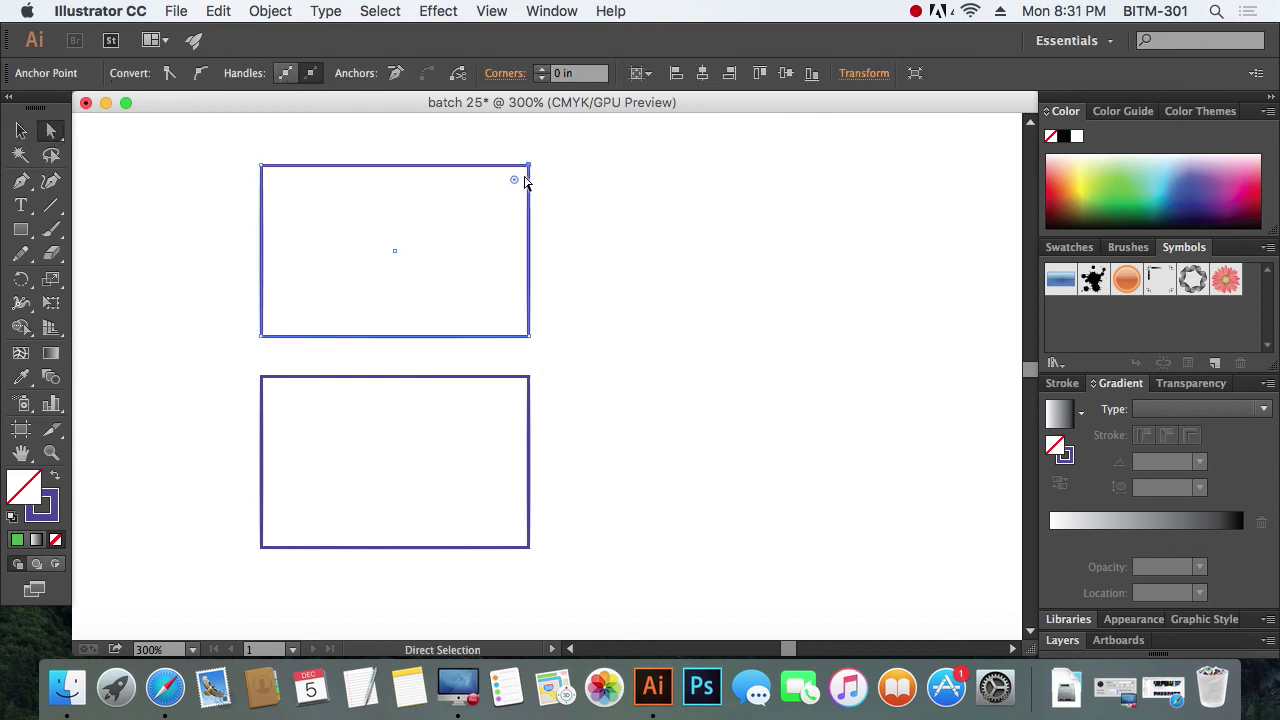
left_click(261, 337)
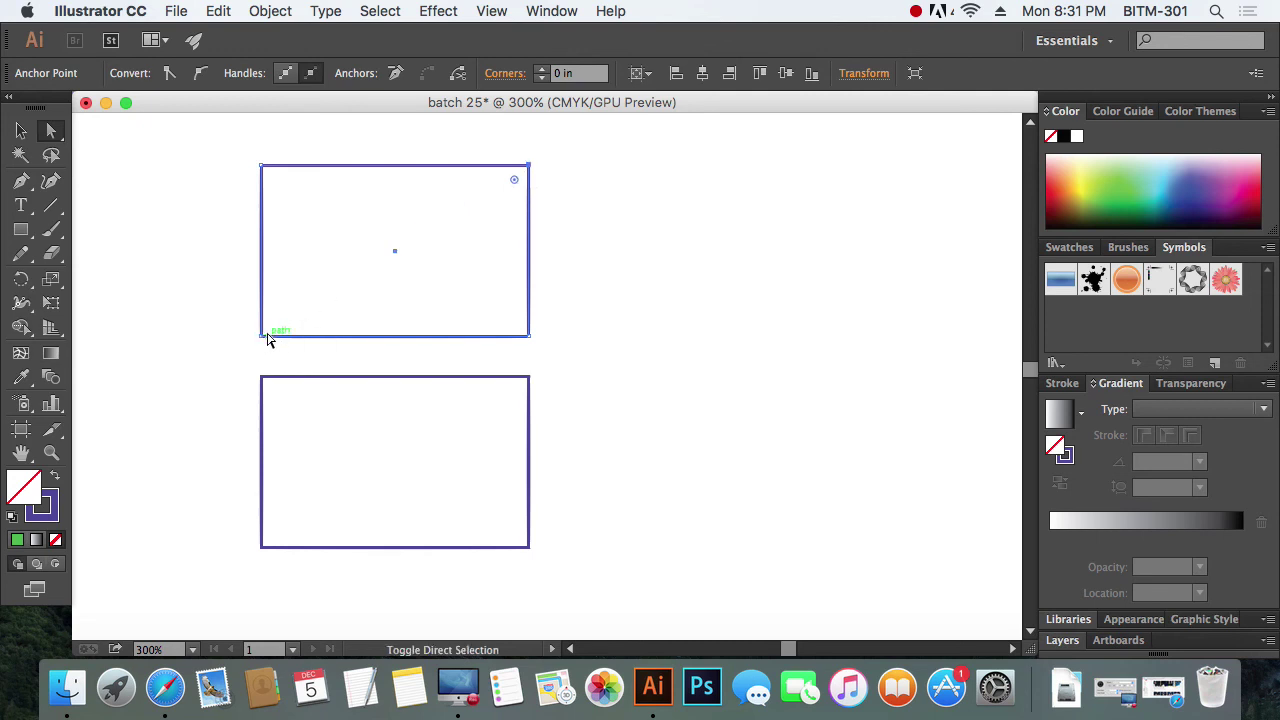
left_click(258, 334)
left_click_drag(274, 350, 282, 397)
mouse_move(282, 397)
left_mouse_down()
mouse_move(531, 343)
mouse_move(555, 350)
mouse_move(276, 356)
left_mouse_up()
left_click_drag(276, 356, 275, 355)
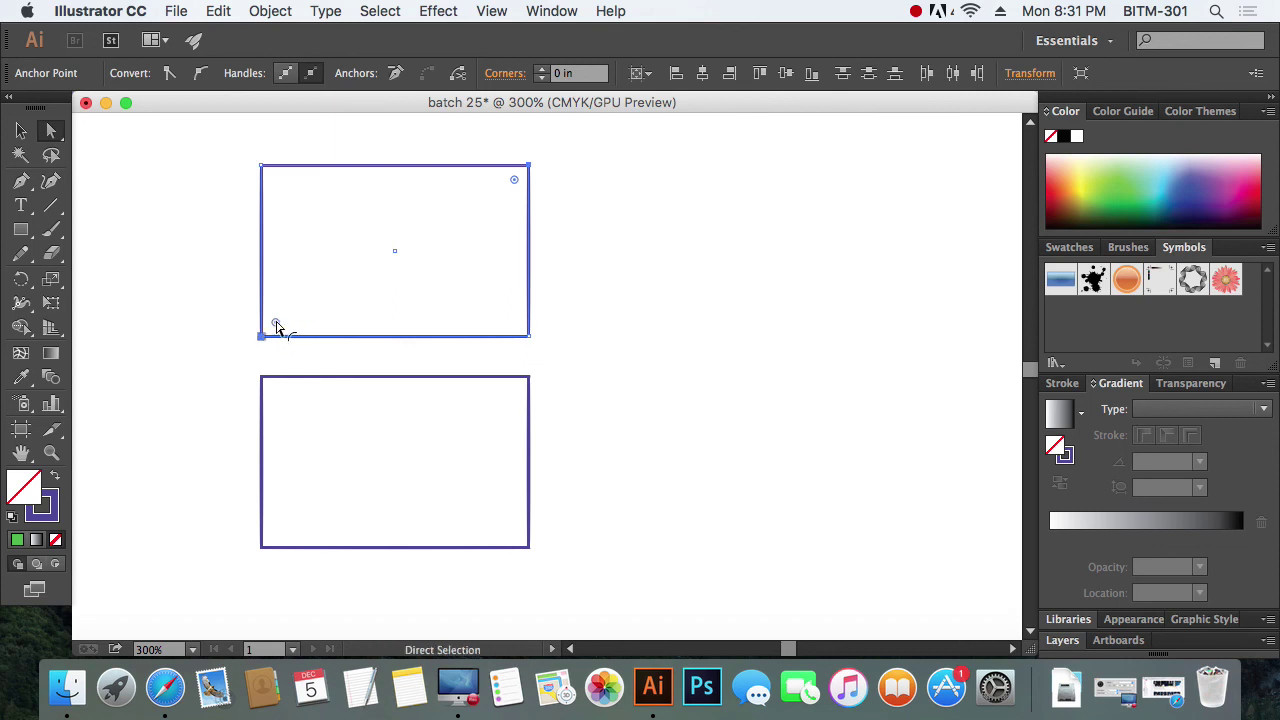
Add the top-right anchor and drag the corner widget to round both corners to about 0.4 in.
left_click(515, 182)
left_click(517, 187)
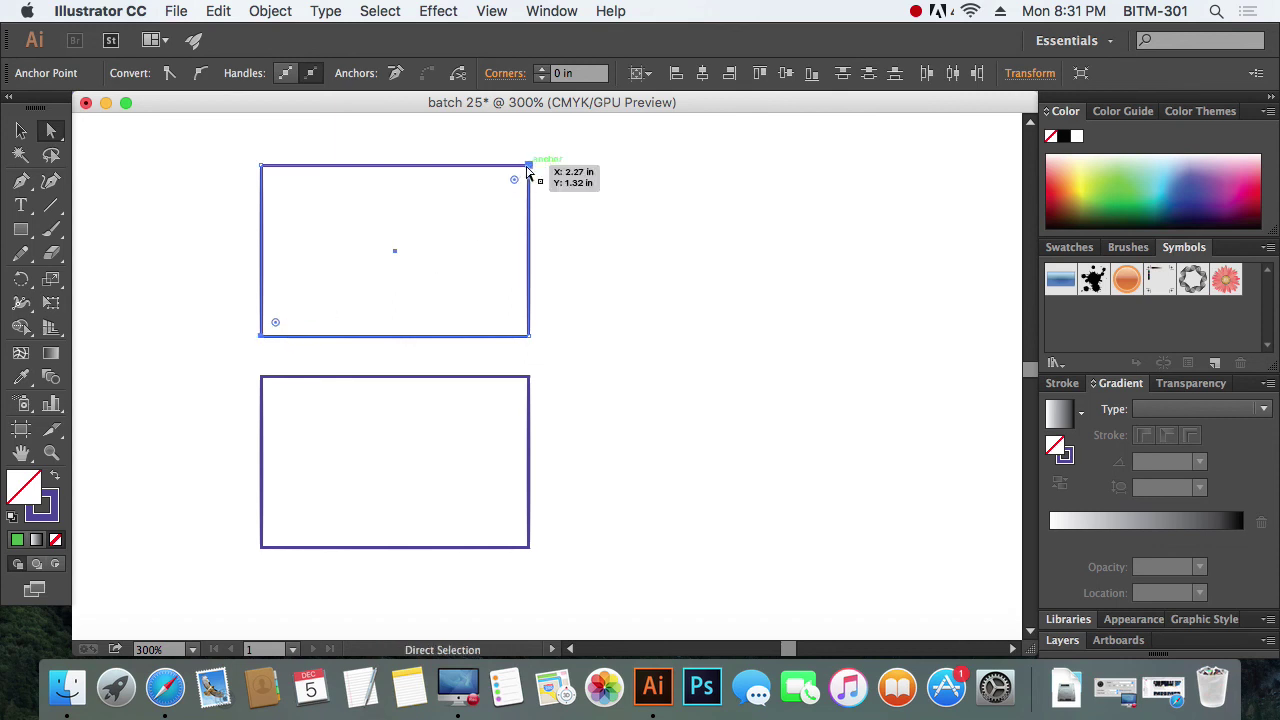
left_click(276, 324)
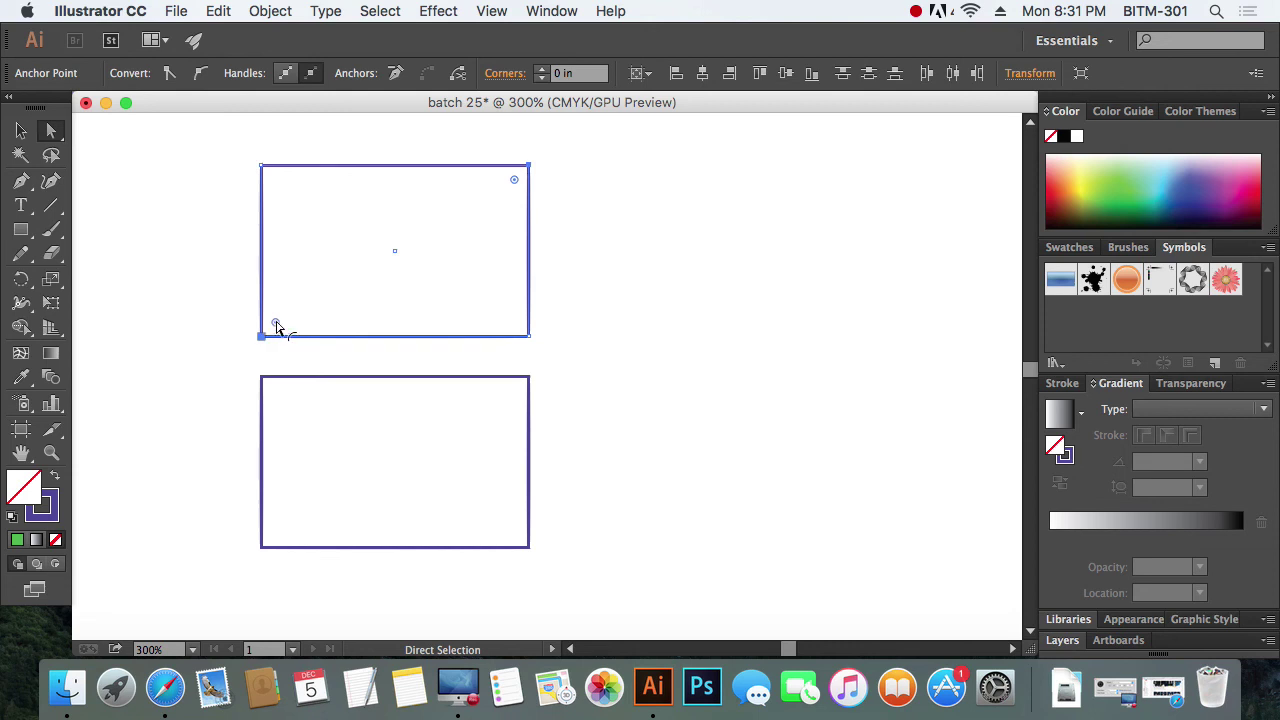
left_click_drag(278, 327, 338, 308)
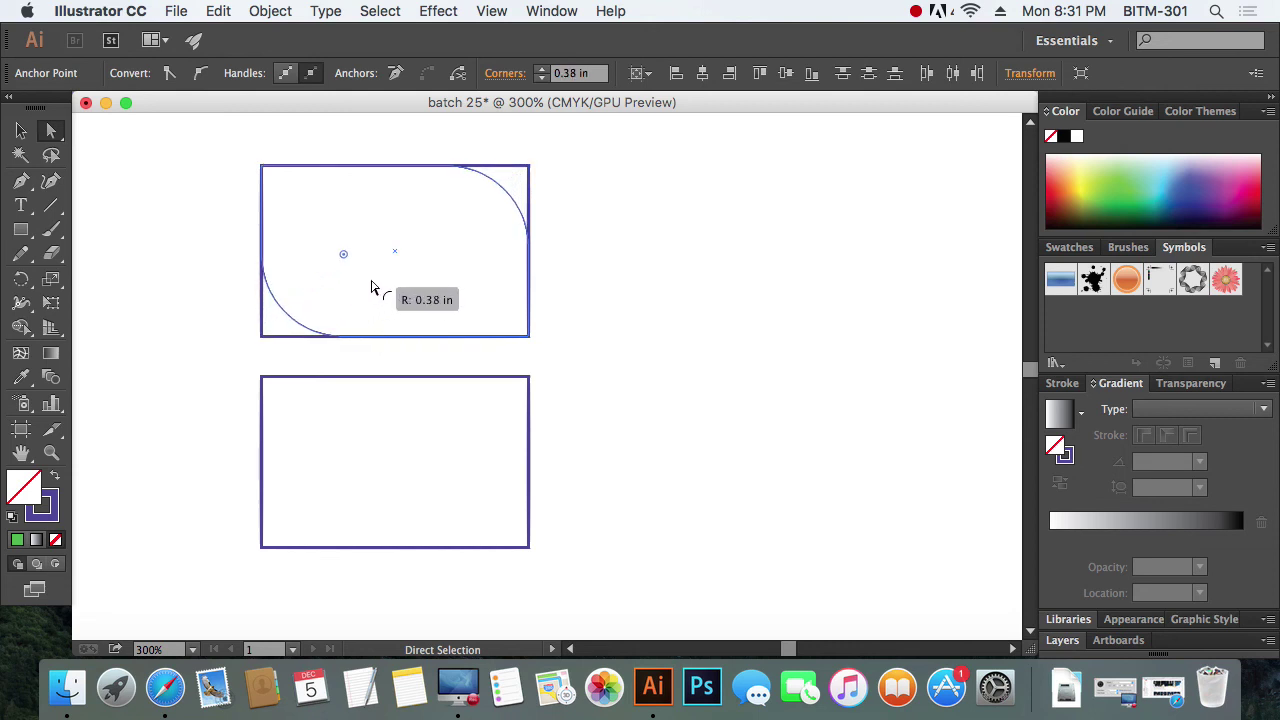
left_click_drag(338, 308, 386, 280)
left_click(650, 352)
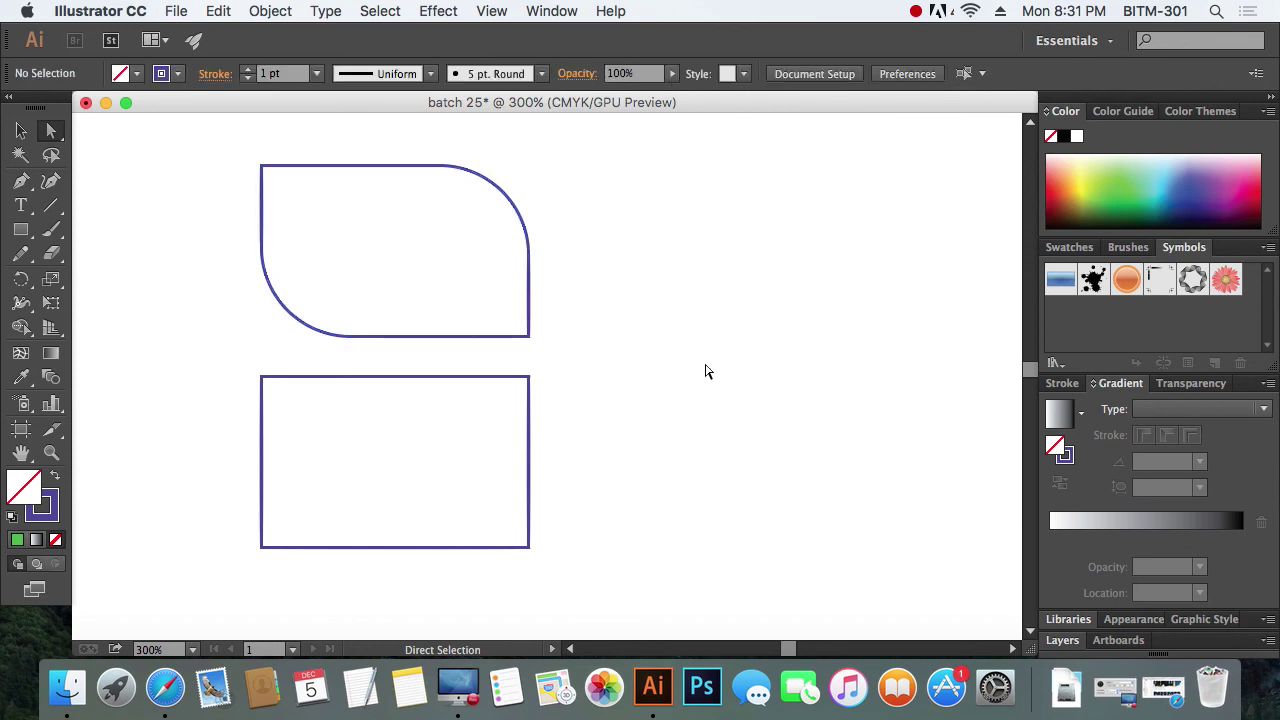
left_click_drag(585, 508, 486, 451)
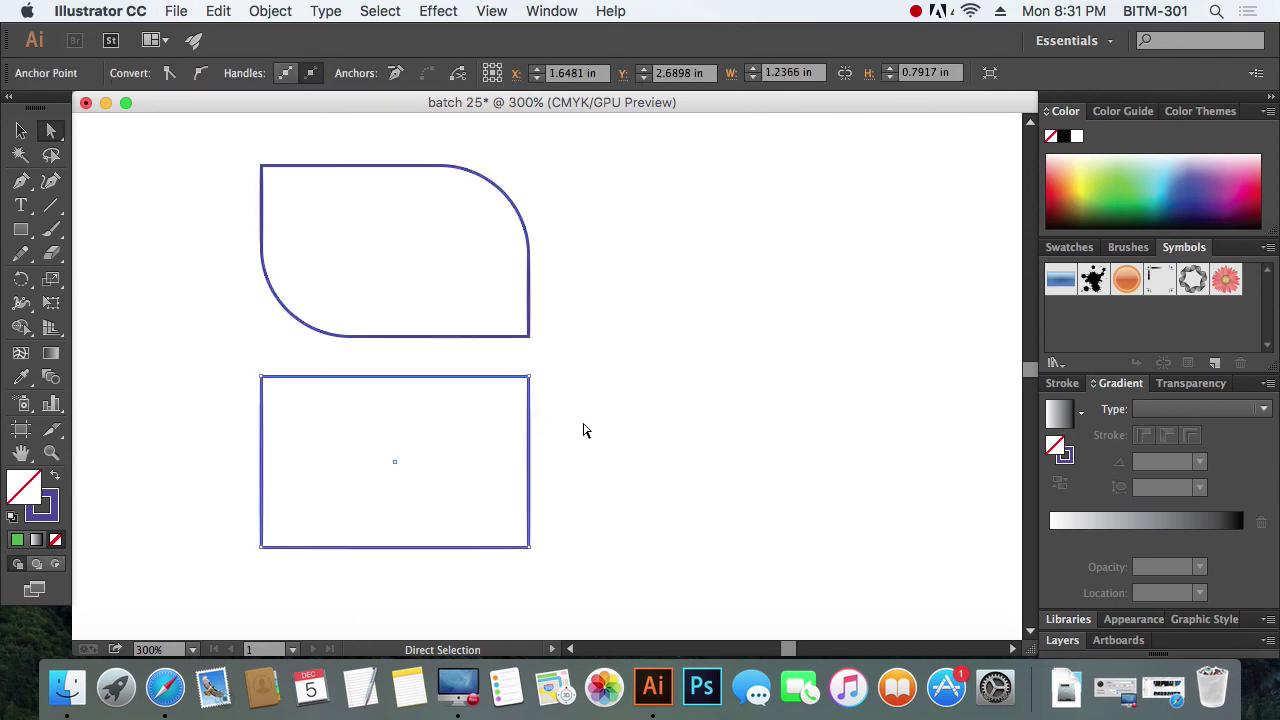
Select the lower rectangle's top-right, bottom-right and bottom-left anchors and round them to about 0.3 in.
left_click_drag(585, 430, 515, 373)
left_click_drag(566, 560, 511, 540)
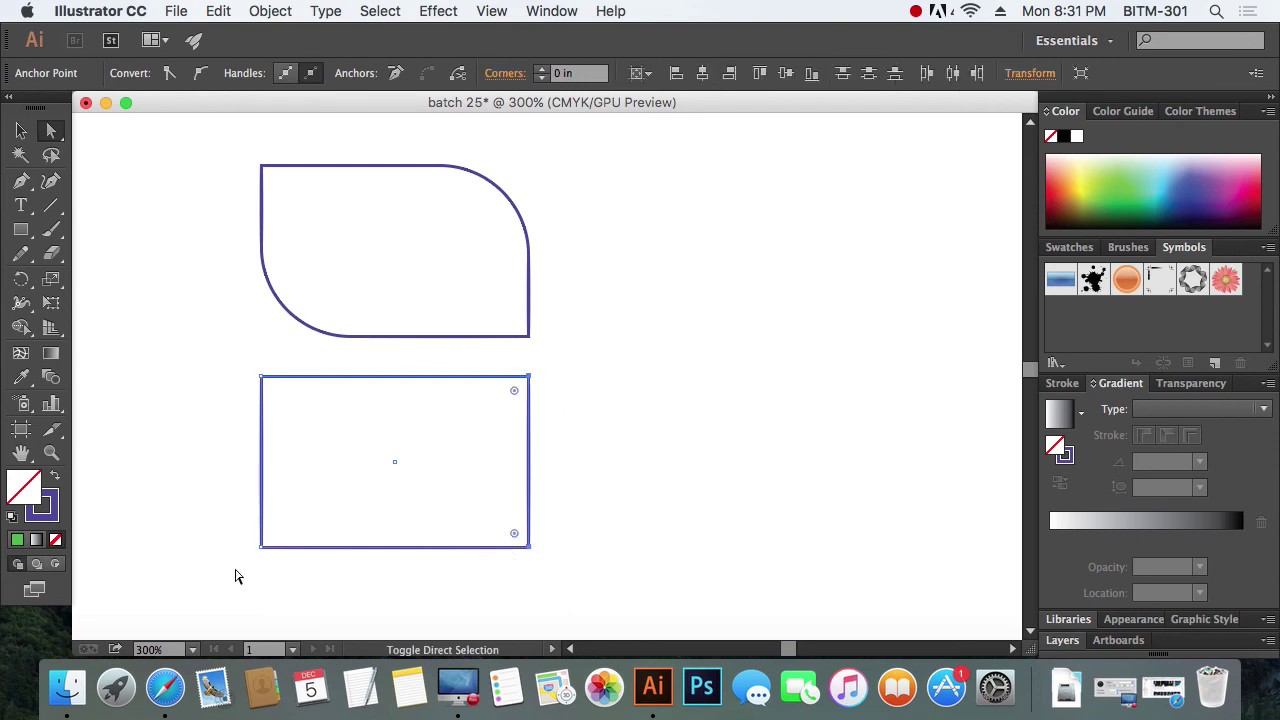
left_click_drag(237, 576, 295, 525)
left_click_drag(514, 533, 420, 471)
left_click(684, 541)
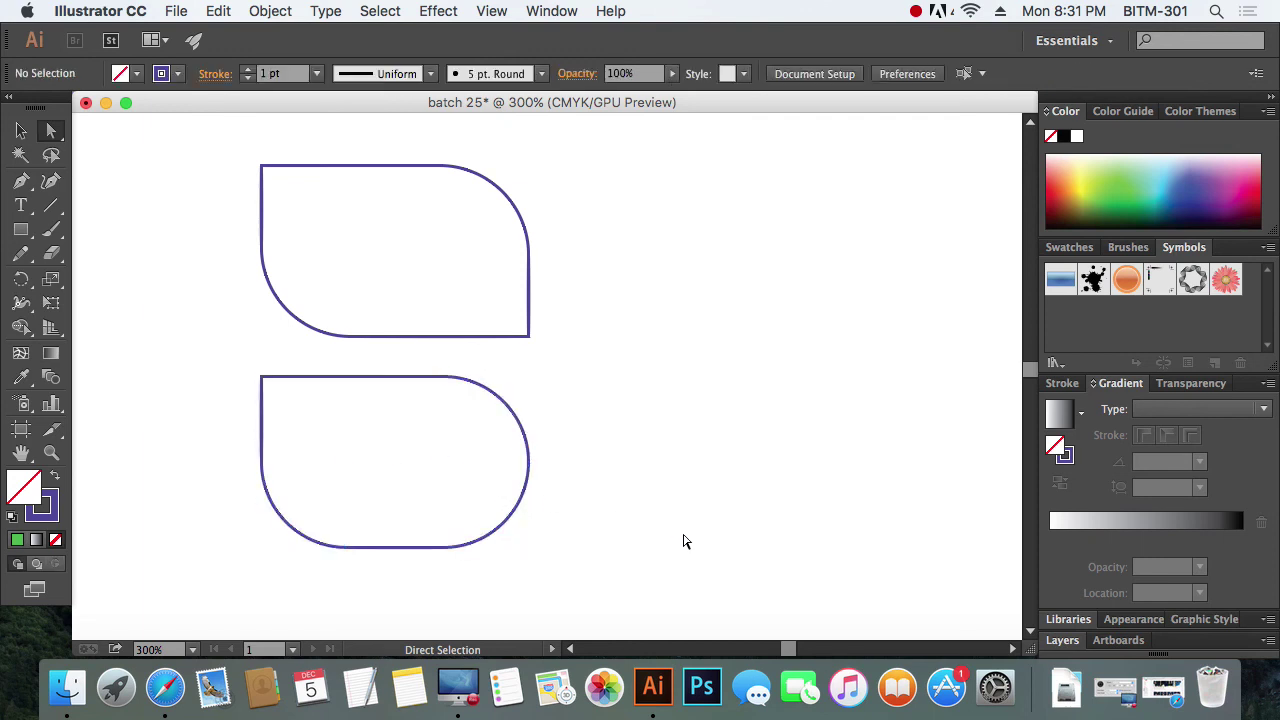